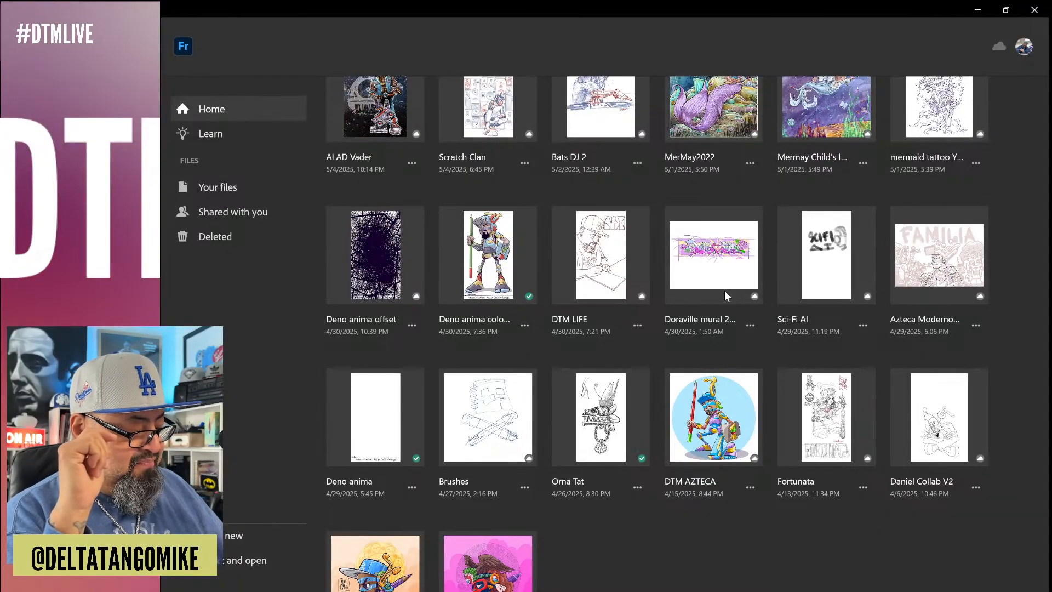
{"action": "scroll", "coordinate": [725, 291], "scroll_direction": "down", "scroll_amount": 1}
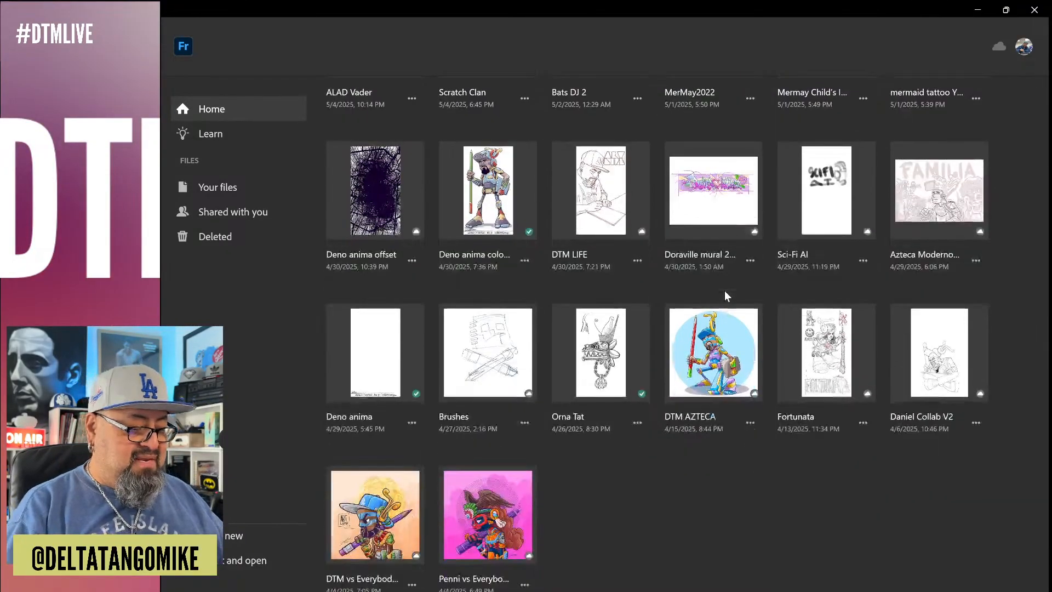
{"action": "scroll", "coordinate": [724, 291], "scroll_direction": "up", "scroll_amount": 2}
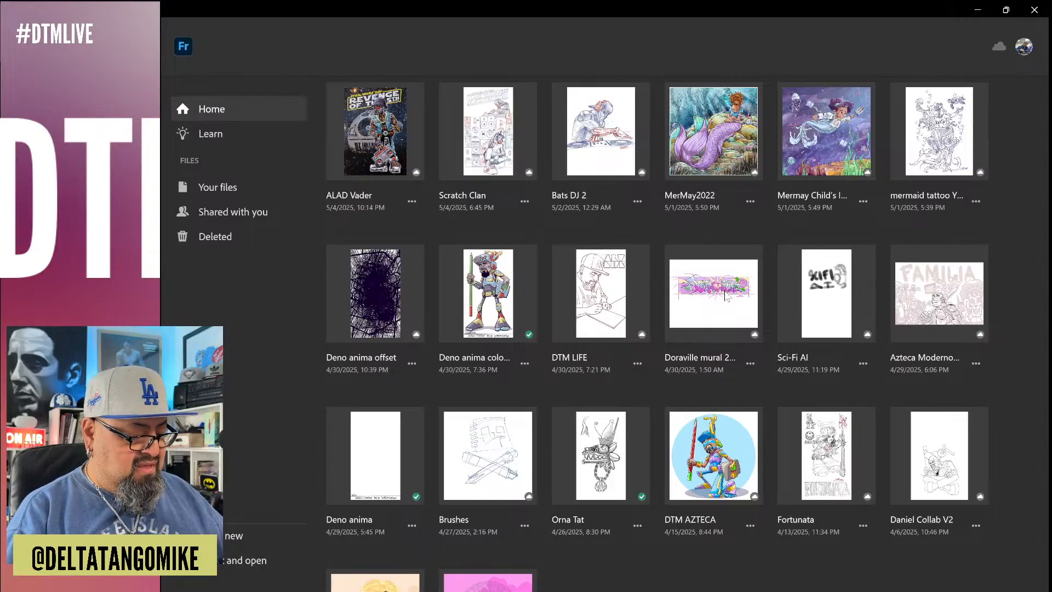
{"action": "scroll", "coordinate": [724, 296], "scroll_direction": "down", "scroll_amount": 2}
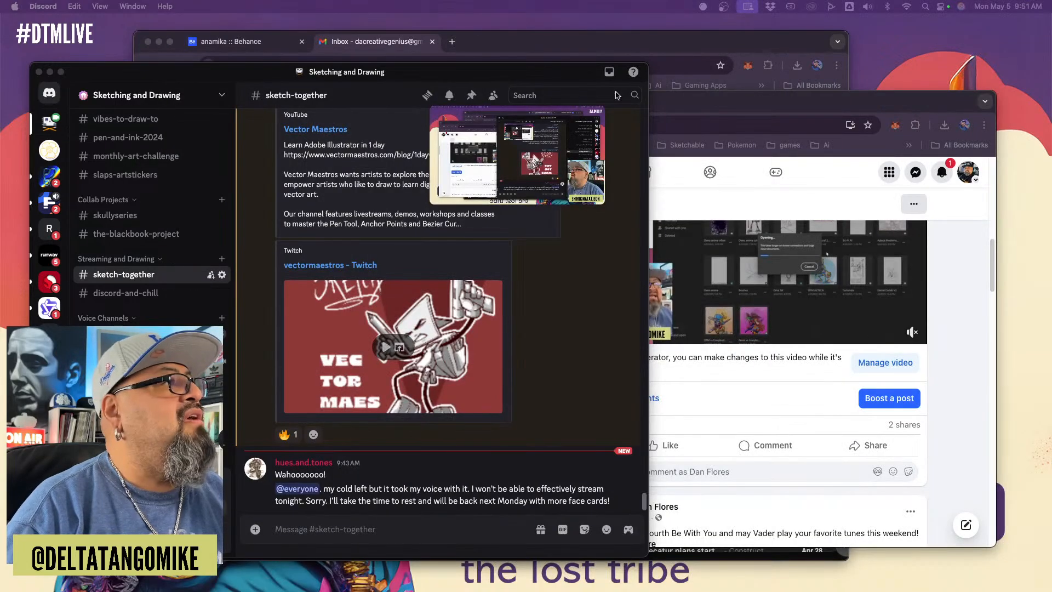
Switch to the Chrome window showing Behance and open the account's own profile page in a widened window
{"action": "left_click", "coordinate": [702, 101]}
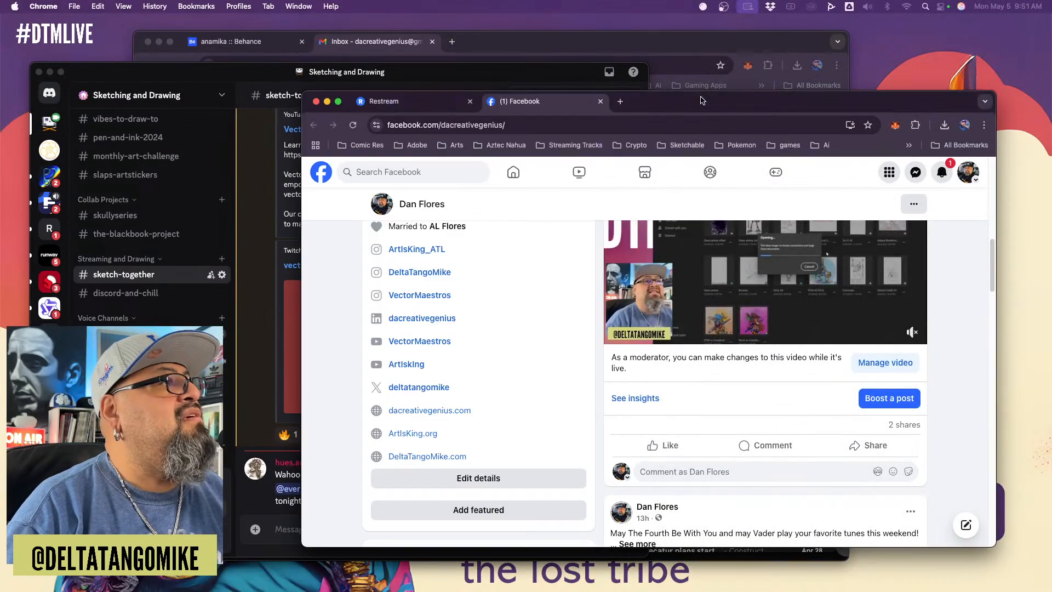
{"action": "left_click", "coordinate": [501, 50]}
{"action": "left_click", "coordinate": [240, 47]}
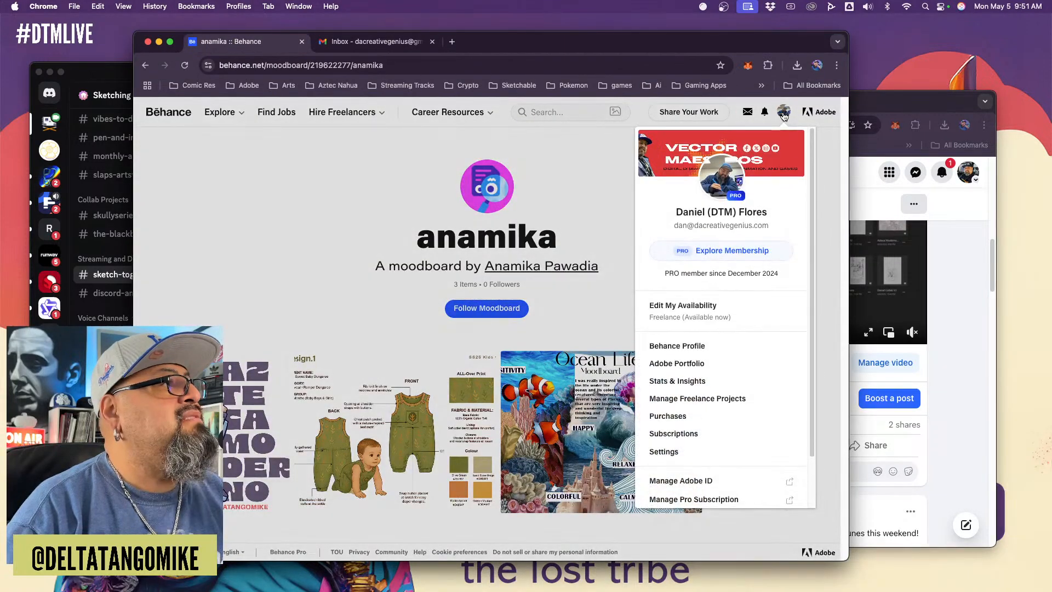
{"action": "left_click", "coordinate": [783, 113]}
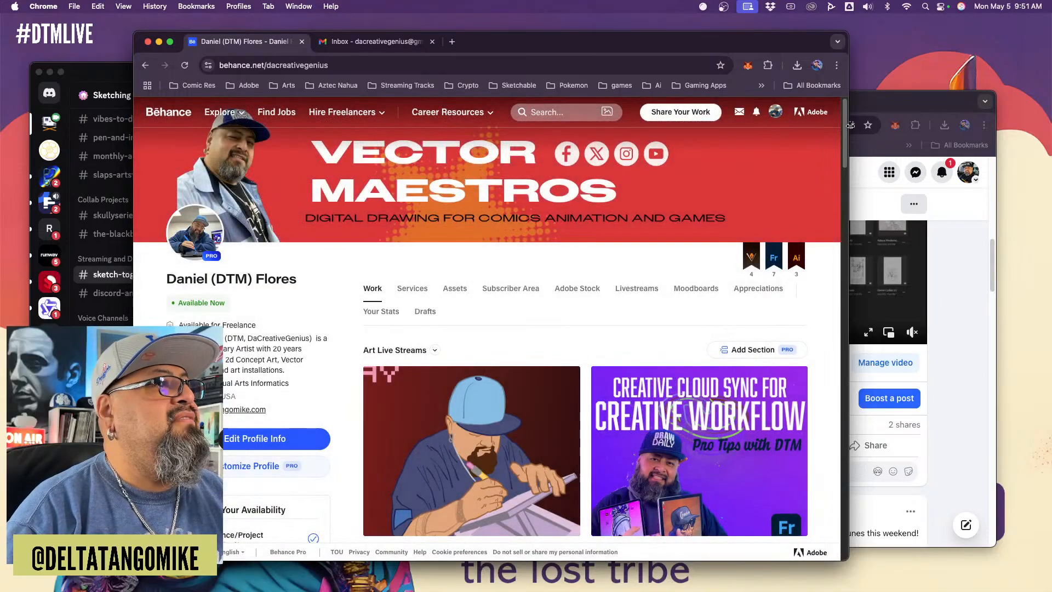
{"action": "left_click_drag", "start_coordinate": [848, 139], "coordinate": [1046, 141]}
Look through the projects on the profile and find the Animations Comics and Games section
{"action": "scroll", "coordinate": [1017, 184], "scroll_direction": "down", "scroll_amount": 20}
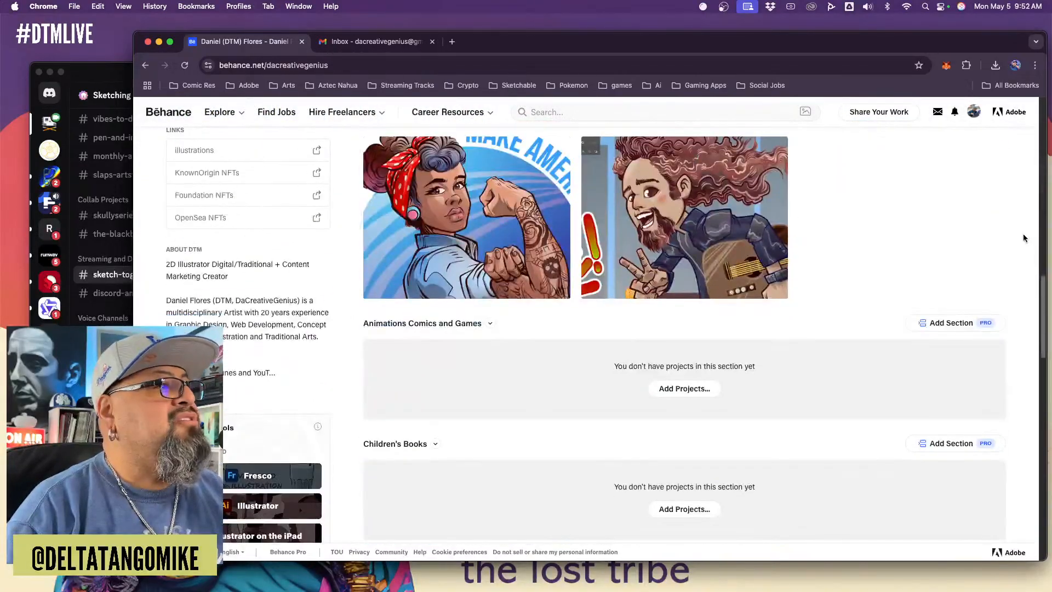
{"action": "scroll", "coordinate": [1026, 239], "scroll_direction": "down", "scroll_amount": 15}
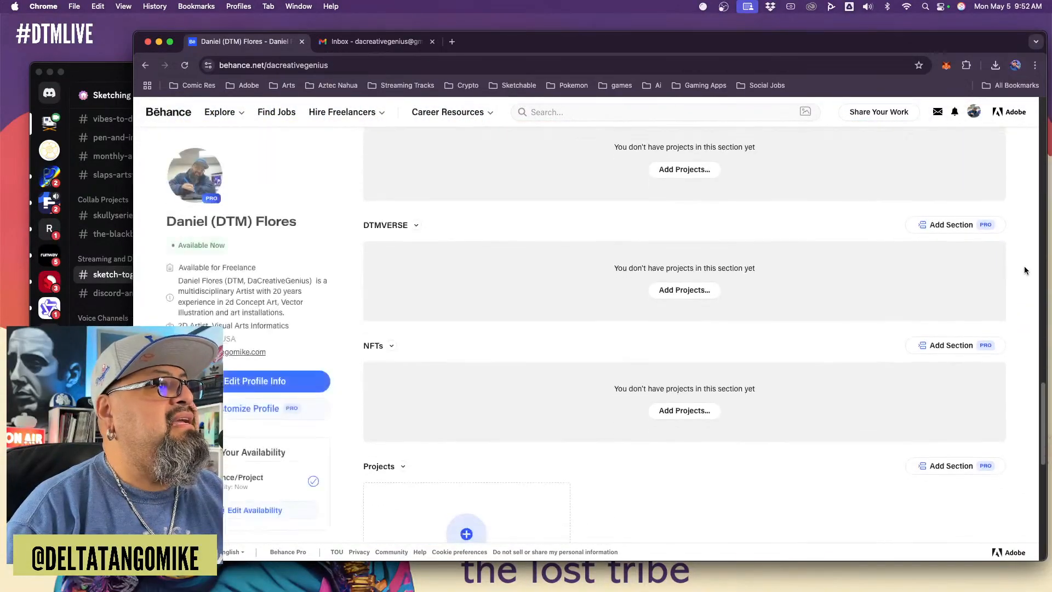
{"action": "scroll", "coordinate": [1025, 285], "scroll_direction": "up", "scroll_amount": 15}
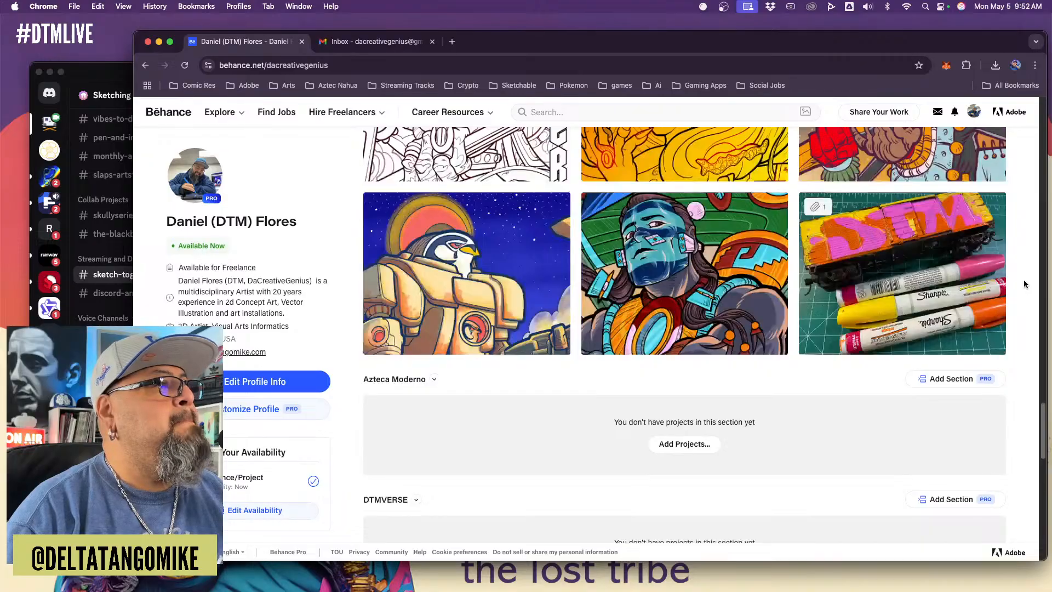
{"action": "scroll", "coordinate": [1025, 284], "scroll_direction": "up", "scroll_amount": 10}
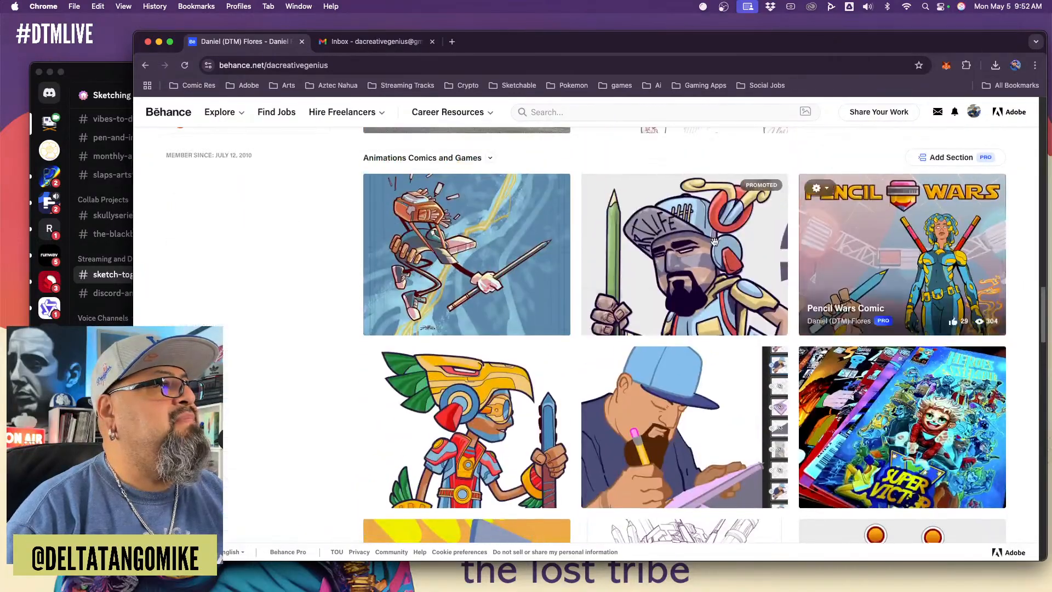
{"action": "scroll", "coordinate": [336, 191], "scroll_direction": "up", "scroll_amount": 1}
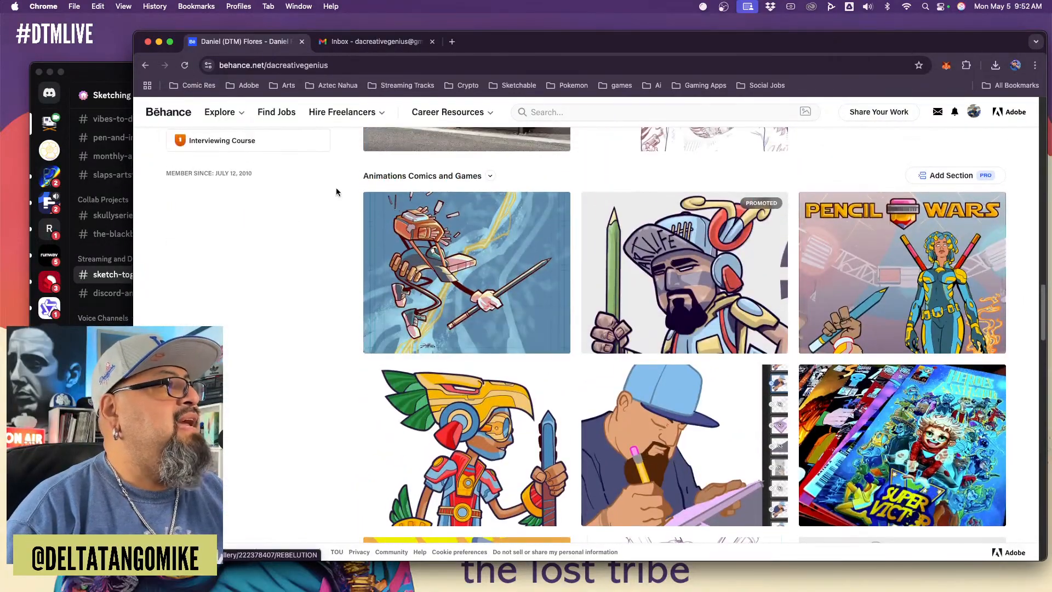
{"action": "left_click", "coordinate": [448, 179]}
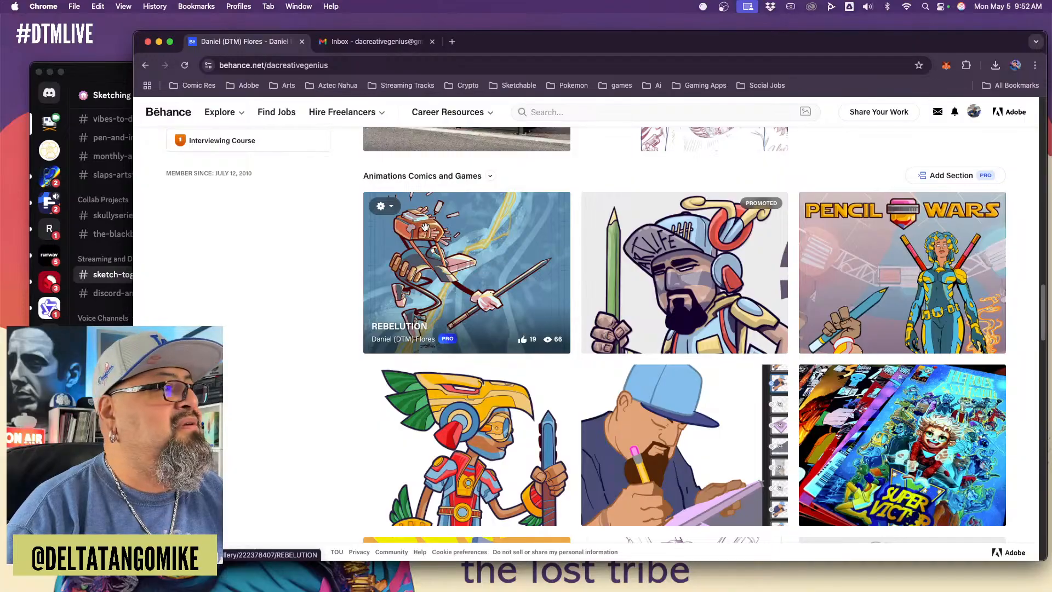
View the Boost options for the REBELUTION project and close them without boosting it
{"action": "left_click", "coordinate": [384, 206]}
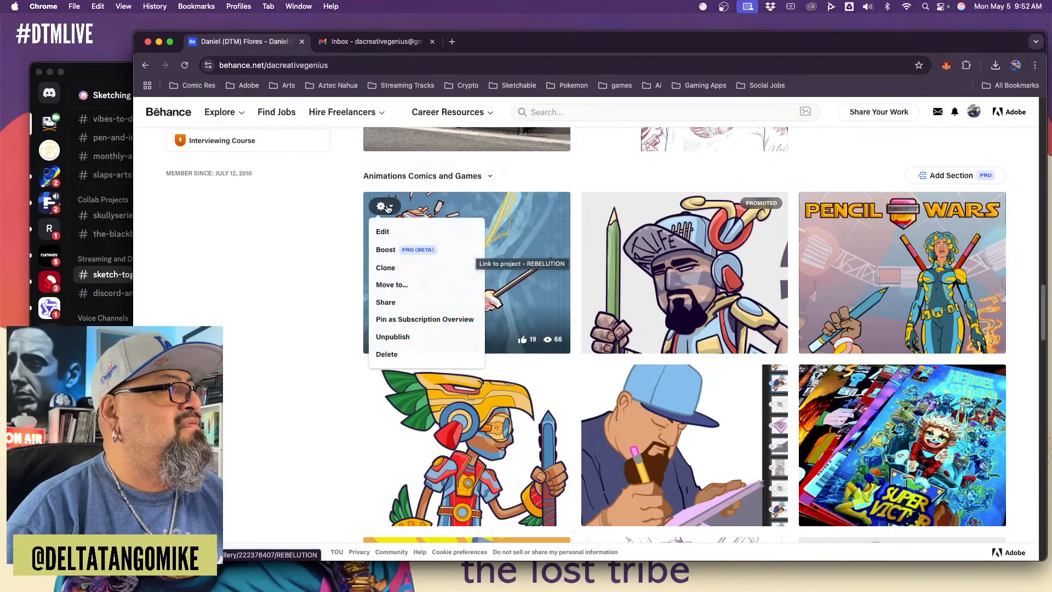
{"action": "left_click", "coordinate": [405, 252]}
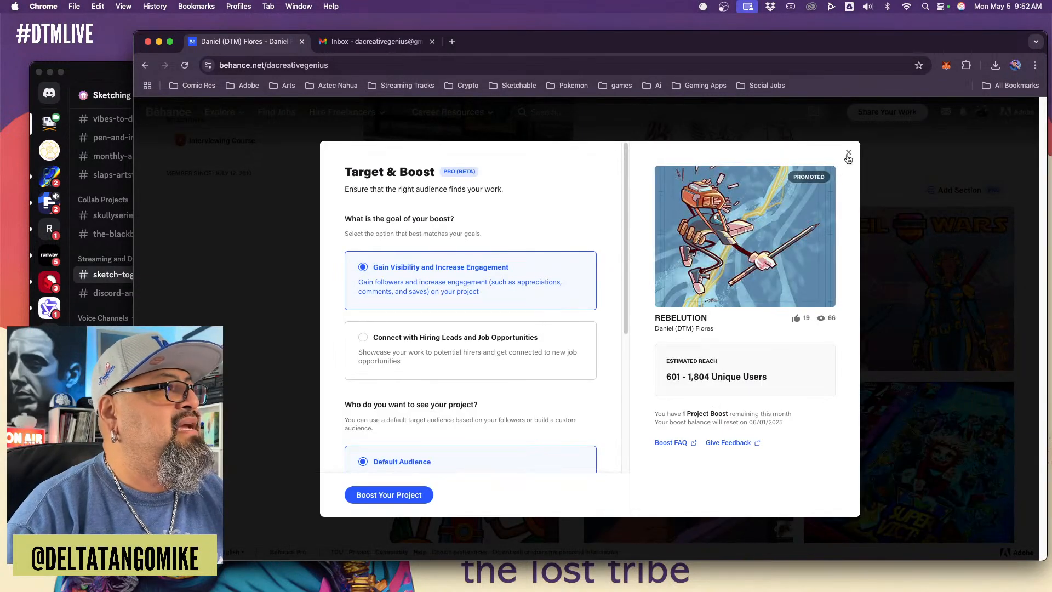
{"action": "left_click", "coordinate": [847, 155]}
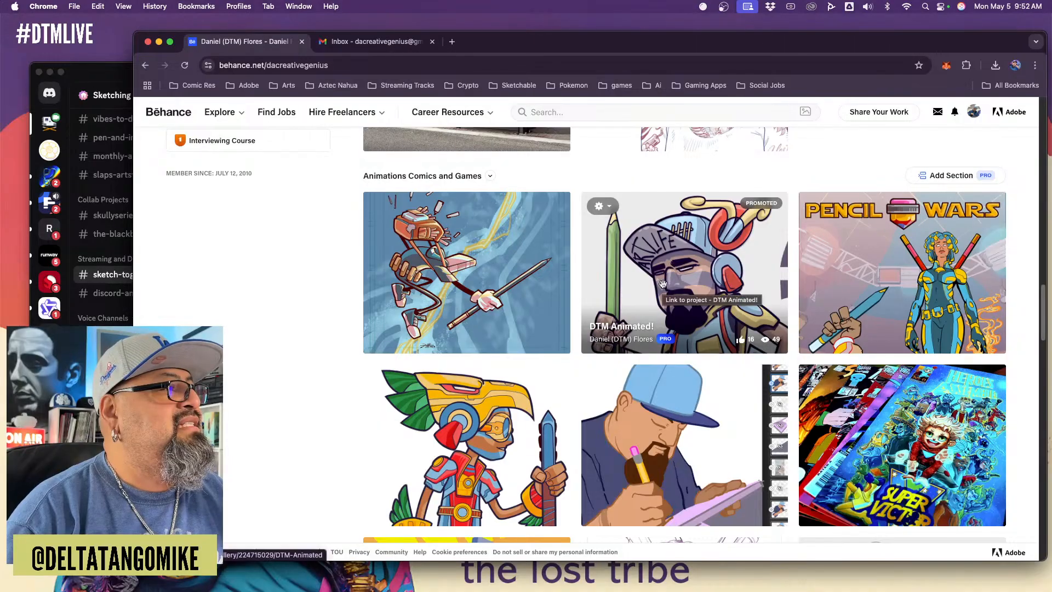
Open the DTM Animated! project and shift the browser window up to the edge of the screen
{"action": "left_click", "coordinate": [717, 282]}
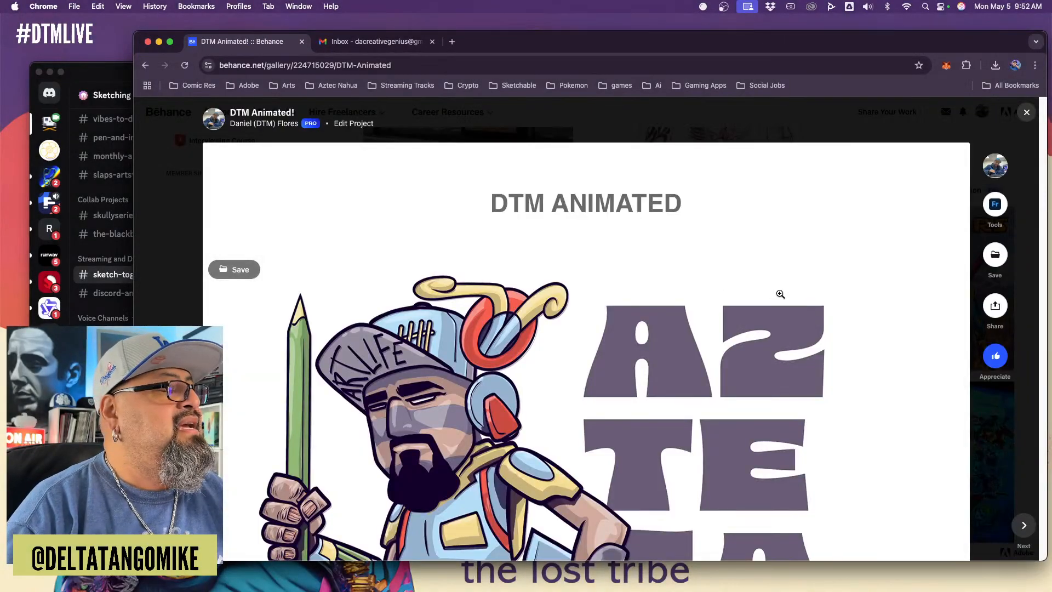
{"action": "scroll", "coordinate": [789, 319], "scroll_direction": "down", "scroll_amount": 5}
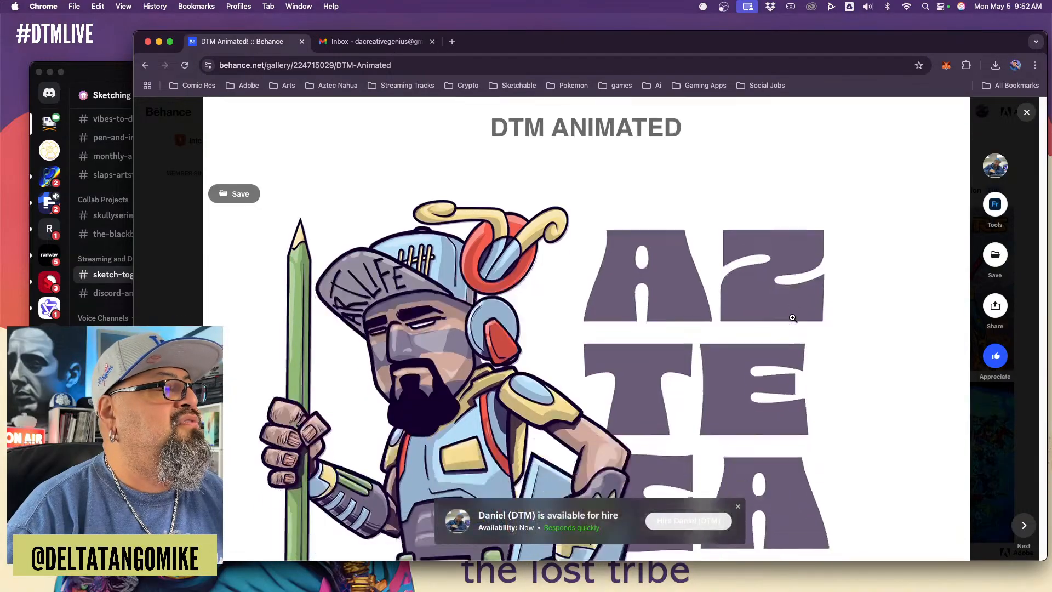
{"action": "left_click_drag", "start_coordinate": [814, 27], "coordinate": [813, 10]}
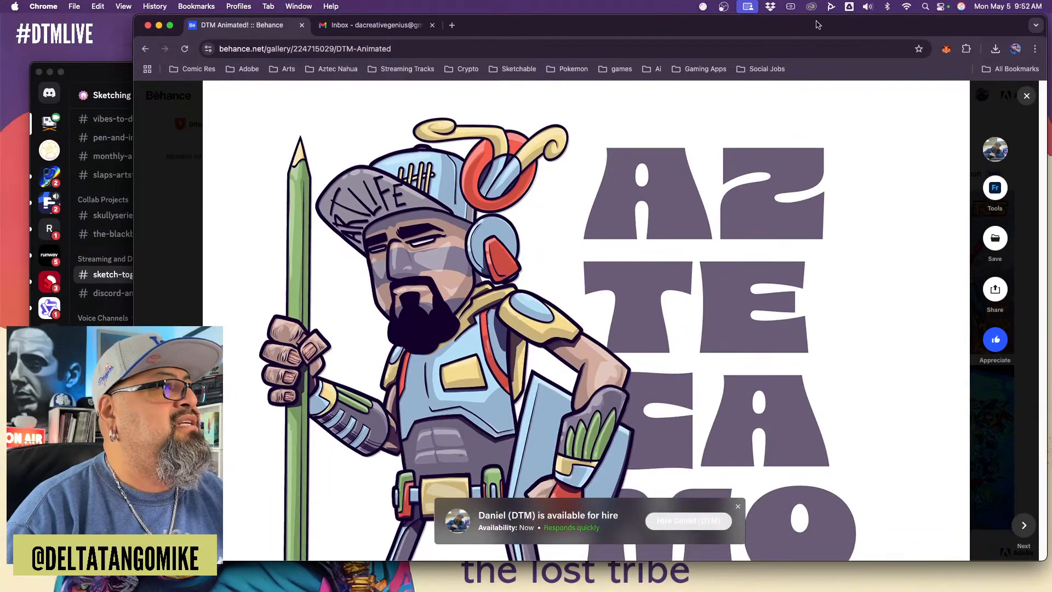
{"action": "scroll", "coordinate": [829, 175], "scroll_direction": "down", "scroll_amount": 3}
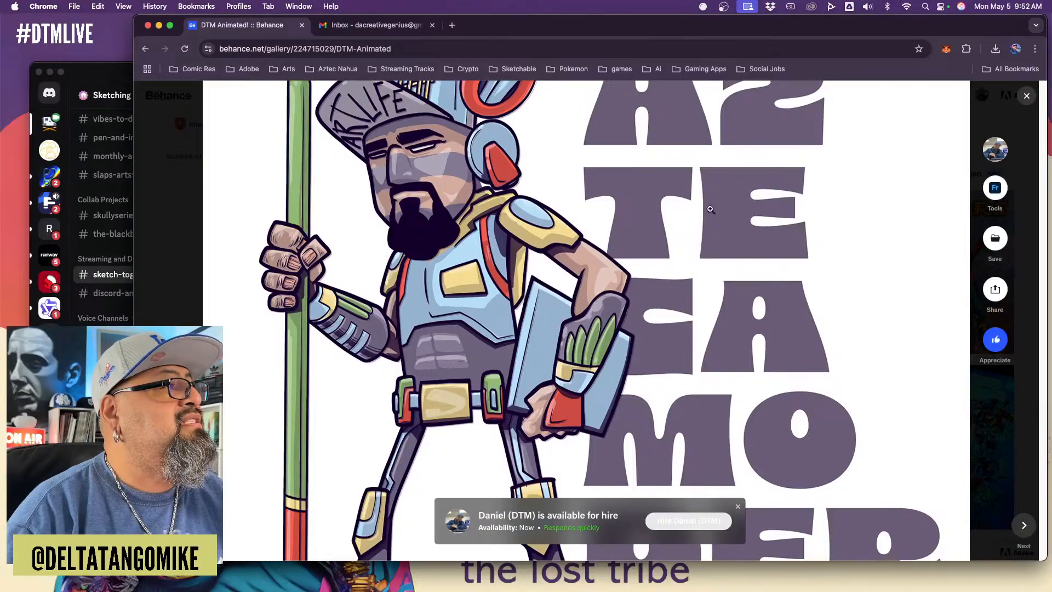
{"action": "scroll", "coordinate": [579, 258], "scroll_direction": "up", "scroll_amount": 3}
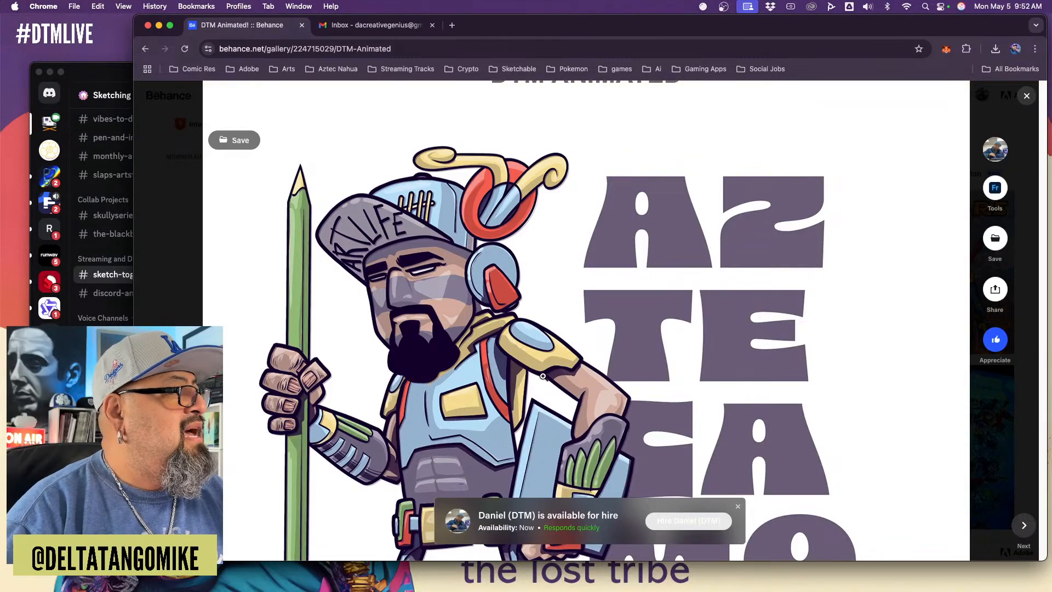
Inspect the Azteca Moderno character artwork enlarged and zoomed in, and return to the project page
{"action": "scroll", "coordinate": [536, 414], "scroll_direction": "down", "scroll_amount": 2}
{"action": "left_click", "coordinate": [518, 378]}
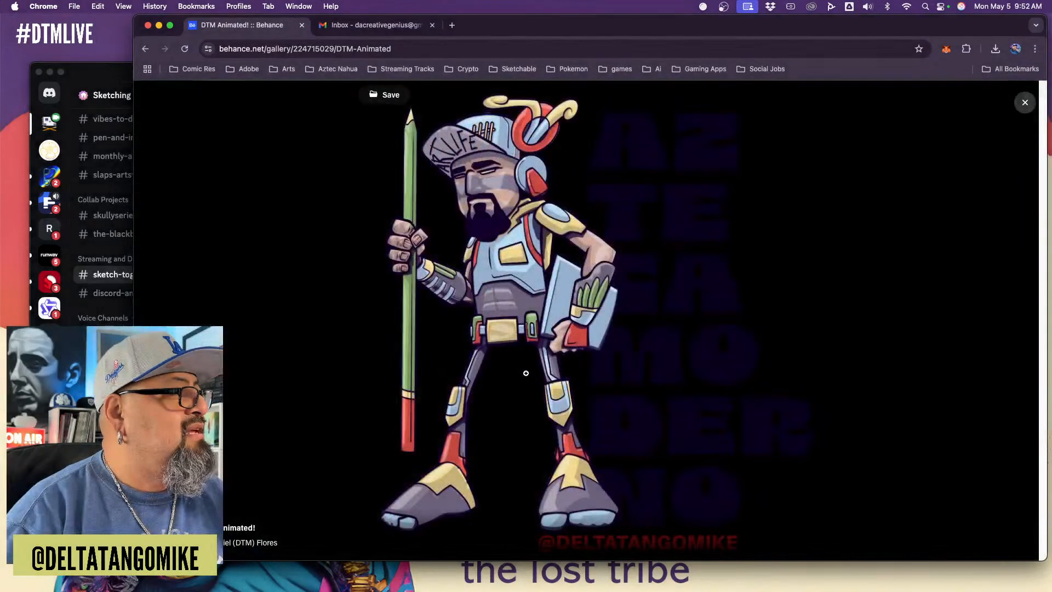
{"action": "left_click", "coordinate": [584, 249]}
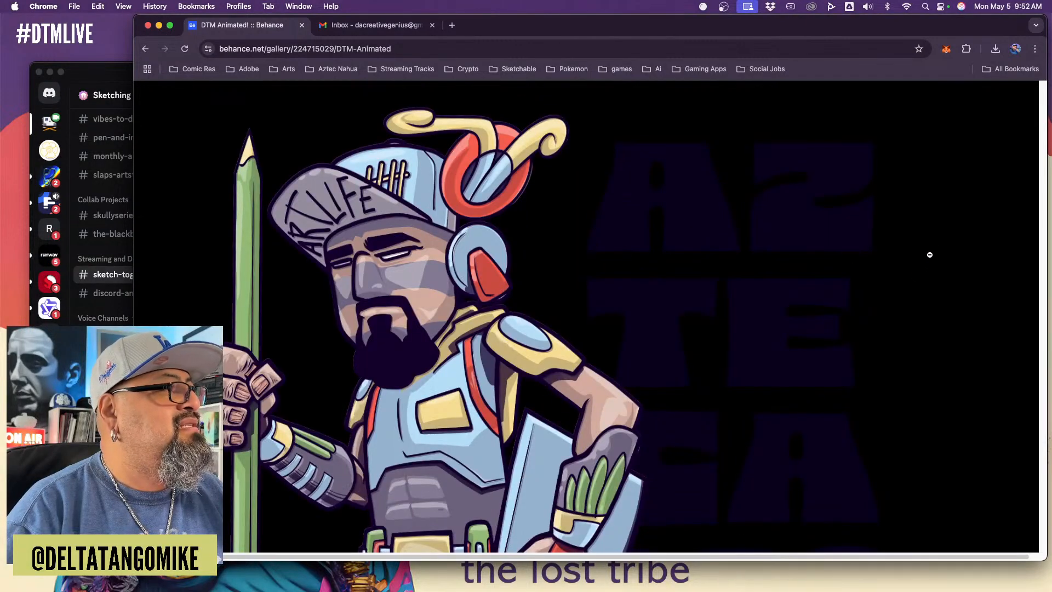
{"action": "left_click", "coordinate": [970, 174]}
{"action": "left_click", "coordinate": [1023, 103]}
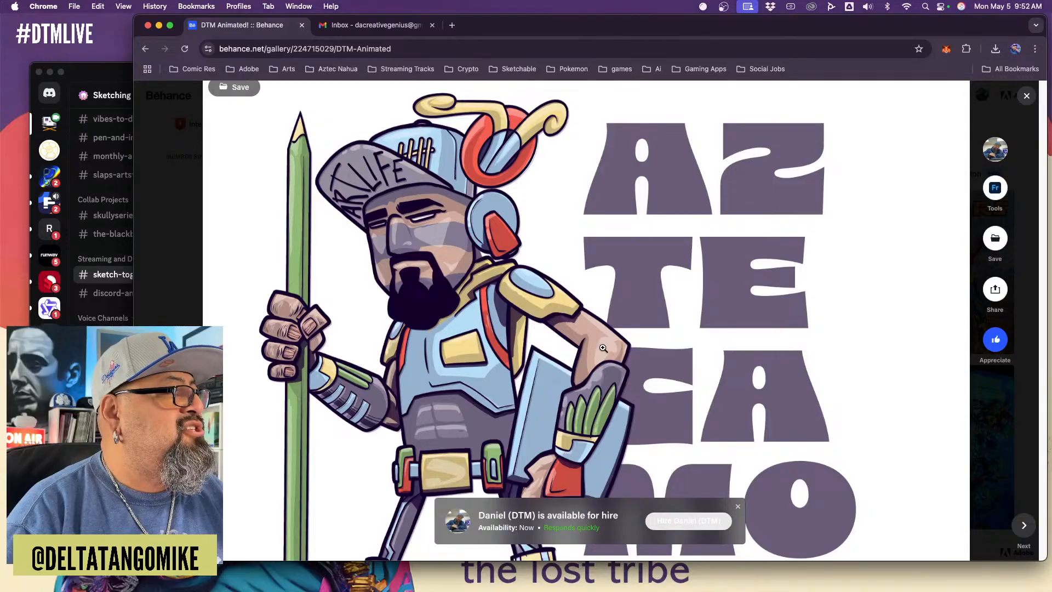
Play the process video below the Azteca Moderno style text and dismiss the availability-for-hire banner
{"action": "scroll", "coordinate": [636, 349], "scroll_direction": "down", "scroll_amount": 3}
{"action": "scroll", "coordinate": [636, 349], "scroll_direction": "down", "scroll_amount": 4}
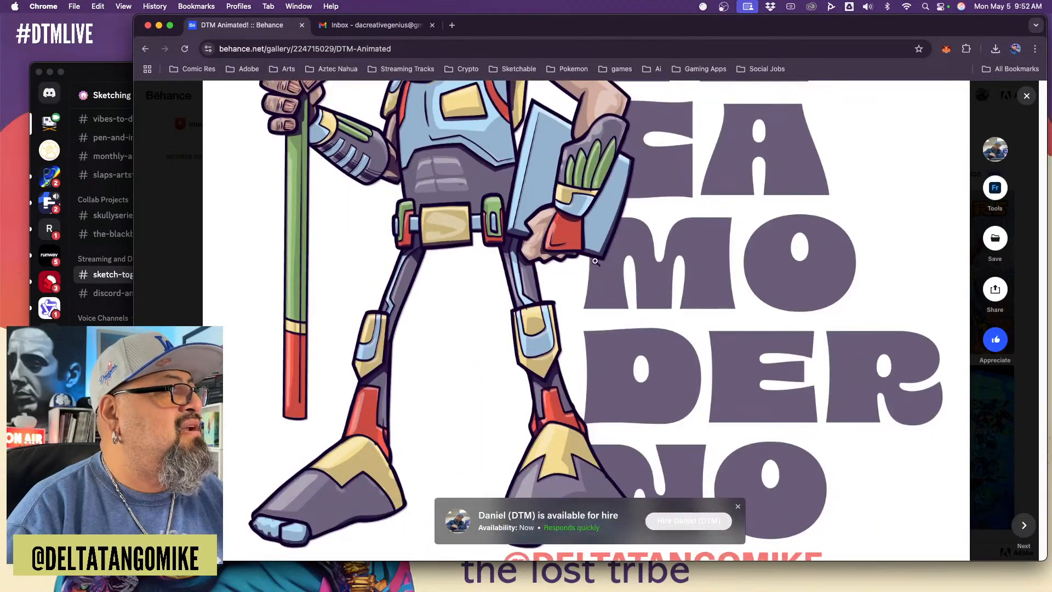
{"action": "scroll", "coordinate": [677, 283], "scroll_direction": "down", "scroll_amount": 5}
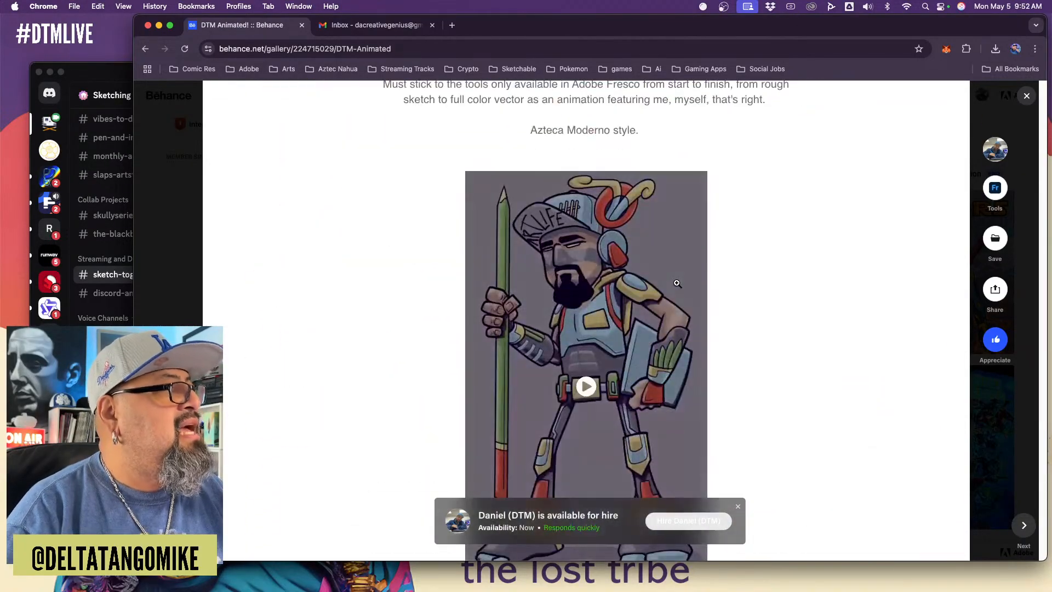
{"action": "left_click", "coordinate": [586, 387]}
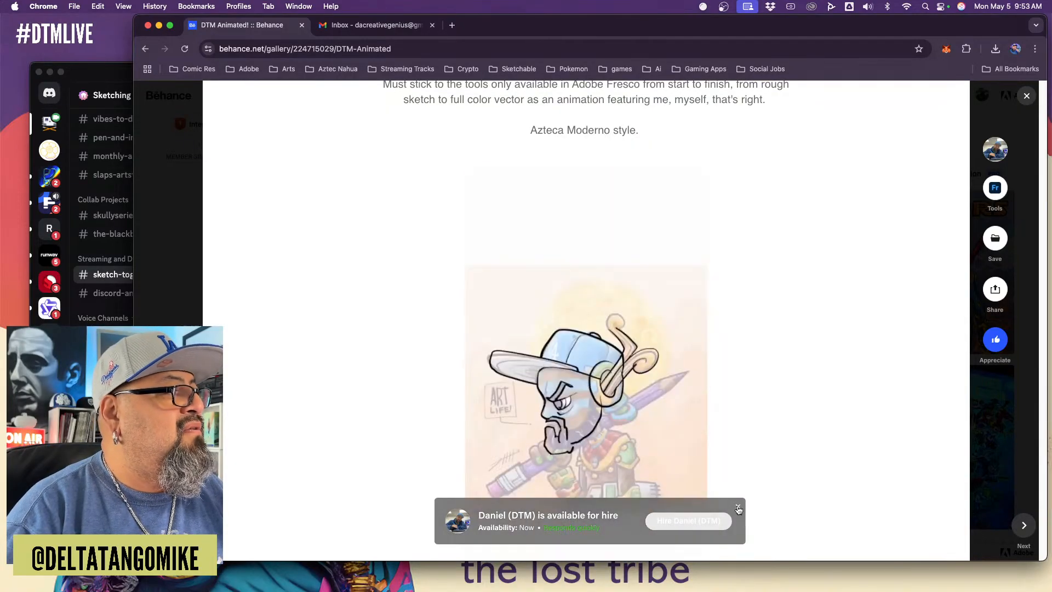
{"action": "left_click", "coordinate": [737, 507]}
Bring the whole process video into view and pause it
{"action": "scroll", "coordinate": [813, 485], "scroll_direction": "down", "scroll_amount": 2}
{"action": "scroll", "coordinate": [813, 486], "scroll_direction": "down", "scroll_amount": 1}
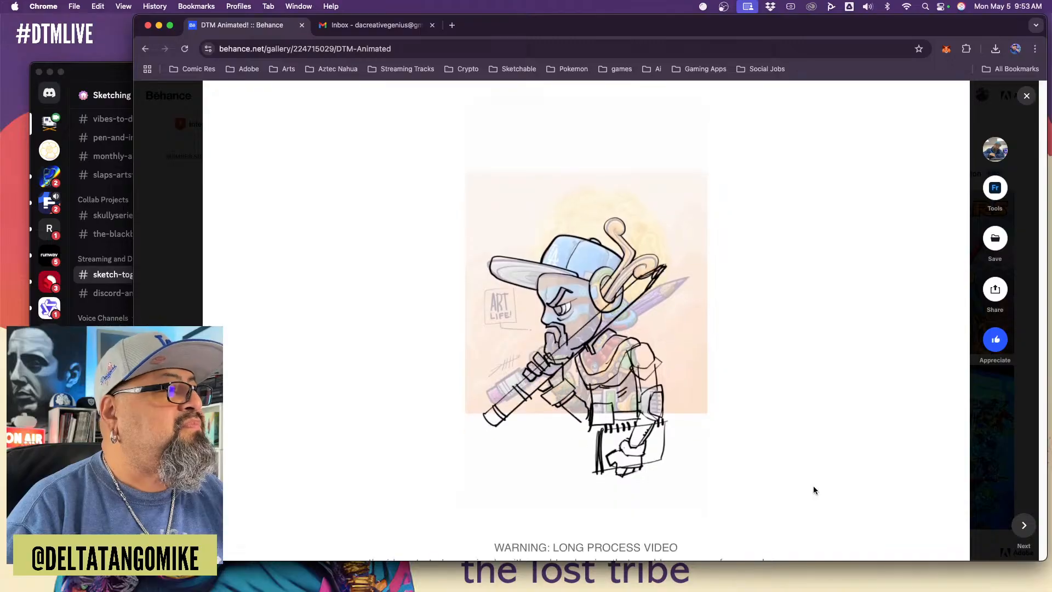
{"action": "mouse_move", "coordinate": [508, 477]}
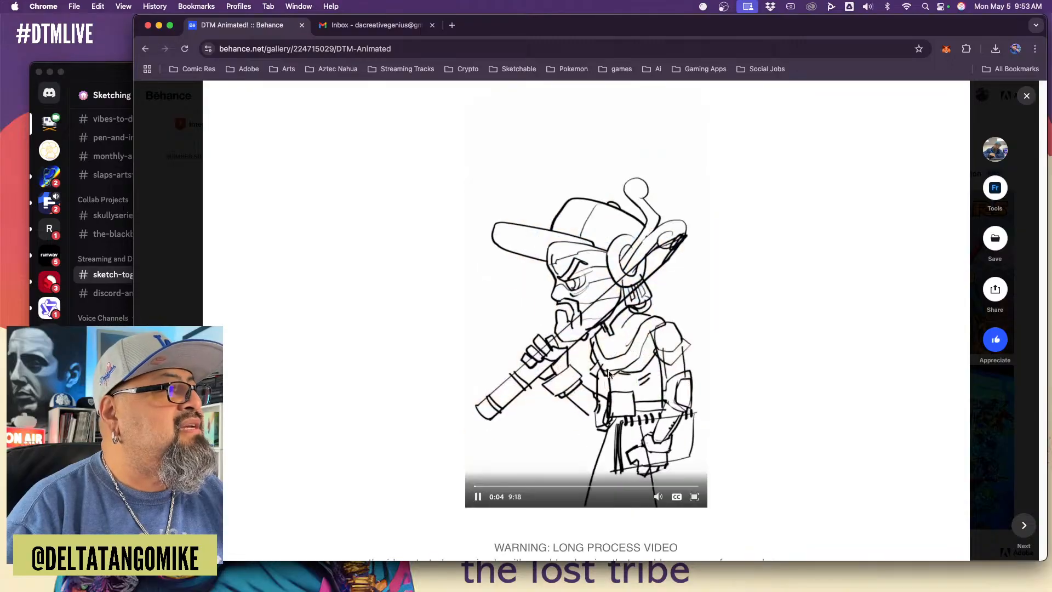
{"action": "left_click", "coordinate": [478, 498]}
Examine the project's Fresco screenshots, the sketch-to-color stages under THE PROCESS, and the grid of animation frames
{"action": "scroll", "coordinate": [825, 420], "scroll_direction": "down", "scroll_amount": 5}
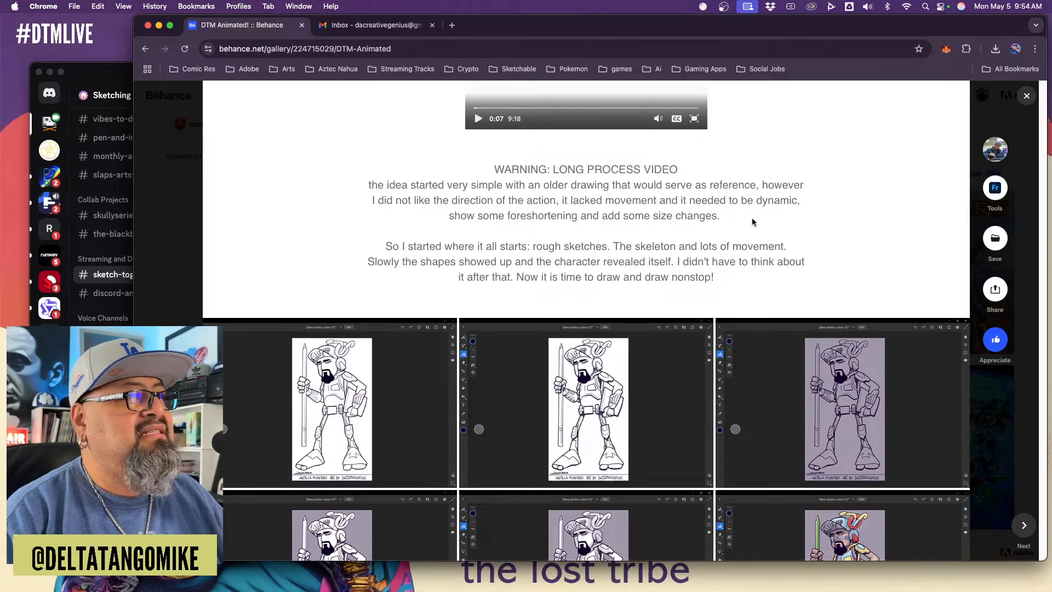
{"action": "scroll", "coordinate": [752, 218], "scroll_direction": "down", "scroll_amount": 6}
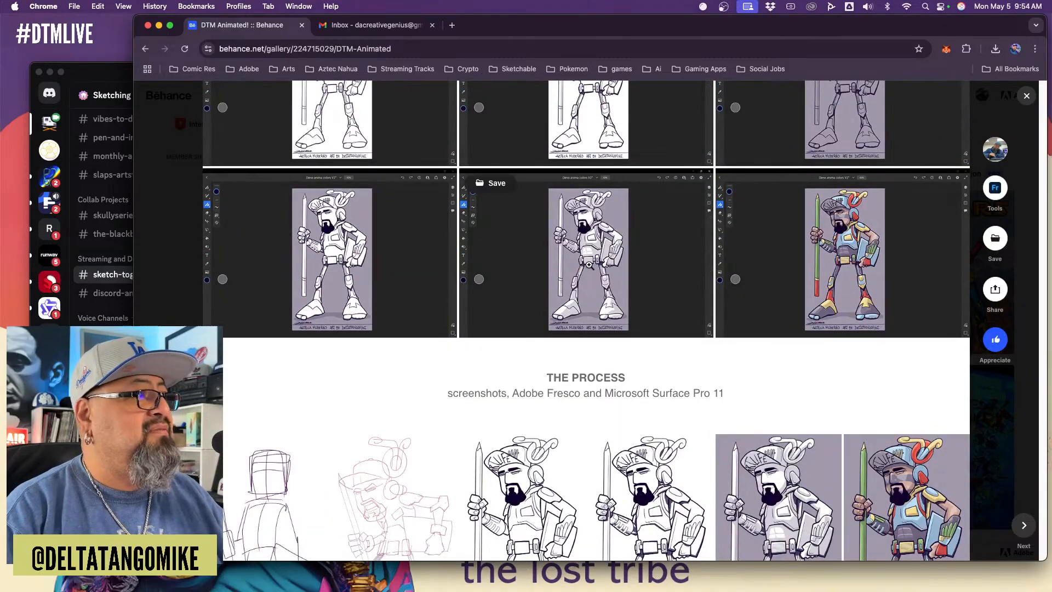
{"action": "scroll", "coordinate": [588, 265], "scroll_direction": "up", "scroll_amount": 3}
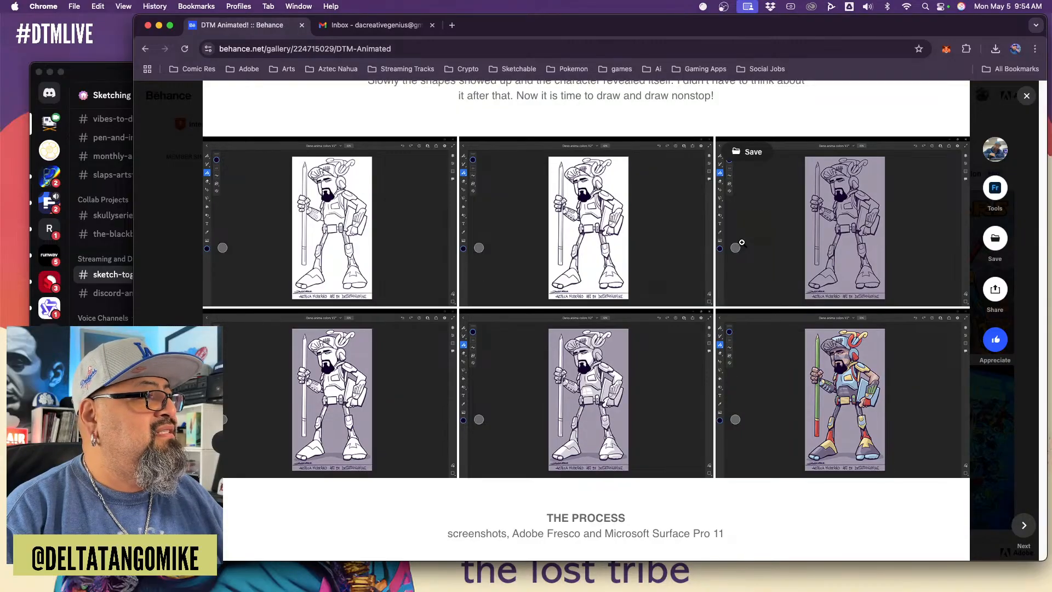
{"action": "scroll", "coordinate": [742, 242], "scroll_direction": "down", "scroll_amount": 7}
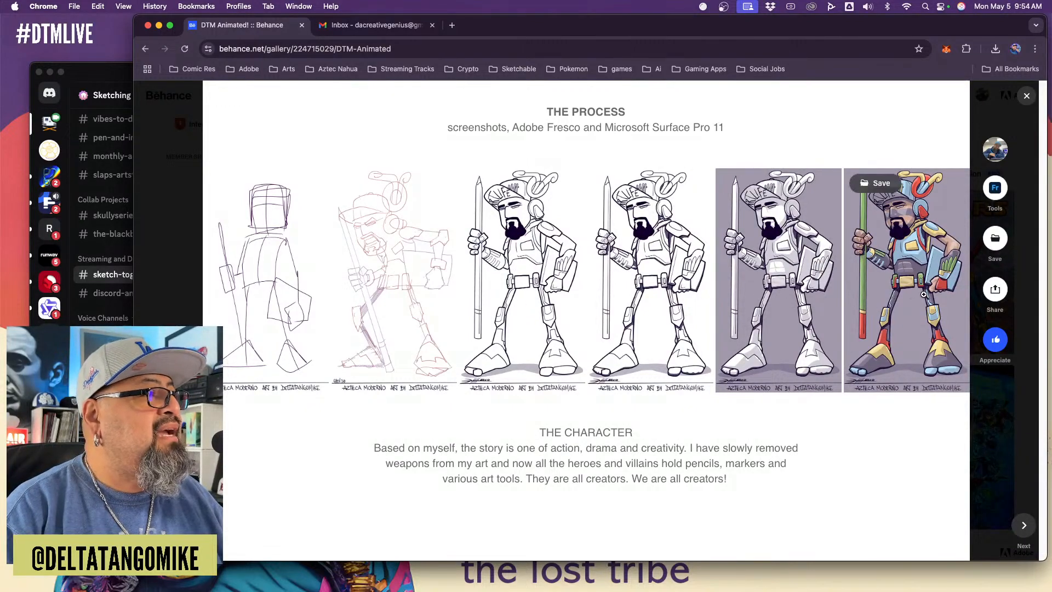
{"action": "scroll", "coordinate": [924, 294], "scroll_direction": "down", "scroll_amount": 7}
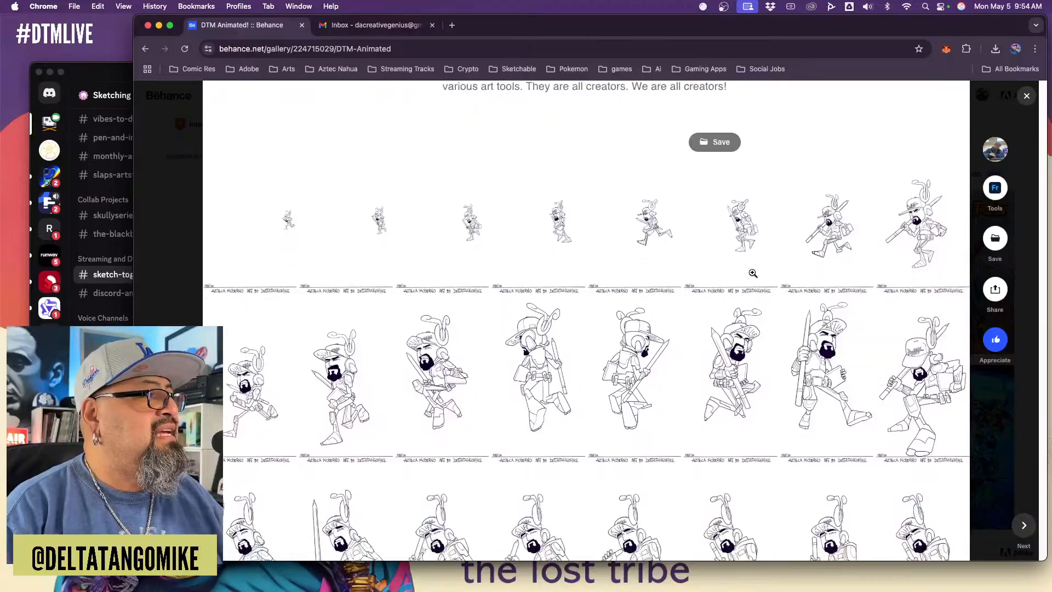
{"action": "left_click", "coordinate": [731, 311]}
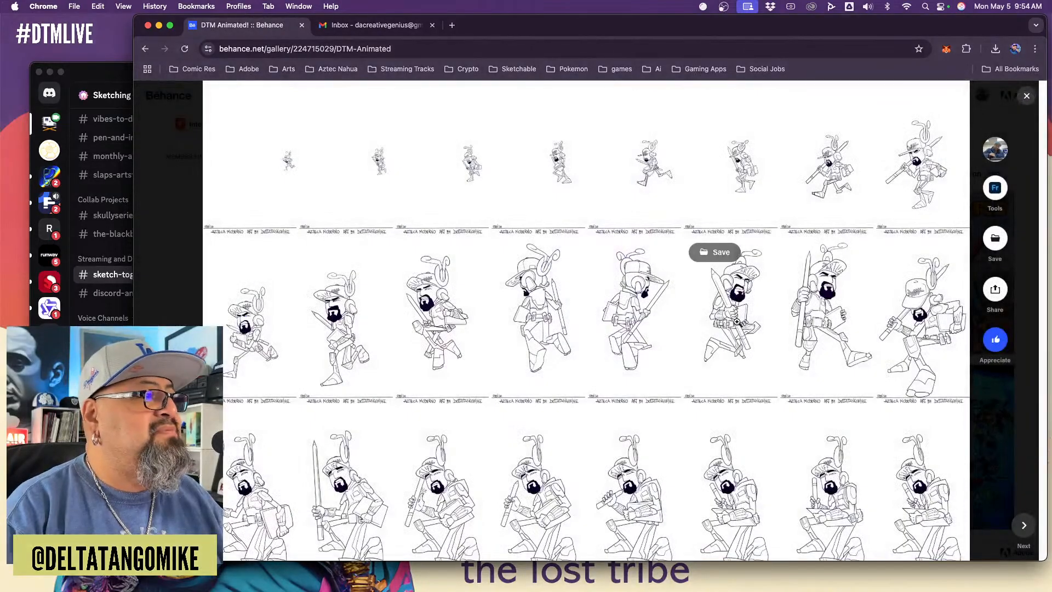
{"action": "scroll", "coordinate": [746, 317], "scroll_direction": "down", "scroll_amount": 15}
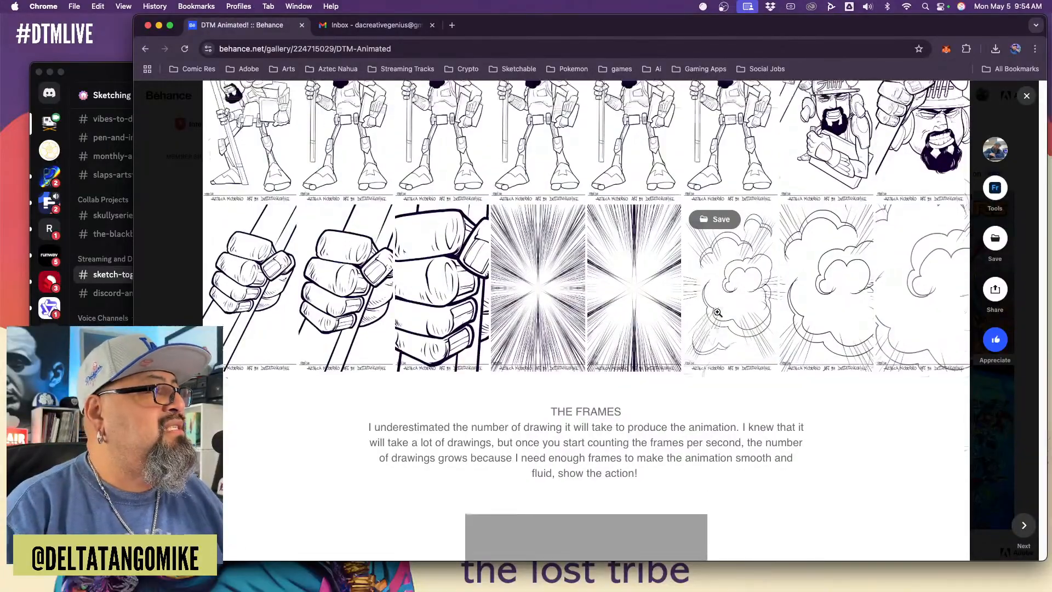
Play the outline animation video below THE FRAMES text
{"action": "scroll", "coordinate": [717, 312], "scroll_direction": "up", "scroll_amount": 6}
{"action": "scroll", "coordinate": [717, 313], "scroll_direction": "down", "scroll_amount": 6}
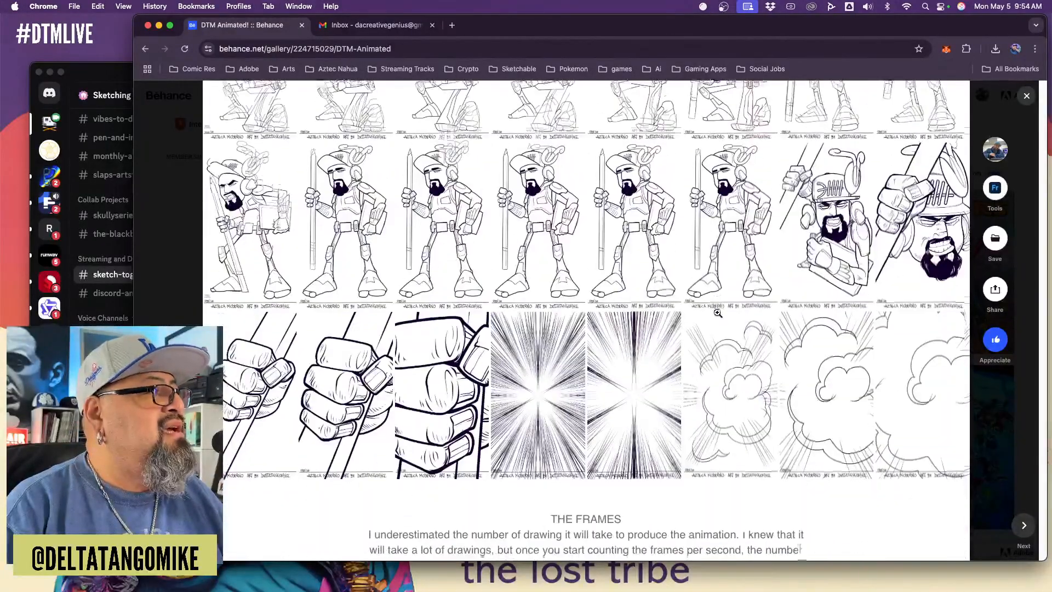
{"action": "scroll", "coordinate": [786, 362], "scroll_direction": "down", "scroll_amount": 5}
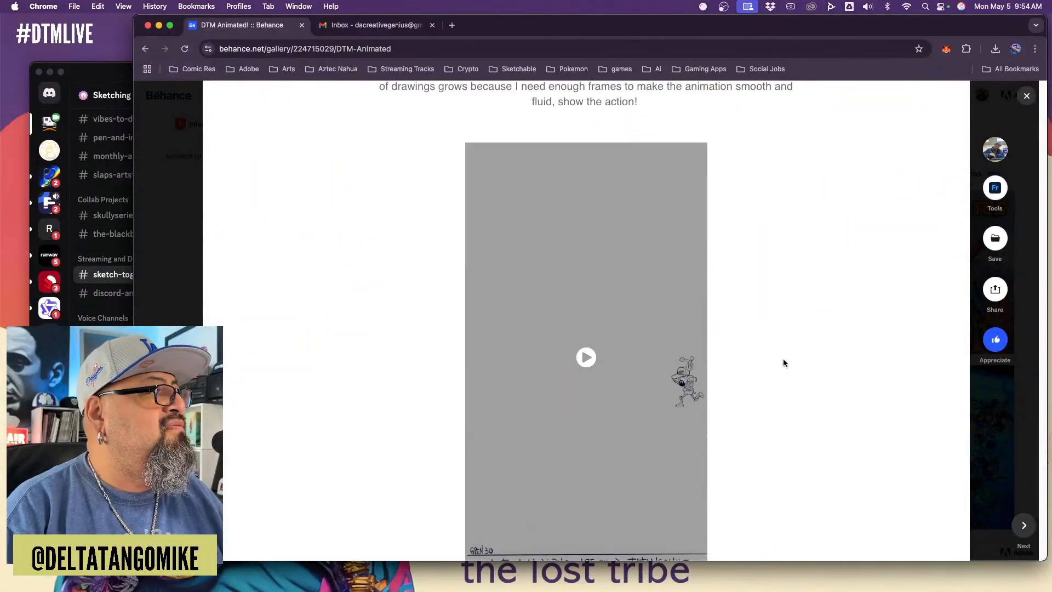
{"action": "left_click", "coordinate": [587, 357]}
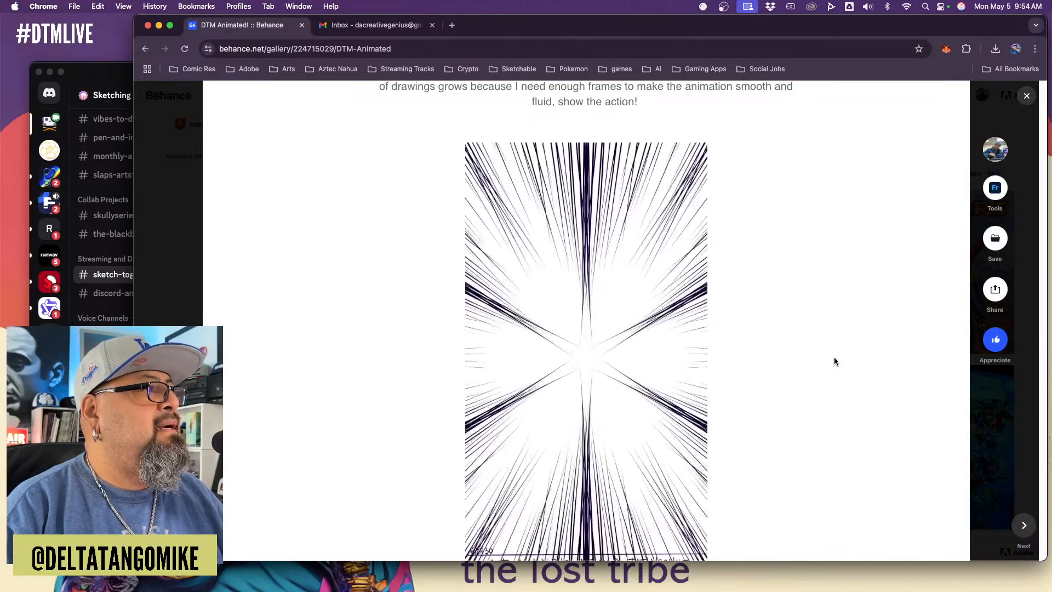
Inspect the sticker photo in the SIDEQUEST image row enlarged, and return to the clean outline video on the project page
{"action": "scroll", "coordinate": [834, 361], "scroll_direction": "down", "scroll_amount": 1}
{"action": "scroll", "coordinate": [835, 360], "scroll_direction": "down", "scroll_amount": 5}
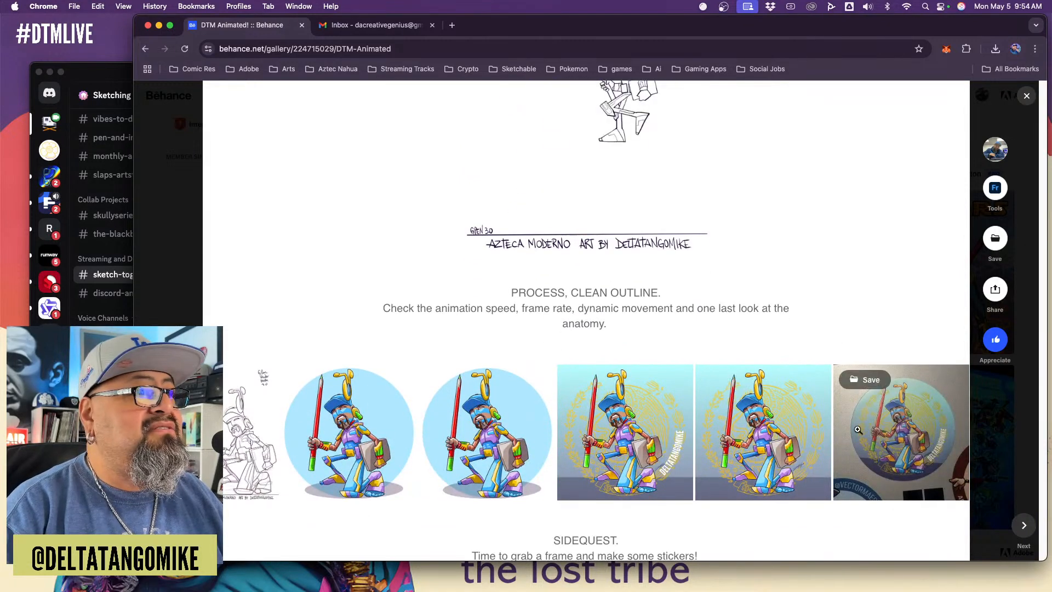
{"action": "left_click", "coordinate": [857, 435]}
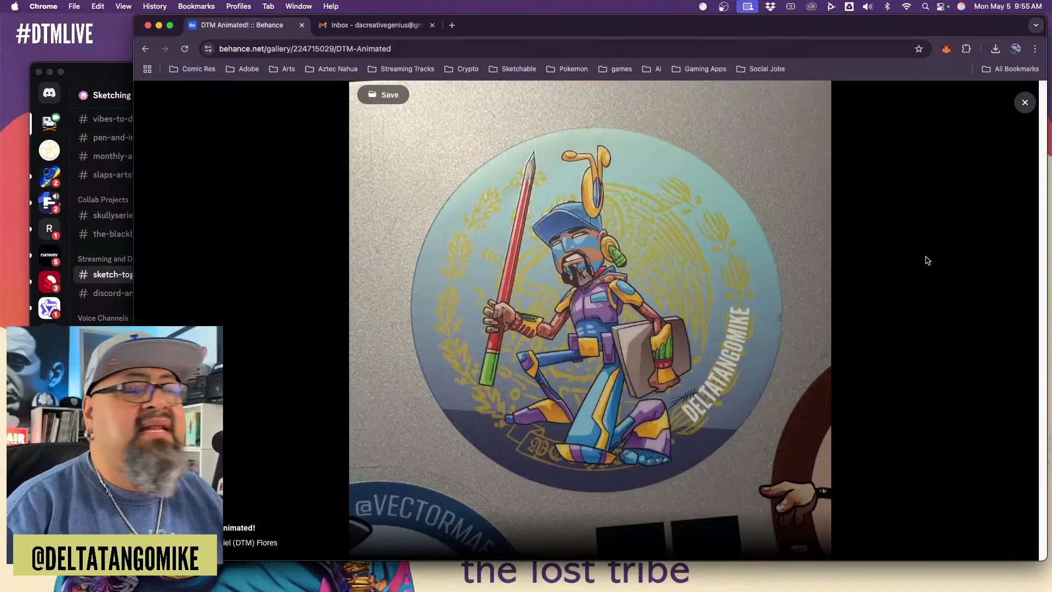
{"action": "left_click", "coordinate": [1025, 102]}
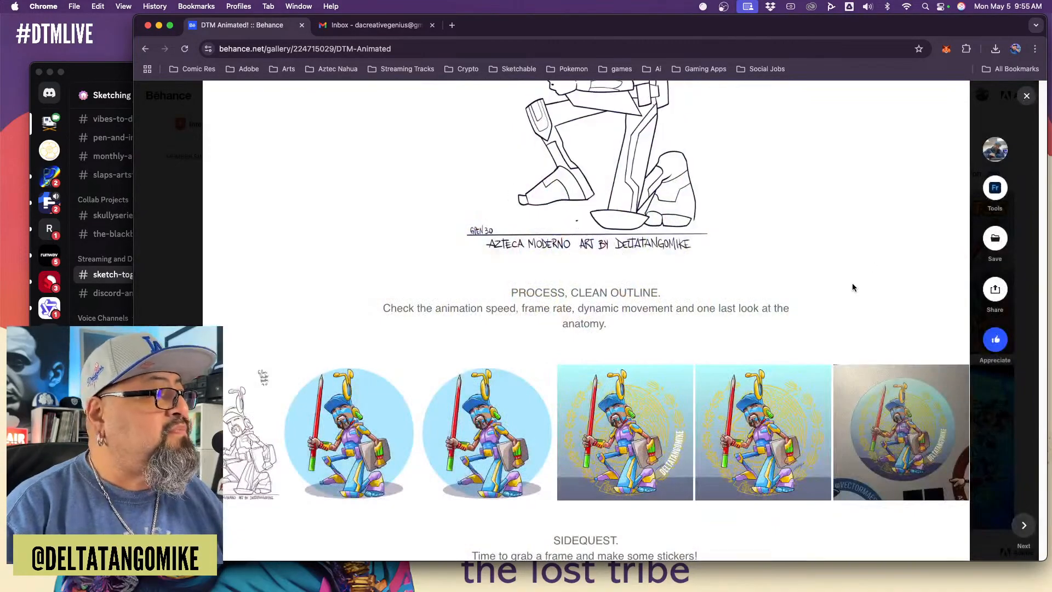
{"action": "scroll", "coordinate": [854, 284], "scroll_direction": "up", "scroll_amount": 5}
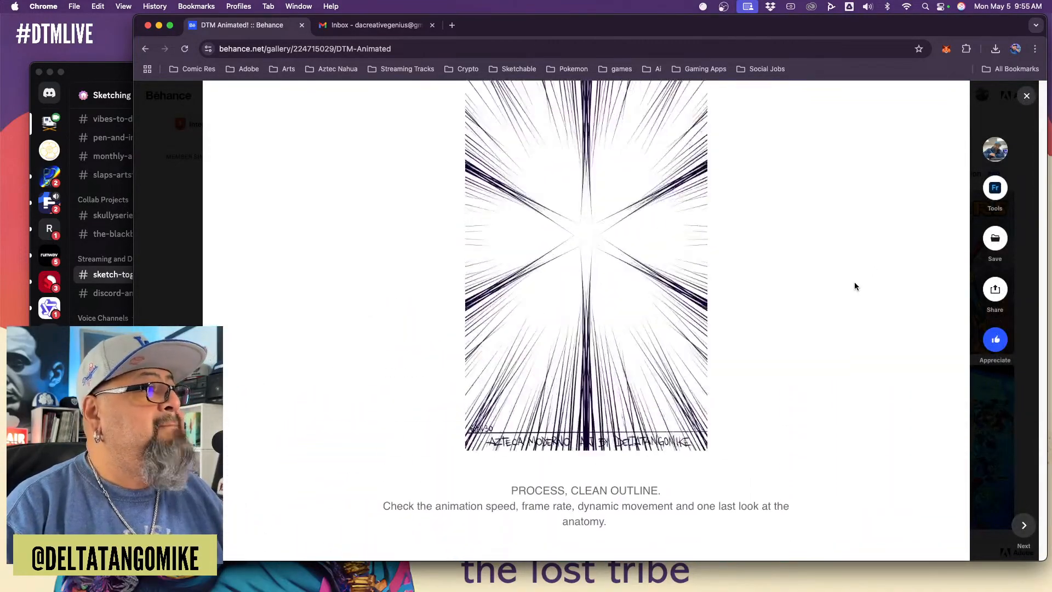
{"action": "scroll", "coordinate": [857, 285], "scroll_direction": "up", "scroll_amount": 1}
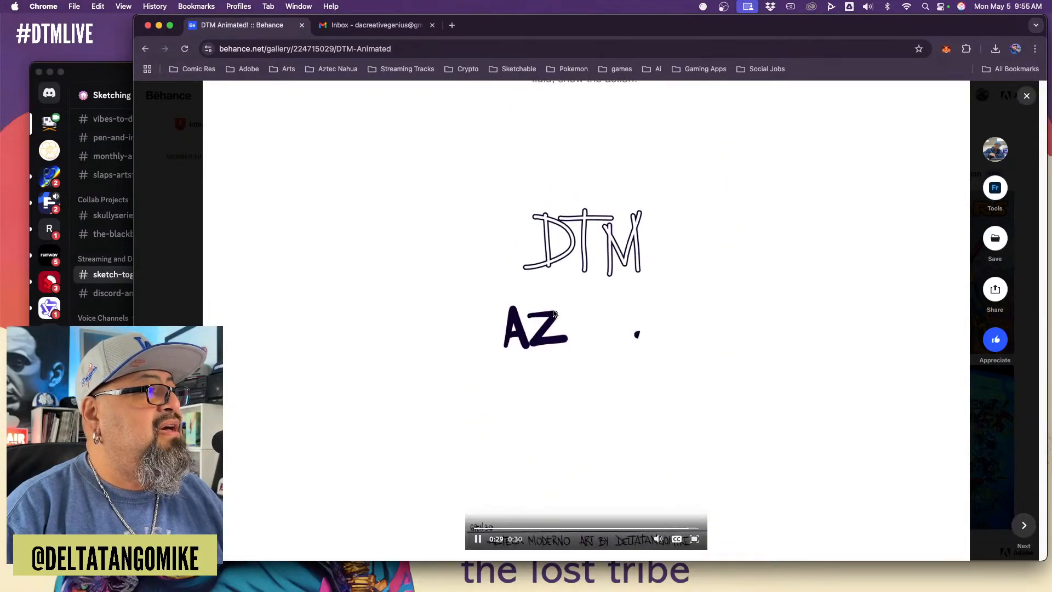
Open Facebook in a new browser tab and go to the account's own profile page
{"action": "left_click", "coordinate": [451, 26]}
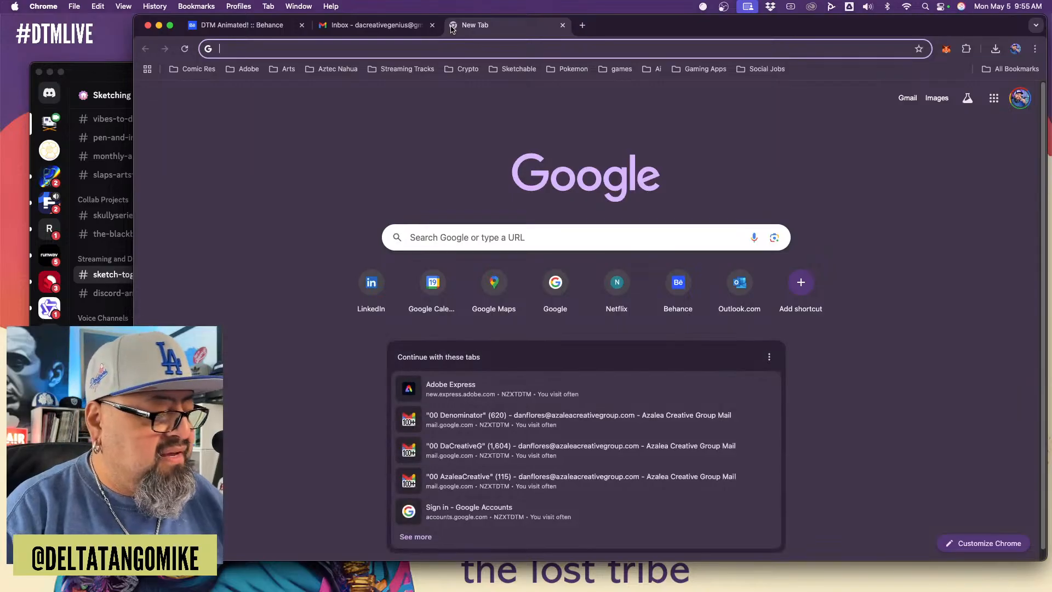
{"action": "type", "text": "fa"}
{"action": "key", "text": "Return"}
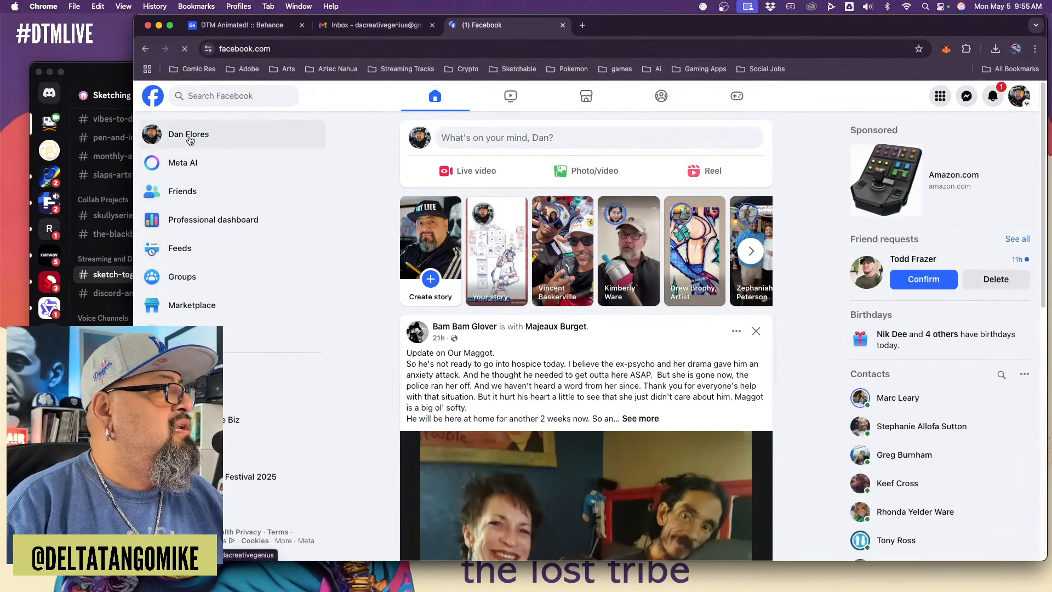
{"action": "left_click", "coordinate": [186, 136]}
Find the April 30 DTM Animated video post on the profile and turn on its sound
{"action": "scroll", "coordinate": [988, 333], "scroll_direction": "down", "scroll_amount": 20}
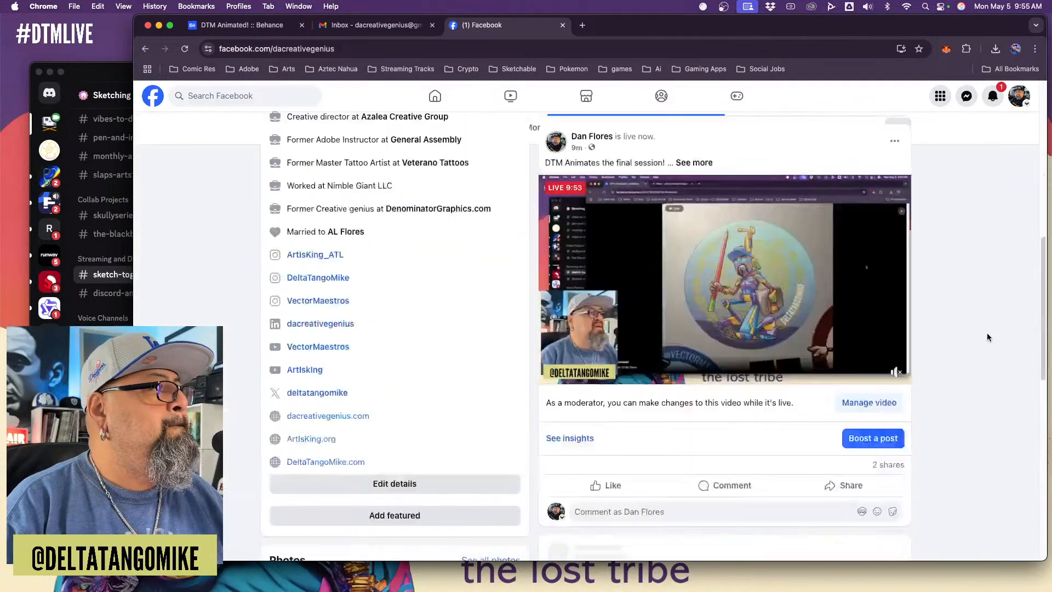
{"action": "scroll", "coordinate": [988, 333], "scroll_direction": "down", "scroll_amount": 10}
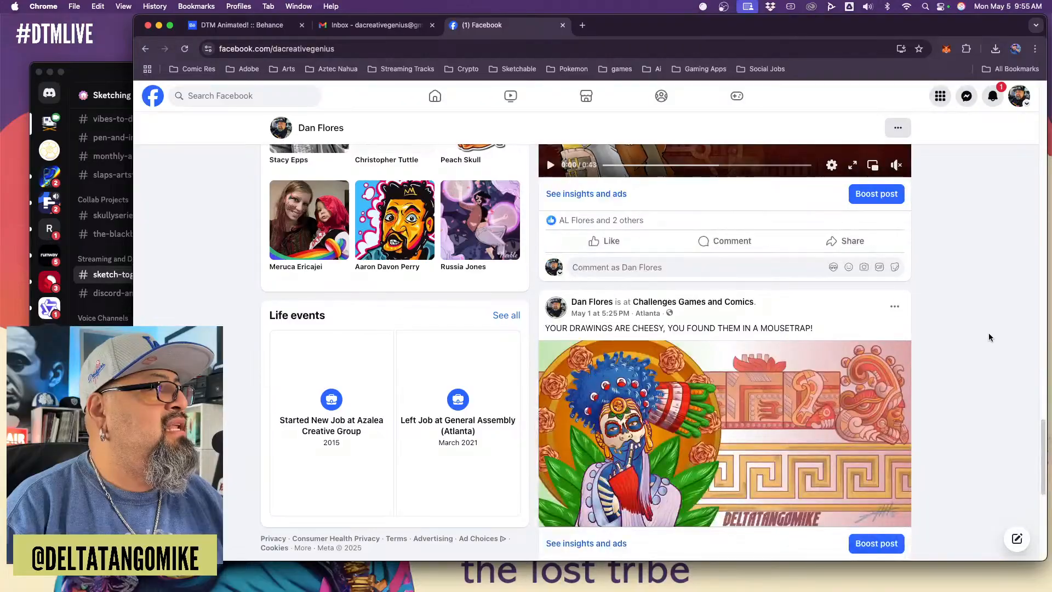
{"action": "scroll", "coordinate": [988, 335], "scroll_direction": "down", "scroll_amount": 10}
{"action": "scroll", "coordinate": [988, 333], "scroll_direction": "down", "scroll_amount": 6}
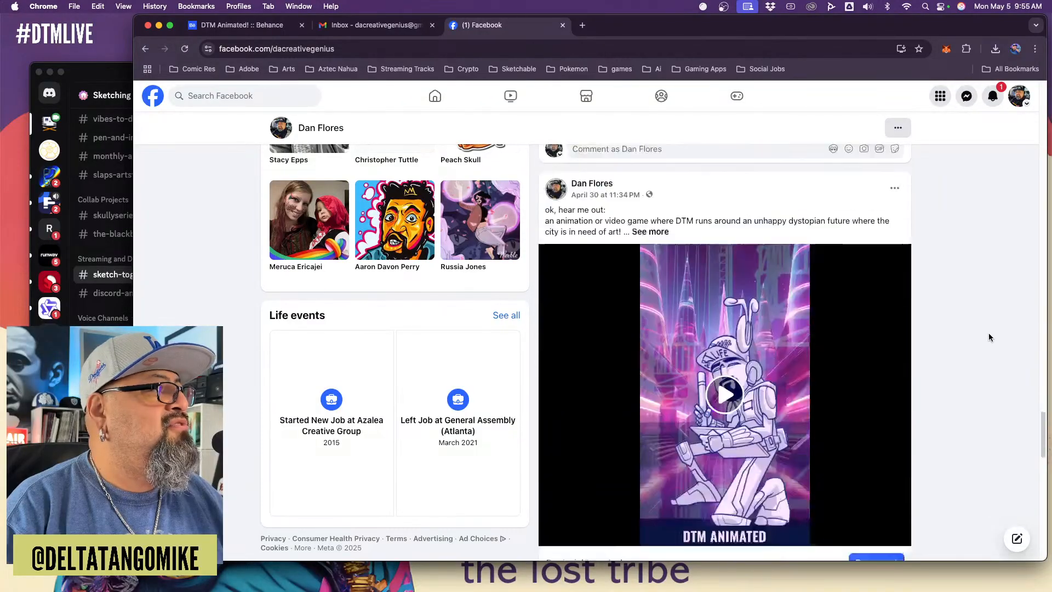
{"action": "scroll", "coordinate": [916, 338], "scroll_direction": "up", "scroll_amount": 1}
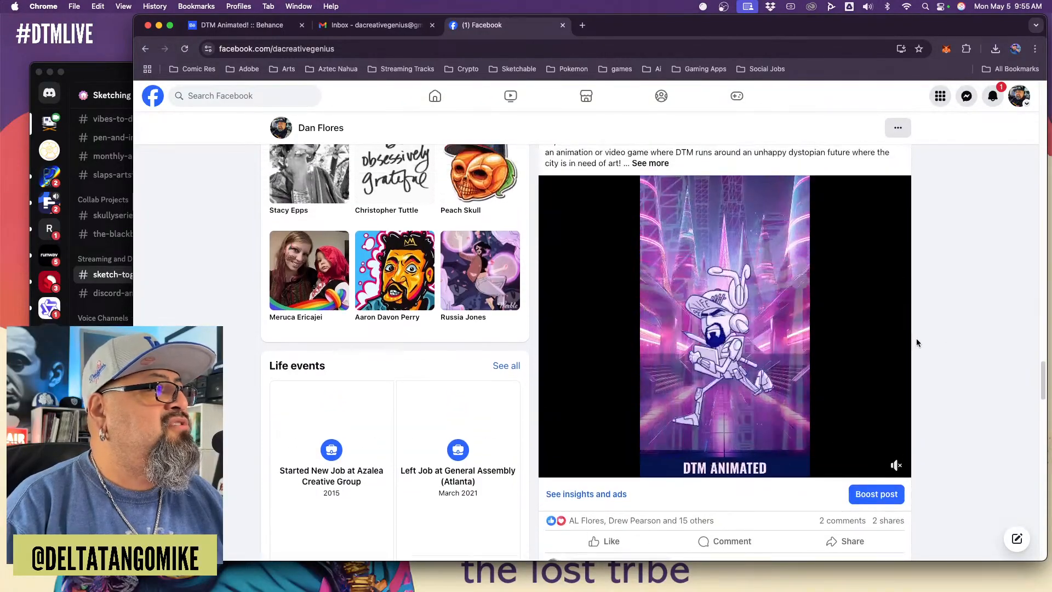
{"action": "left_click", "coordinate": [892, 469]}
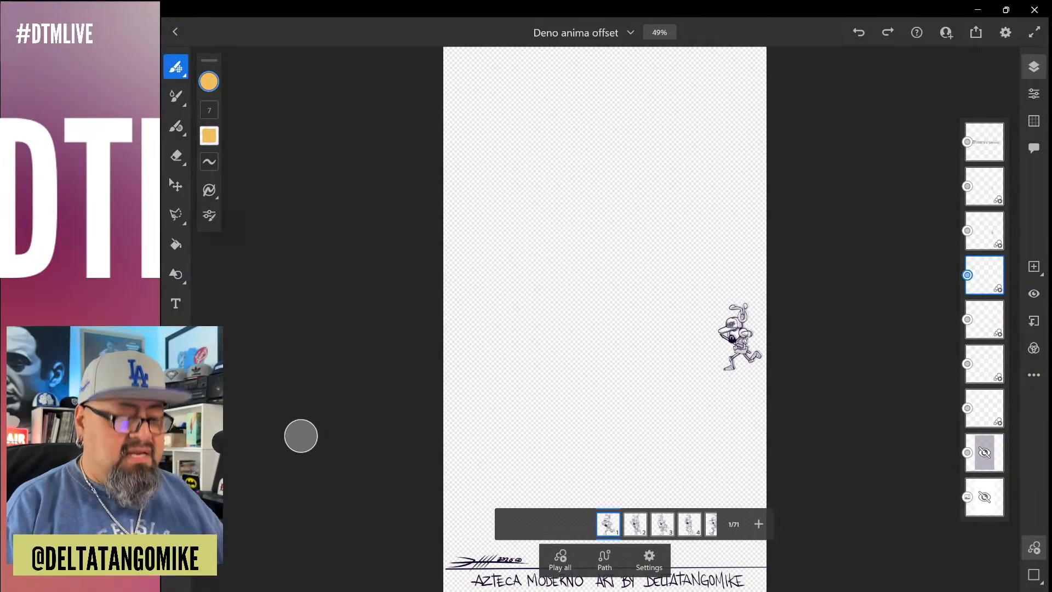
Switch to the Deno anima offset drawing in Fresco and examine the running character in frames 1 to 9 up close
{"action": "scroll", "coordinate": [749, 349], "scroll_direction": "up", "scroll_amount": 15}
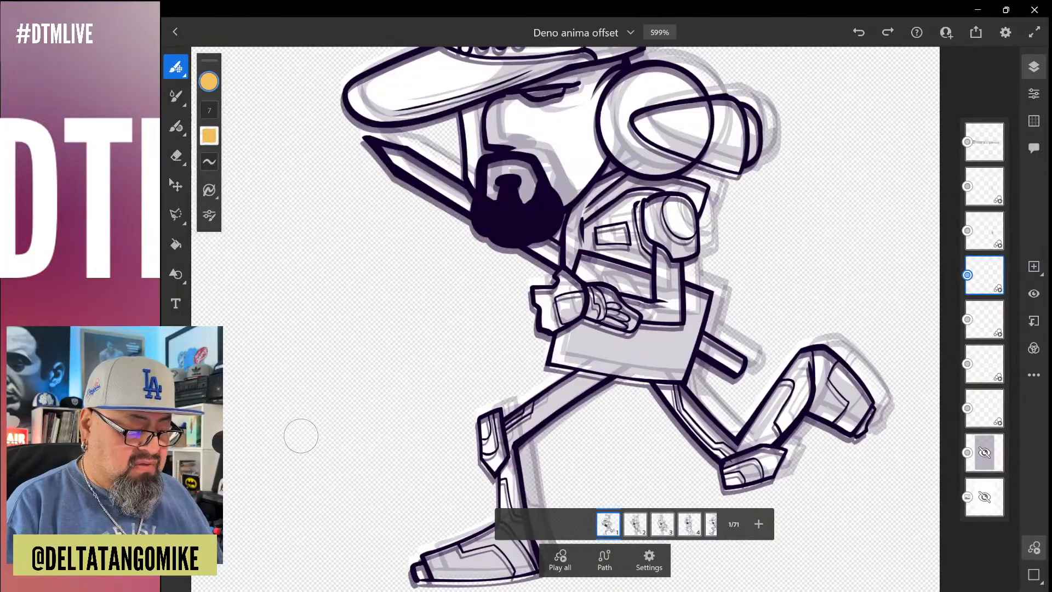
{"action": "key", "text": "Right"}
{"action": "key", "text": "Right"}
{"action": "scroll", "coordinate": [301, 436], "scroll_direction": "down", "scroll_amount": 5}
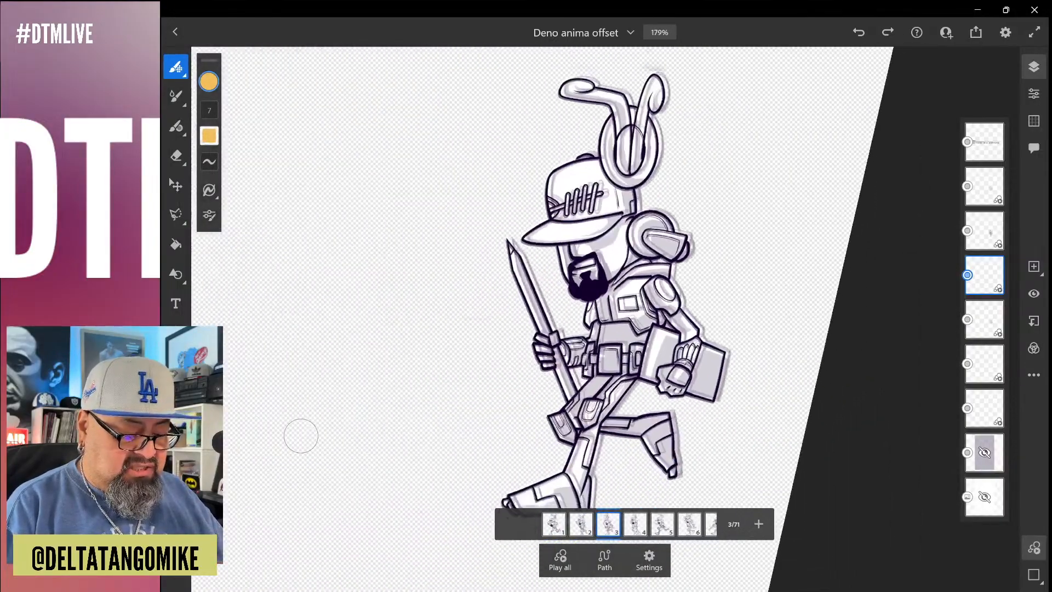
{"action": "scroll", "coordinate": [301, 435], "scroll_direction": "down", "scroll_amount": 4}
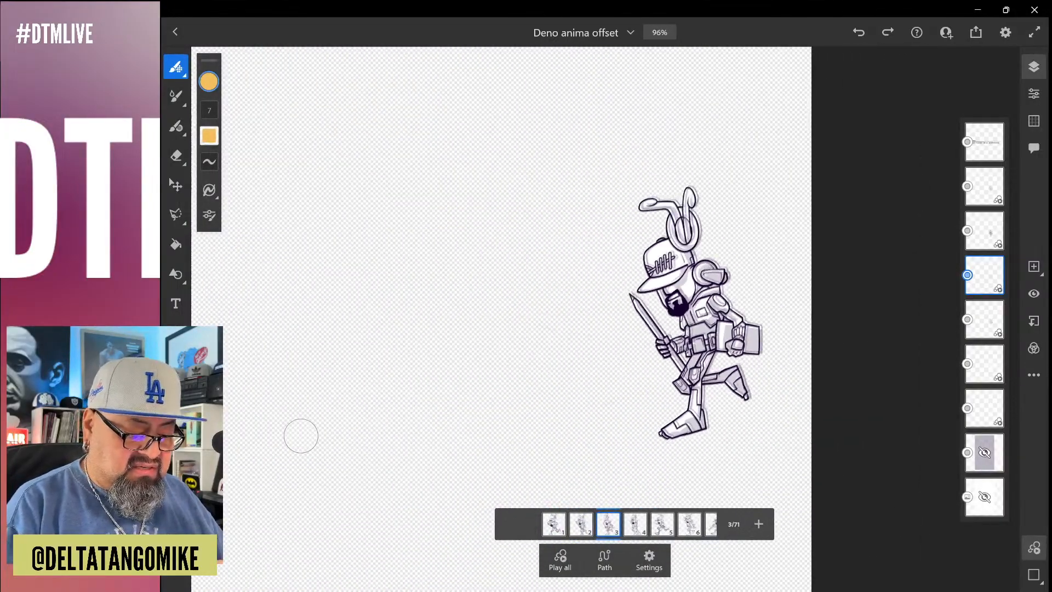
{"action": "key", "text": "Right"}
{"action": "key", "text": "Right"}
{"action": "key", "text": "Right"}
{"action": "key", "text": "Right"}
{"action": "key", "text": "Right"}
{"action": "key", "text": "Right"}
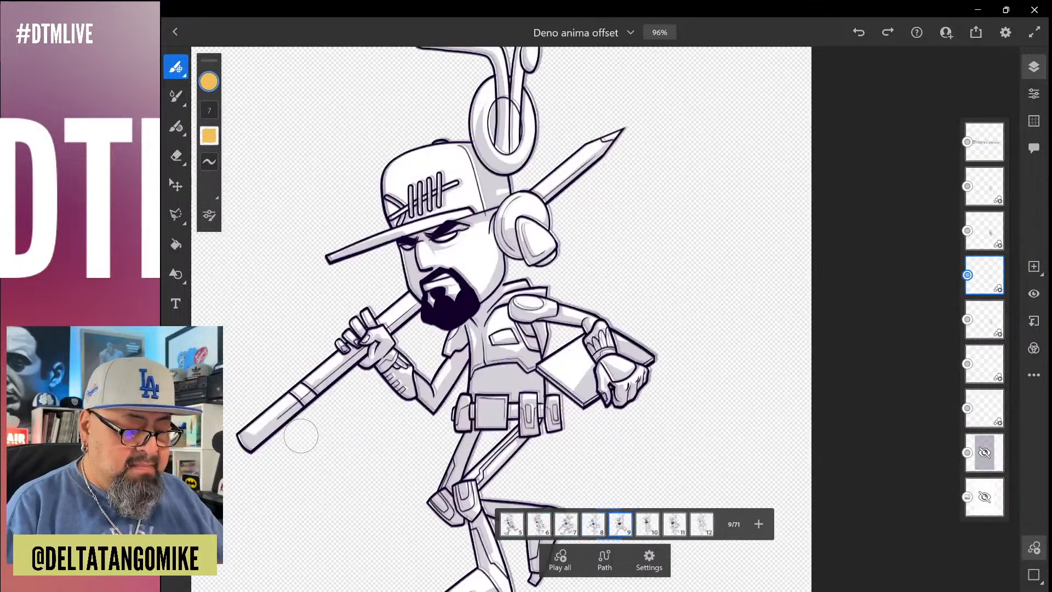
{"action": "scroll", "coordinate": [301, 436], "scroll_direction": "down", "scroll_amount": 3}
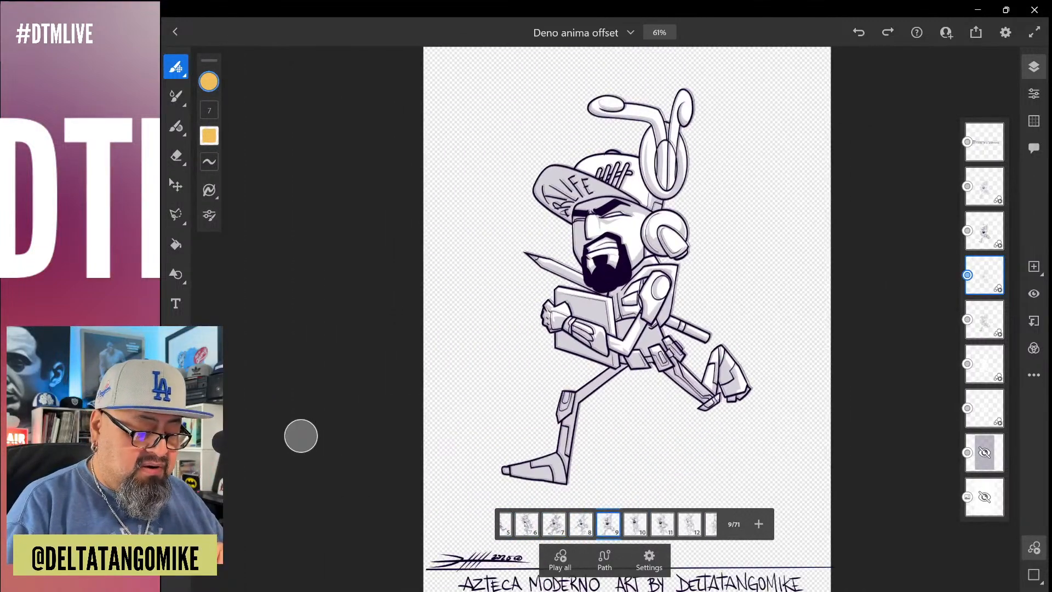
Review the animation frame by frame from frame 9 to frame 42 with the whole canvas in view
{"action": "key", "text": "Right"}
{"action": "key", "text": "Right"}
{"action": "key", "text": "Right"}
{"action": "key", "text": "Right"}
{"action": "key", "text": "Right"}
{"action": "scroll", "coordinate": [301, 436], "scroll_direction": "down", "scroll_amount": 3}
{"action": "key", "text": "Right"}
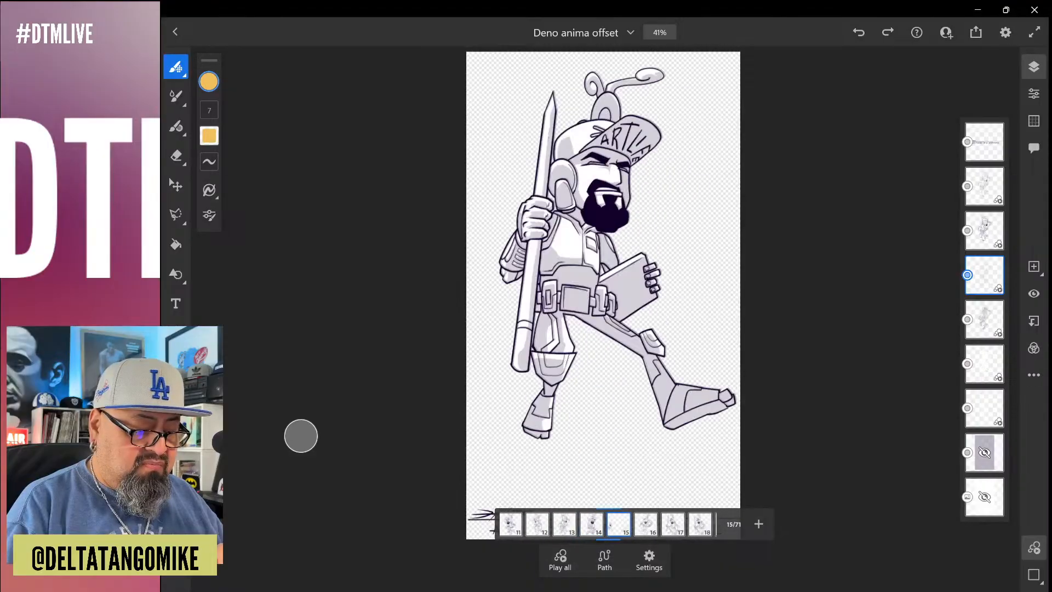
{"action": "key", "text": "Right"}
{"action": "key", "text": "Right"}
{"action": "key", "text": "Right"}
{"action": "key", "text": "Right"}
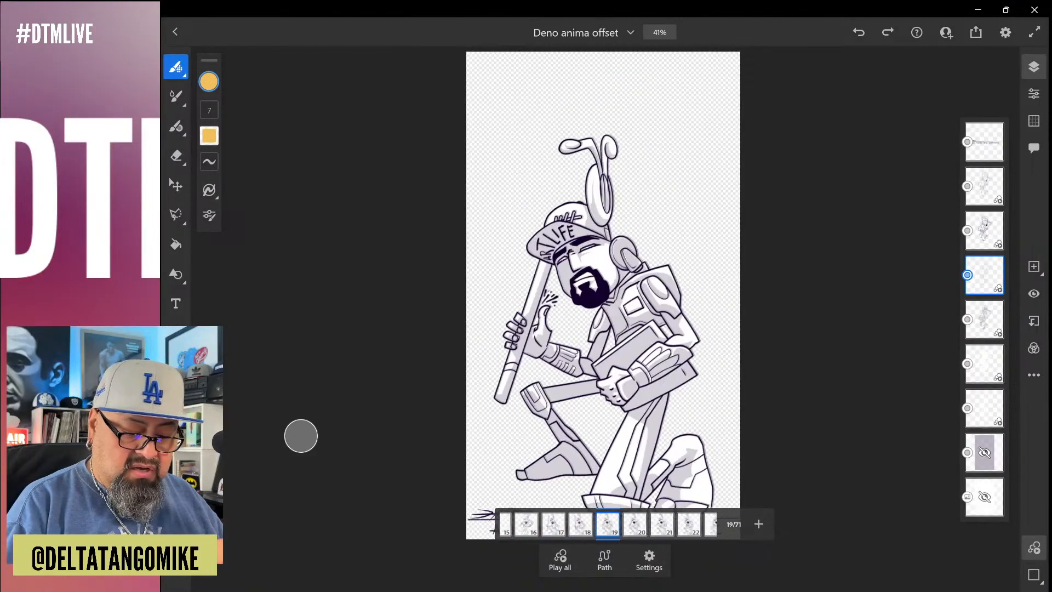
{"action": "key", "text": "Right"}
{"action": "key", "text": "Right"}
{"action": "key", "text": "Right"}
{"action": "key", "text": "Right"}
{"action": "key", "text": "Right"}
{"action": "key", "text": "Right"}
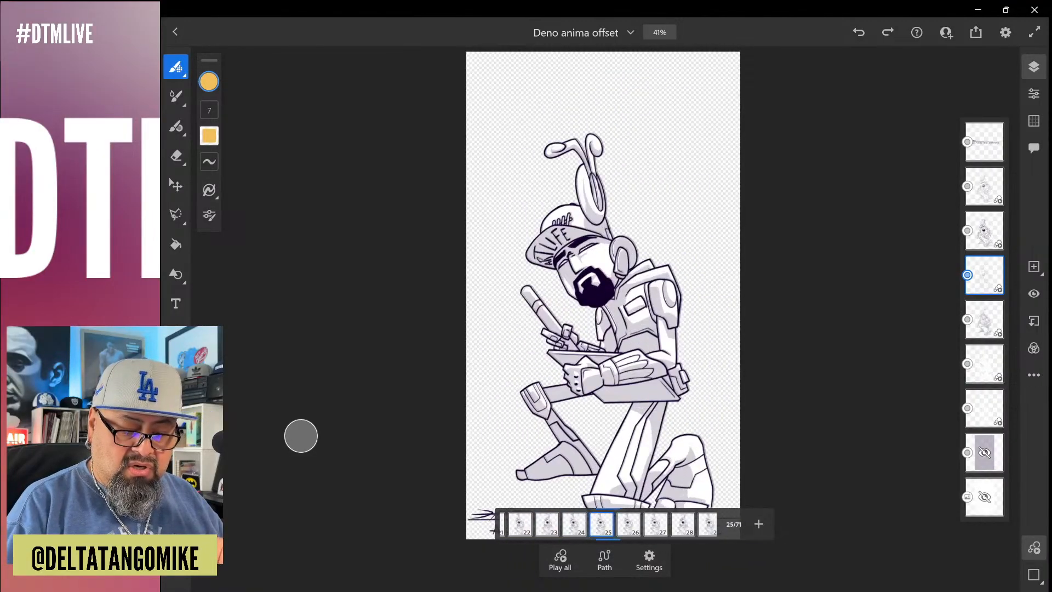
{"action": "key", "text": "Right"}
{"action": "key", "text": "Right"}
{"action": "key", "text": "Right"}
{"action": "key", "text": "Right"}
{"action": "key", "text": "Right"}
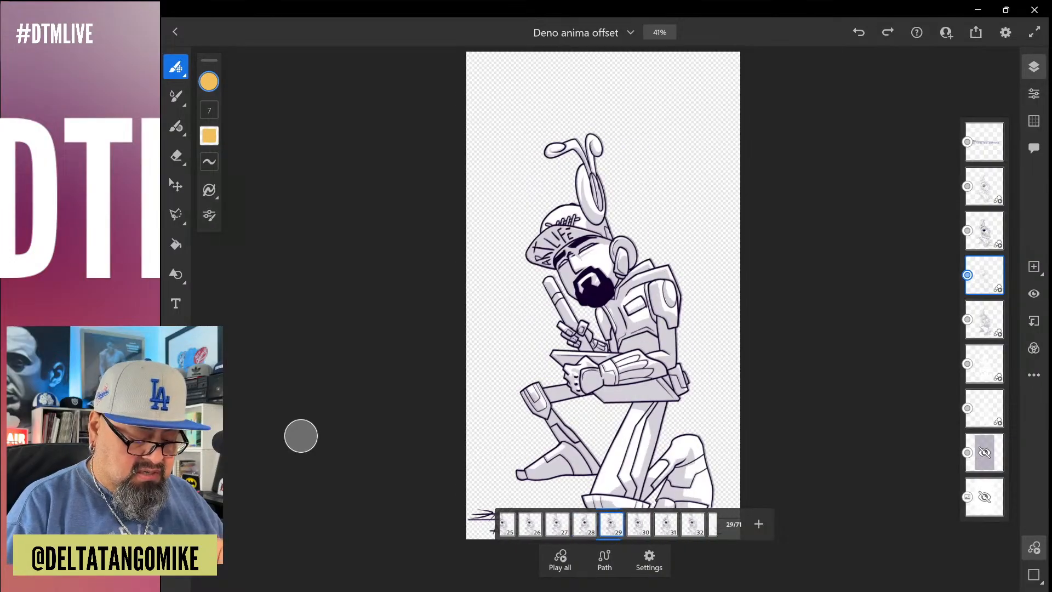
{"action": "key", "text": "Right"}
{"action": "key", "text": "Right"}
{"action": "key", "text": "Right"}
{"action": "key", "text": "Right"}
{"action": "key", "text": "Right"}
{"action": "key", "text": "Right"}
{"action": "key", "text": "Right"}
{"action": "key", "text": "Right"}
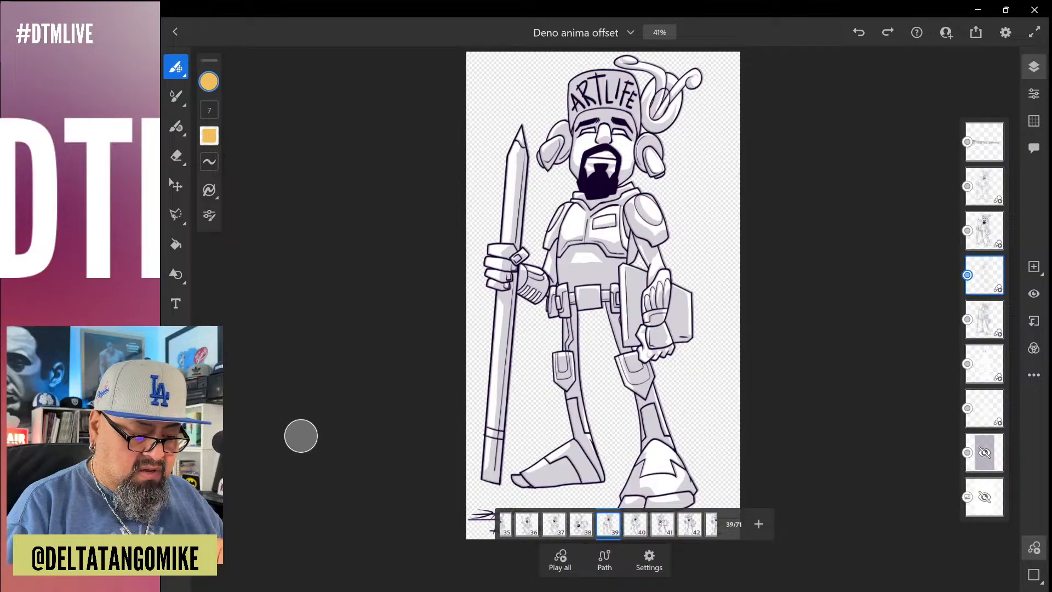
{"action": "key", "text": "Right"}
{"action": "key", "text": "Right"}
{"action": "key", "text": "Right"}
{"action": "key", "text": "Right"}
{"action": "key", "text": "Left"}
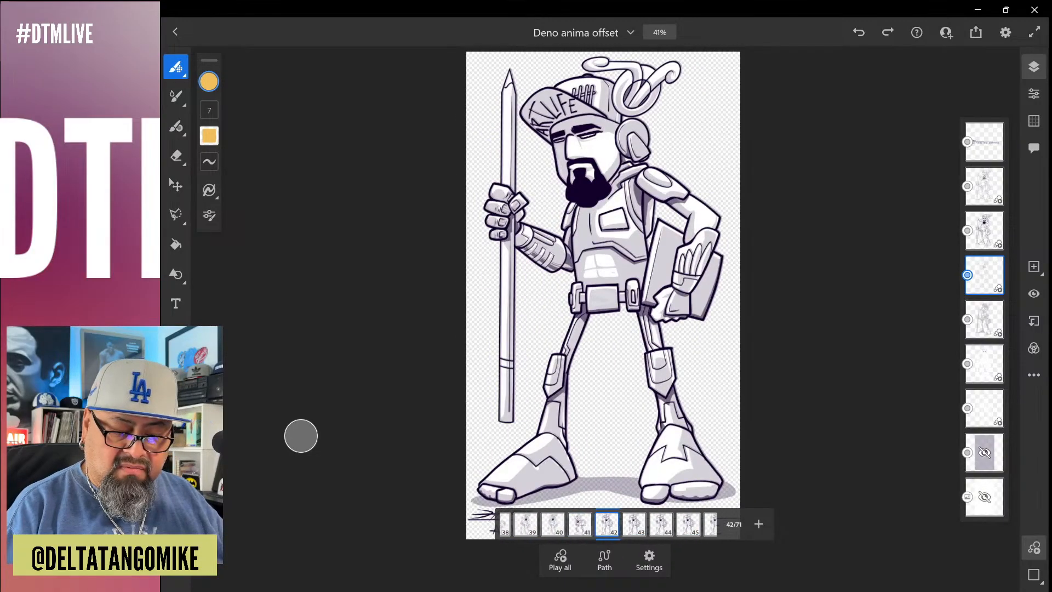
Examine the standing figure in frame 42 up close, compare it with the frames up to 45, and return to frame 43
{"action": "key", "text": "ctrl+equal"}
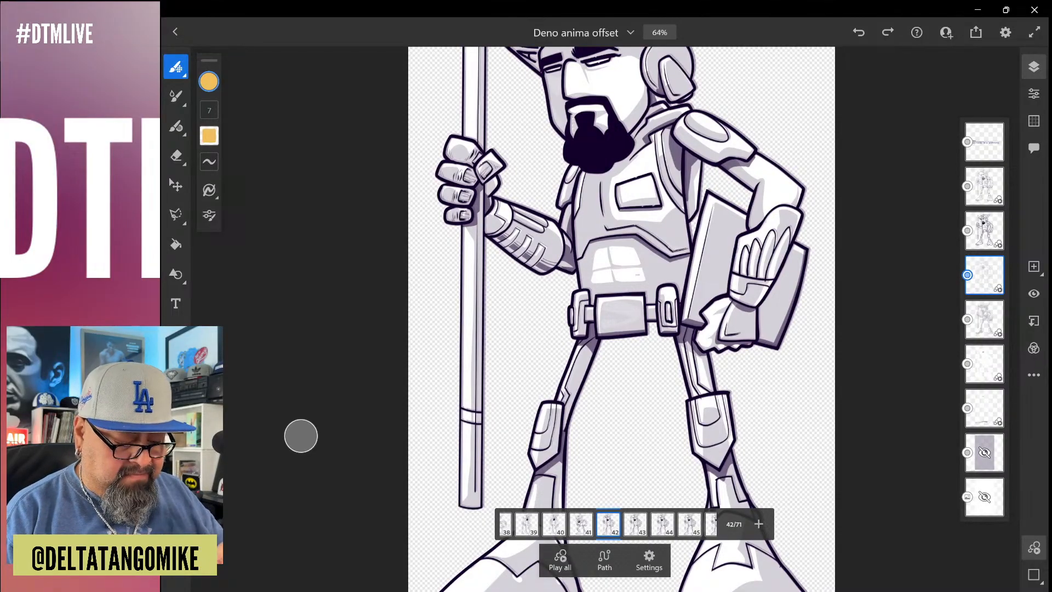
{"action": "key", "text": "ctrl+minus"}
{"action": "key", "text": "Right"}
{"action": "key", "text": "Right"}
{"action": "key", "text": "Right"}
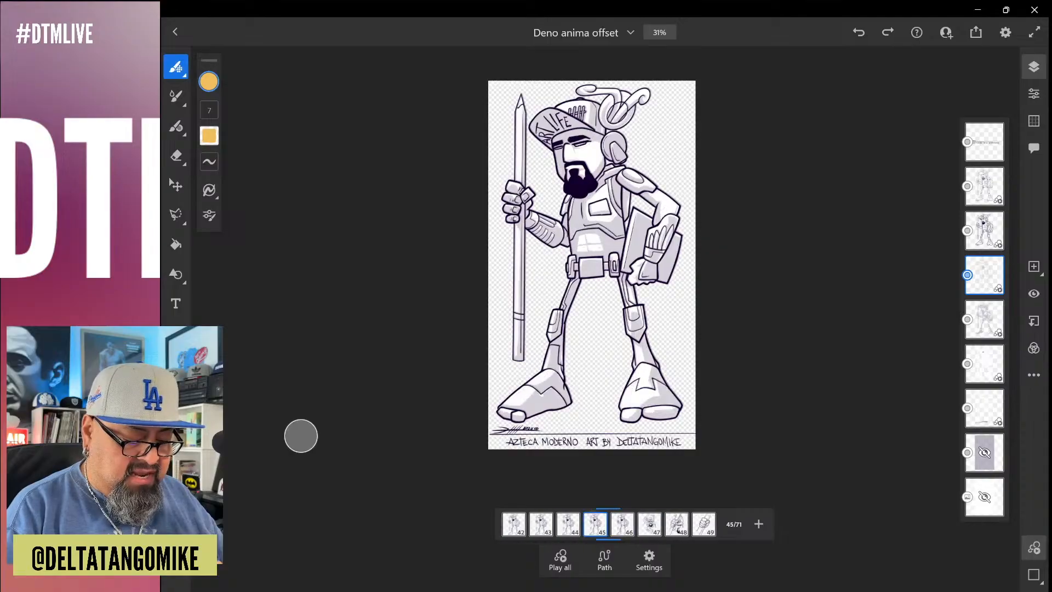
{"action": "key", "text": "Left"}
{"action": "key", "text": "Left"}
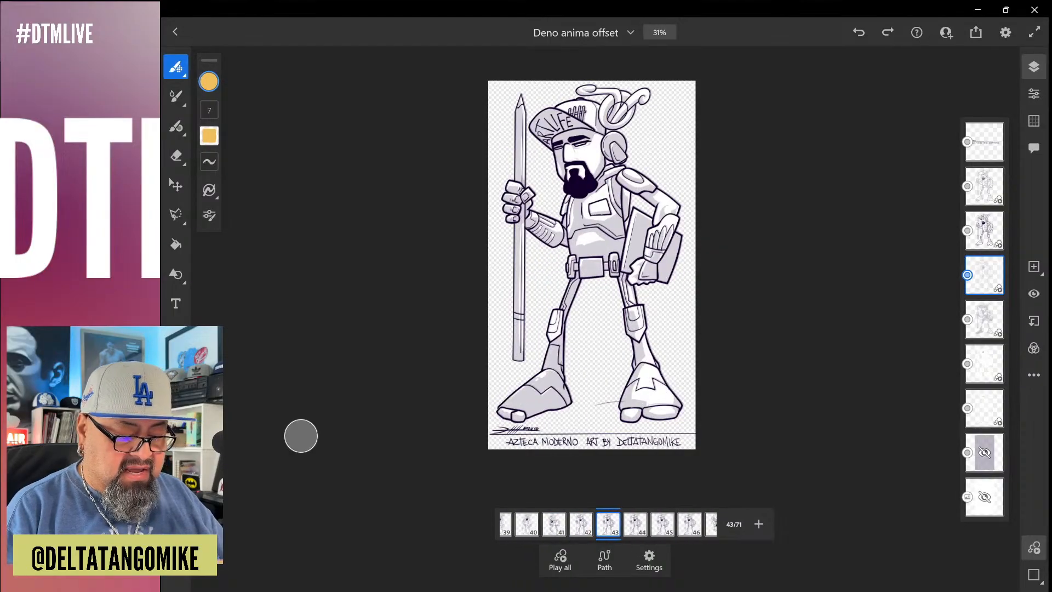
Check whether the stray line between the feet in frame 43 belongs to the selected layer by hiding and reshowing that layer
{"action": "scroll", "coordinate": [588, 417], "scroll_direction": "up", "scroll_amount": 7}
{"action": "scroll", "coordinate": [674, 389], "scroll_direction": "up", "scroll_amount": 5}
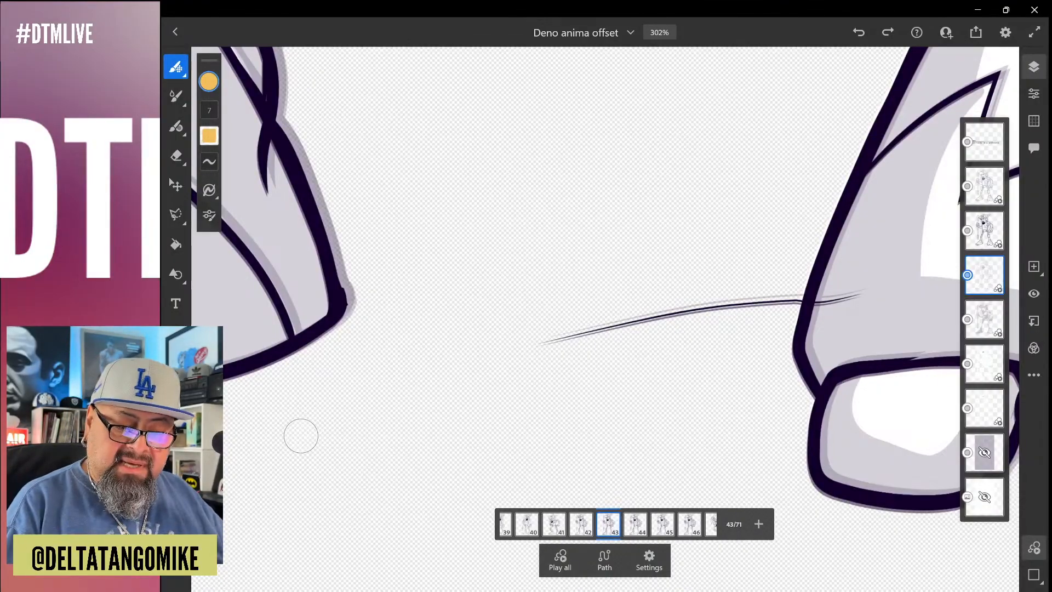
{"action": "left_click", "coordinate": [1034, 294]}
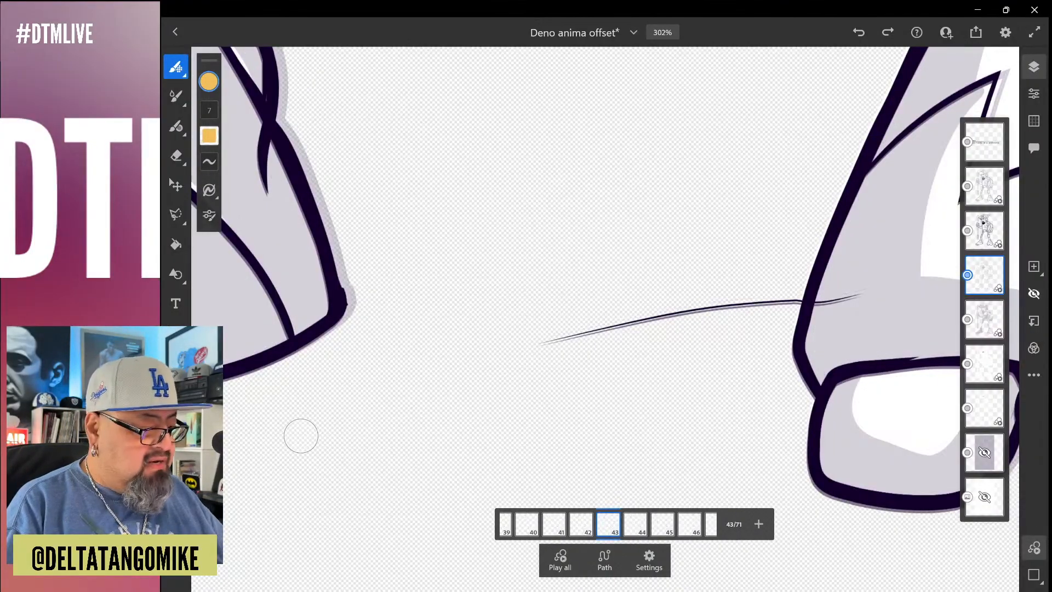
{"action": "left_click", "coordinate": [1034, 294]}
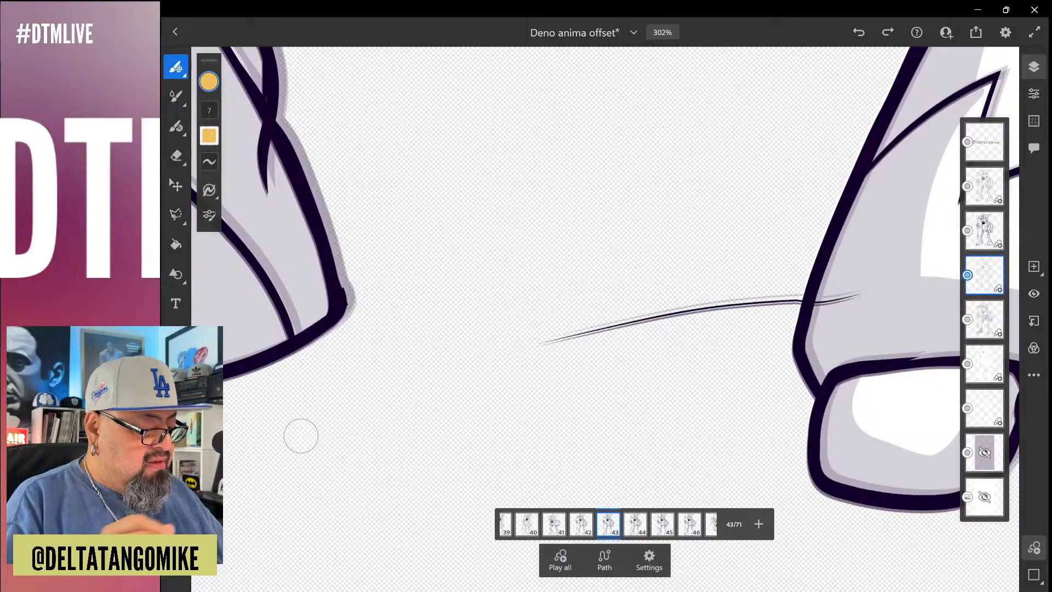
Trim away the stray line between the feet in frame 43 on each of the three layers that contain it, using the vector brush
{"action": "left_click", "coordinate": [175, 126]}
{"action": "left_click", "coordinate": [300, 435]}
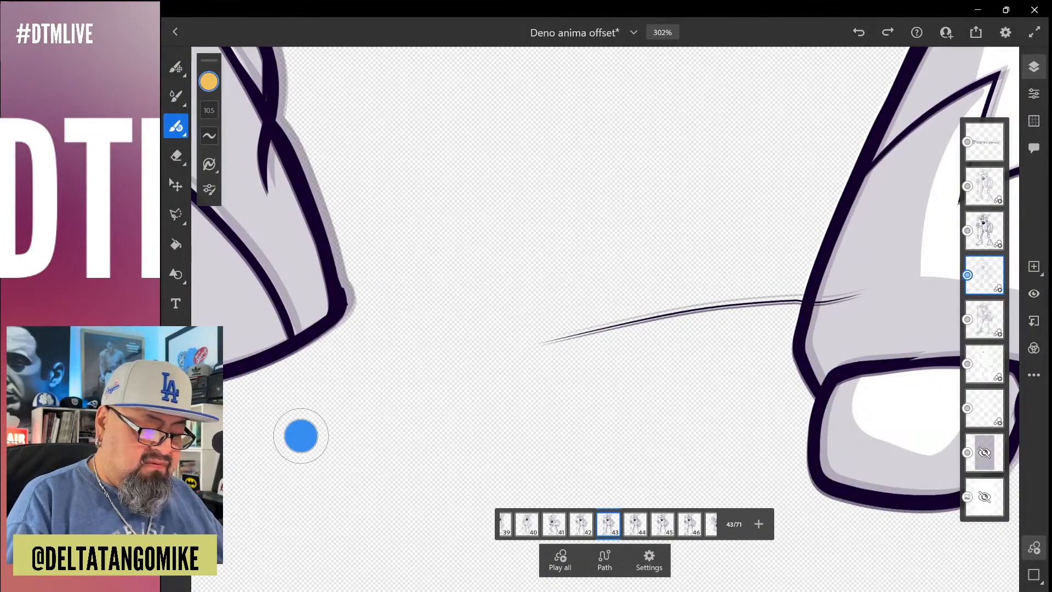
{"action": "left_click_drag", "start_coordinate": [300, 436], "coordinate": [323, 436]}
{"action": "left_click", "coordinate": [724, 291]}
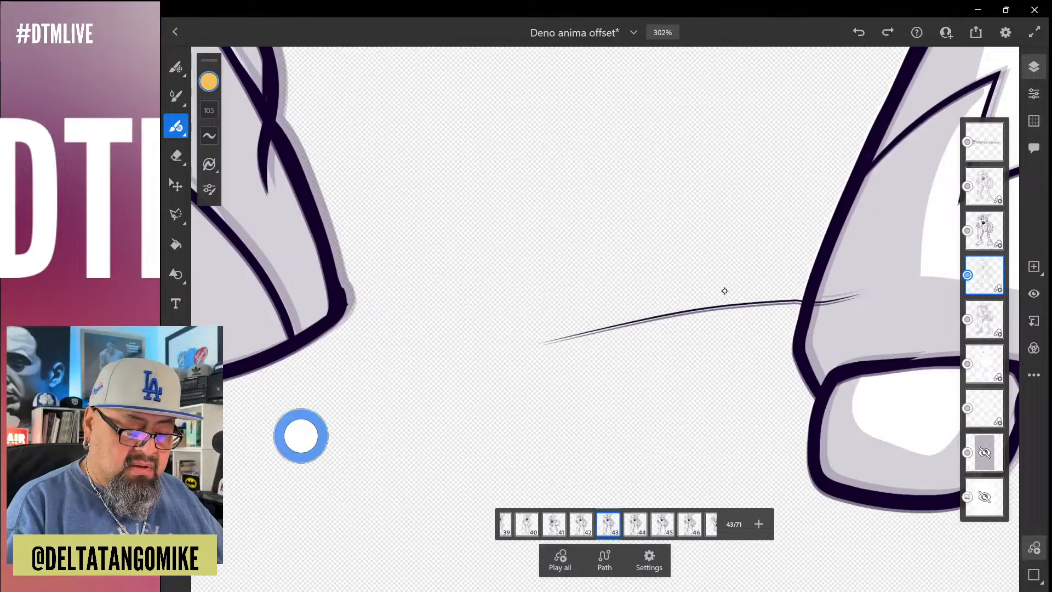
{"action": "left_click", "coordinate": [985, 231]}
{"action": "left_click_drag", "start_coordinate": [726, 291], "coordinate": [727, 367]}
{"action": "left_click", "coordinate": [984, 186]}
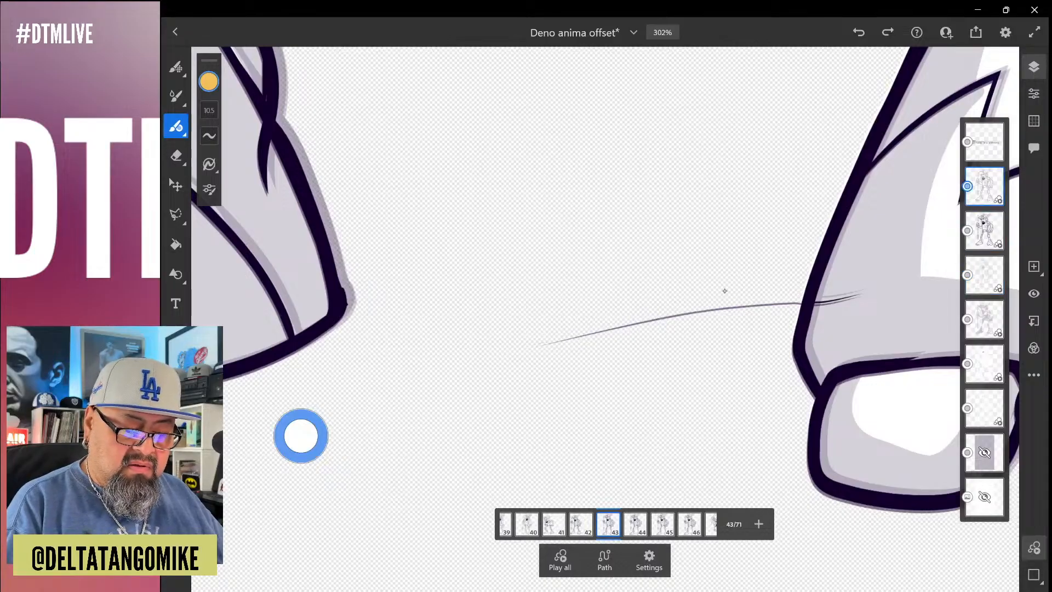
{"action": "left_click", "coordinate": [725, 291]}
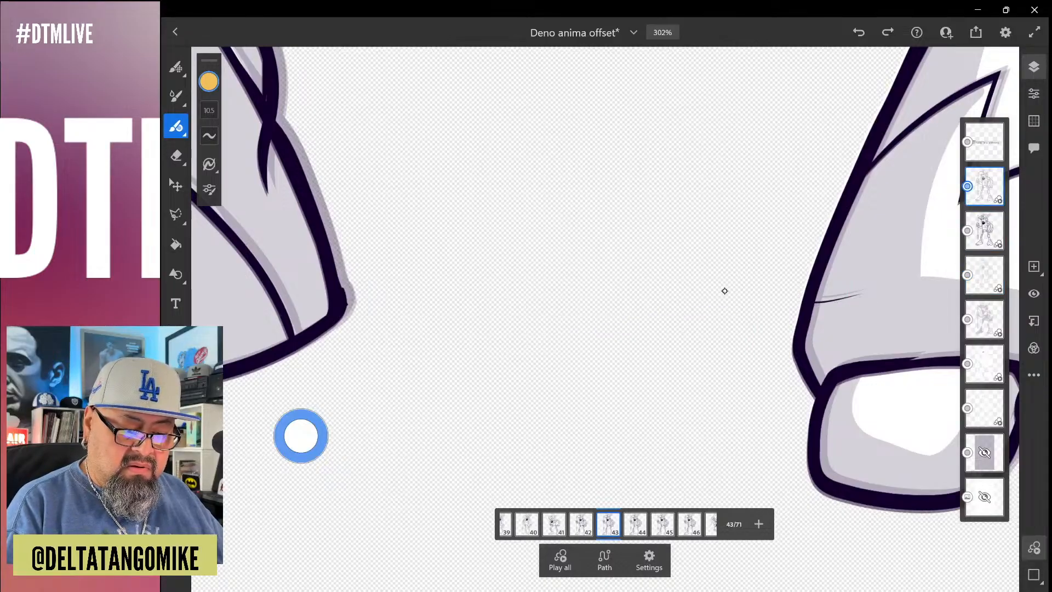
{"action": "left_click", "coordinate": [984, 231]}
{"action": "left_click", "coordinate": [724, 291]}
{"action": "left_click", "coordinate": [984, 276]}
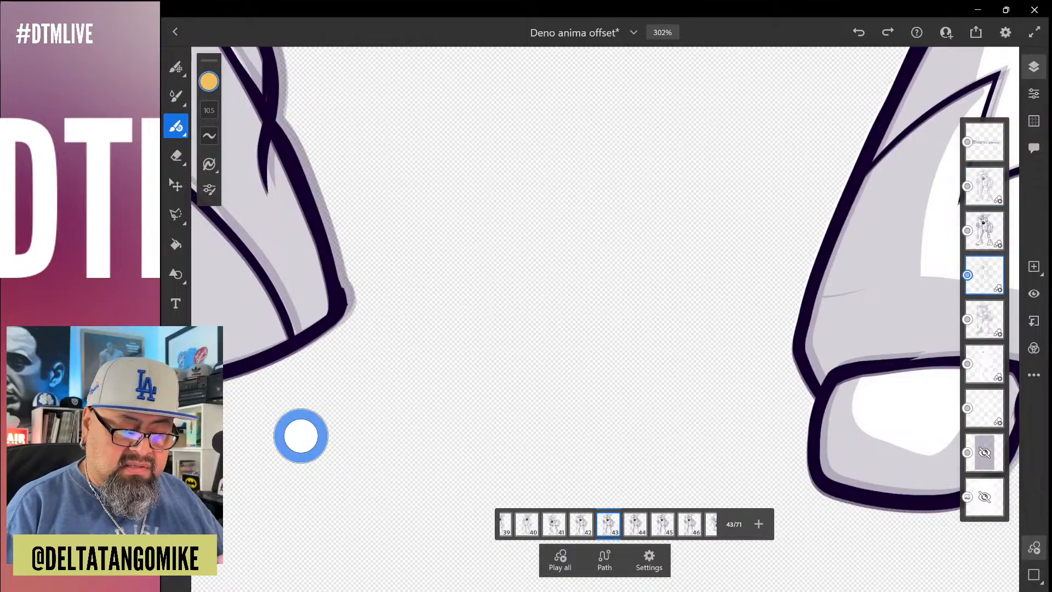
{"action": "left_click", "coordinate": [724, 291]}
Check the feet and the whole figure in frame 43 for leftover stray strokes
{"action": "scroll", "coordinate": [724, 291], "scroll_direction": "down", "scroll_amount": 10}
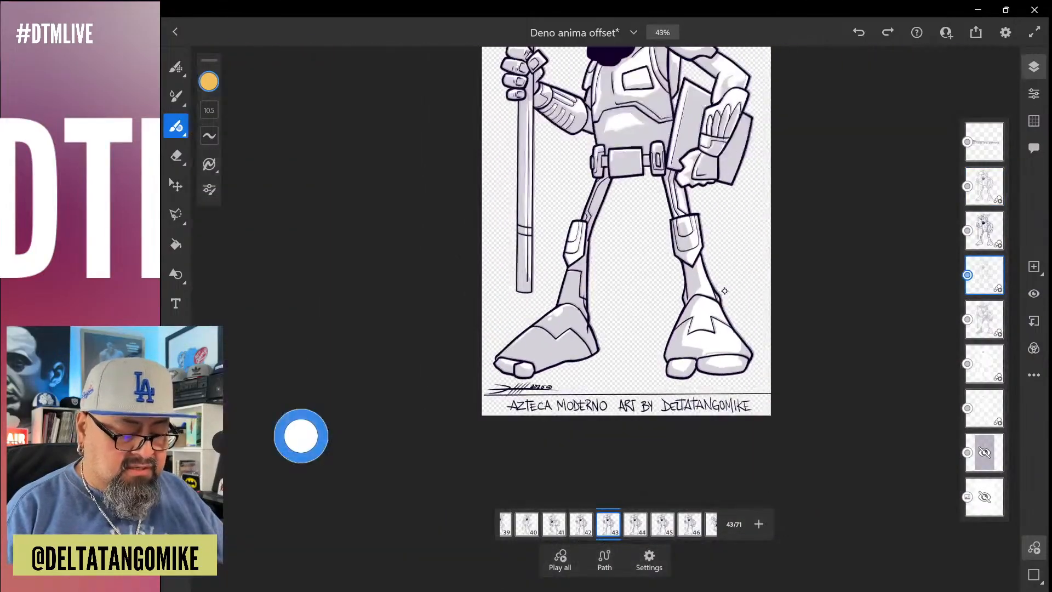
{"action": "scroll", "coordinate": [725, 291], "scroll_direction": "up", "scroll_amount": 5}
{"action": "scroll", "coordinate": [724, 291], "scroll_direction": "up", "scroll_amount": 5}
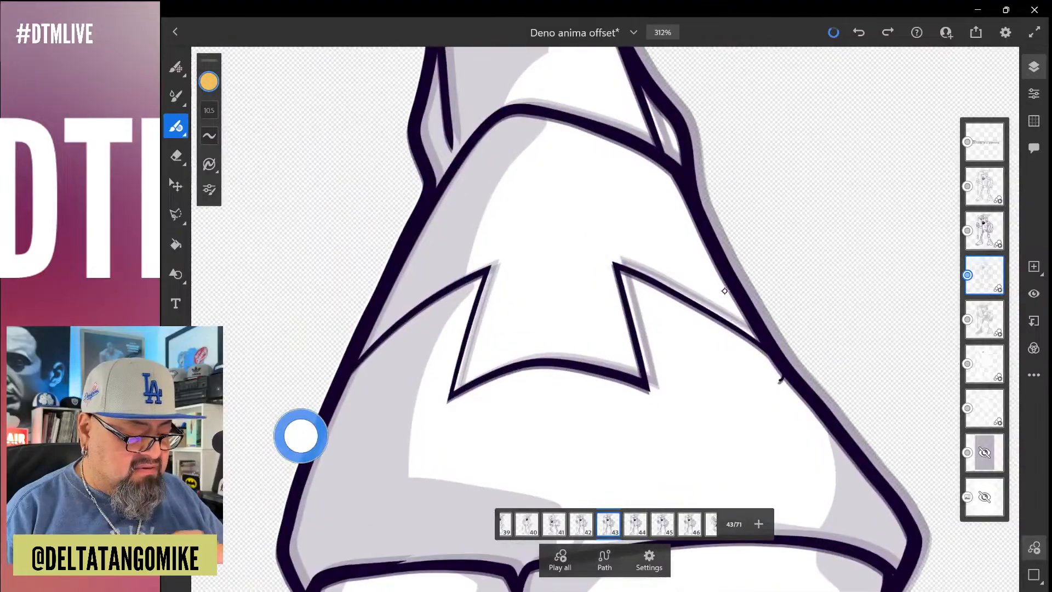
{"action": "scroll", "coordinate": [724, 291], "scroll_direction": "down", "scroll_amount": 10}
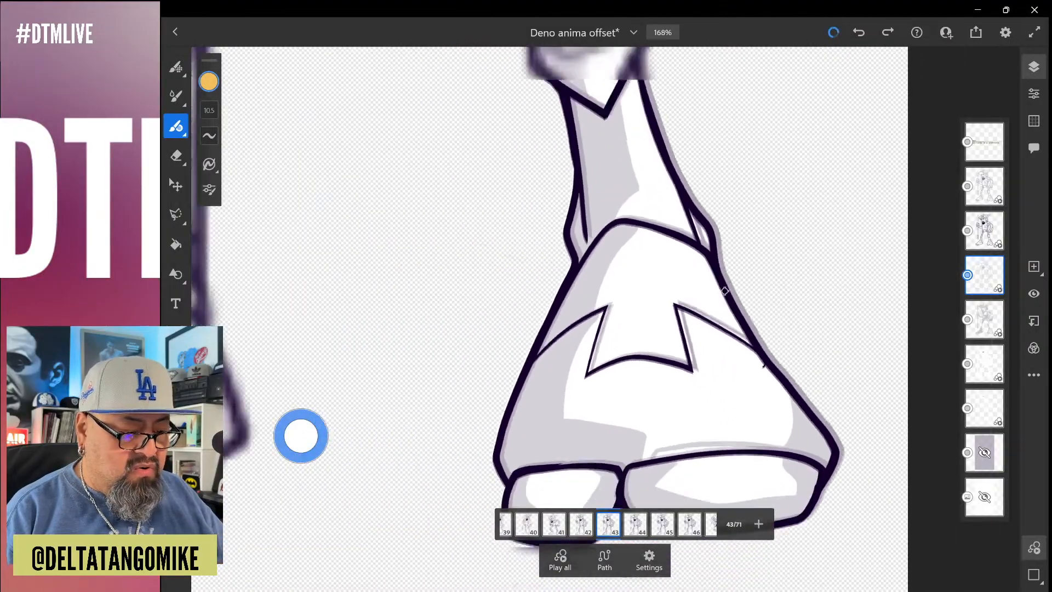
{"action": "scroll", "coordinate": [724, 291], "scroll_direction": "down", "scroll_amount": 1}
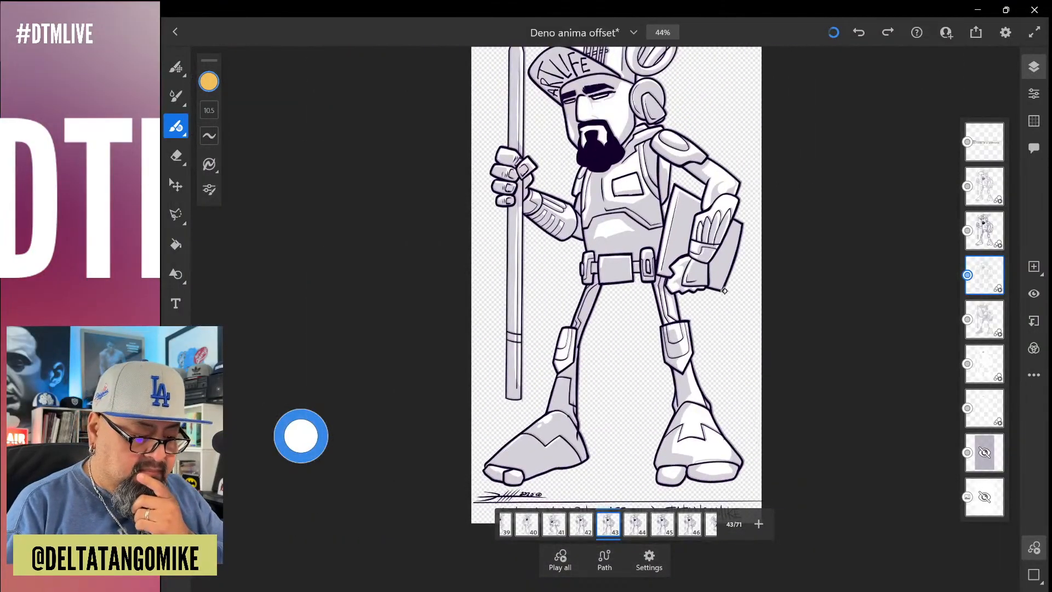
Compare the standing pose across frames 43 to 47 and return to frame 43
{"action": "key", "text": "Right"}
{"action": "key", "text": "Right"}
{"action": "key", "text": "Right"}
{"action": "key", "text": "Right"}
{"action": "key", "text": "Left"}
{"action": "key", "text": "Left"}
{"action": "key", "text": "Left"}
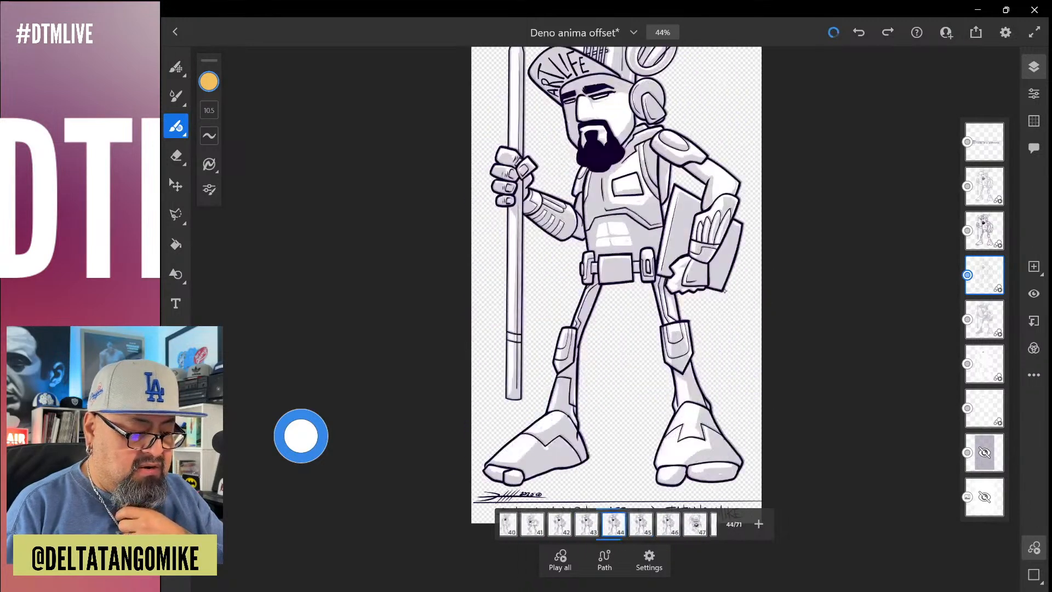
{"action": "key", "text": "Right"}
{"action": "key", "text": "Right"}
{"action": "key", "text": "Right"}
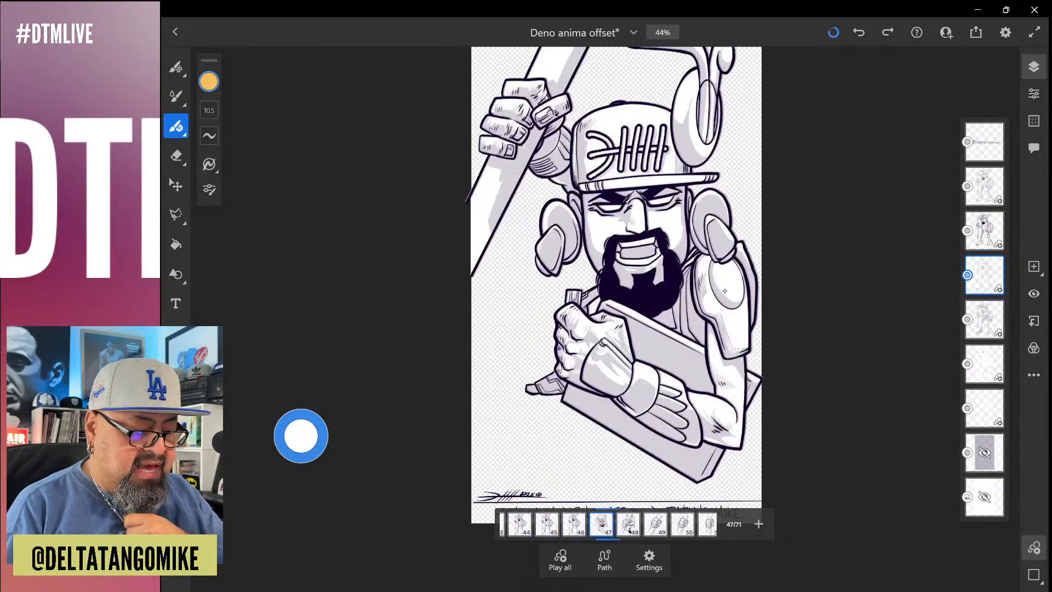
{"action": "key", "text": "Left"}
{"action": "key", "text": "Left"}
{"action": "key", "text": "Left"}
{"action": "key", "text": "Left"}
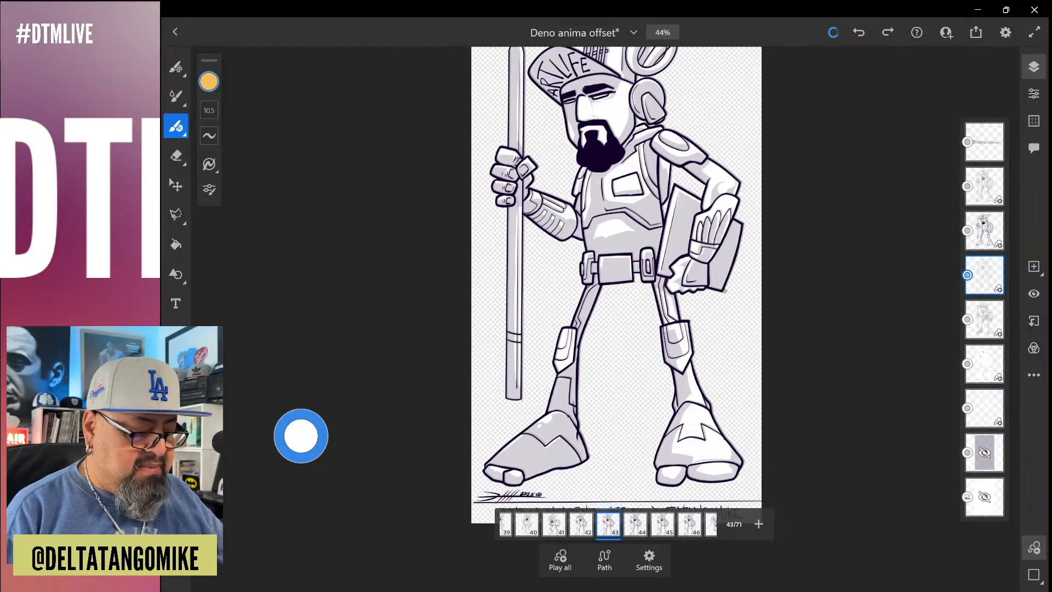
Save and close the Deno anima offset drawing, and open another drawing from the recent files
{"action": "key", "text": "ctrl+s"}
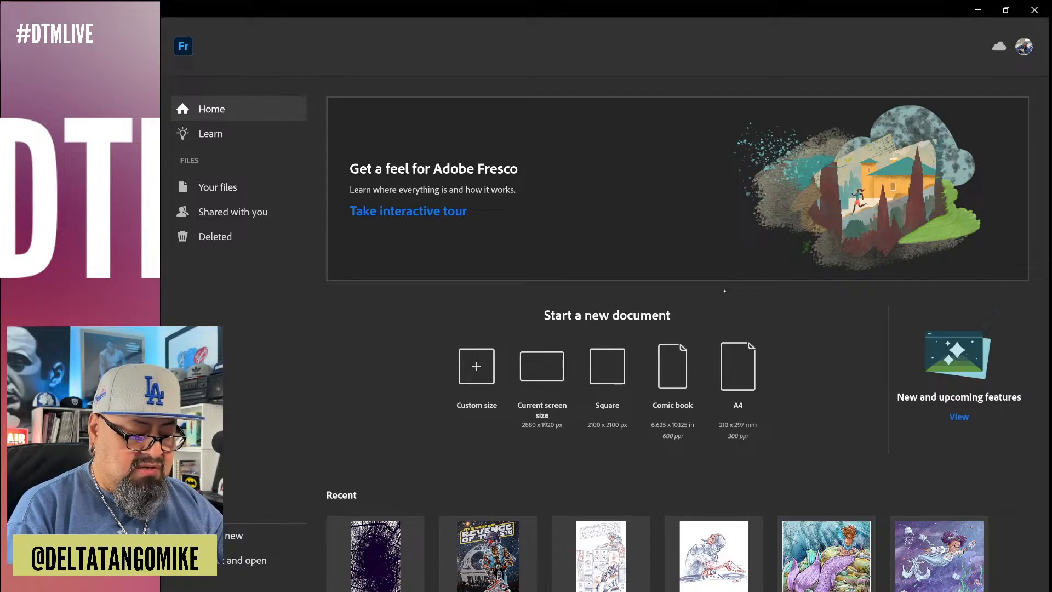
{"action": "scroll", "coordinate": [677, 328], "scroll_direction": "down", "scroll_amount": 5}
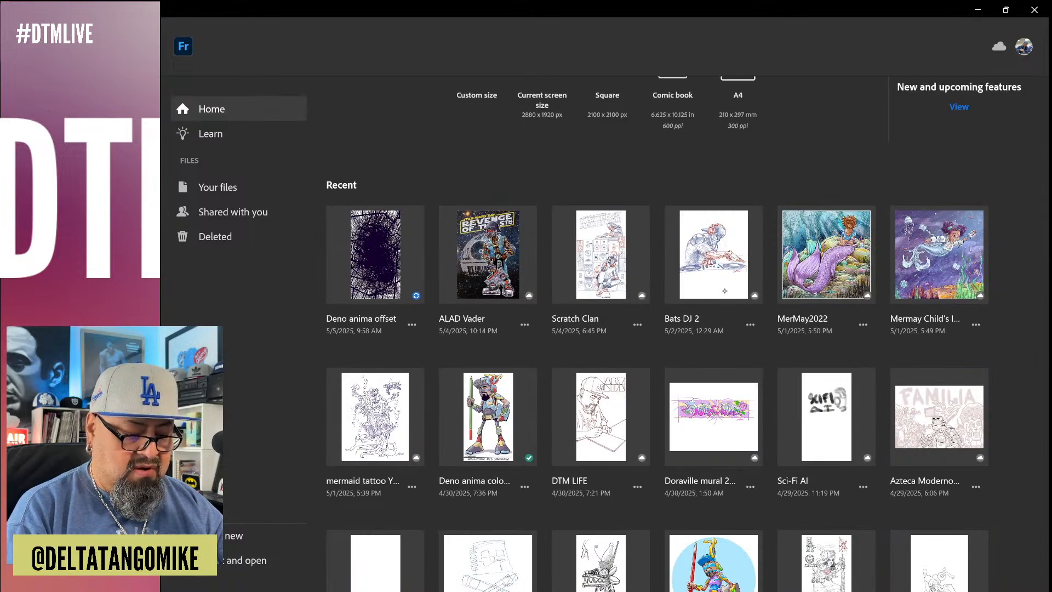
{"action": "left_click", "coordinate": [724, 291]}
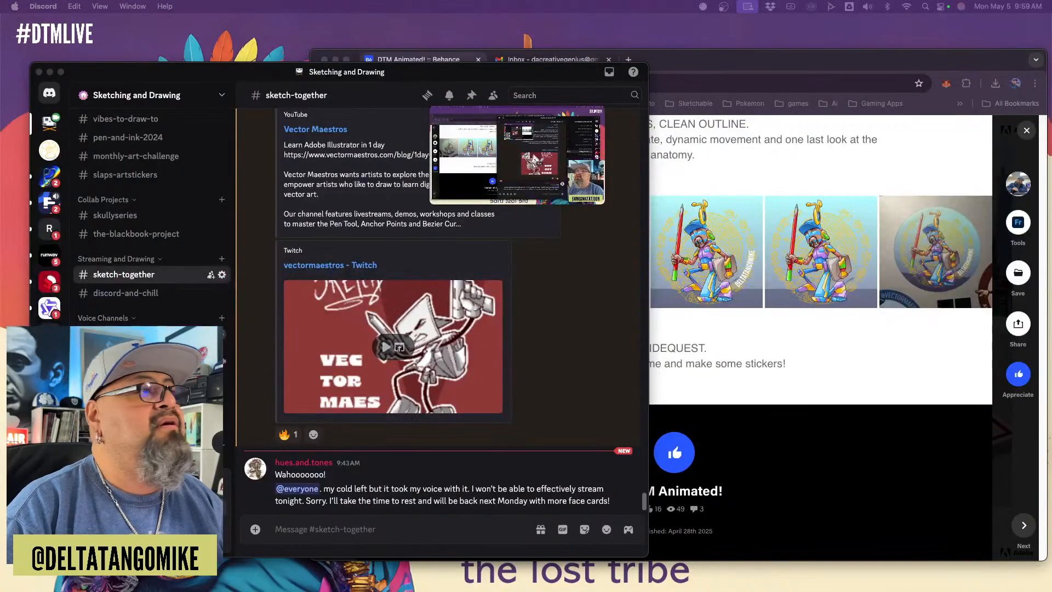
Switch to Chrome and bring the window with the Facebook profile to the front, moving the other browser window aside
{"action": "left_click", "coordinate": [698, 85]}
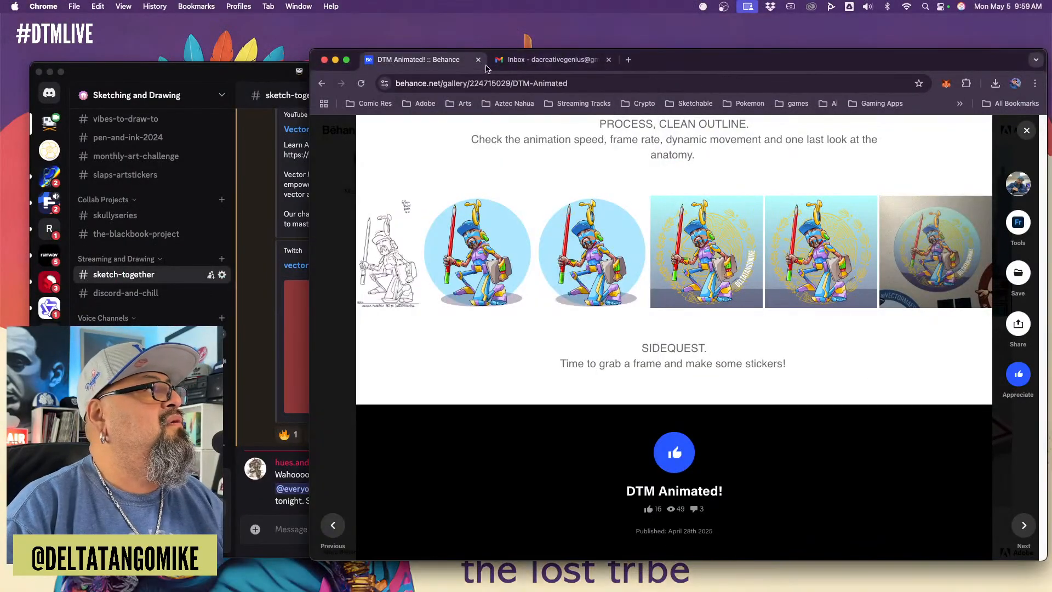
{"action": "left_click", "coordinate": [547, 61]}
{"action": "left_click_drag", "start_coordinate": [694, 69], "coordinate": [666, 196]}
{"action": "left_click", "coordinate": [692, 103]}
{"action": "left_click_drag", "start_coordinate": [692, 103], "coordinate": [652, 61]}
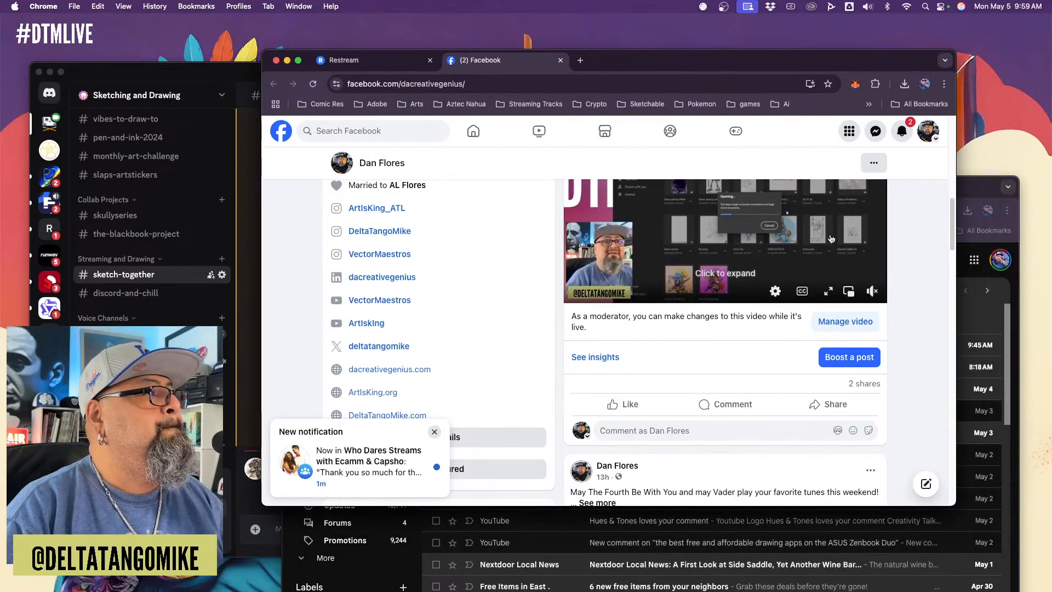
Find the May The Fourth video post on the Facebook profile, pause it, and view the sketch at 0:42
{"action": "scroll", "coordinate": [918, 282], "scroll_direction": "down", "scroll_amount": 5}
{"action": "scroll", "coordinate": [934, 290], "scroll_direction": "up", "scroll_amount": 4}
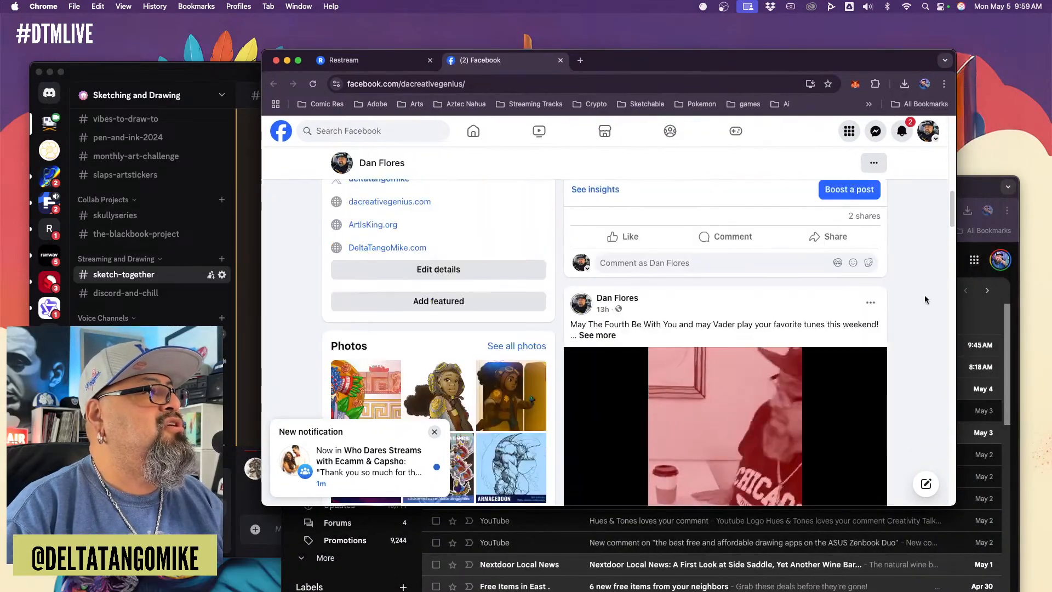
{"action": "scroll", "coordinate": [926, 299], "scroll_direction": "down", "scroll_amount": 4}
{"action": "scroll", "coordinate": [925, 300], "scroll_direction": "up", "scroll_amount": 5}
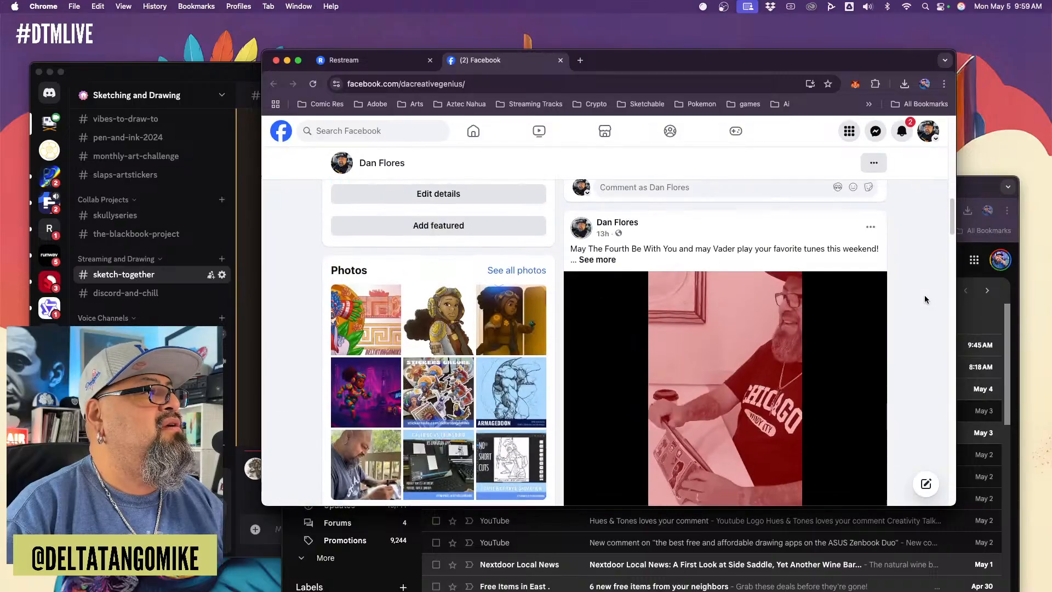
{"action": "scroll", "coordinate": [925, 299], "scroll_direction": "down", "scroll_amount": 2}
{"action": "scroll", "coordinate": [925, 299], "scroll_direction": "down", "scroll_amount": 1}
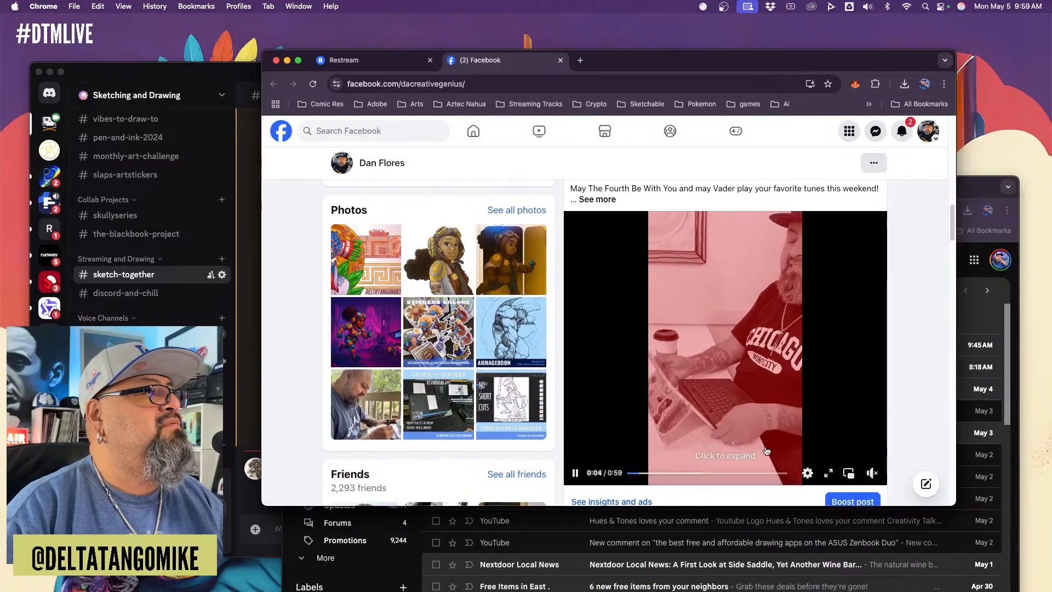
{"action": "left_click", "coordinate": [576, 473]}
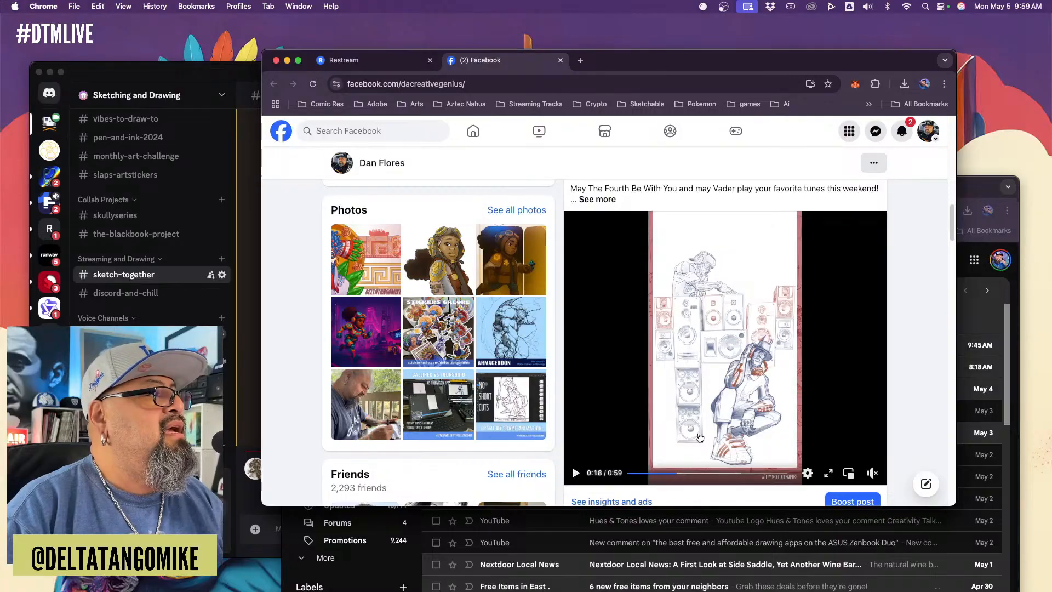
{"action": "left_click", "coordinate": [741, 473]}
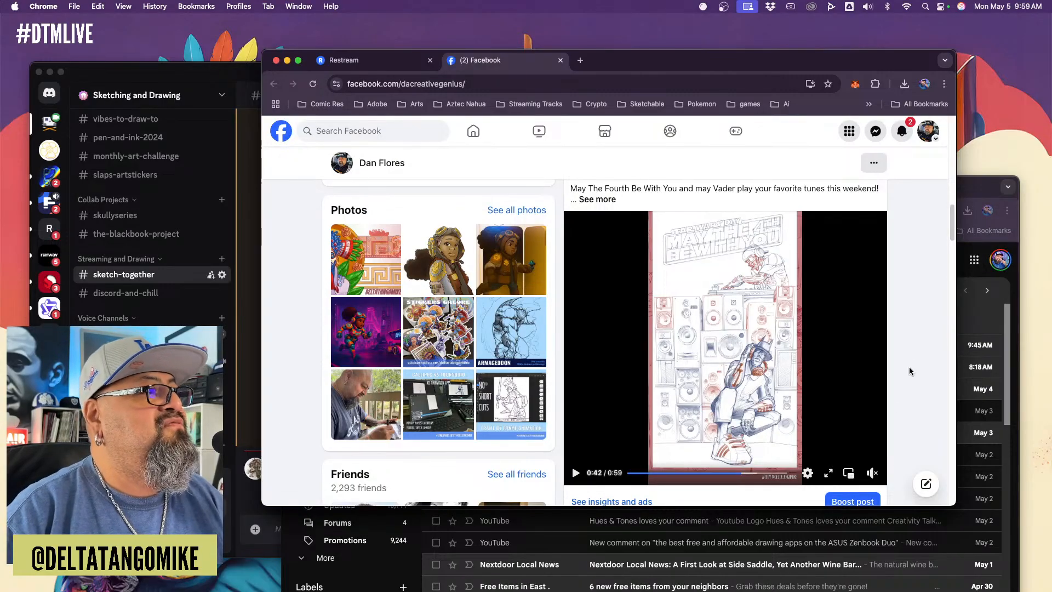
{"action": "scroll", "coordinate": [910, 360], "scroll_direction": "down", "scroll_amount": 5}
{"action": "scroll", "coordinate": [910, 361], "scroll_direction": "up", "scroll_amount": 15}
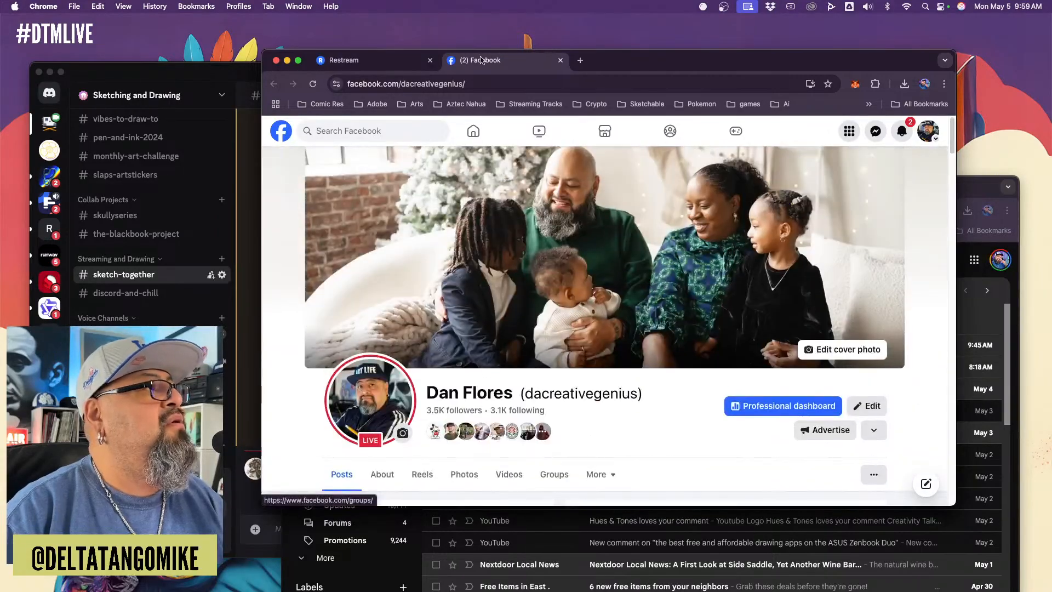
Open twitter.com in a new browser tab and go to the DeltaTangoMike profile
{"action": "left_click", "coordinate": [580, 60]}
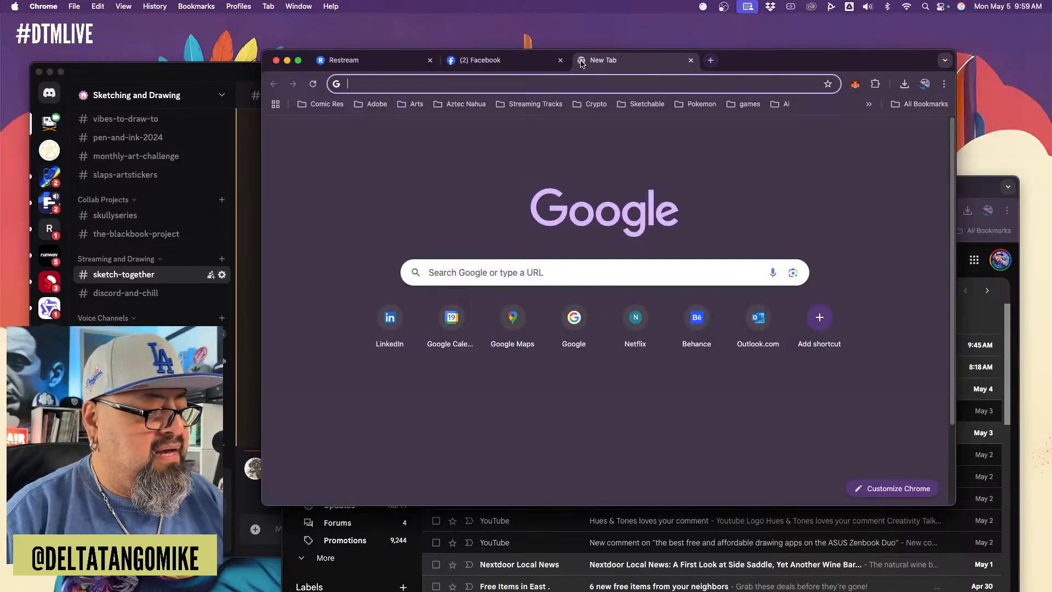
{"action": "type", "text": "twitter.com"}
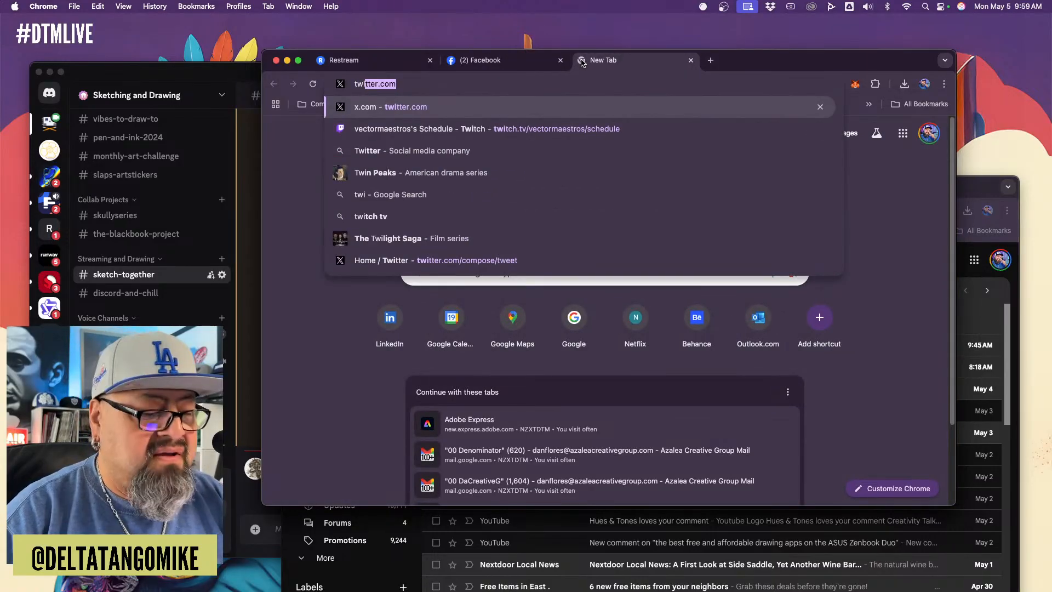
{"action": "key", "text": "Return"}
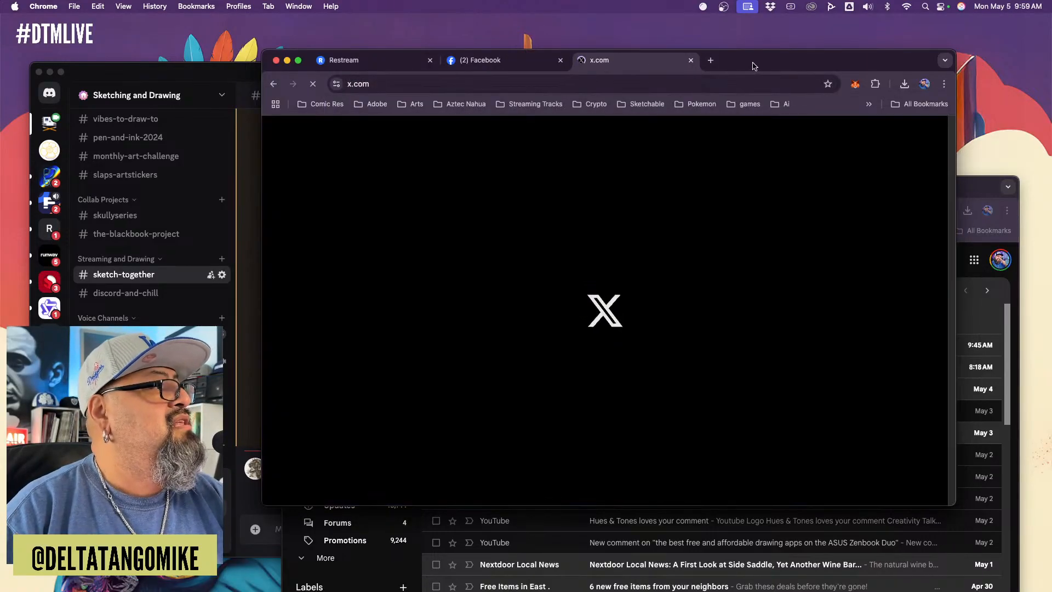
{"action": "left_click_drag", "start_coordinate": [753, 66], "coordinate": [740, 47]}
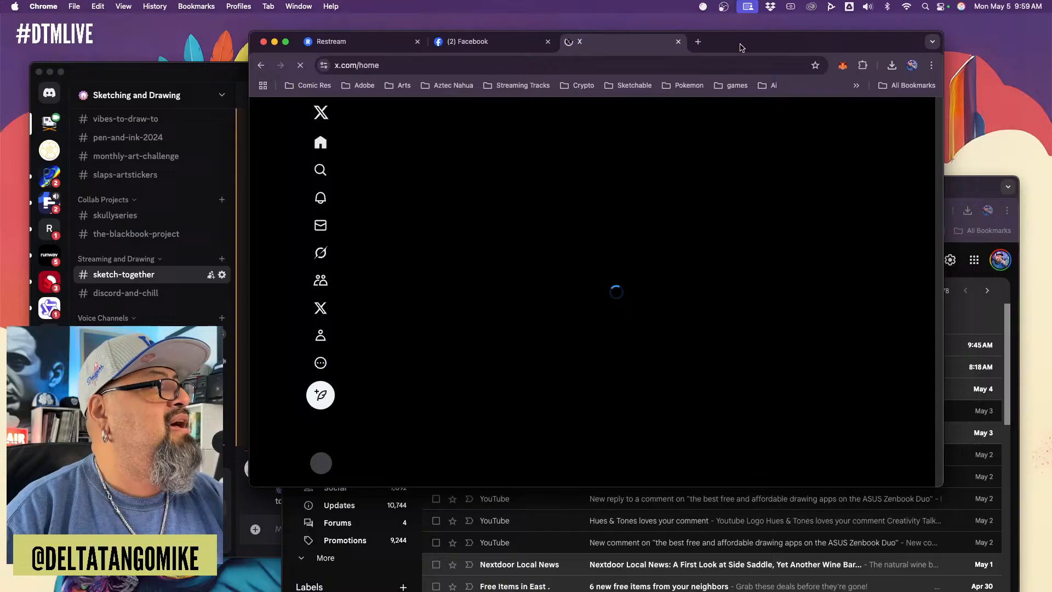
{"action": "left_click", "coordinate": [324, 342]}
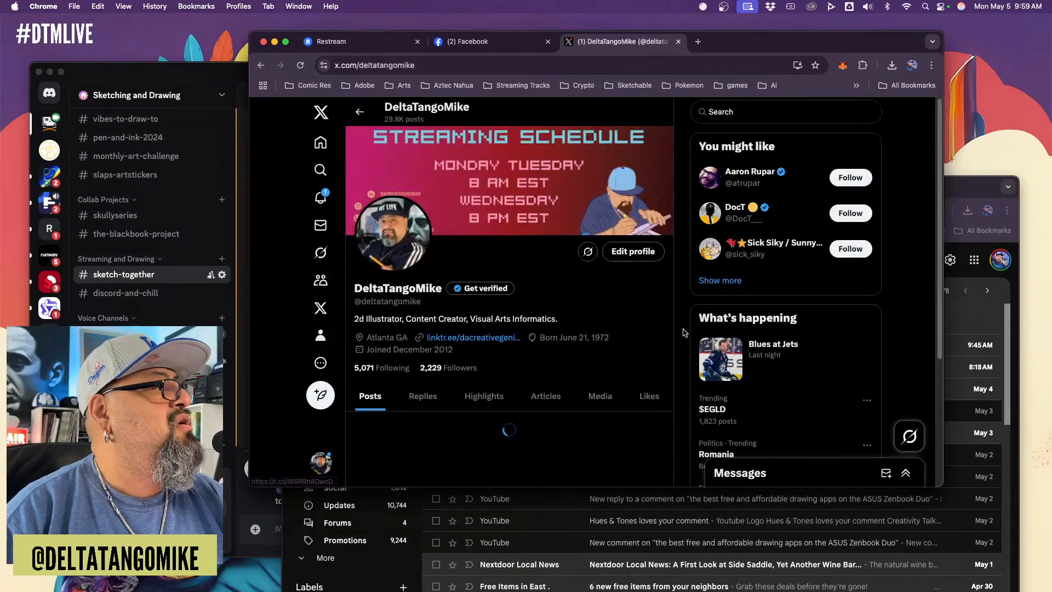
Find the May The Fourth post on the profile, open its first image, and enlarge the browser window to view it
{"action": "scroll", "coordinate": [682, 332], "scroll_direction": "down", "scroll_amount": 10}
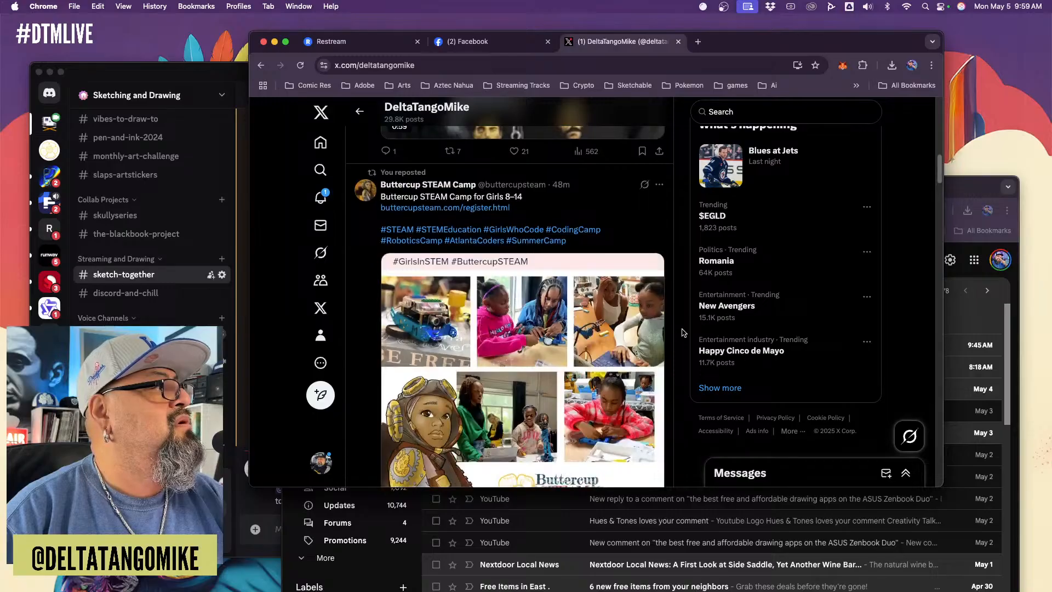
{"action": "scroll", "coordinate": [682, 333], "scroll_direction": "down", "scroll_amount": 10}
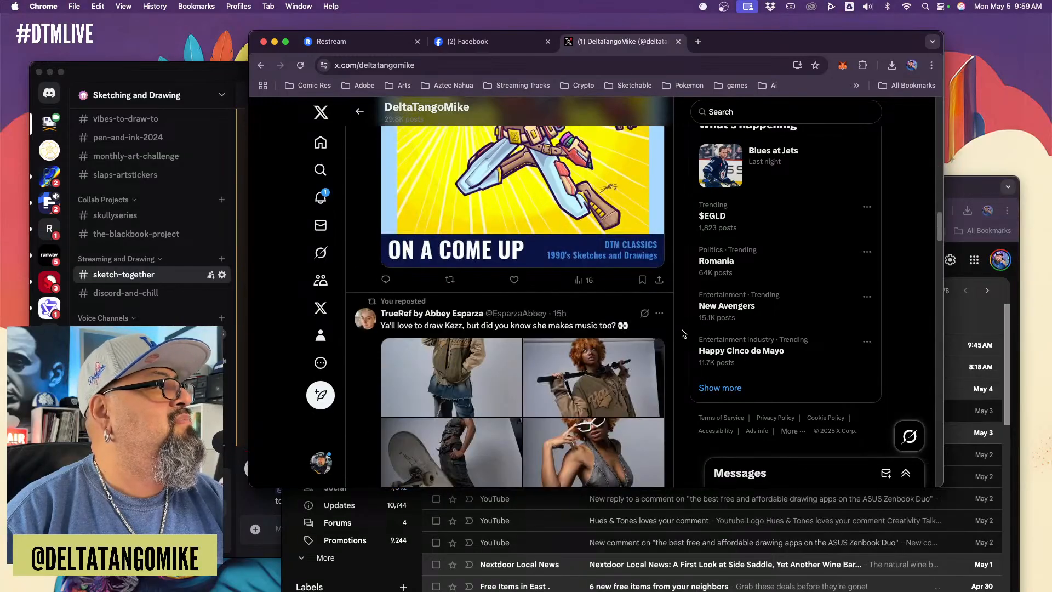
{"action": "scroll", "coordinate": [682, 333], "scroll_direction": "up", "scroll_amount": 5}
{"action": "scroll", "coordinate": [682, 333], "scroll_direction": "down", "scroll_amount": 3}
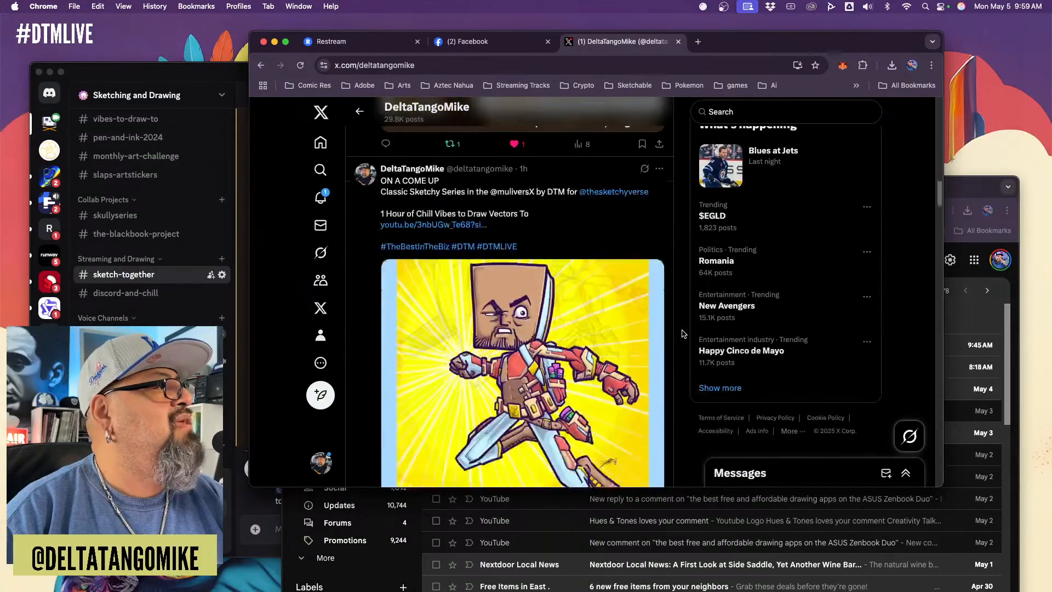
{"action": "scroll", "coordinate": [682, 333], "scroll_direction": "down", "scroll_amount": 15}
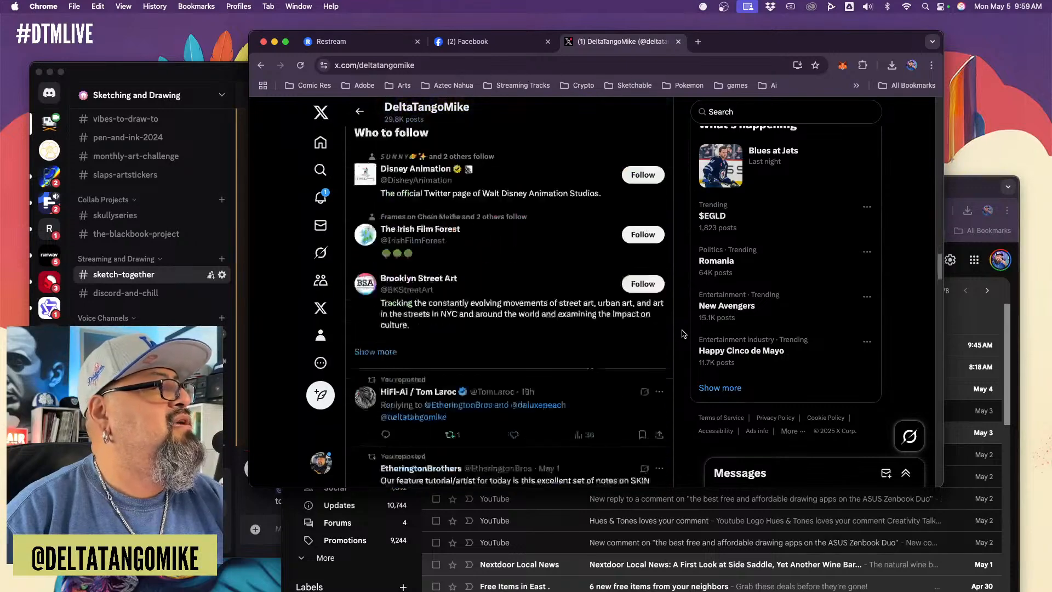
{"action": "scroll", "coordinate": [682, 332], "scroll_direction": "down", "scroll_amount": 12}
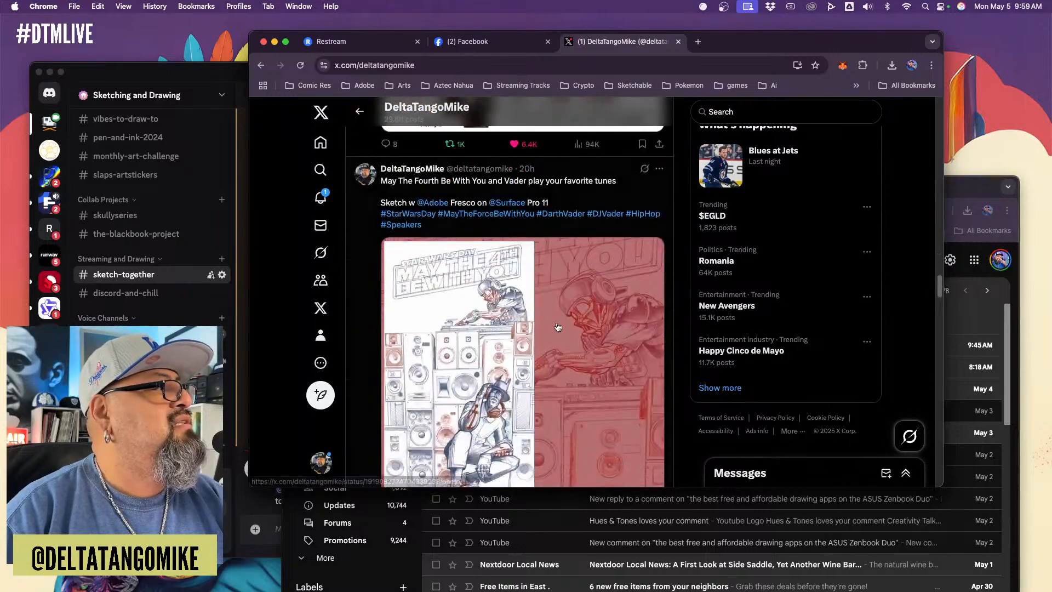
{"action": "left_click", "coordinate": [558, 327]}
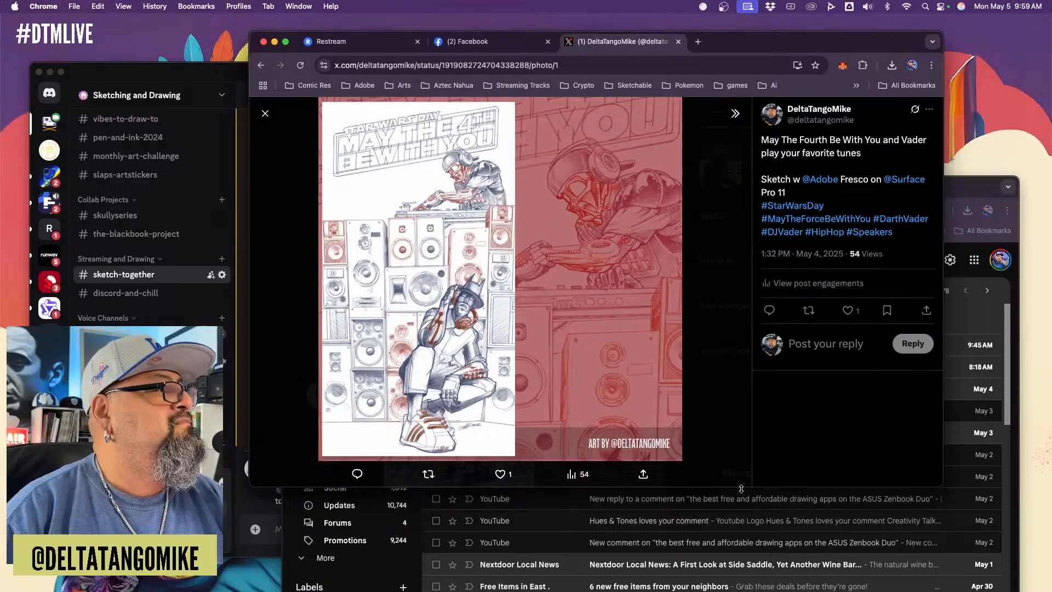
{"action": "left_click_drag", "start_coordinate": [741, 488], "coordinate": [755, 572]}
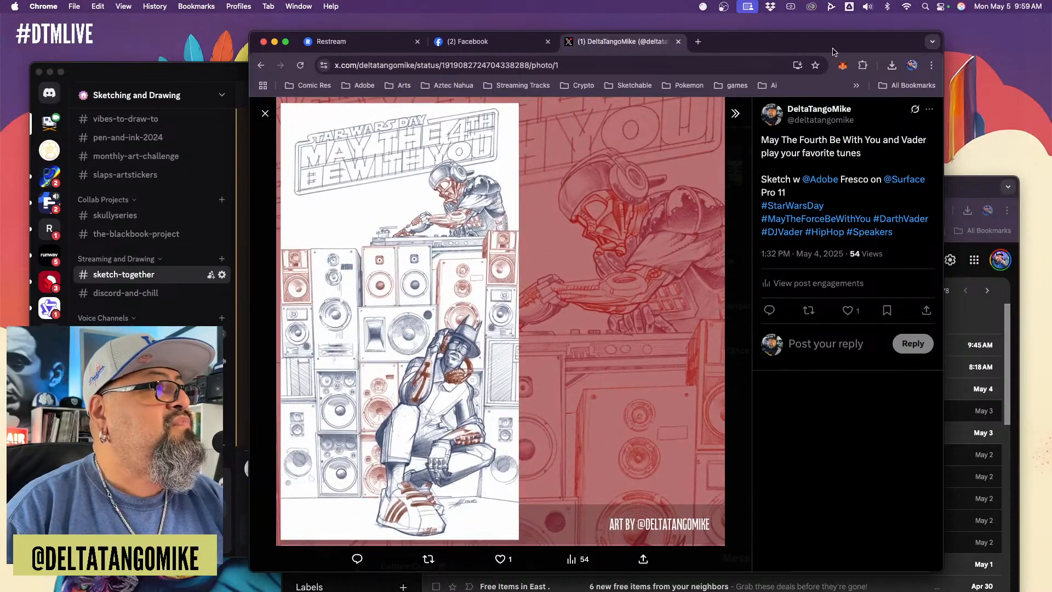
Open the Dropbox folder in a Finder window and go to the 2025 Work folder
{"action": "left_click", "coordinate": [770, 7]}
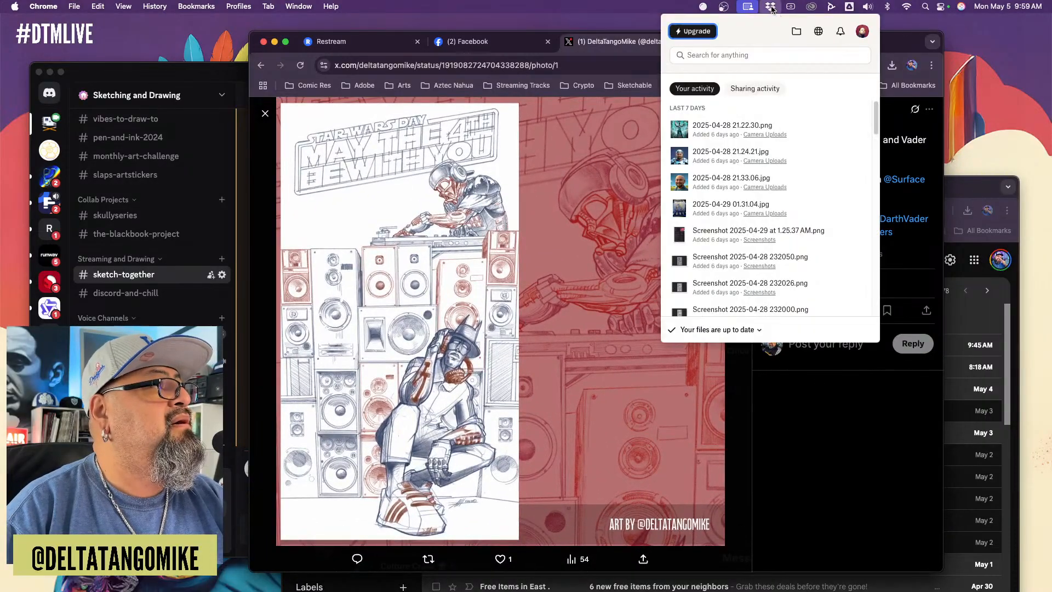
{"action": "left_click", "coordinate": [795, 33]}
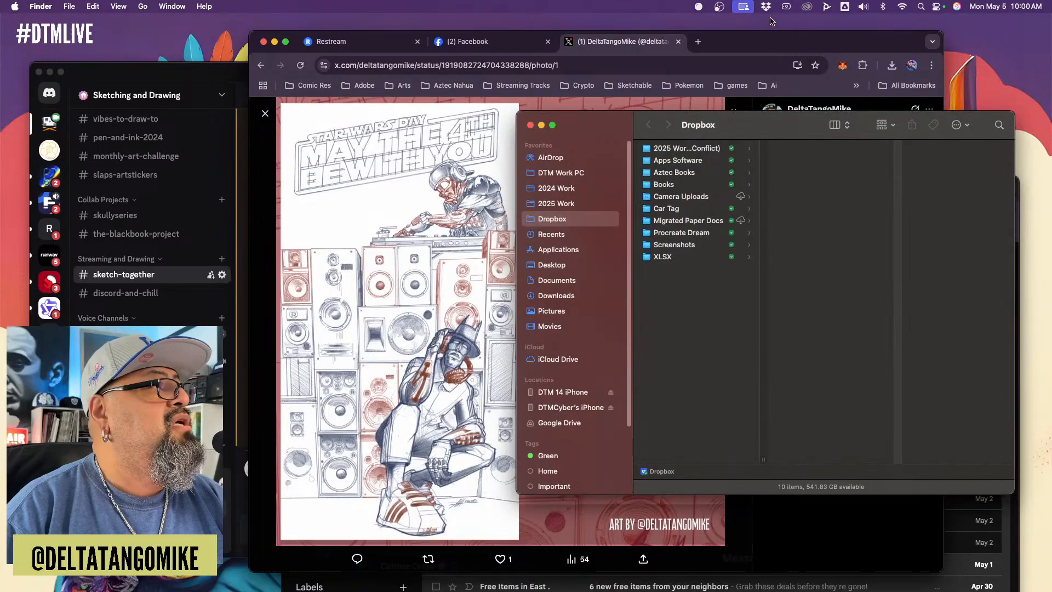
{"action": "left_click", "coordinate": [787, 7]}
{"action": "left_click", "coordinate": [788, 8]}
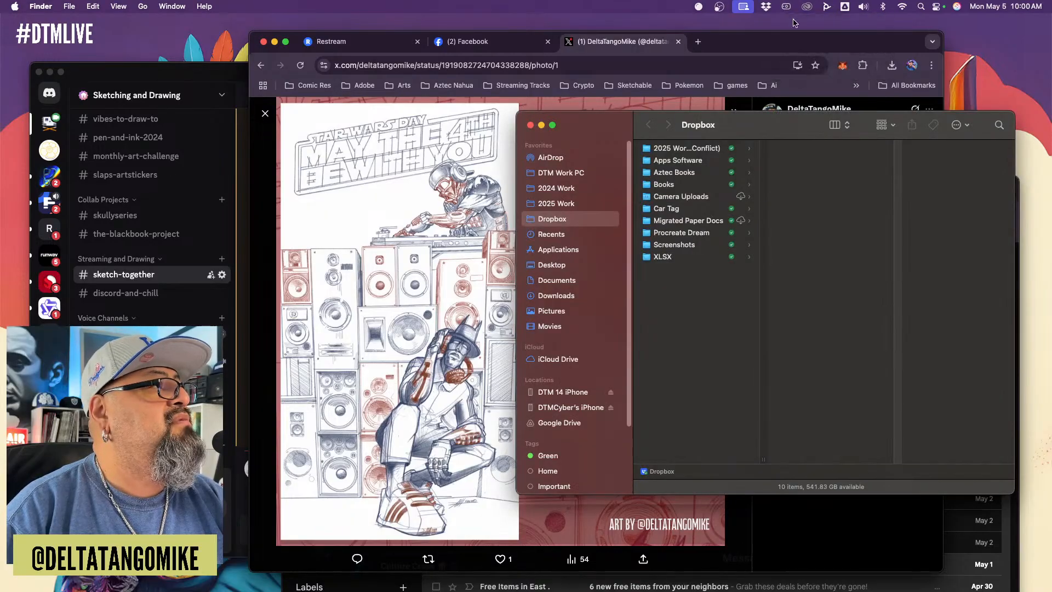
{"action": "left_click", "coordinate": [786, 7]}
{"action": "left_click", "coordinate": [792, 67]}
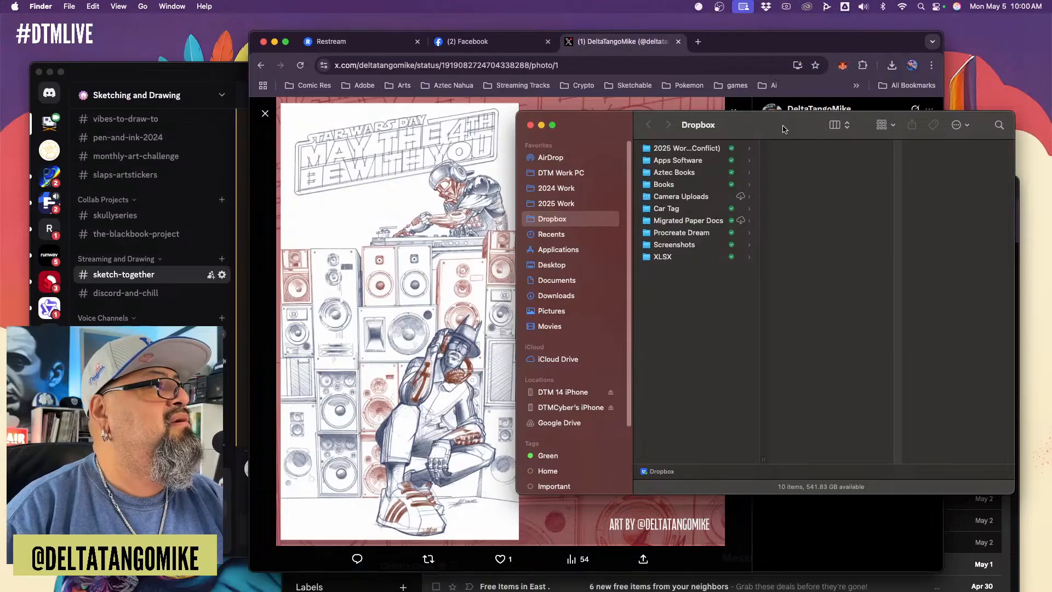
{"action": "left_click", "coordinate": [572, 203]}
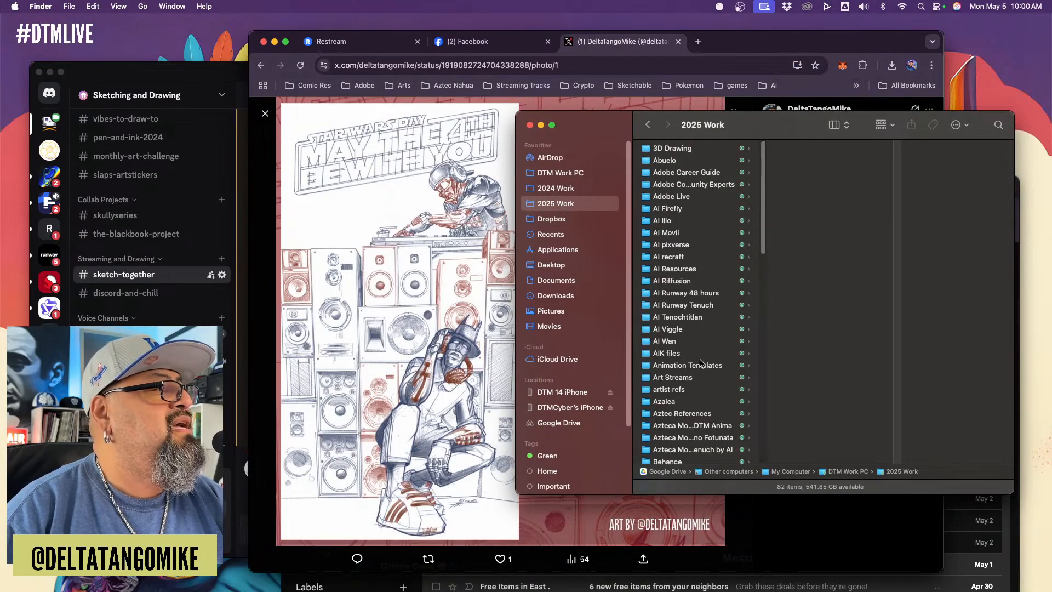
Move the Finder window aside and open the Hip Hop Vader folder inside DTM posts RAW
{"action": "left_click_drag", "start_coordinate": [751, 129], "coordinate": [839, 137]}
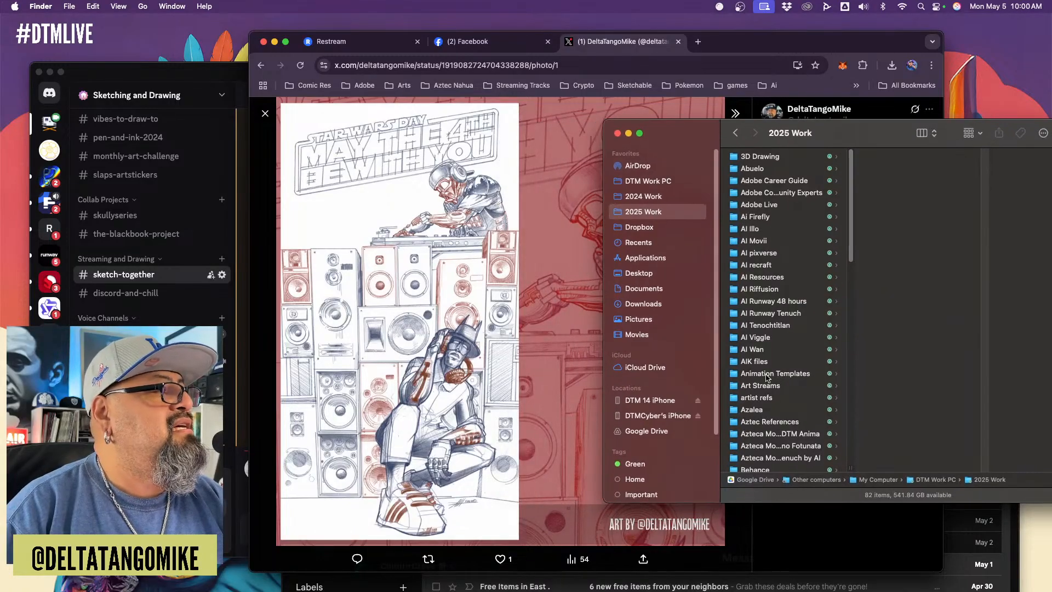
{"action": "scroll", "coordinate": [784, 372], "scroll_direction": "down", "scroll_amount": 3}
{"action": "scroll", "coordinate": [804, 372], "scroll_direction": "down", "scroll_amount": 5}
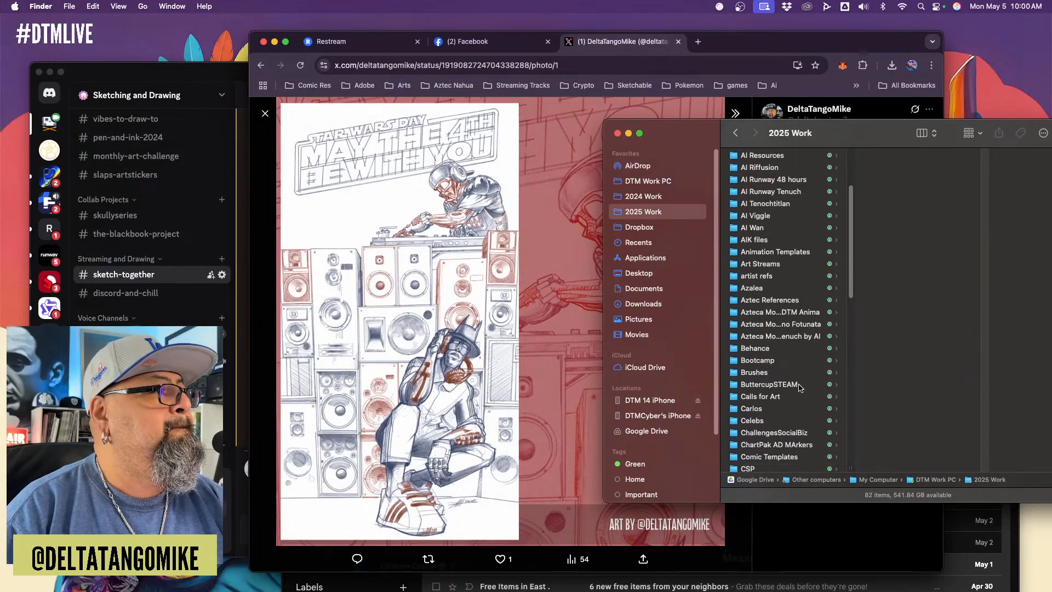
{"action": "scroll", "coordinate": [800, 387], "scroll_direction": "down", "scroll_amount": 6}
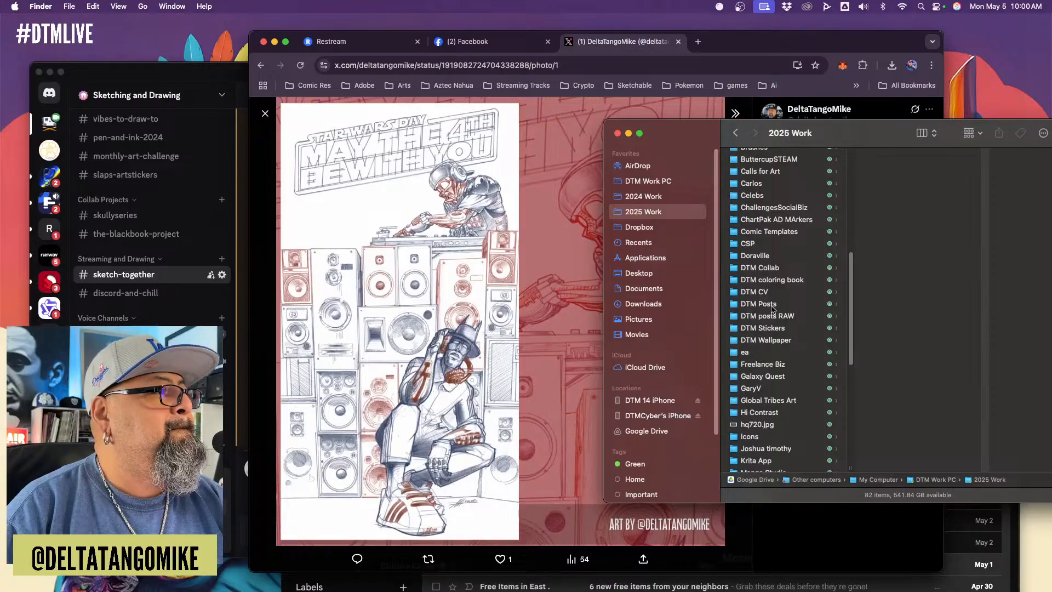
{"action": "left_click", "coordinate": [813, 318]}
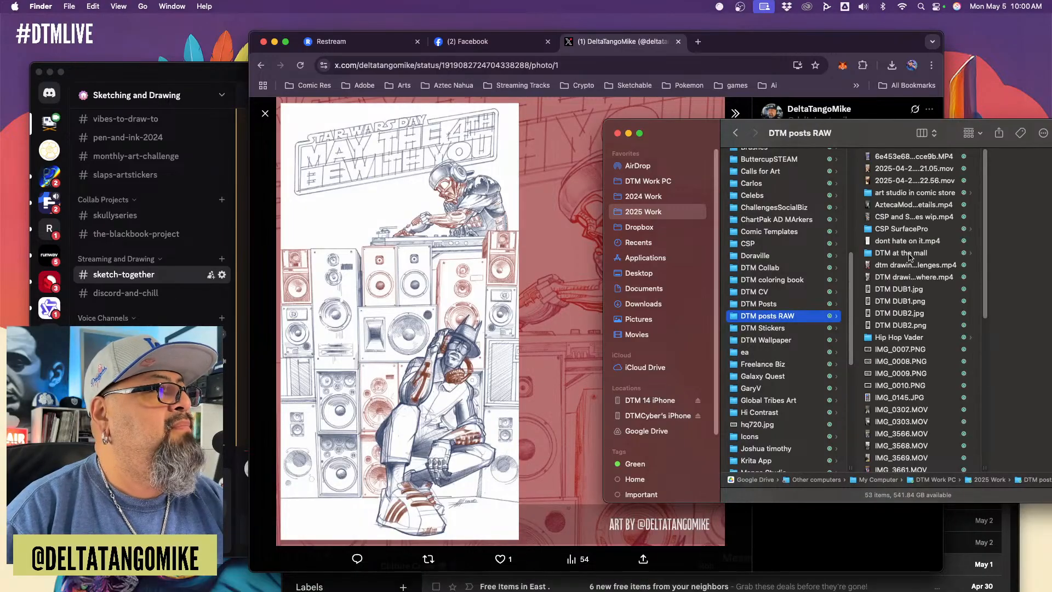
{"action": "left_click", "coordinate": [899, 339]}
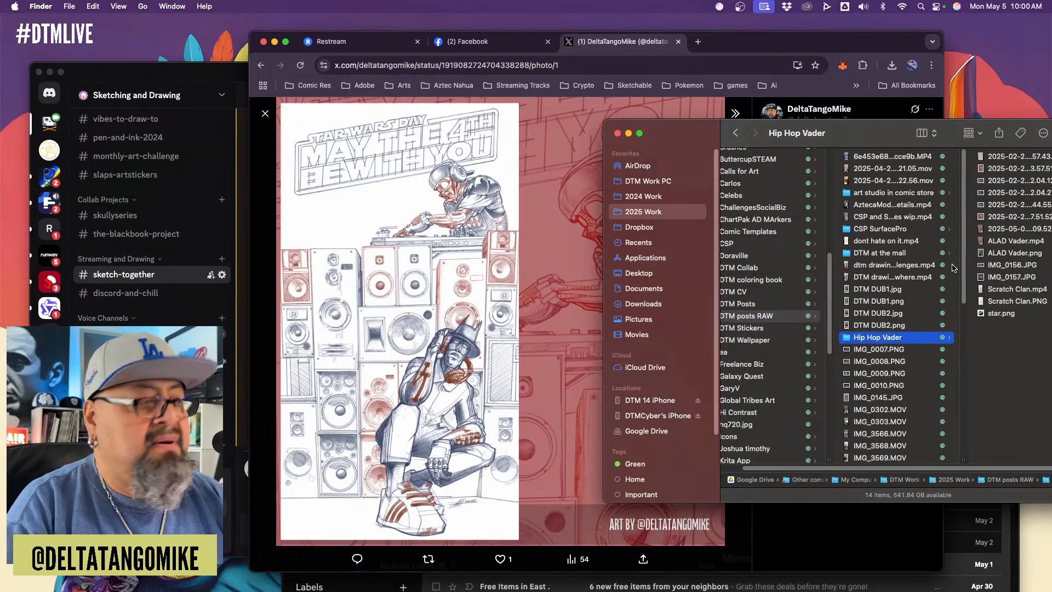
Preview the Vader video and images dated 2025-02-24 one after another, up to 2025-02-24 22.44.55.png
{"action": "key", "text": "Right"}
{"action": "key", "text": "space"}
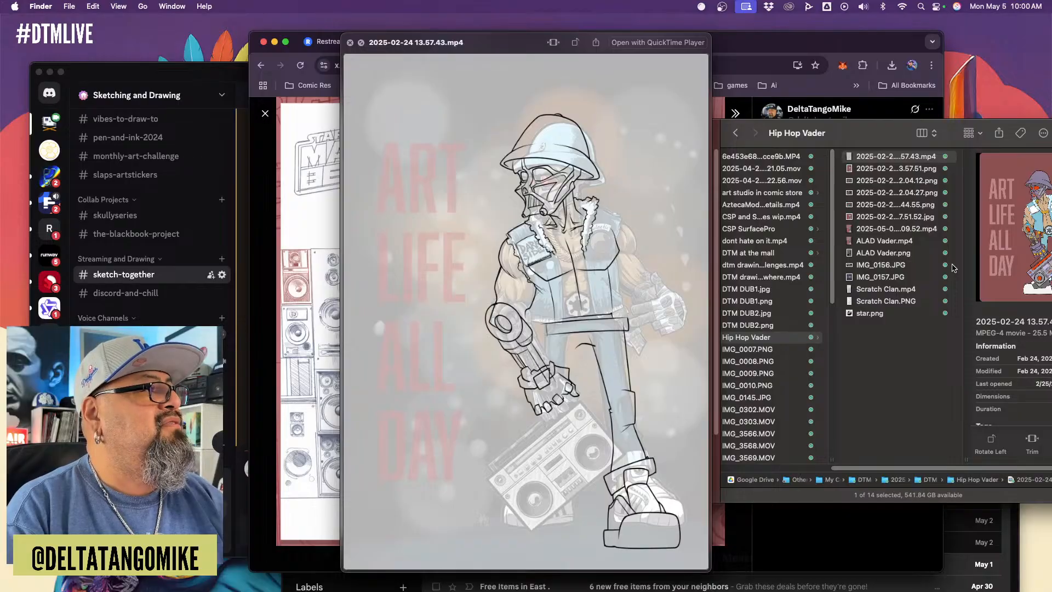
{"action": "key", "text": "Down"}
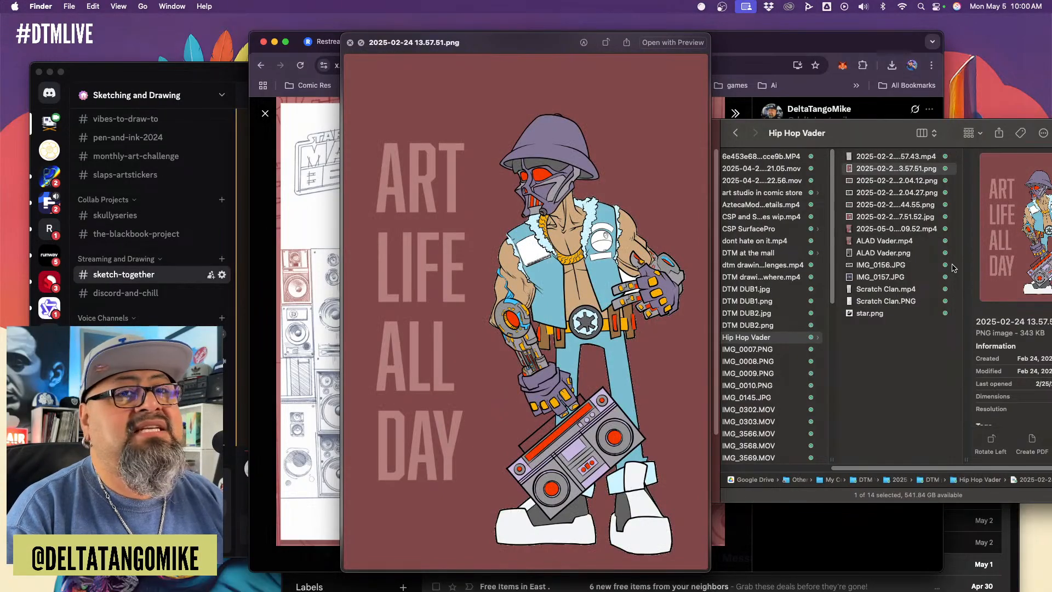
{"action": "key", "text": "Down"}
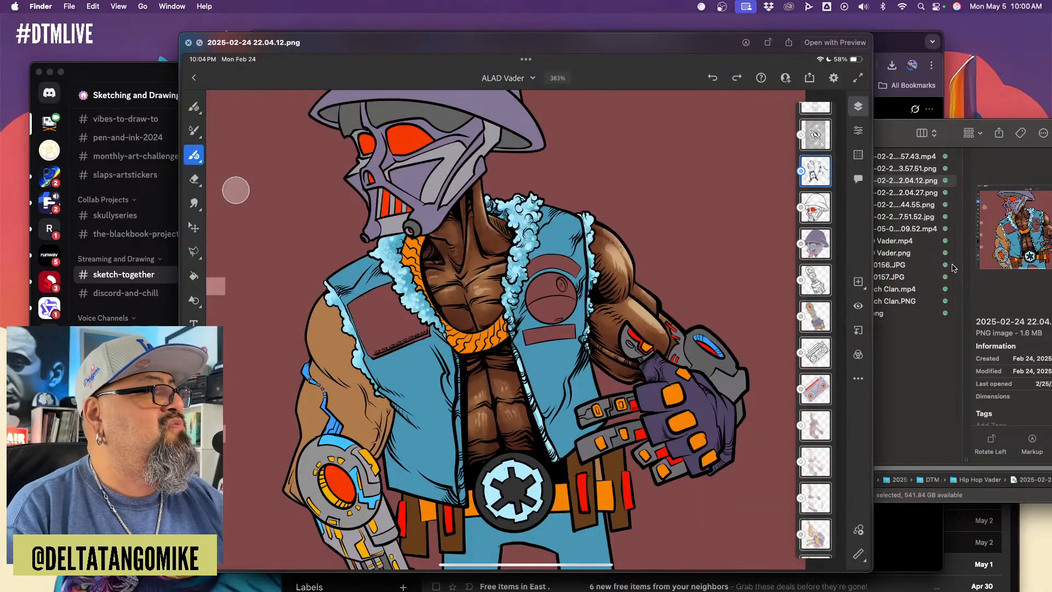
{"action": "key", "text": "Down"}
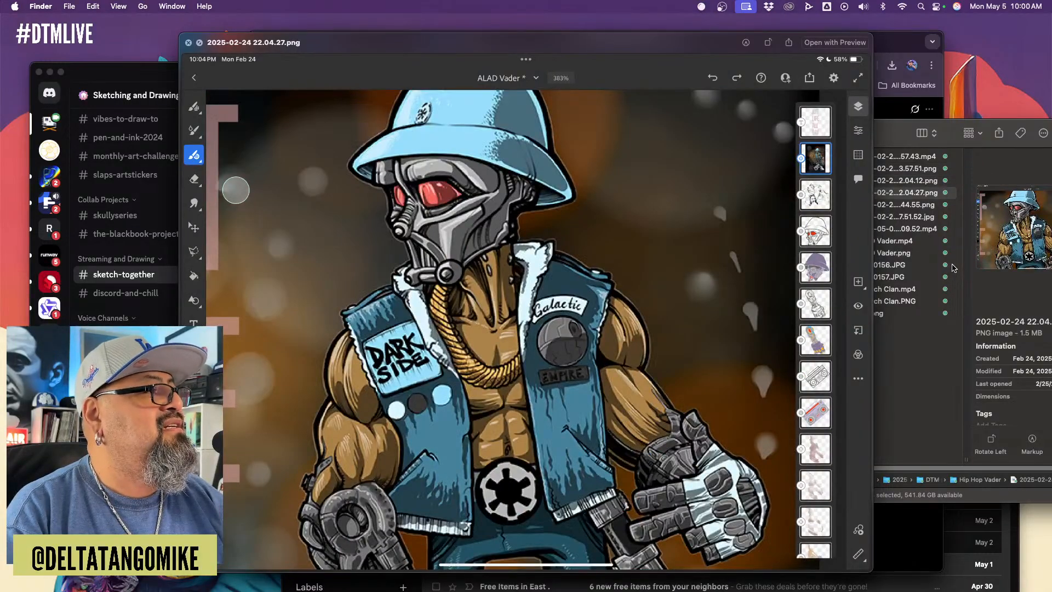
{"action": "key", "text": "Down"}
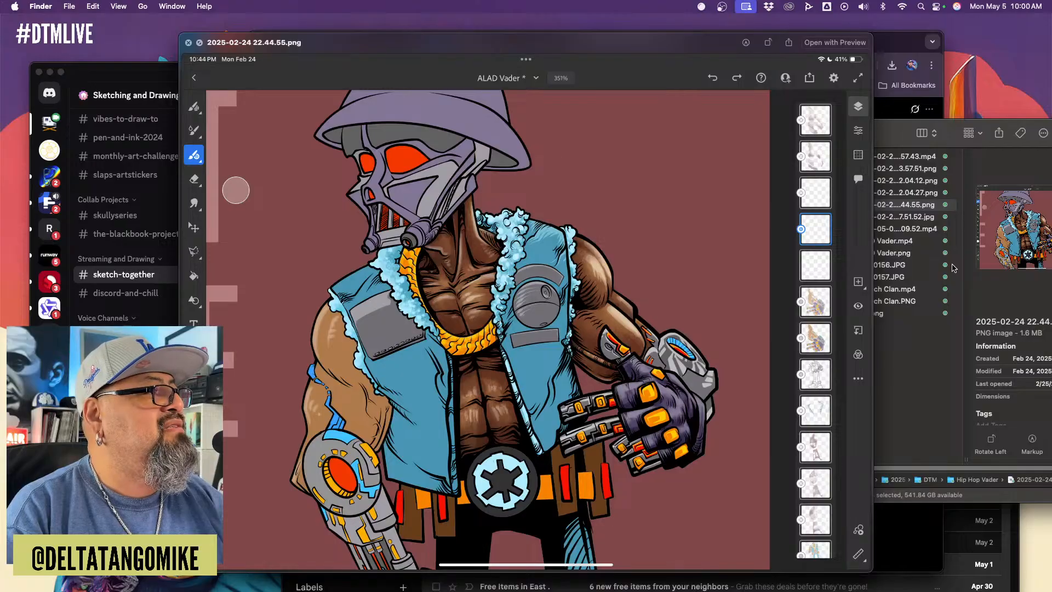
Preview the 2025-05-04 22.09.52.mp4 video, followed by ALAD Vader.mp4 and ALAD Vader.png
{"action": "key", "text": "Down"}
{"action": "key", "text": "Down"}
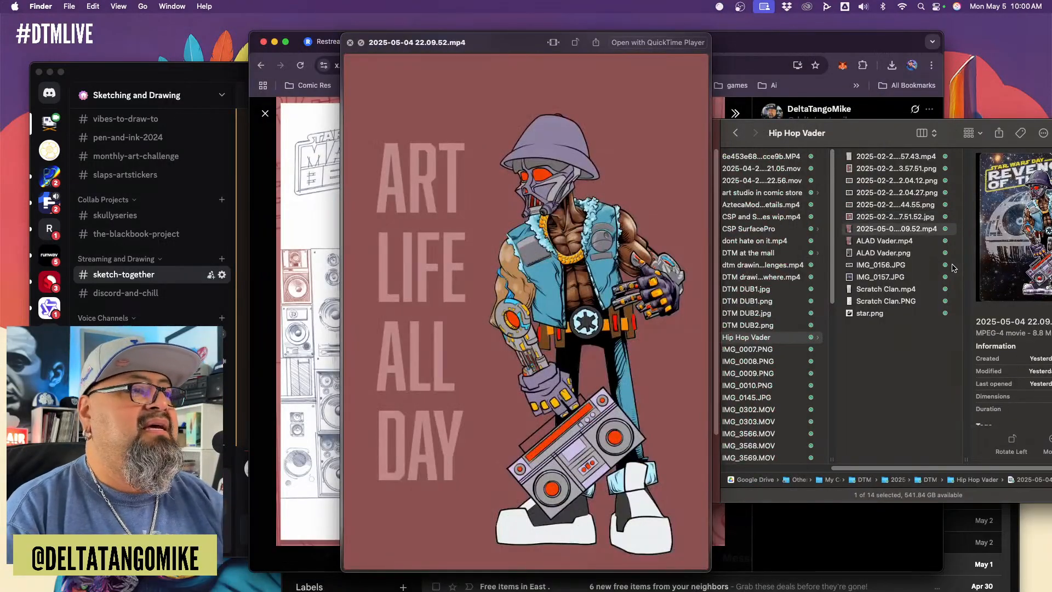
{"action": "key", "text": "Down"}
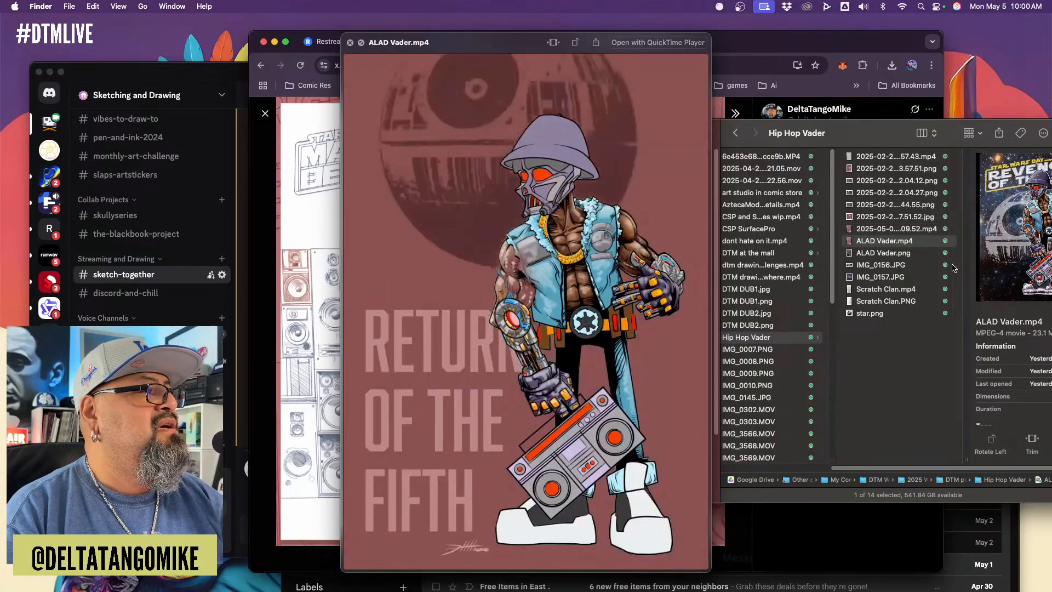
{"action": "key", "text": "Down"}
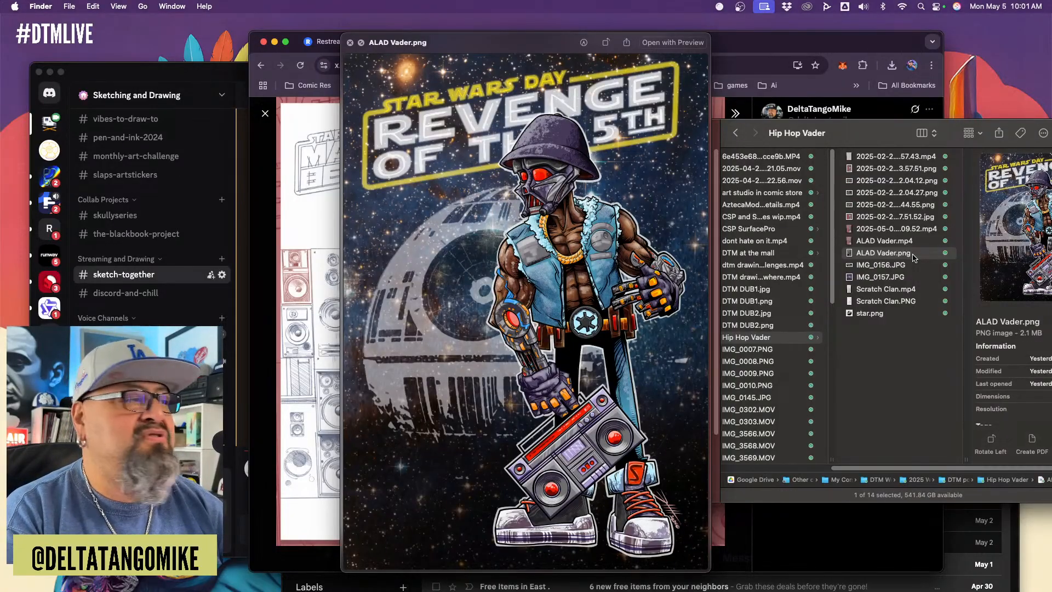
Preview IMG_0157.JPG, both Scratch Clan files and star.png, and close the preview and the Finder window
{"action": "key", "text": "Down"}
{"action": "key", "text": "Down"}
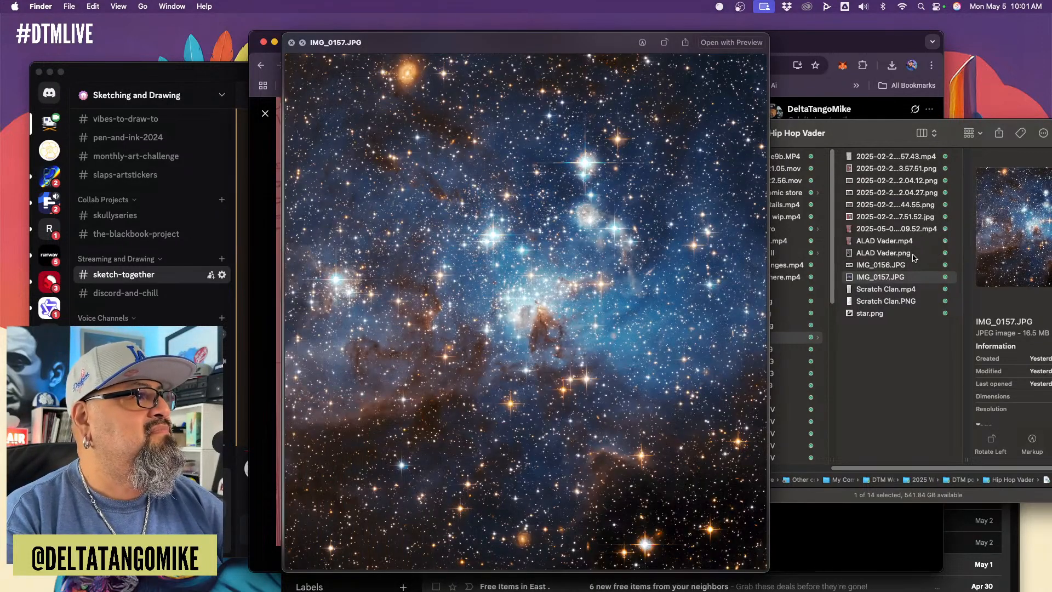
{"action": "key", "text": "Down"}
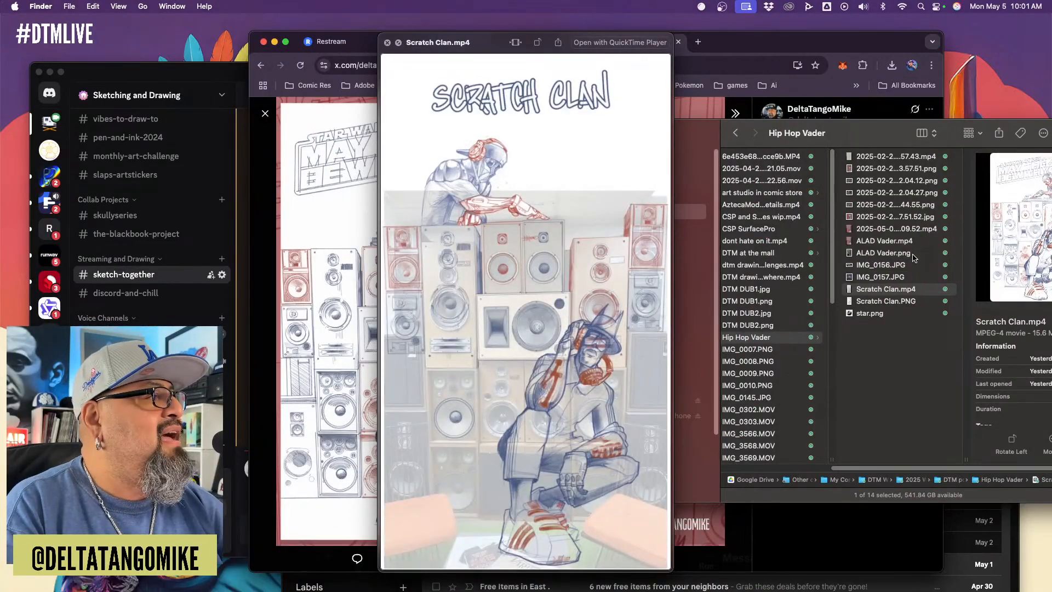
{"action": "key", "text": "Down"}
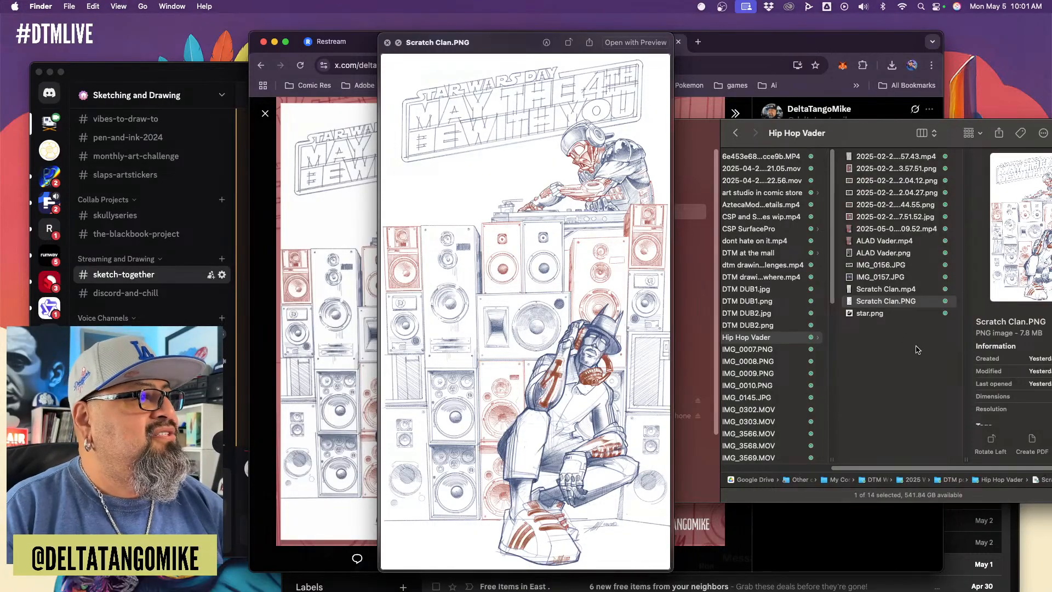
{"action": "key", "text": "Down"}
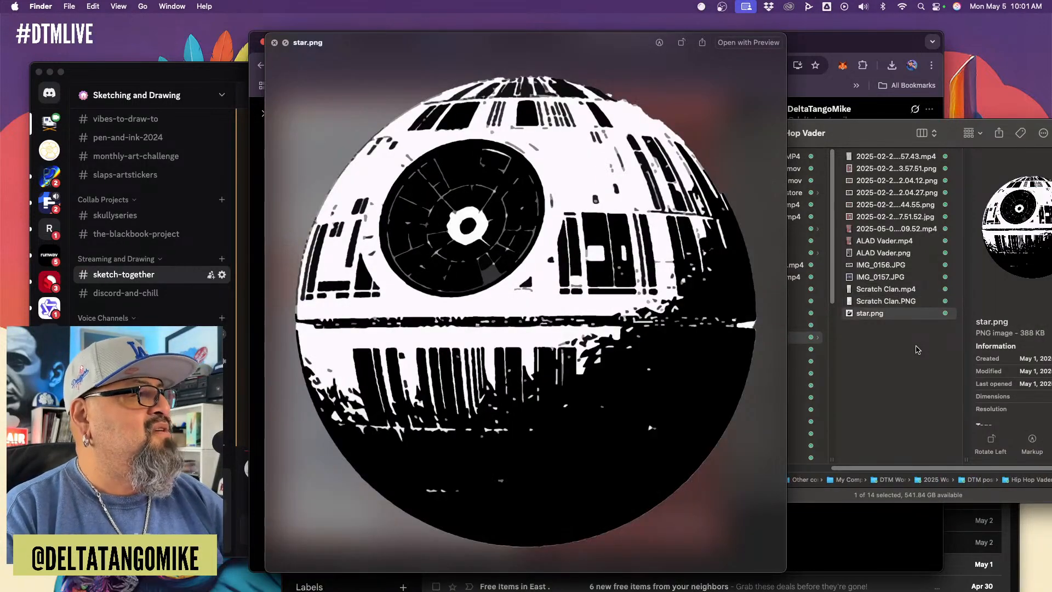
{"action": "key", "text": "space"}
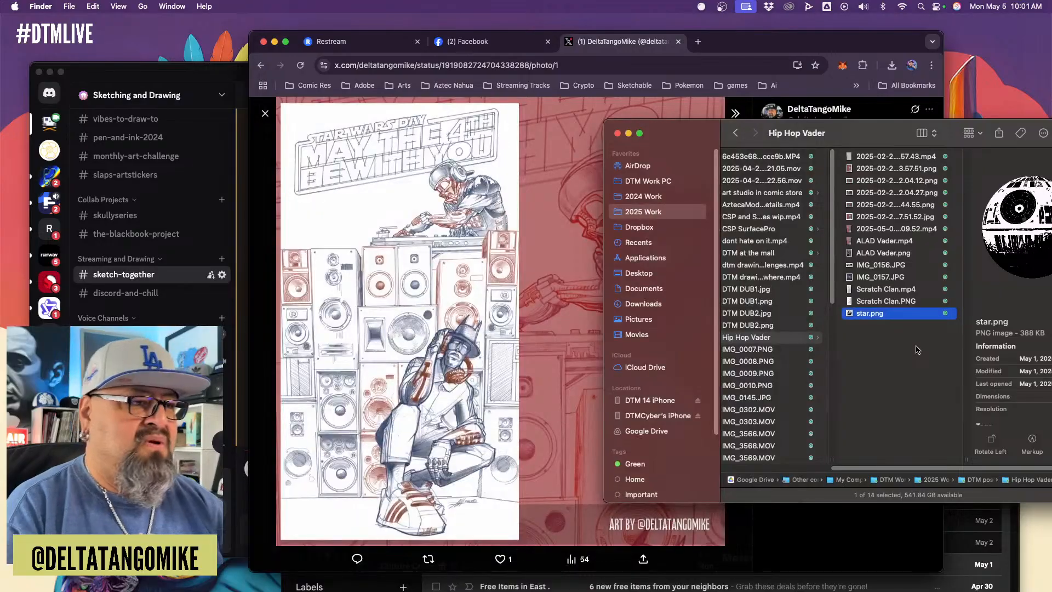
{"action": "left_click", "coordinate": [617, 133]}
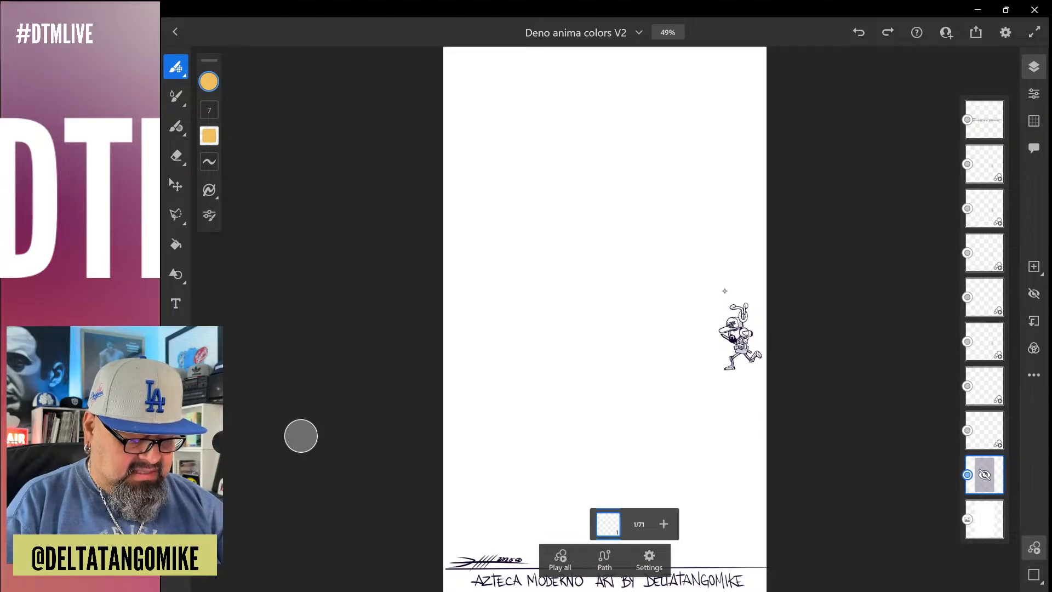
In Fresco's Deno anima colors V2 document, select the third layer from the top and go to frame 24
{"action": "left_click", "coordinate": [997, 250]}
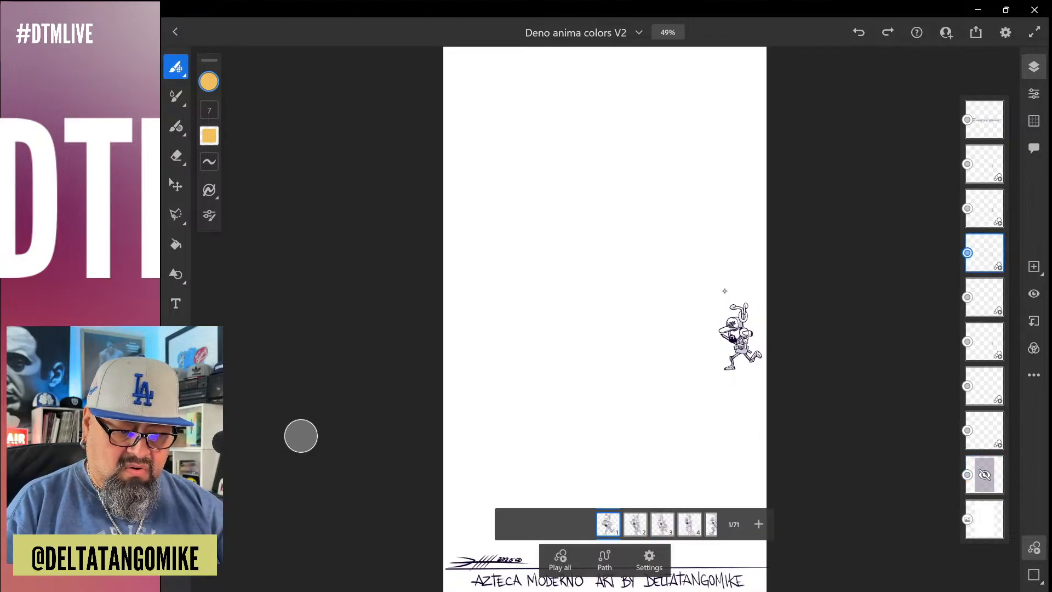
{"action": "left_click", "coordinate": [994, 210]}
{"action": "left_click_drag", "start_coordinate": [704, 525], "coordinate": [504, 524]}
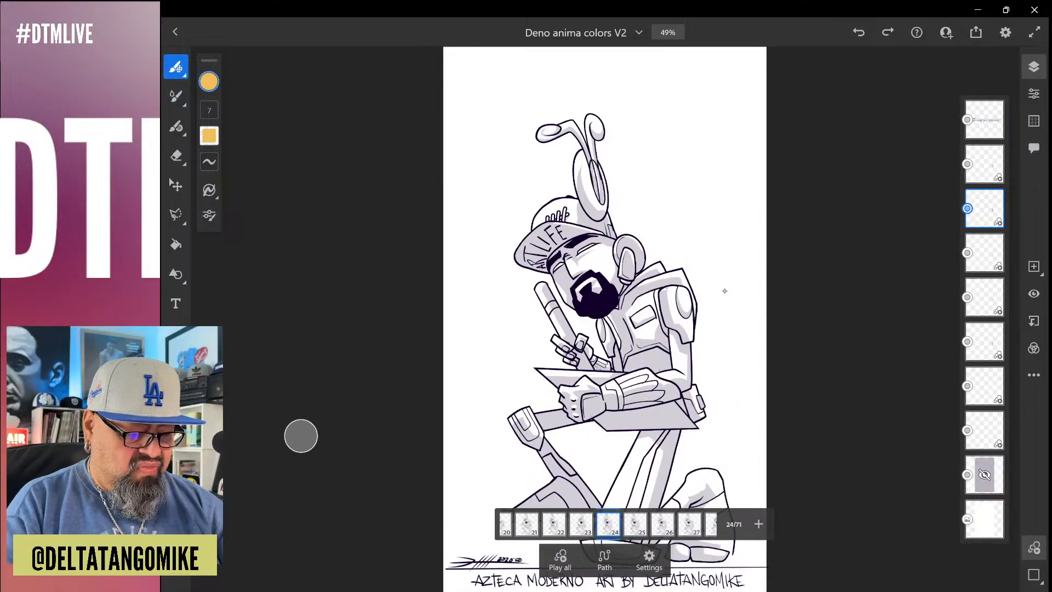
Add a blank layer above the line-art layer, delete it again, and move to frame 42
{"action": "left_click", "coordinate": [1034, 267]}
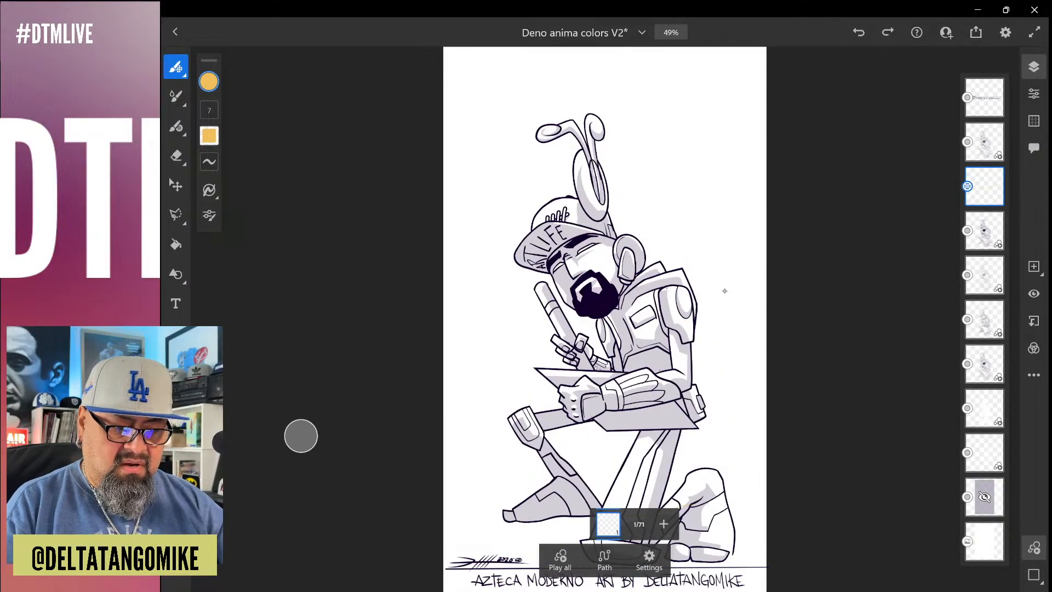
{"action": "key", "text": "Delete"}
{"action": "left_click_drag", "start_coordinate": [704, 524], "coordinate": [526, 525]}
{"action": "left_click_drag", "start_coordinate": [657, 525], "coordinate": [555, 525]}
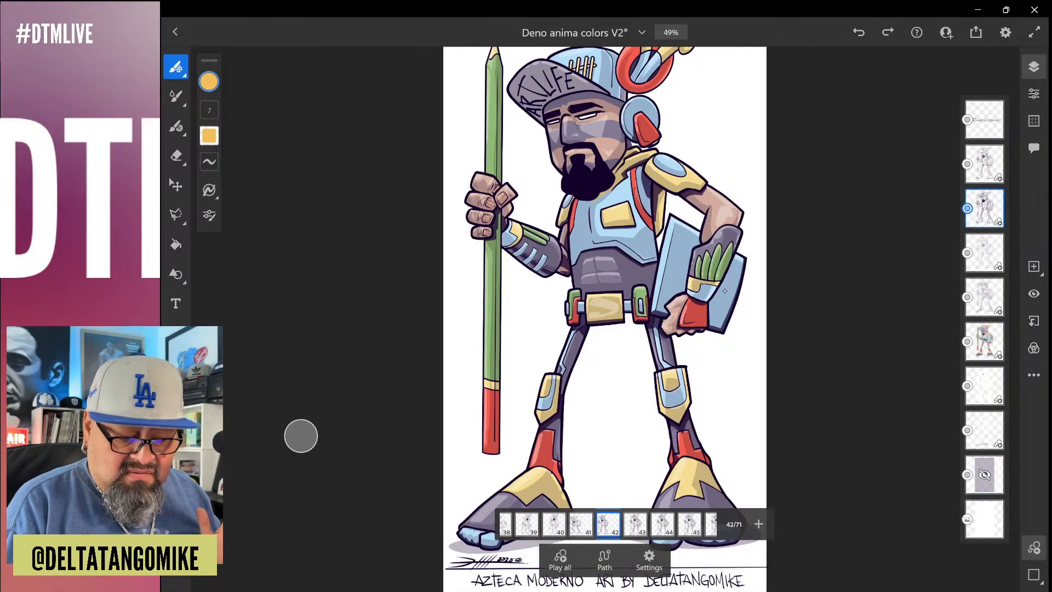
View the available layer actions for the selected line-art layer and for the colour layer at frame 42
{"action": "left_click", "coordinate": [1034, 375]}
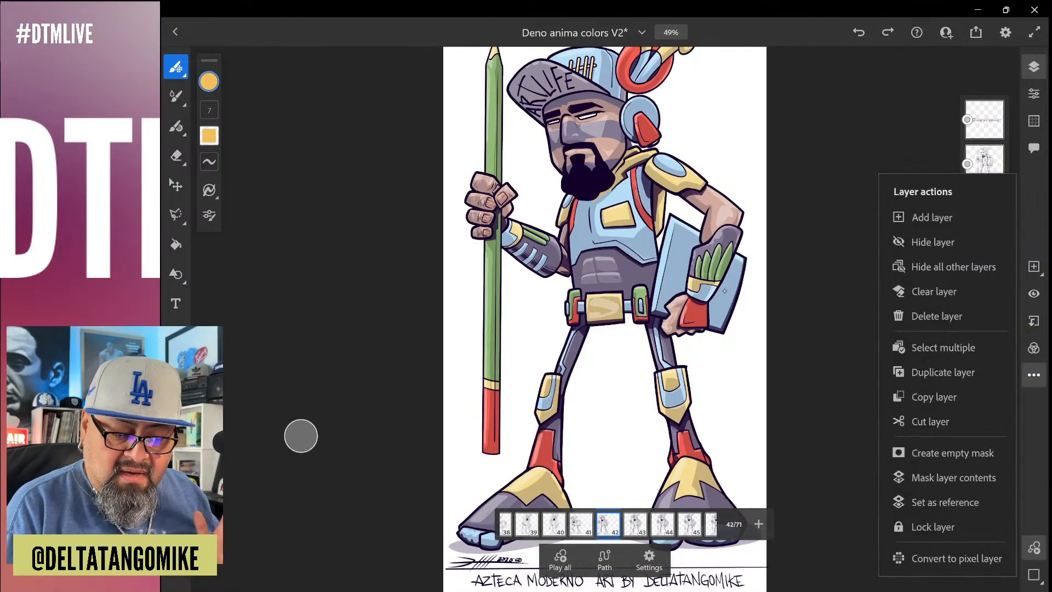
{"action": "left_click", "coordinate": [724, 291]}
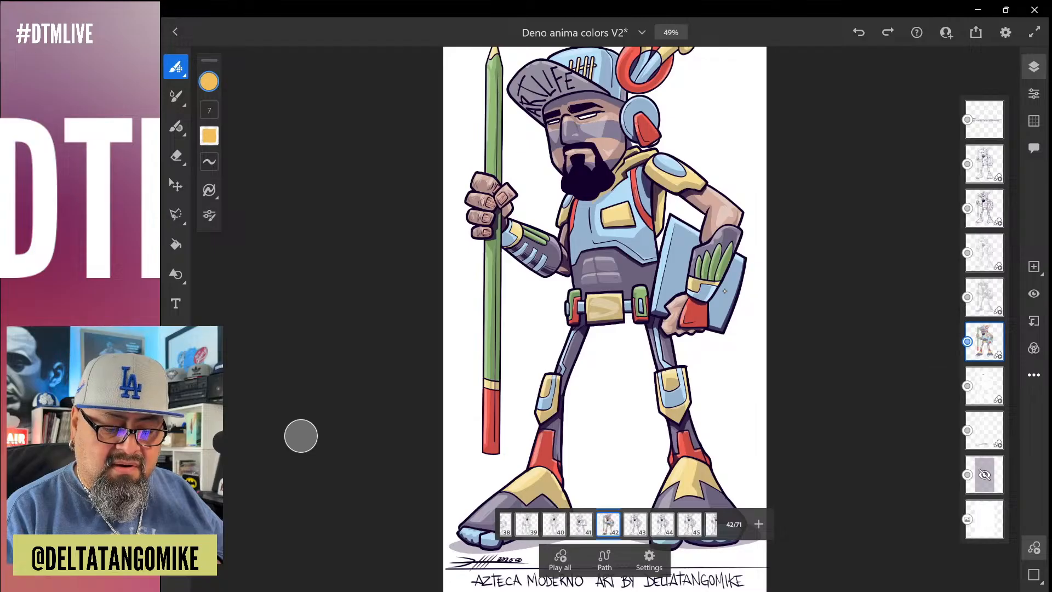
{"action": "left_click", "coordinate": [1034, 374]}
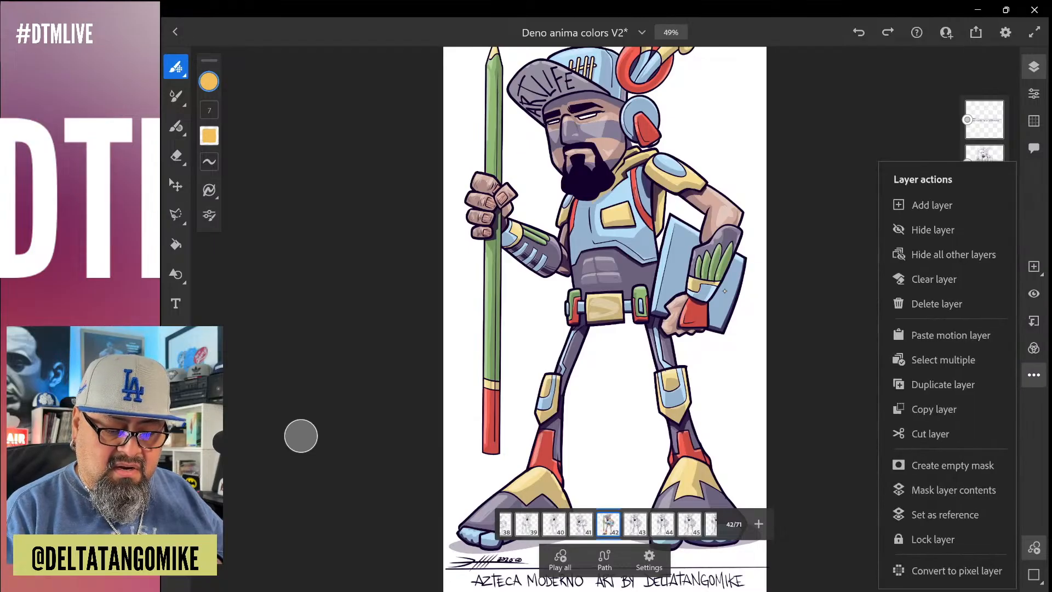
{"action": "left_click", "coordinate": [724, 291]}
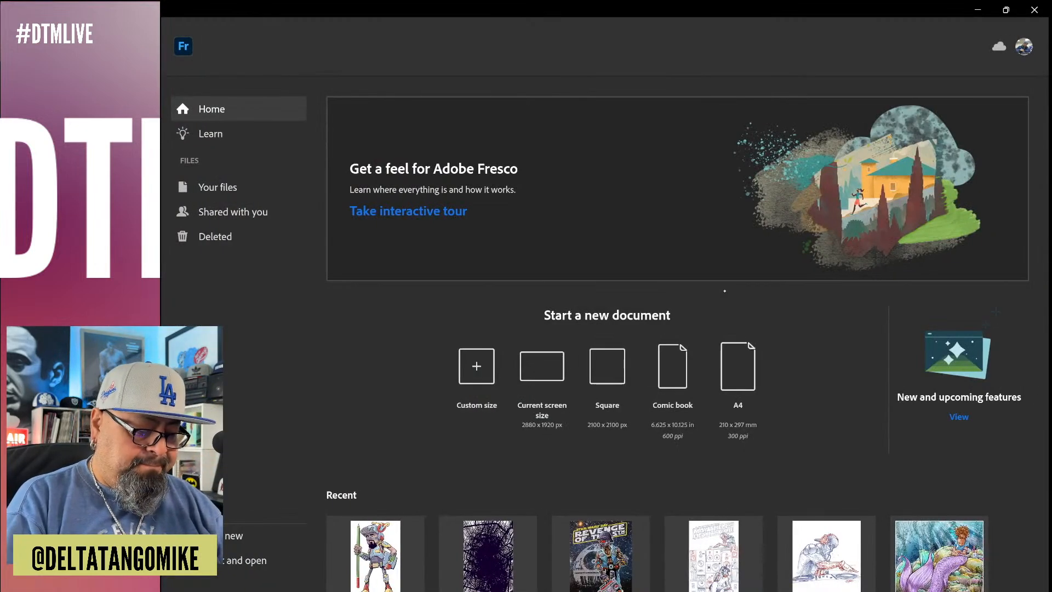
Open the Deno anima offset document from the recent files and duplicate its selected motion layer
{"action": "scroll", "coordinate": [724, 290], "scroll_direction": "down", "scroll_amount": 3}
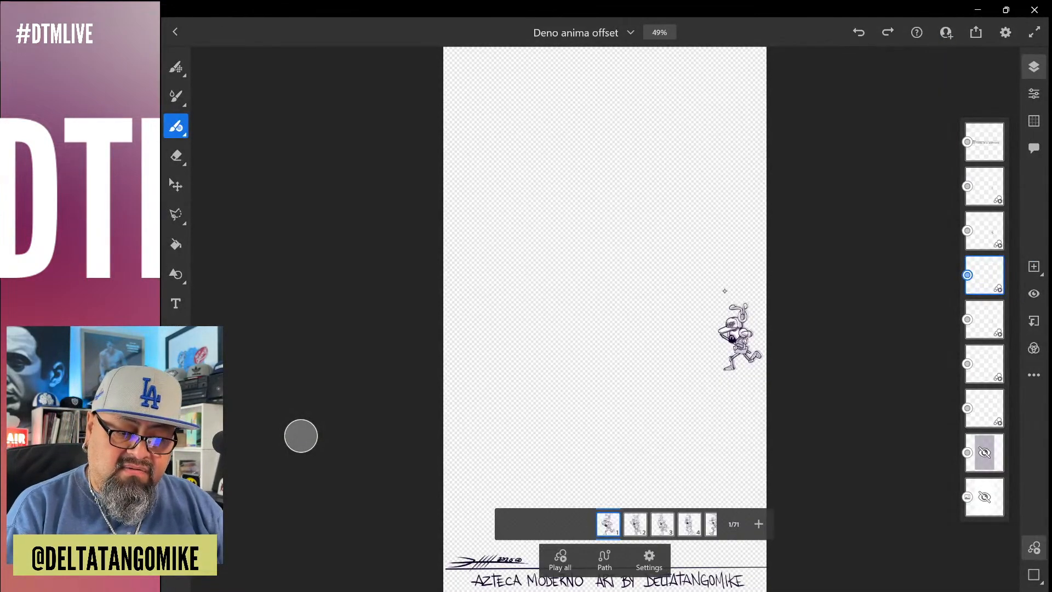
{"action": "left_click", "coordinate": [1034, 374]}
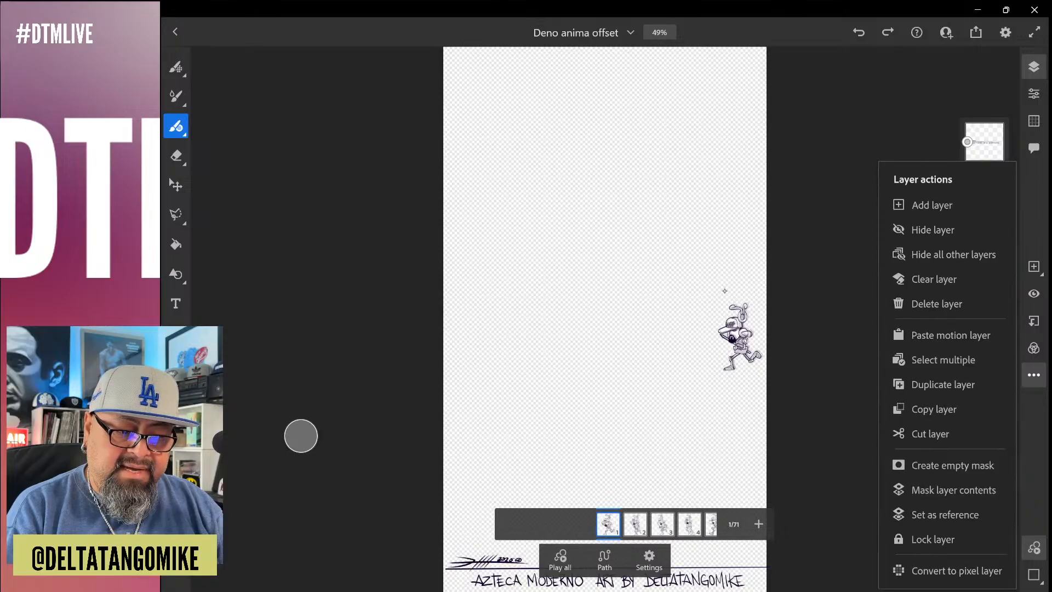
{"action": "left_click", "coordinate": [943, 385]}
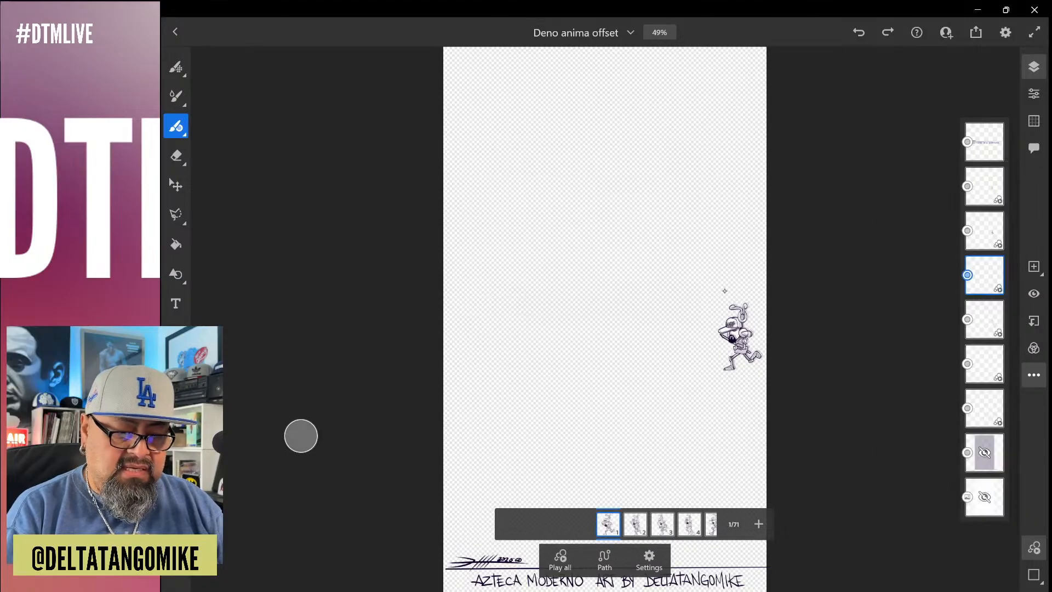
Paste the copied motion layer into the Deno anima offset document, accept its placement and go to frame 42
{"action": "key", "text": "ctrl+v"}
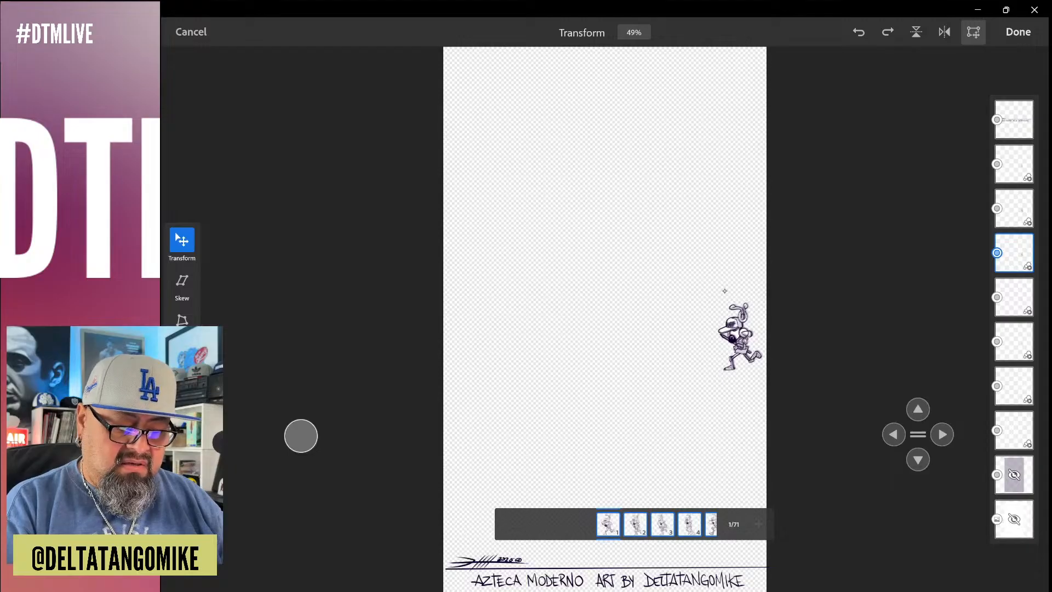
{"action": "left_click", "coordinate": [1018, 32]}
{"action": "scroll", "coordinate": [725, 291], "scroll_direction": "up", "scroll_amount": 5}
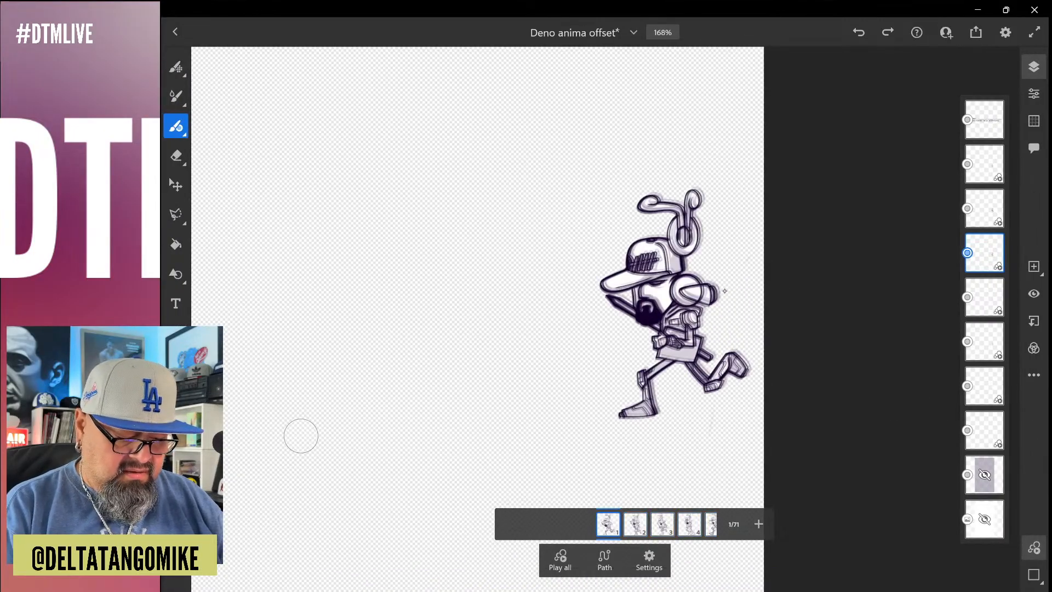
{"action": "scroll", "coordinate": [724, 291], "scroll_direction": "down", "scroll_amount": 2}
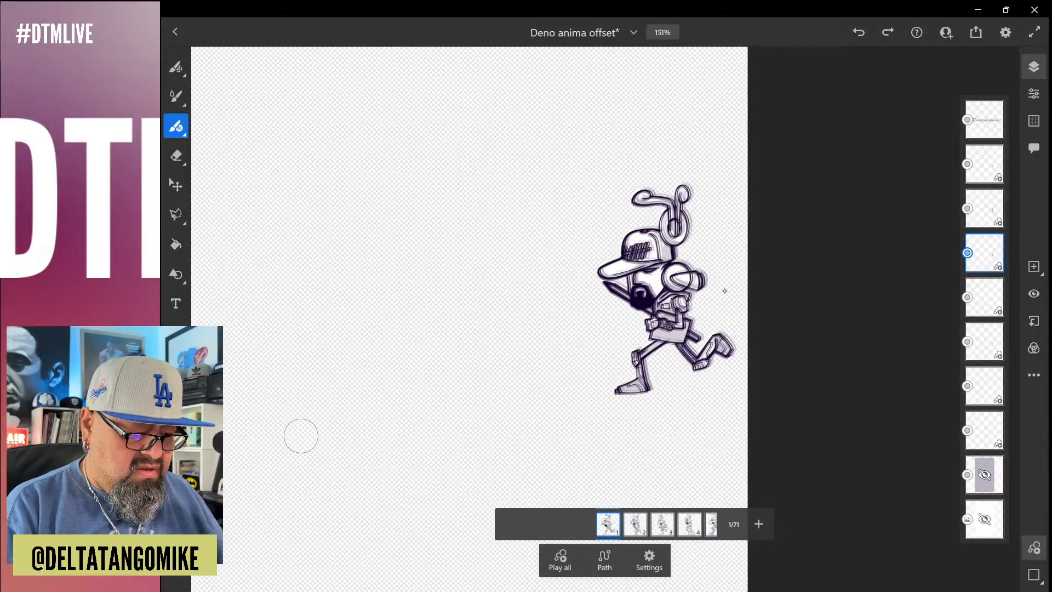
{"action": "scroll", "coordinate": [608, 524], "scroll_direction": "right", "scroll_amount": 10}
{"action": "scroll", "coordinate": [724, 291], "scroll_direction": "down", "scroll_amount": 5}
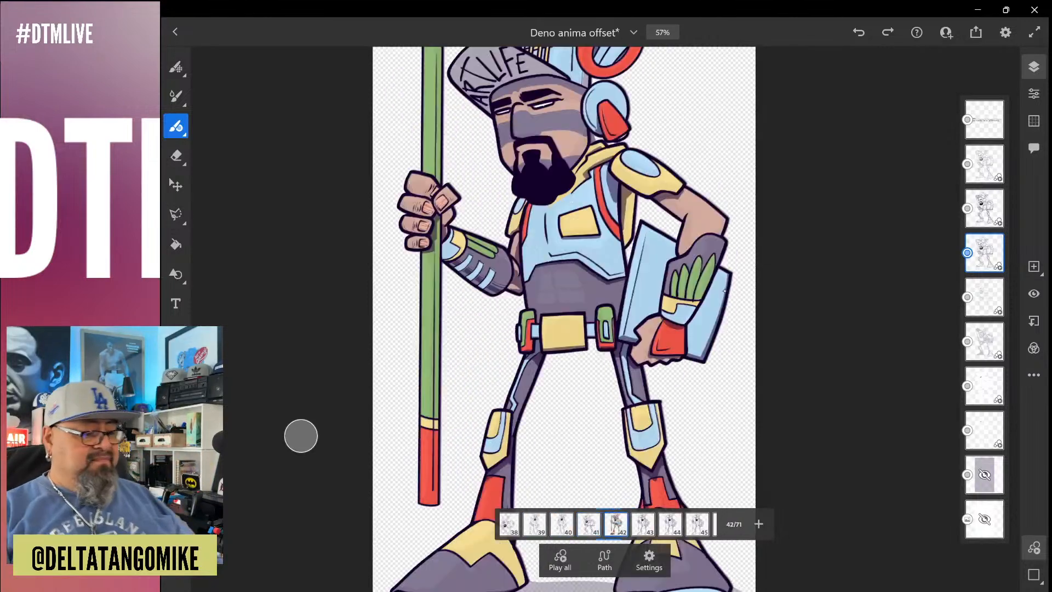
{"action": "scroll", "coordinate": [724, 291], "scroll_direction": "down", "scroll_amount": 5}
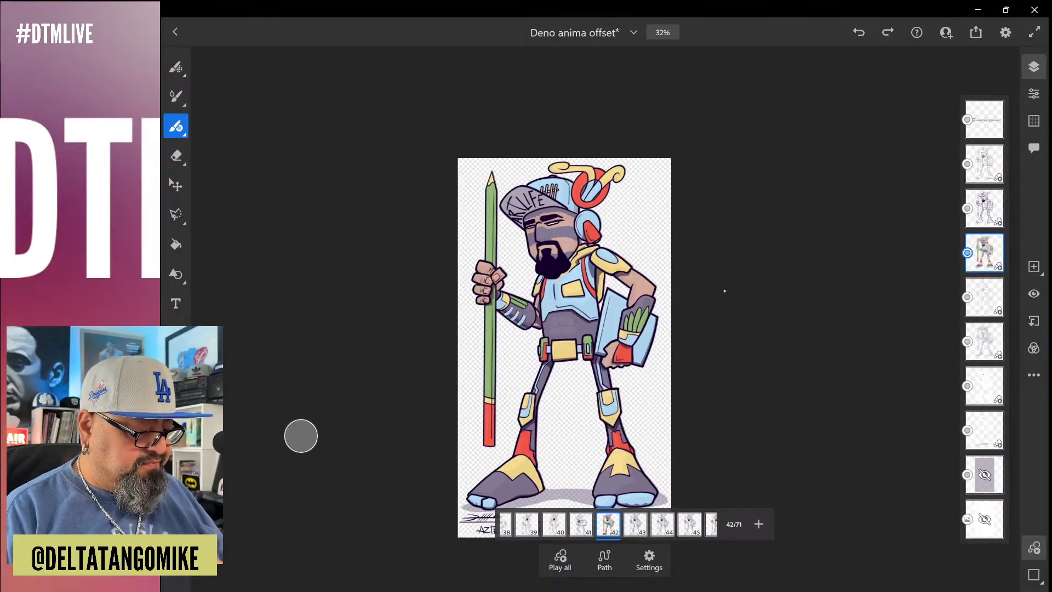
Show the colour settings and set up the Fill tool with the muted skin tone from the recent colours
{"action": "key", "text": "F6"}
{"action": "left_click_drag", "start_coordinate": [273, 209], "coordinate": [269, 57]}
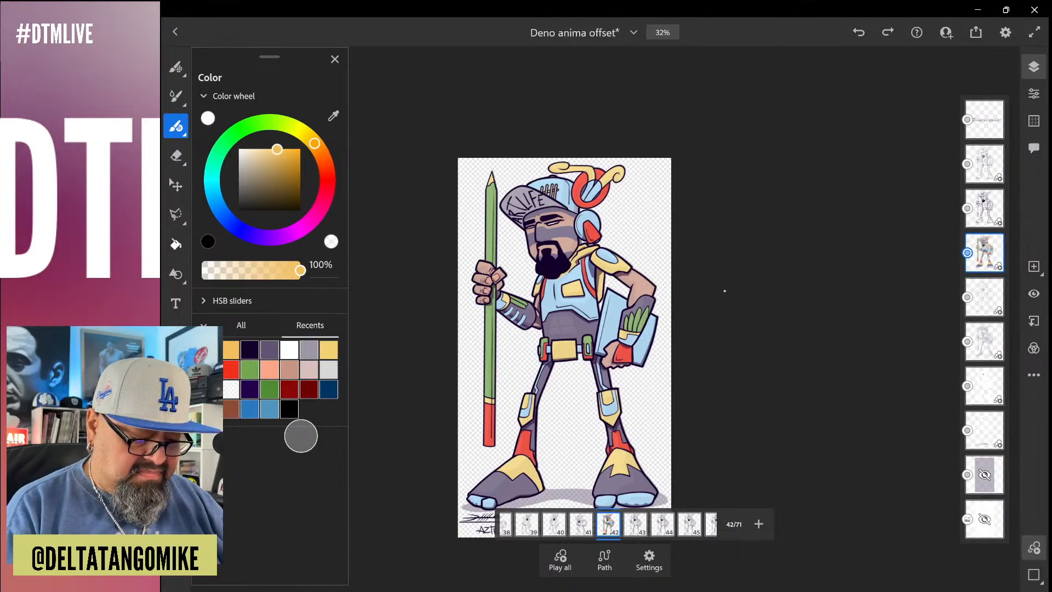
{"action": "key", "text": "g"}
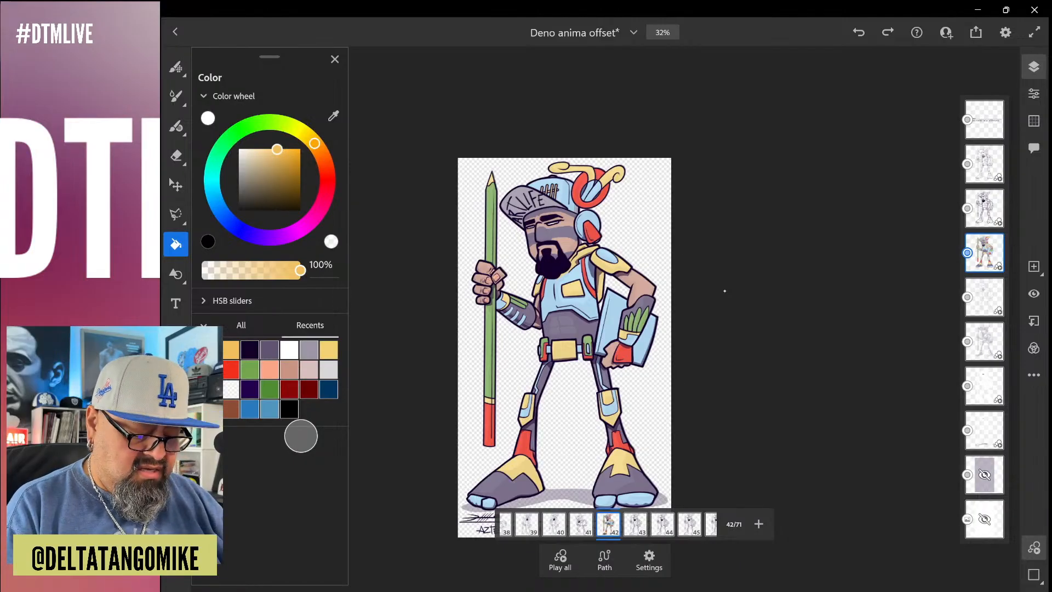
{"action": "left_click", "coordinate": [289, 370]}
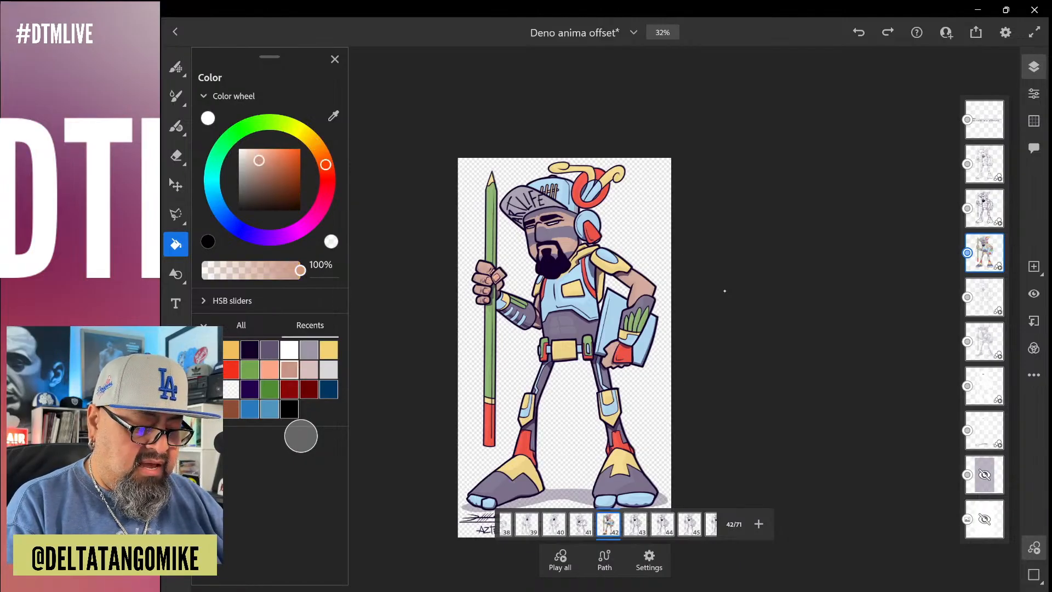
Compare frame 41 with the coloured frame 42, and fill the character's face on frame 41 with the skin tone
{"action": "key", "text": "Left"}
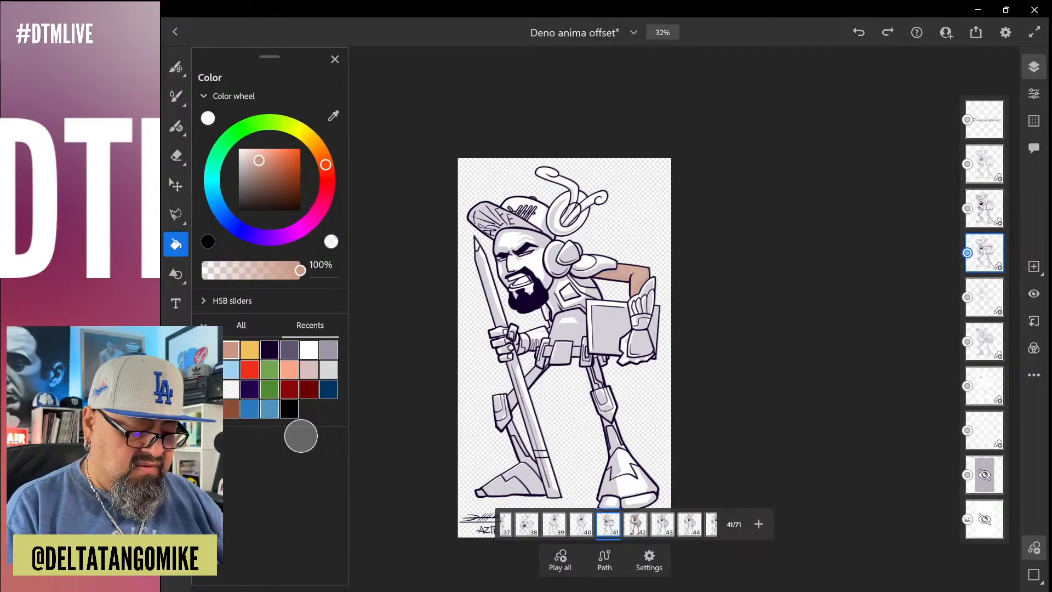
{"action": "key", "text": "Right"}
{"action": "key", "text": "Left"}
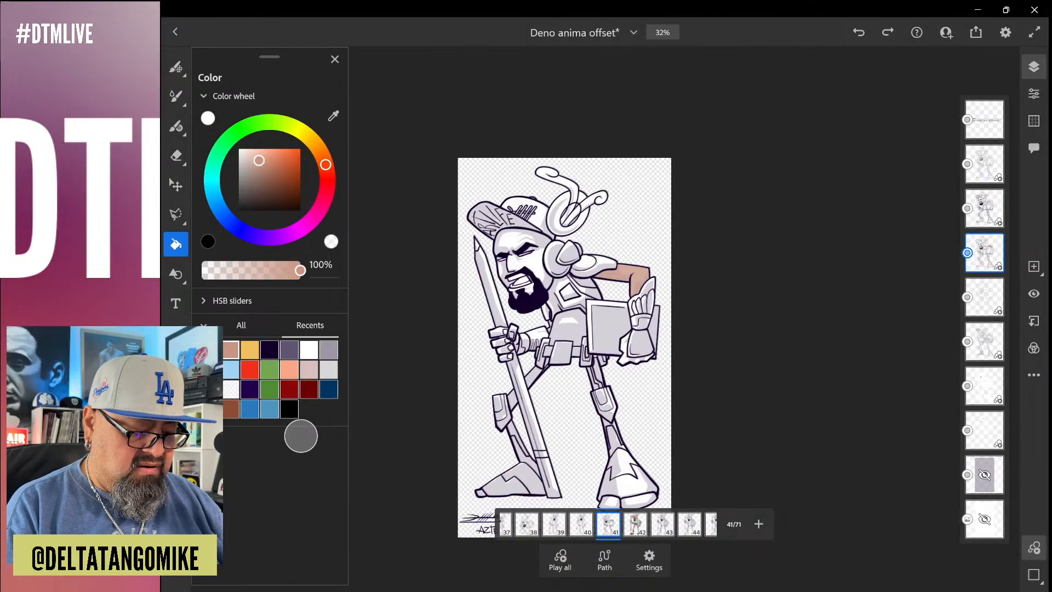
{"action": "left_click", "coordinate": [608, 524]}
{"action": "left_click", "coordinate": [635, 524]}
{"action": "scroll", "coordinate": [608, 281], "scroll_direction": "up", "scroll_amount": 8}
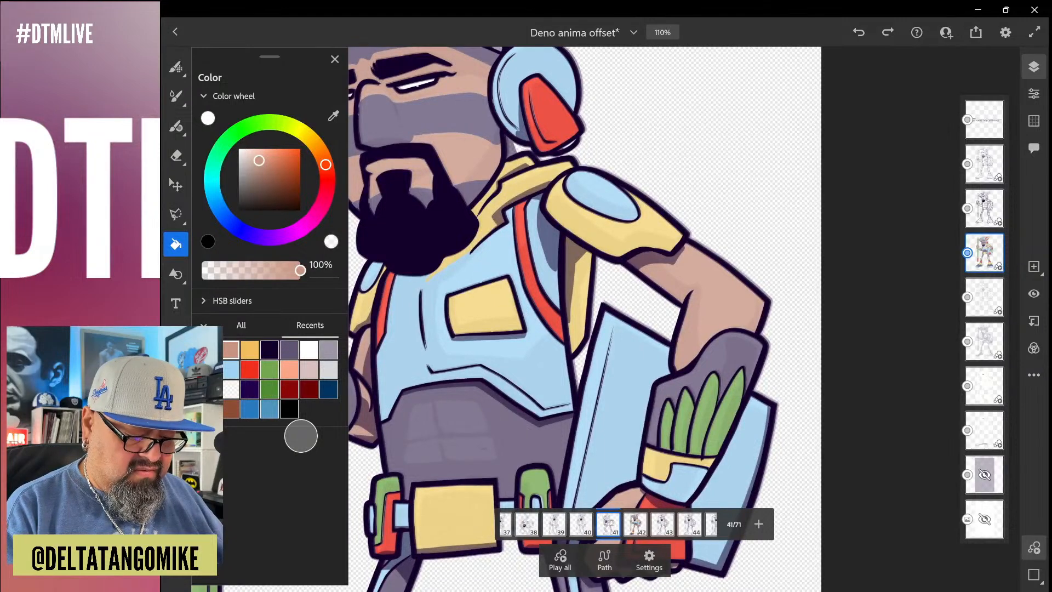
{"action": "key", "text": "Left"}
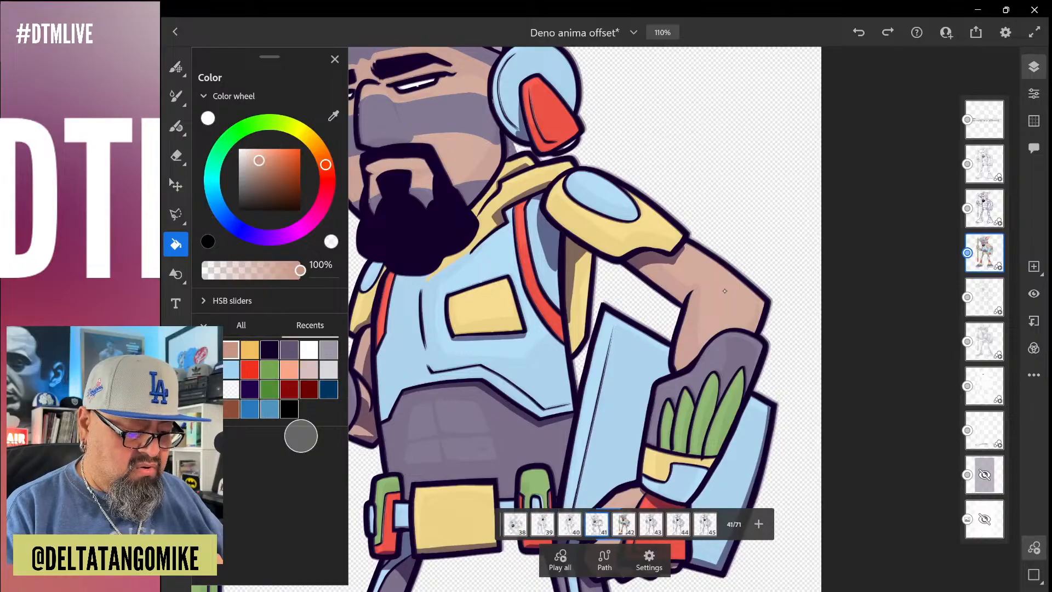
{"action": "scroll", "coordinate": [608, 307], "scroll_direction": "left", "scroll_amount": 3}
{"action": "scroll", "coordinate": [608, 306], "scroll_direction": "up", "scroll_amount": 4}
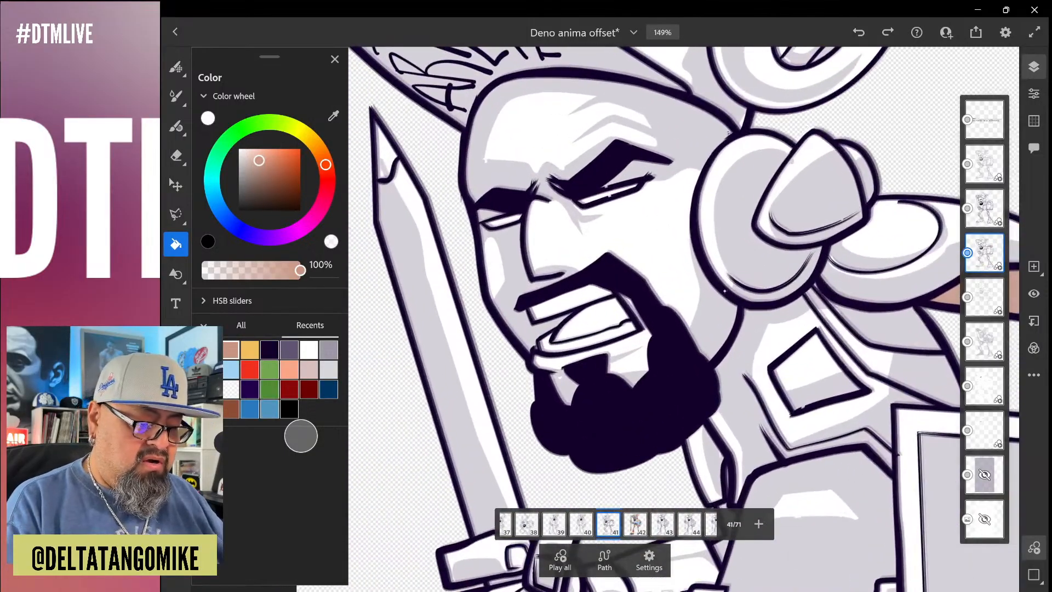
{"action": "left_click", "coordinate": [724, 291]}
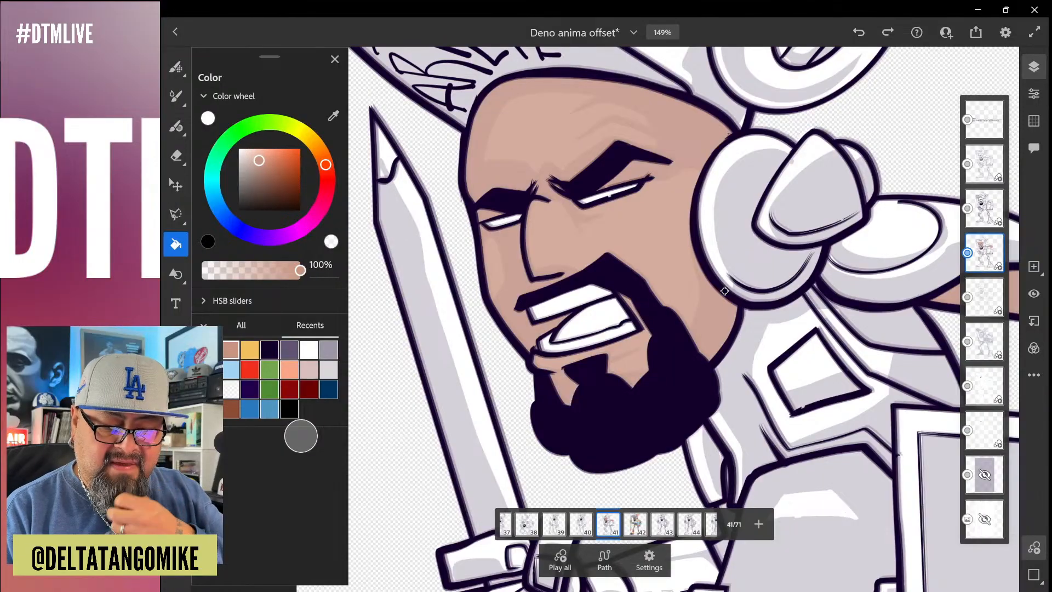
Toggle the visibility of the Colors and Highs layers to compare their effect on frame 41
{"action": "left_click", "coordinate": [1033, 294]}
{"action": "left_click", "coordinate": [985, 297]}
{"action": "left_click", "coordinate": [1034, 294]}
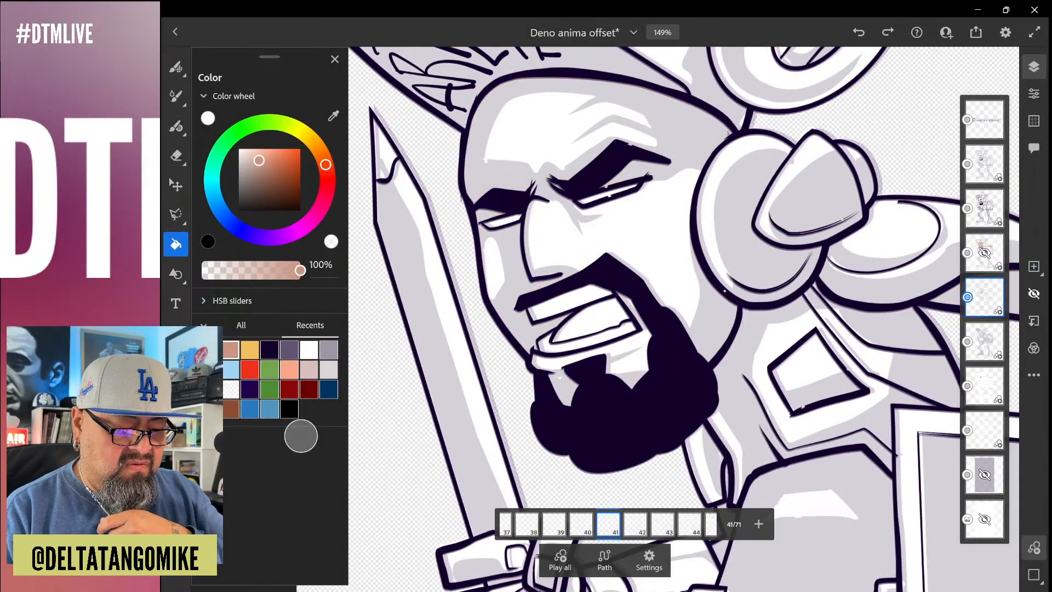
{"action": "left_click", "coordinate": [1033, 294]}
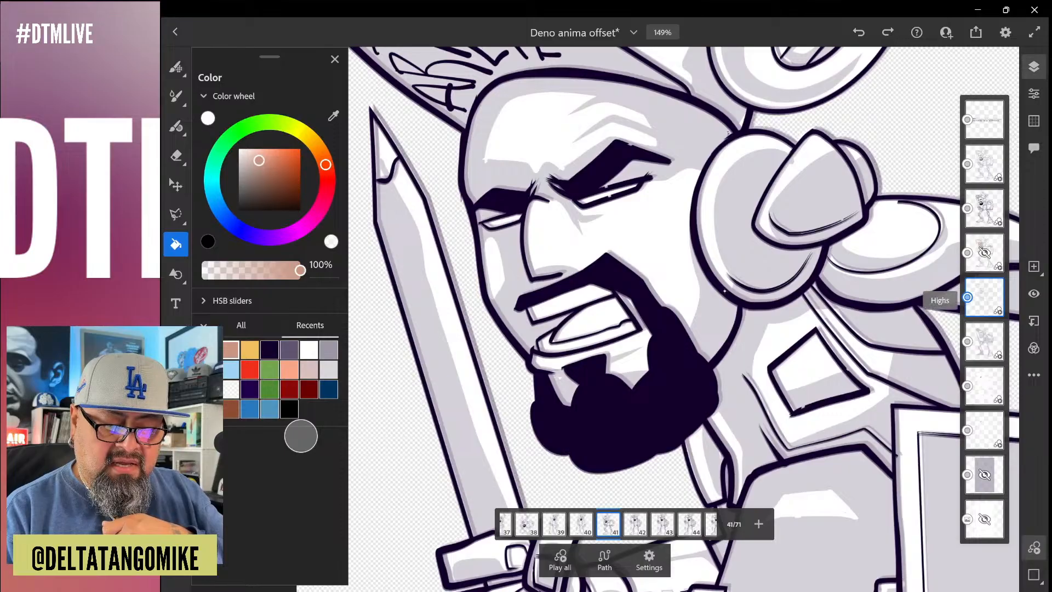
{"action": "left_click", "coordinate": [1034, 294]}
{"action": "left_click", "coordinate": [1034, 293]}
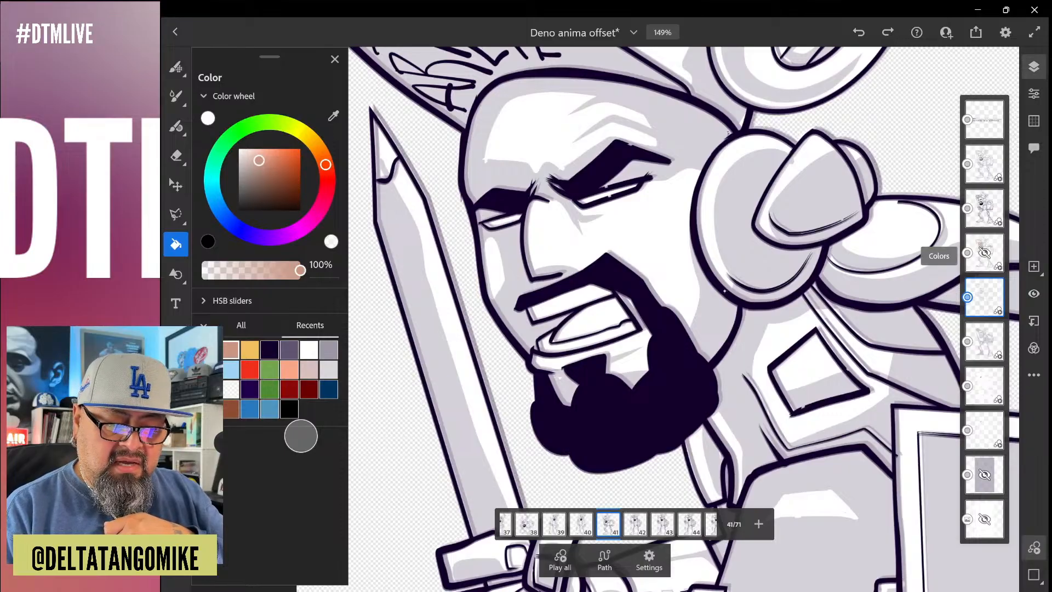
{"action": "left_click", "coordinate": [984, 253]}
{"action": "left_click", "coordinate": [1034, 294]}
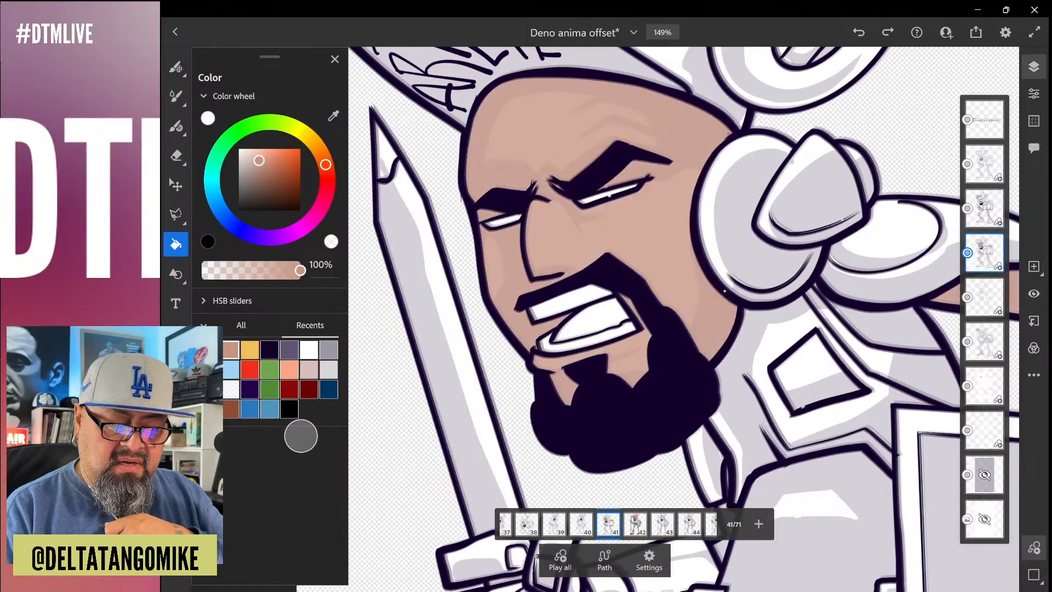
Move the Colors layer beneath the Highs layer and check it by toggling its visibility
{"action": "left_click_drag", "start_coordinate": [985, 253], "coordinate": [984, 307]}
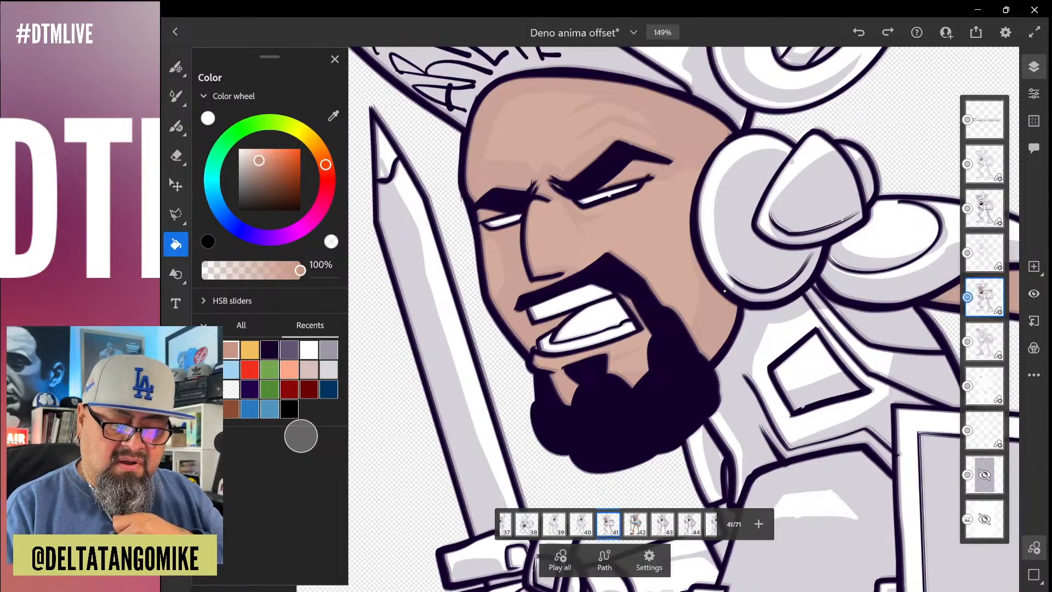
{"action": "left_click", "coordinate": [1034, 293]}
{"action": "left_click", "coordinate": [1034, 293]}
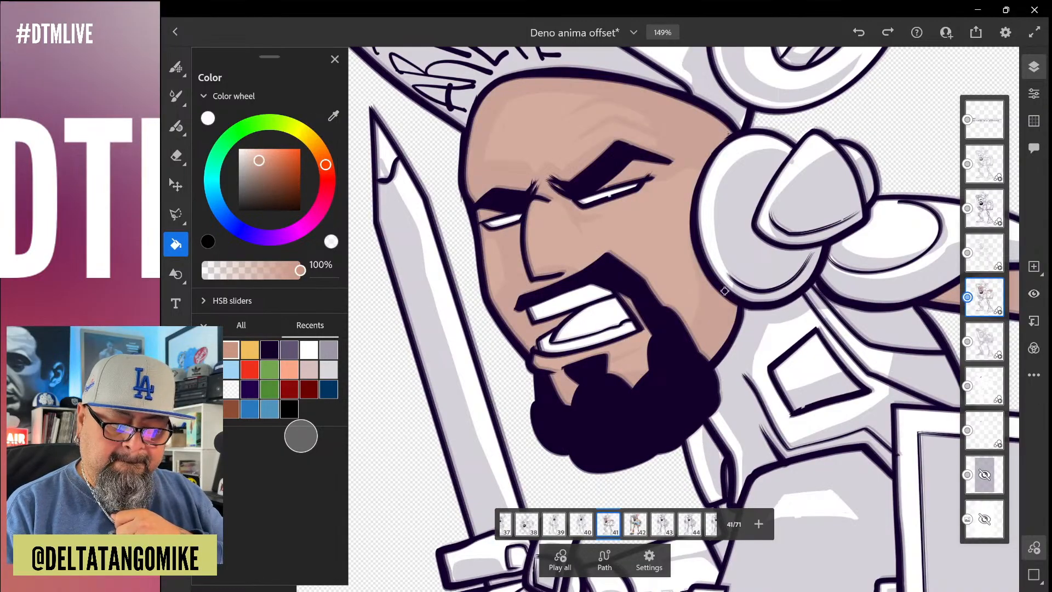
Toggle the Soft shadow layer's visibility to examine its effect on the filled face in frame 41
{"action": "left_click", "coordinate": [984, 341]}
{"action": "left_click", "coordinate": [1034, 293]}
{"action": "left_click", "coordinate": [1034, 293]}
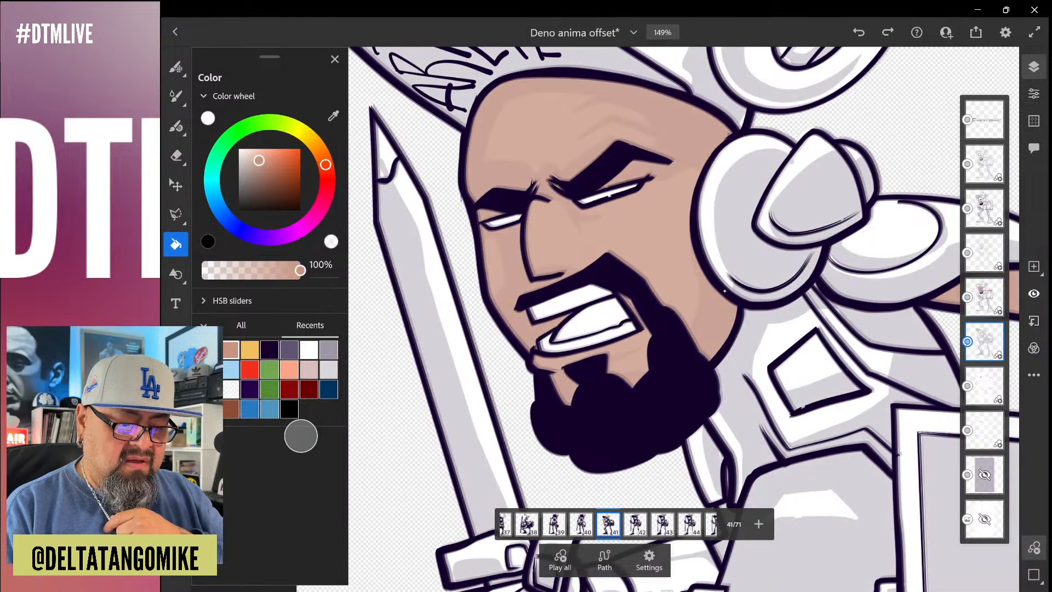
{"action": "left_click", "coordinate": [1033, 293]}
{"action": "left_click", "coordinate": [1034, 294]}
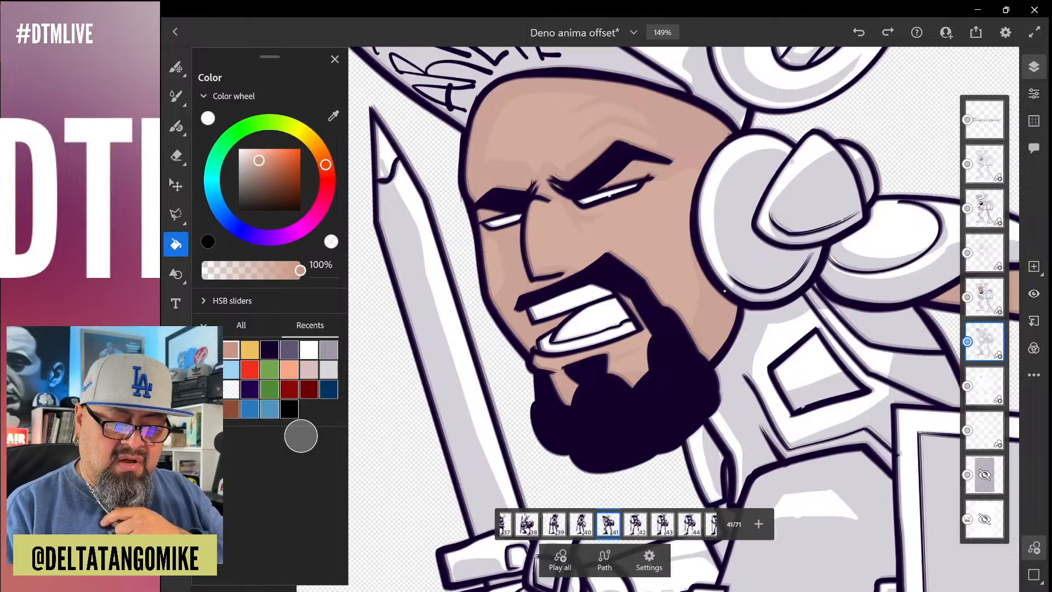
Select the Colors layer, try adjusting its opacity in the layer properties, and go to frame 42
{"action": "left_click", "coordinate": [984, 297]}
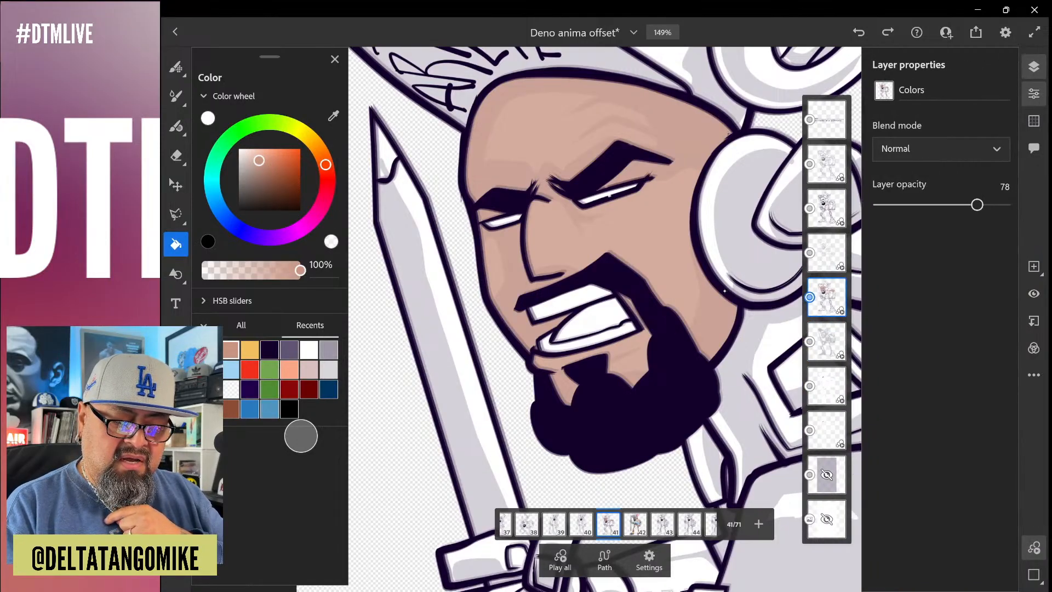
{"action": "mouse_move", "coordinate": [977, 204]}
{"action": "left_mouse_down"}
{"action": "mouse_move", "coordinate": [1005, 204]}
{"action": "mouse_move", "coordinate": [973, 204]}
{"action": "left_mouse_up"}
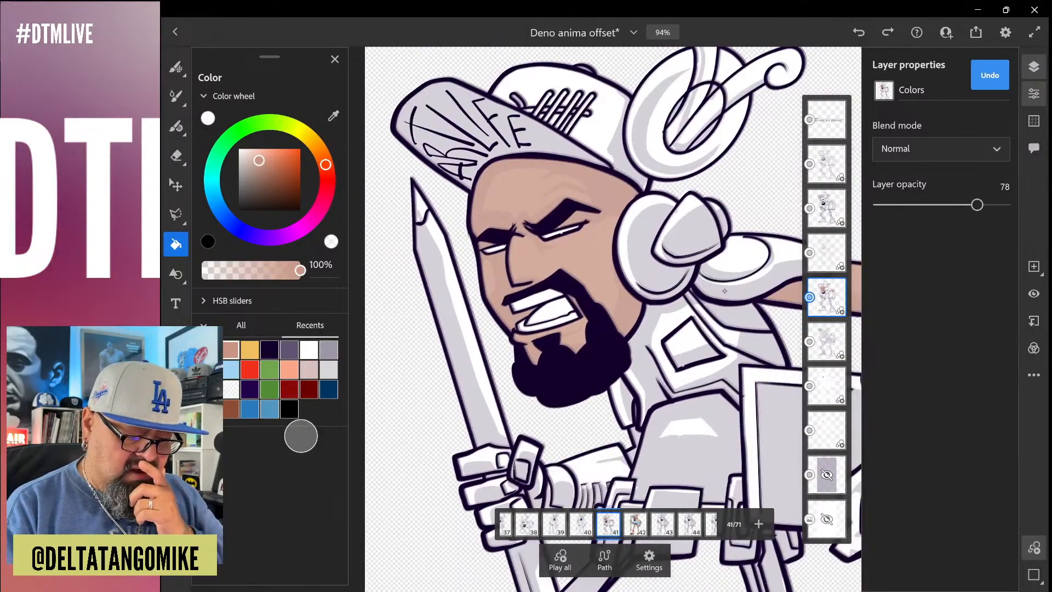
{"action": "key", "text": "Right"}
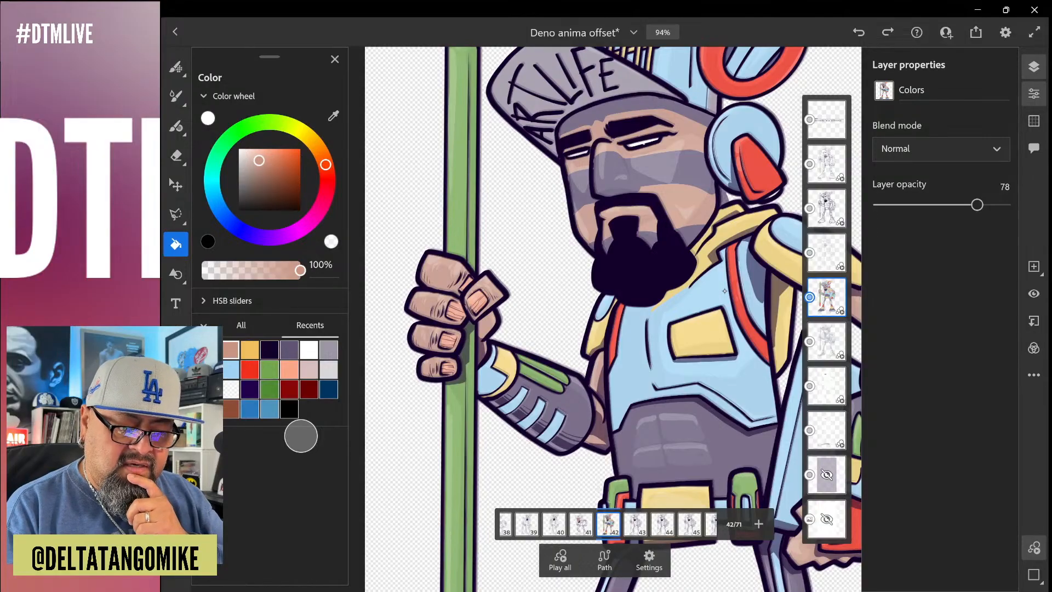
Select the Soft shadow layer and toggle its visibility to compare the shading on frame 42
{"action": "left_click", "coordinate": [826, 341]}
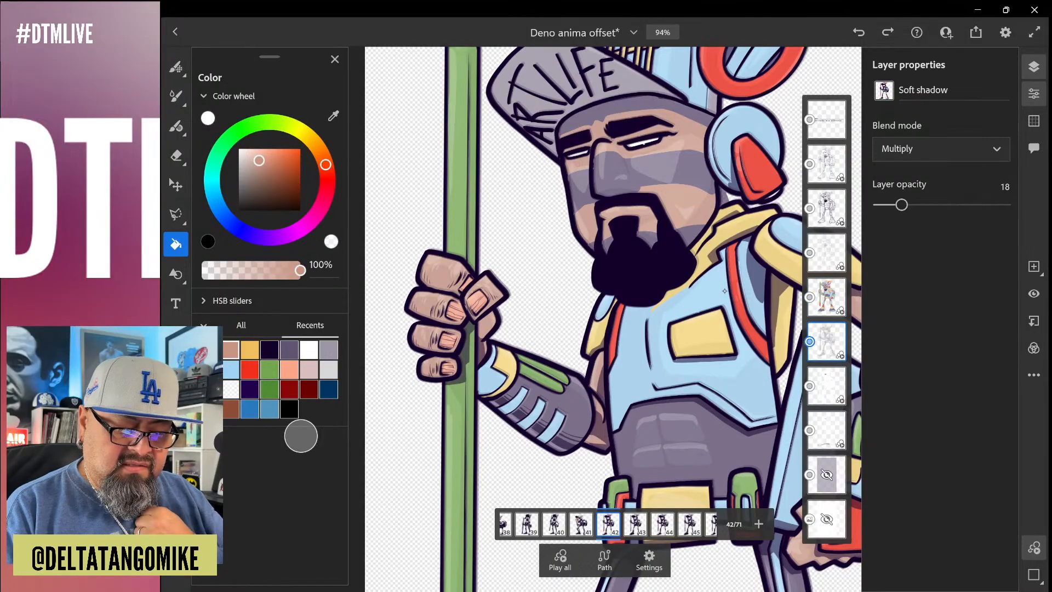
{"action": "left_click", "coordinate": [1034, 294]}
{"action": "left_click", "coordinate": [1034, 294]}
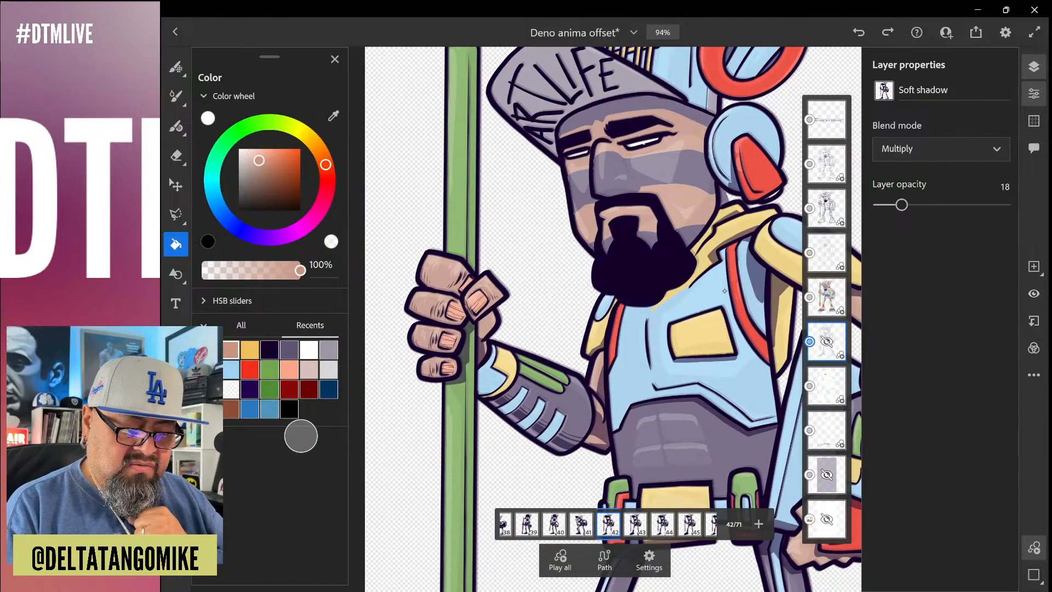
Try placing the Colors layer beneath Soft shadow, compare it hidden and shown, and raise its opacity to 100
{"action": "left_click_drag", "start_coordinate": [827, 297], "coordinate": [827, 342]}
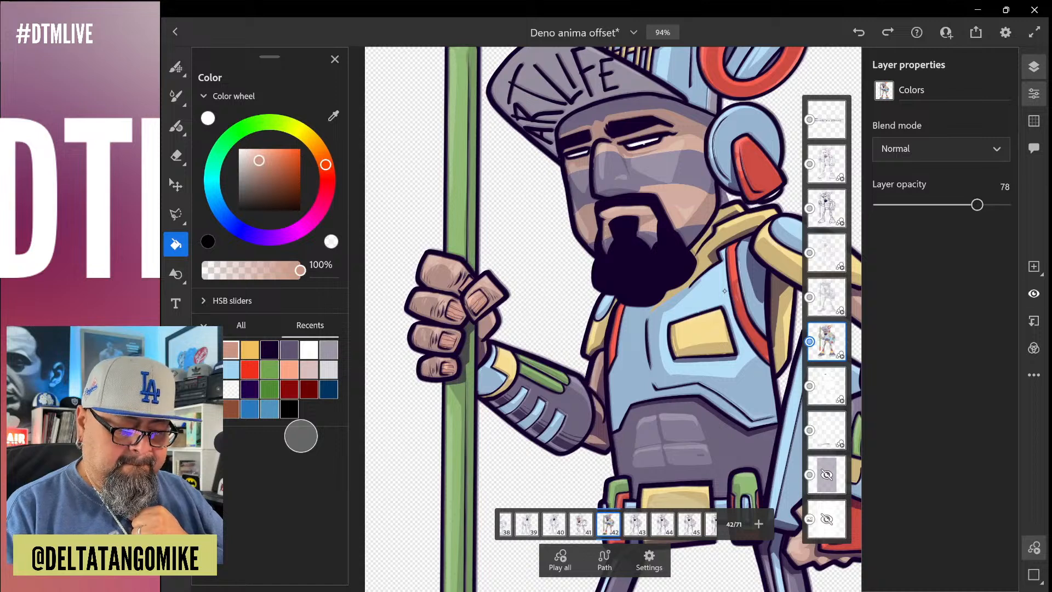
{"action": "left_click", "coordinate": [1034, 294]}
{"action": "left_click", "coordinate": [1034, 294]}
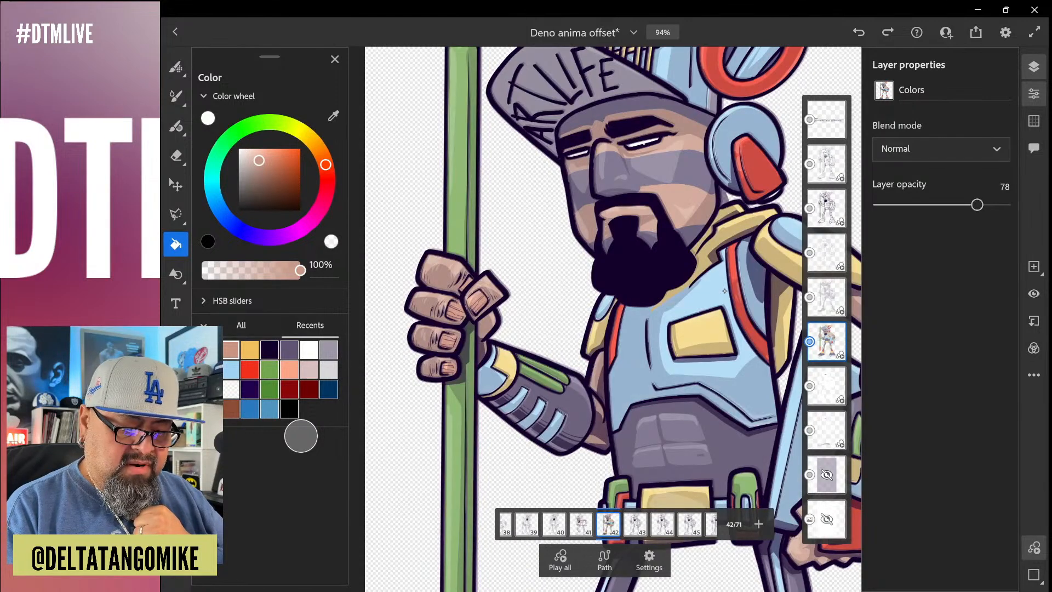
{"action": "left_click_drag", "start_coordinate": [977, 205], "coordinate": [1005, 205]}
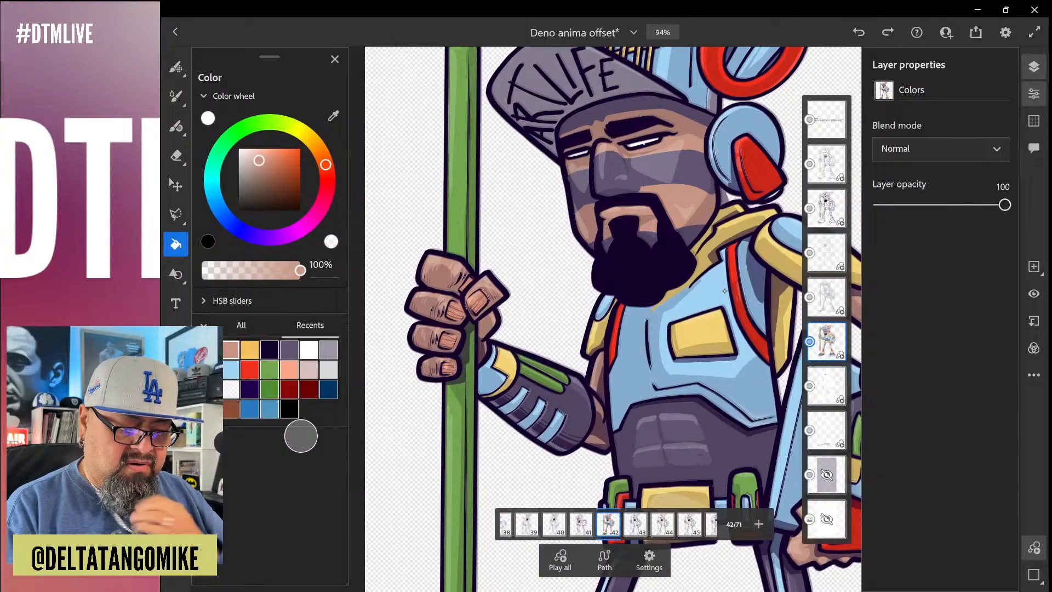
Undo the Colors layer's opacity, visibility and stacking-order changes
{"action": "key", "text": "ctrl+z"}
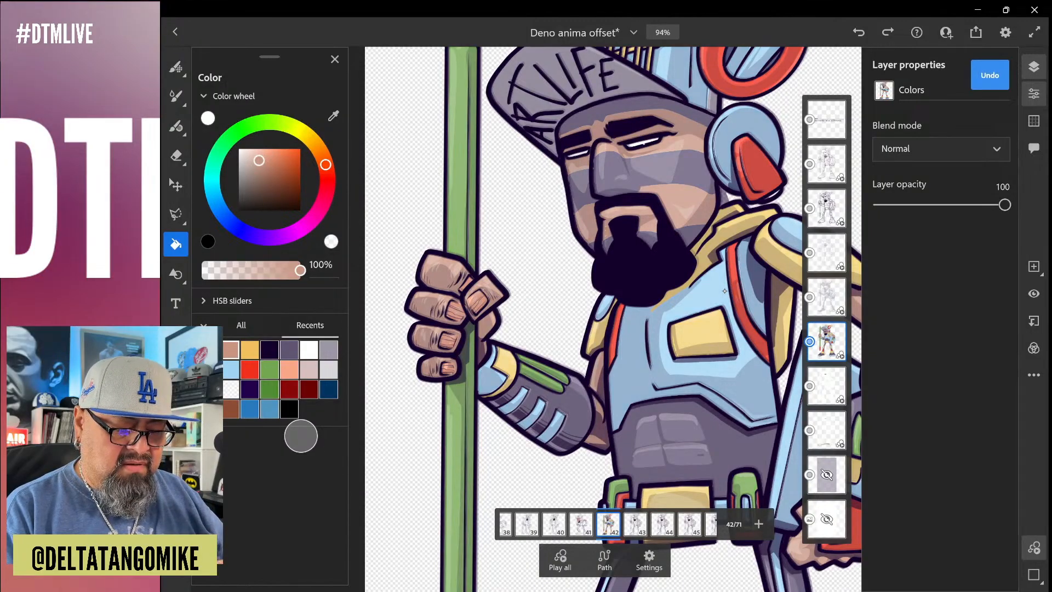
{"action": "key", "text": "ctrl+z"}
{"action": "key", "text": "ctrl+z"}
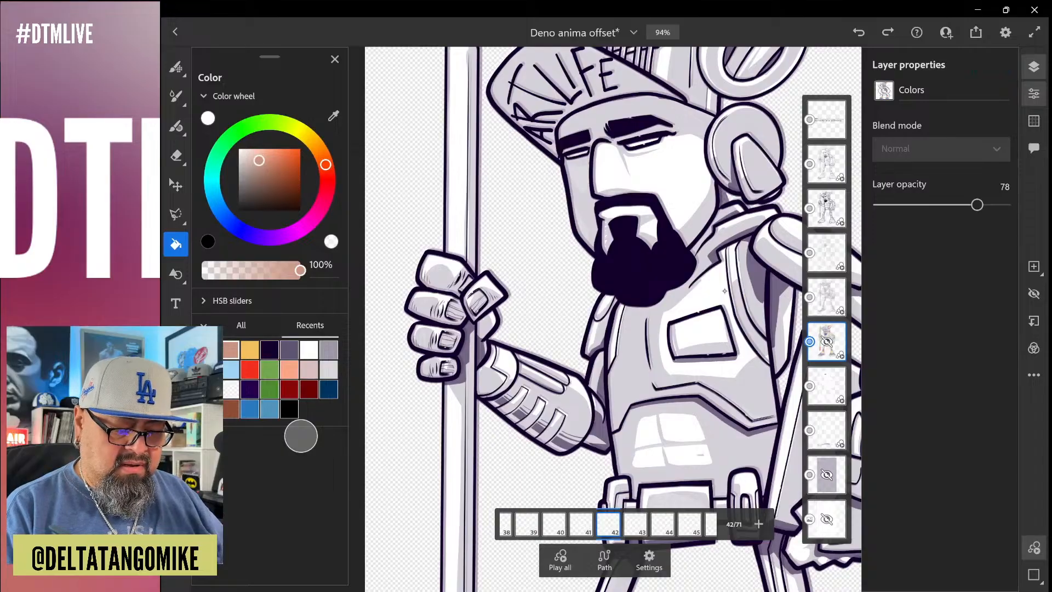
{"action": "key", "text": "ctrl+z"}
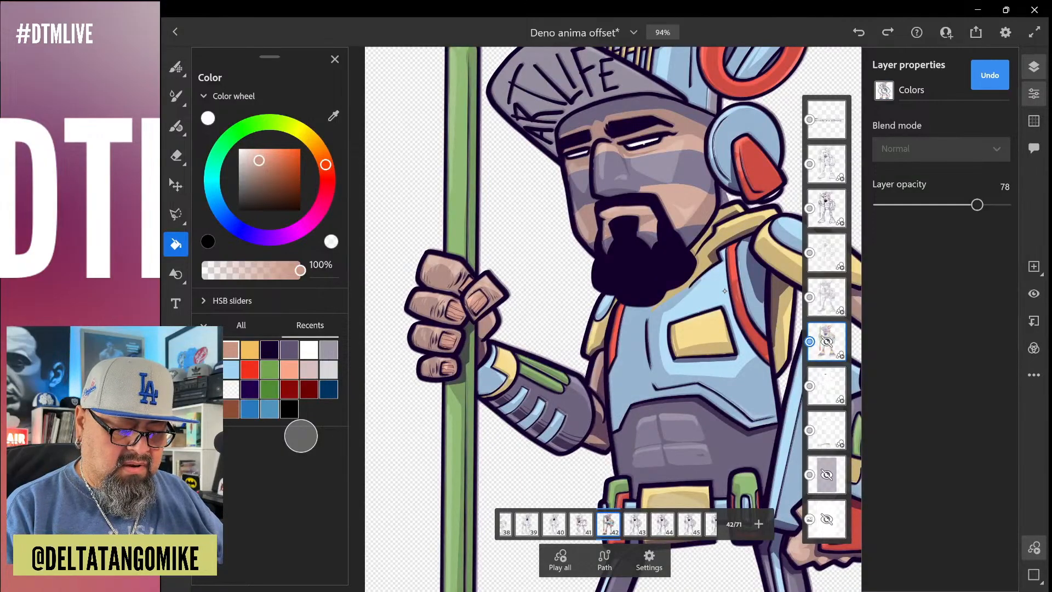
{"action": "key", "text": "ctrl+z"}
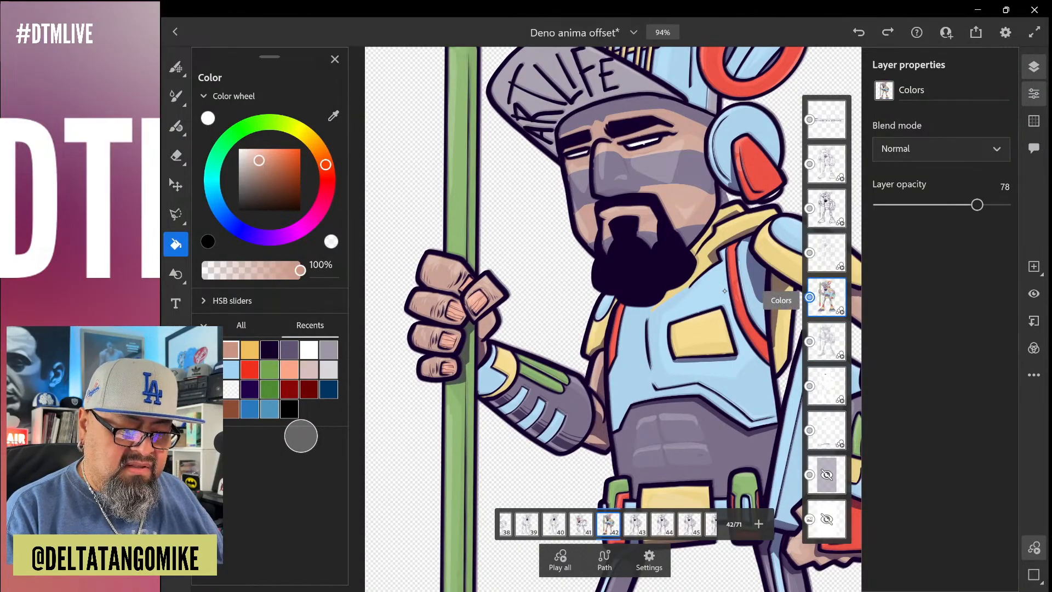
Move the Colors layer directly beneath the Soft shadow layer
{"action": "left_click_drag", "start_coordinate": [827, 297], "coordinate": [826, 362]}
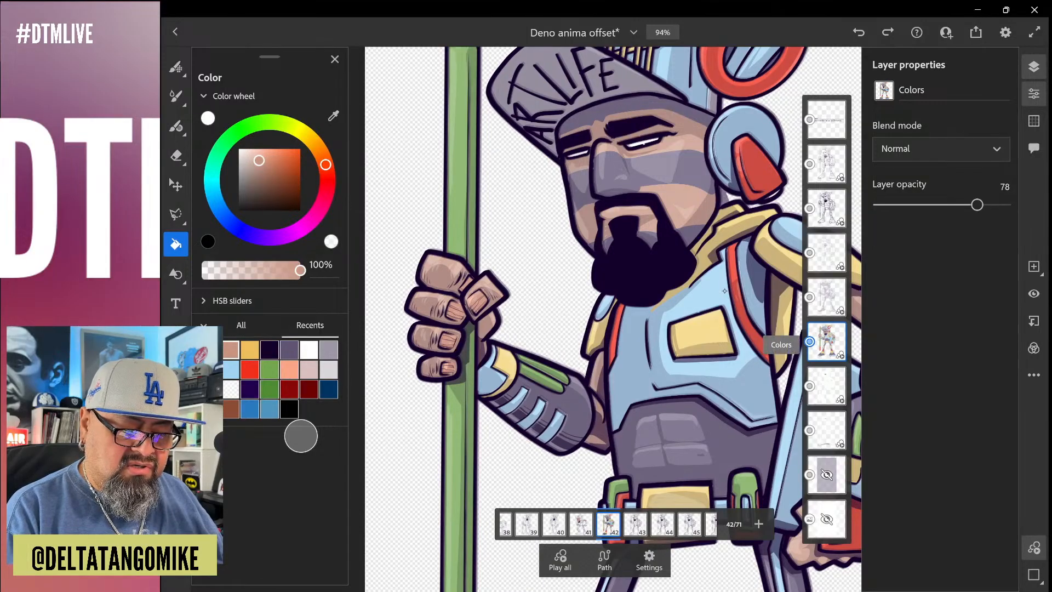
Move the Colors layer above Soft shadow, set the Soft shadow opacity to 35, and reselect Colors
{"action": "left_click_drag", "start_coordinate": [827, 341], "coordinate": [826, 297]}
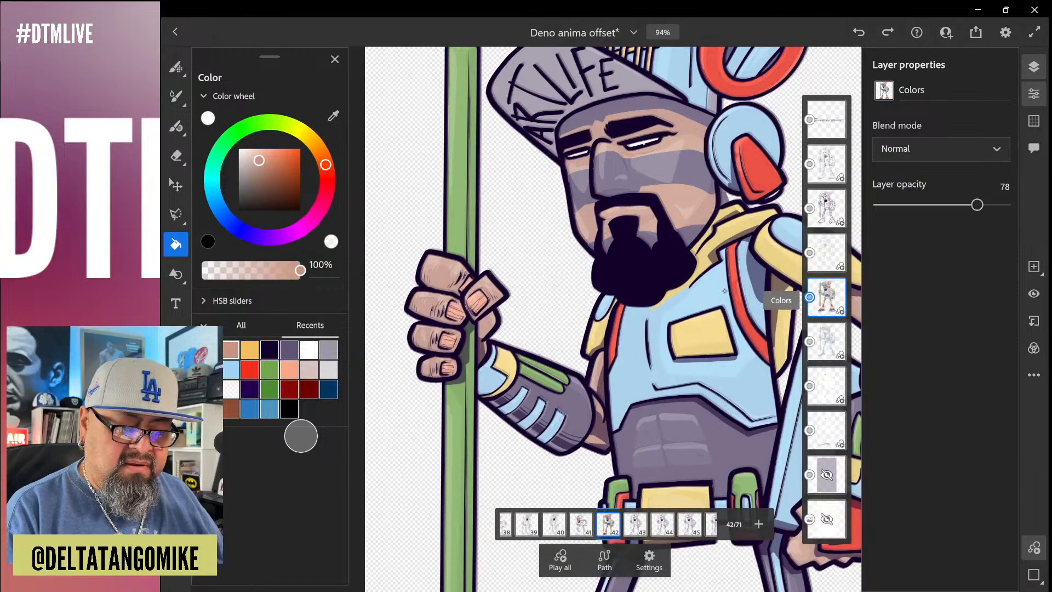
{"action": "left_click", "coordinate": [826, 341]}
{"action": "left_click_drag", "start_coordinate": [918, 205], "coordinate": [923, 205]}
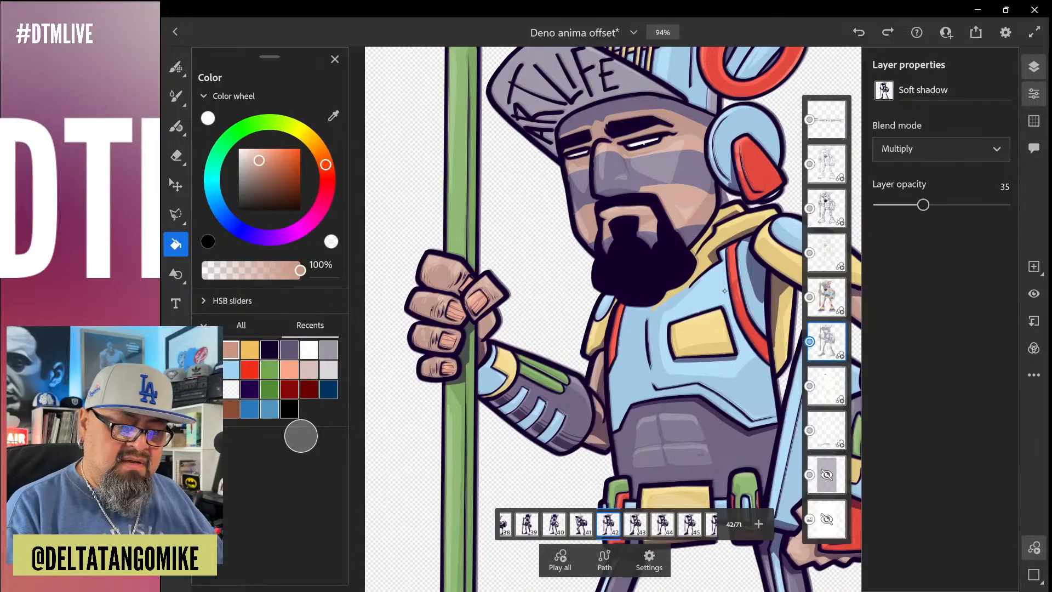
{"action": "left_click", "coordinate": [826, 297]}
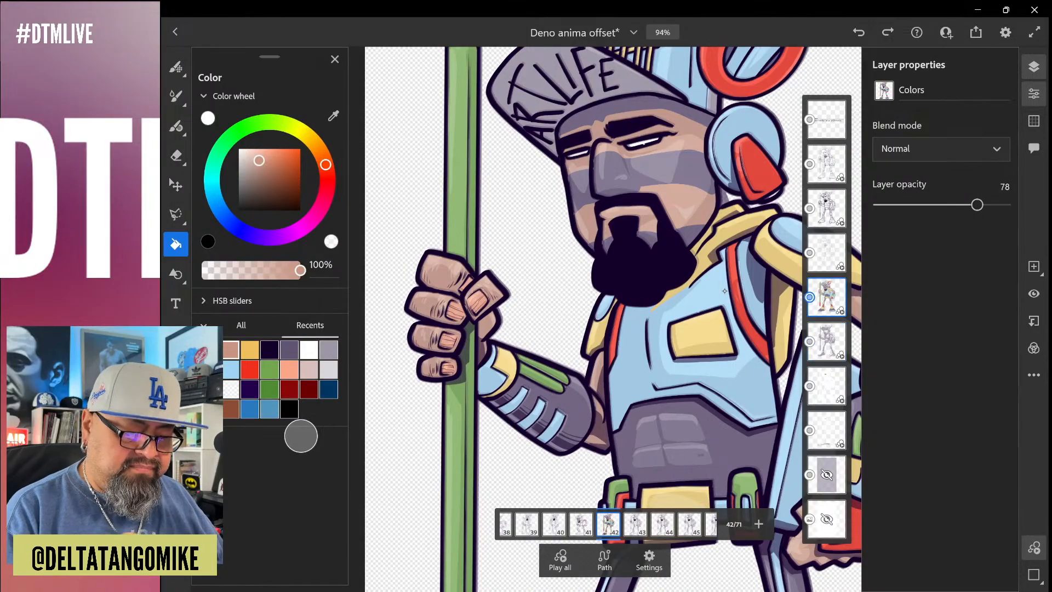
{"action": "left_click", "coordinate": [1034, 93]}
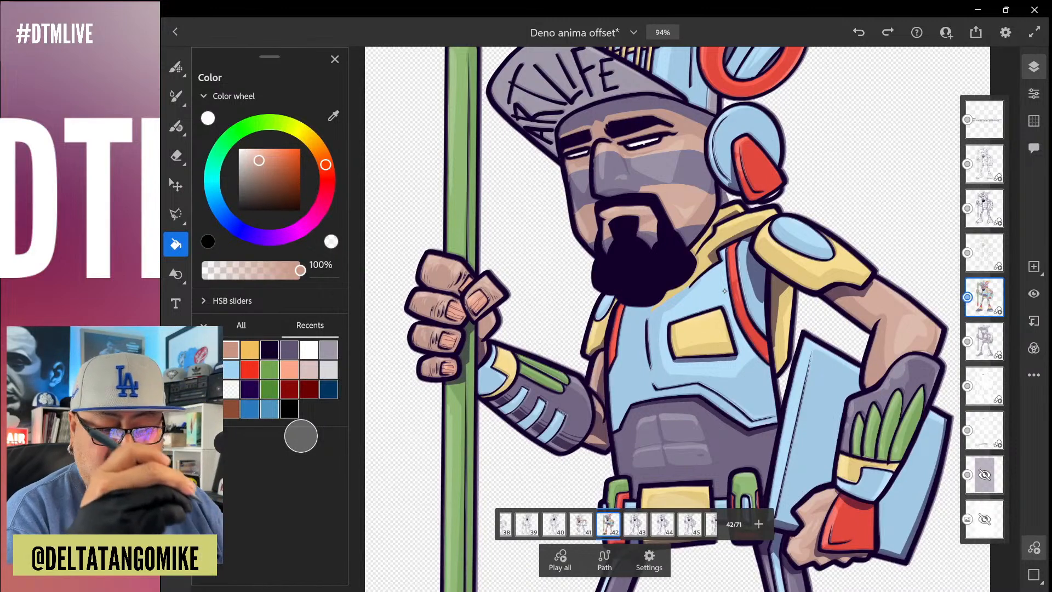
On frame 42's line-art layer, draw a dark purple neck line between the jaw and the headphone above the yellow collar
{"action": "left_click", "coordinate": [985, 209]}
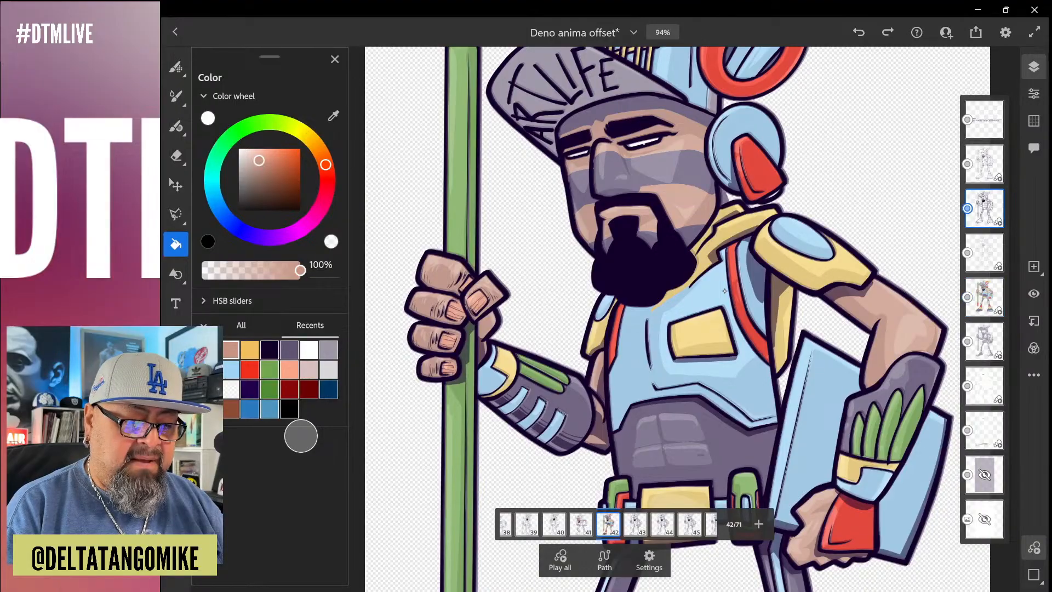
{"action": "left_click", "coordinate": [1034, 294]}
{"action": "left_click", "coordinate": [1034, 293]}
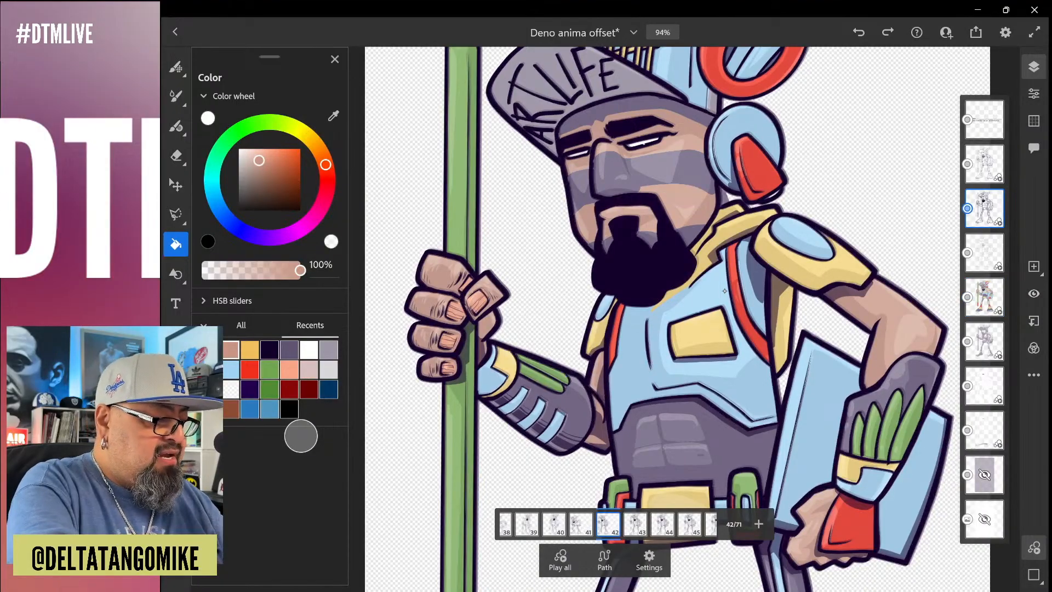
{"action": "key", "text": "b"}
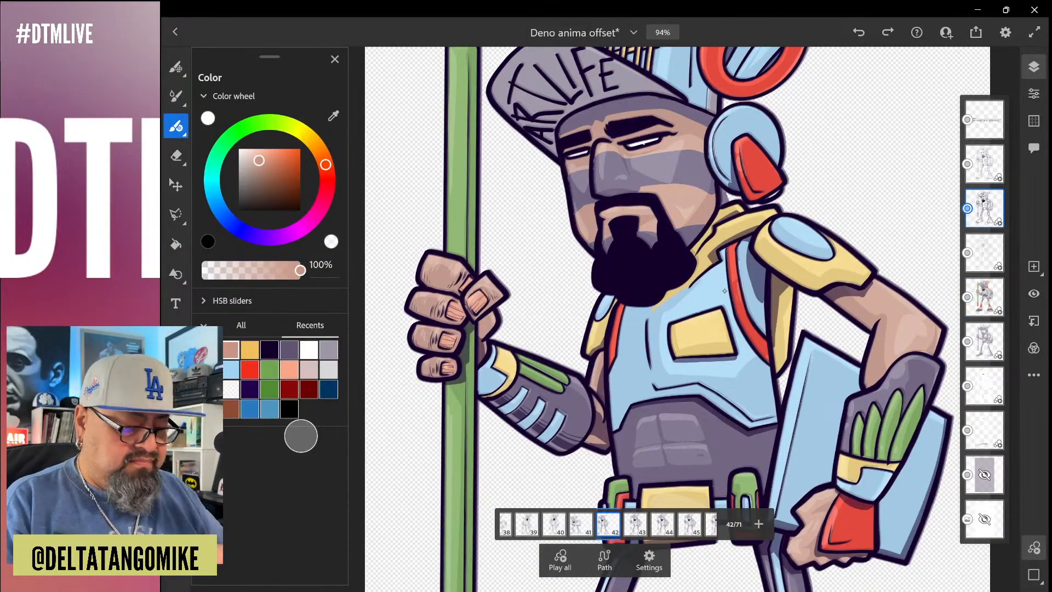
{"action": "left_click", "coordinate": [269, 350]}
{"action": "scroll", "coordinate": [724, 290], "scroll_direction": "up", "scroll_amount": 10}
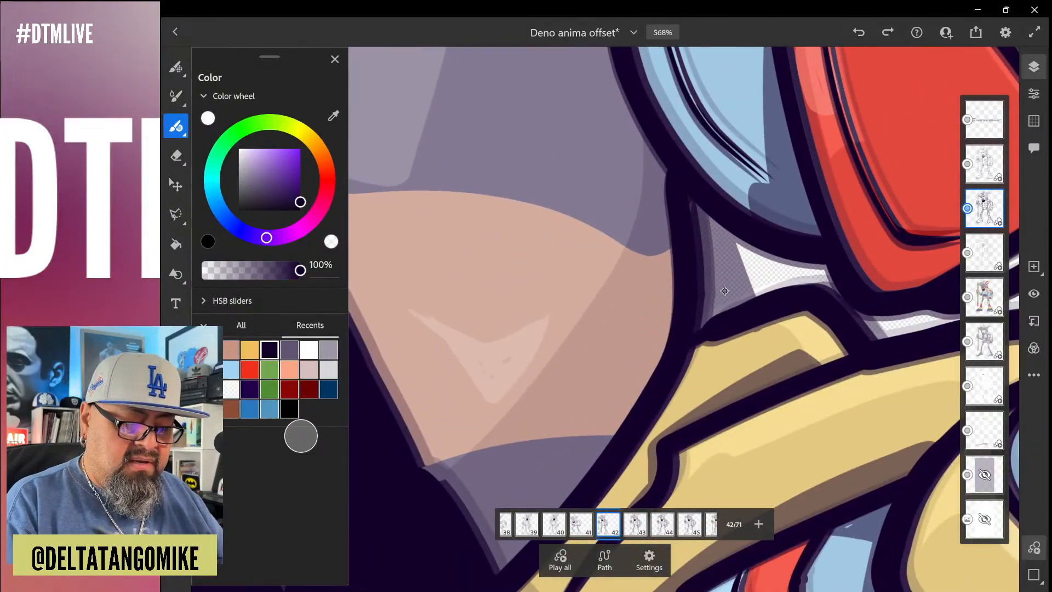
{"action": "left_click_drag", "start_coordinate": [720, 212], "coordinate": [762, 315]}
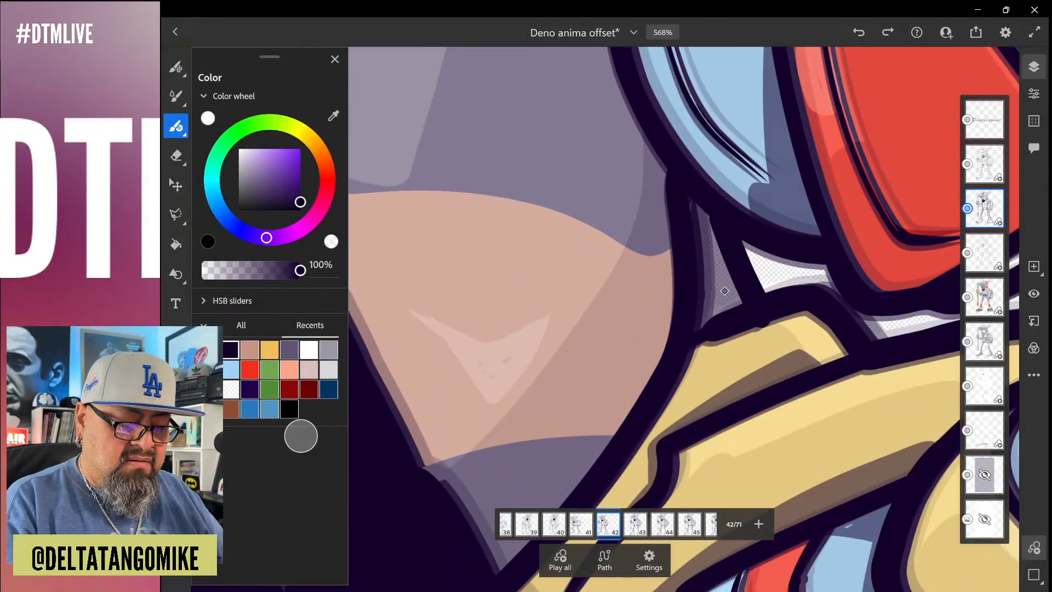
{"action": "key", "text": "ctrl+z"}
{"action": "left_click_drag", "start_coordinate": [720, 210], "coordinate": [756, 302]}
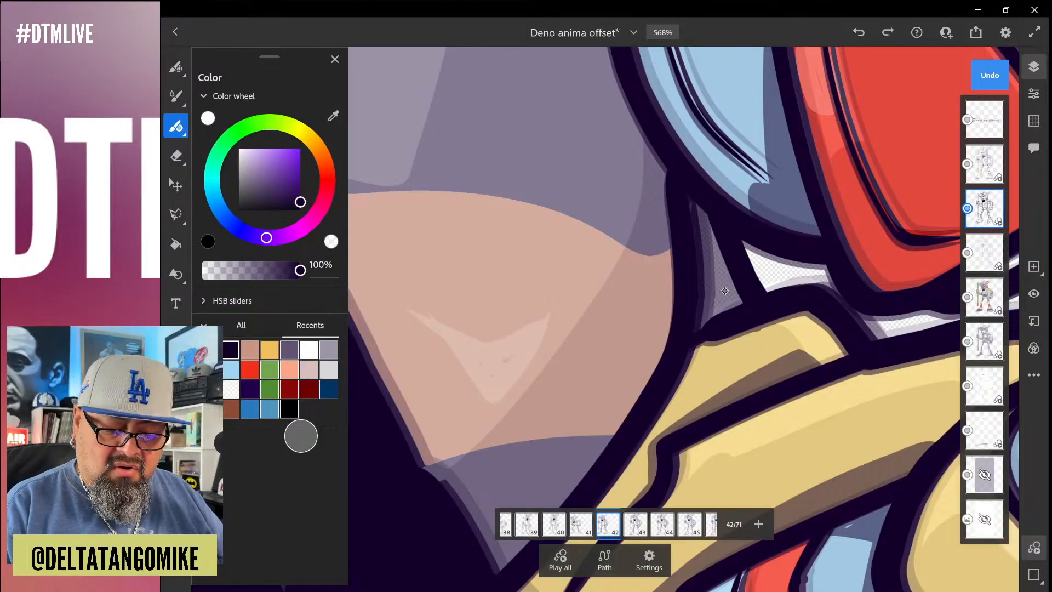
Paint the narrow neck gap behind the jaw white on the base layer beneath Soft shadow
{"action": "left_click", "coordinate": [984, 385]}
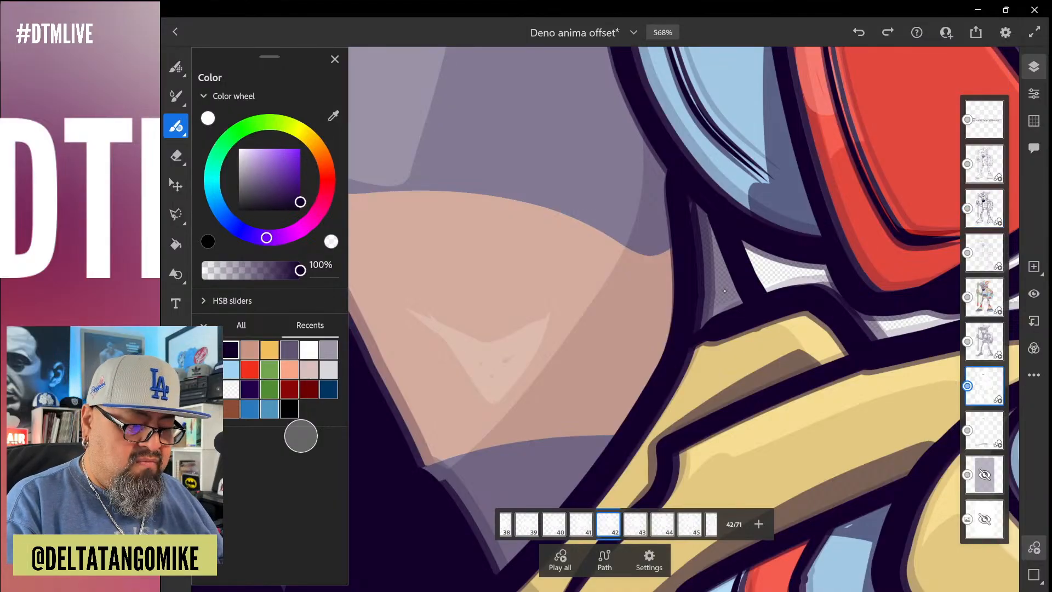
{"action": "left_click", "coordinate": [724, 291], "text": "alt"}
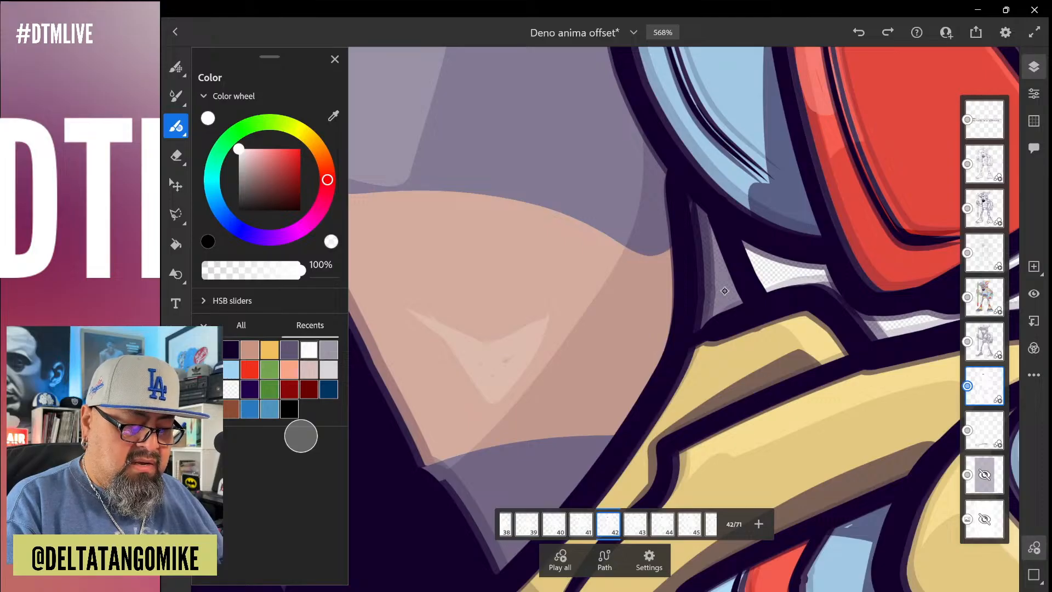
{"action": "left_click_drag", "start_coordinate": [708, 225], "coordinate": [724, 291]}
{"action": "scroll", "coordinate": [724, 290], "scroll_direction": "down", "scroll_amount": 4}
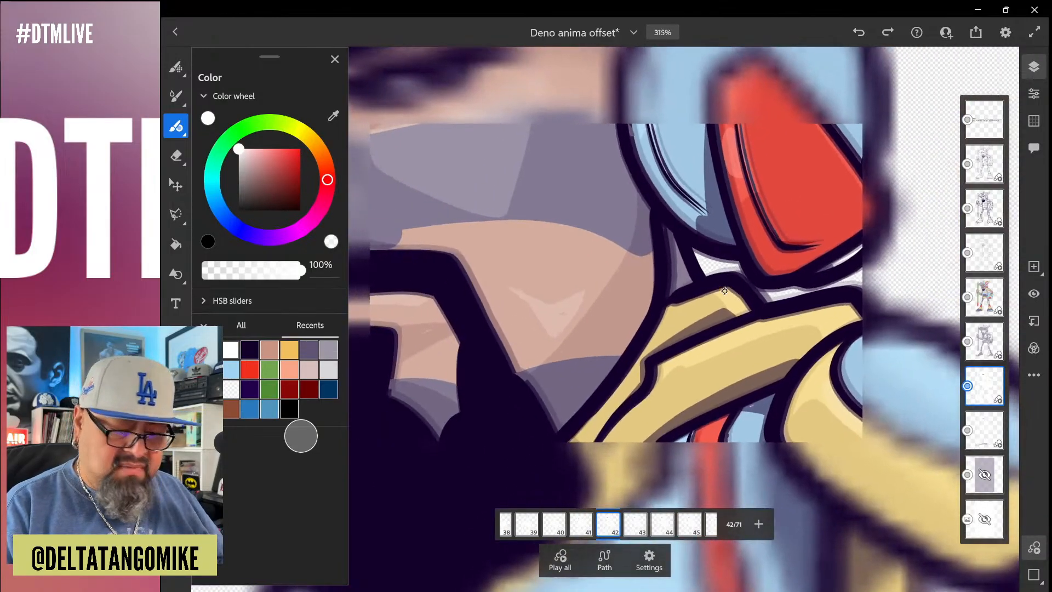
{"action": "scroll", "coordinate": [724, 291], "scroll_direction": "up", "scroll_amount": 5}
Paint the neck gap behind the jaw with the recent skin tone on the Colors layer
{"action": "left_click", "coordinate": [984, 297]}
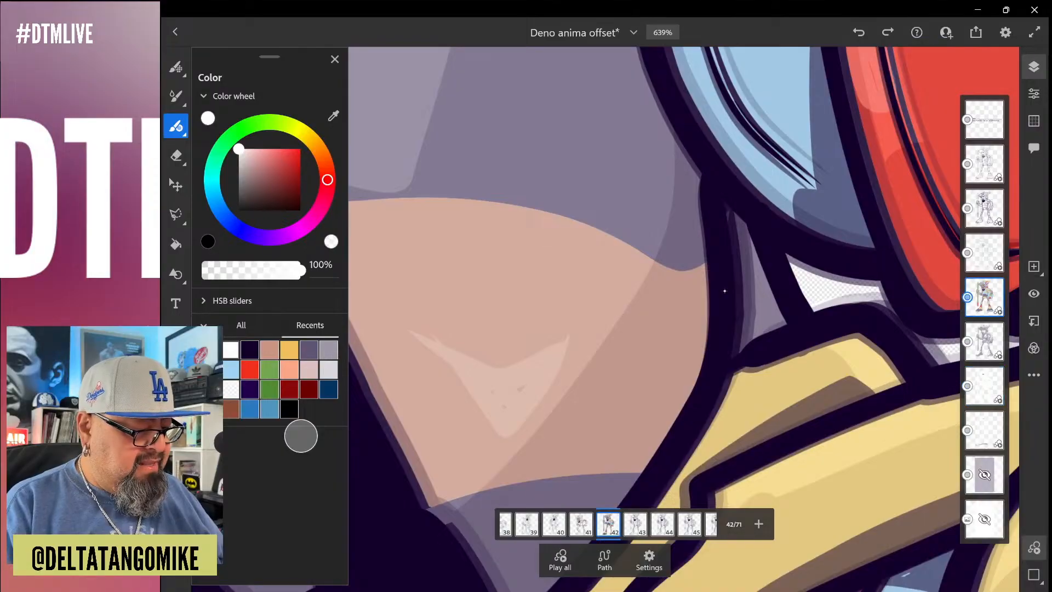
{"action": "left_click", "coordinate": [269, 349]}
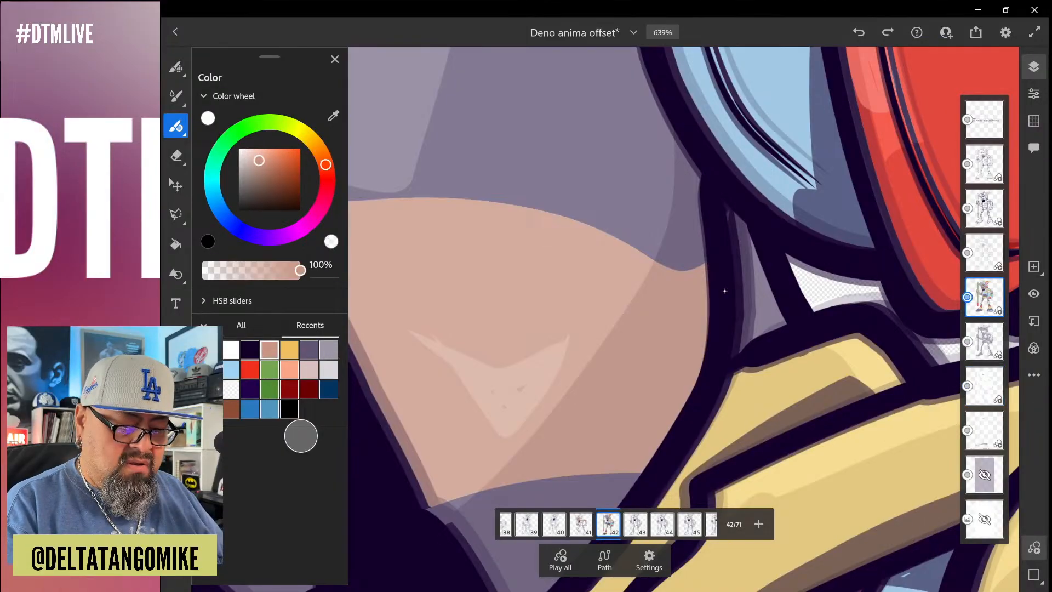
{"action": "key", "text": "g"}
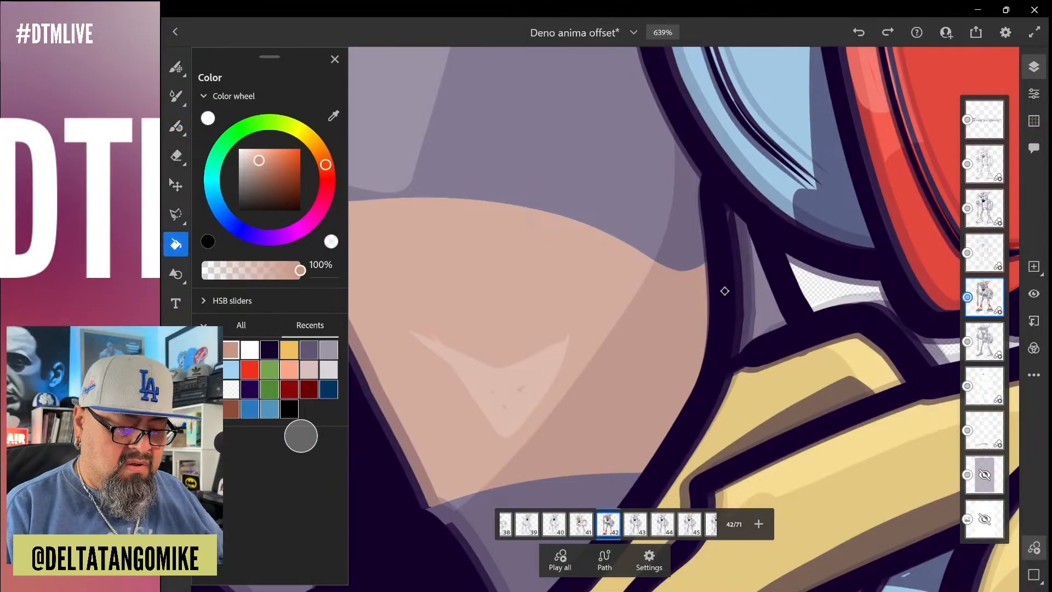
{"action": "left_click", "coordinate": [725, 290]}
{"action": "key", "text": "ctrl+z"}
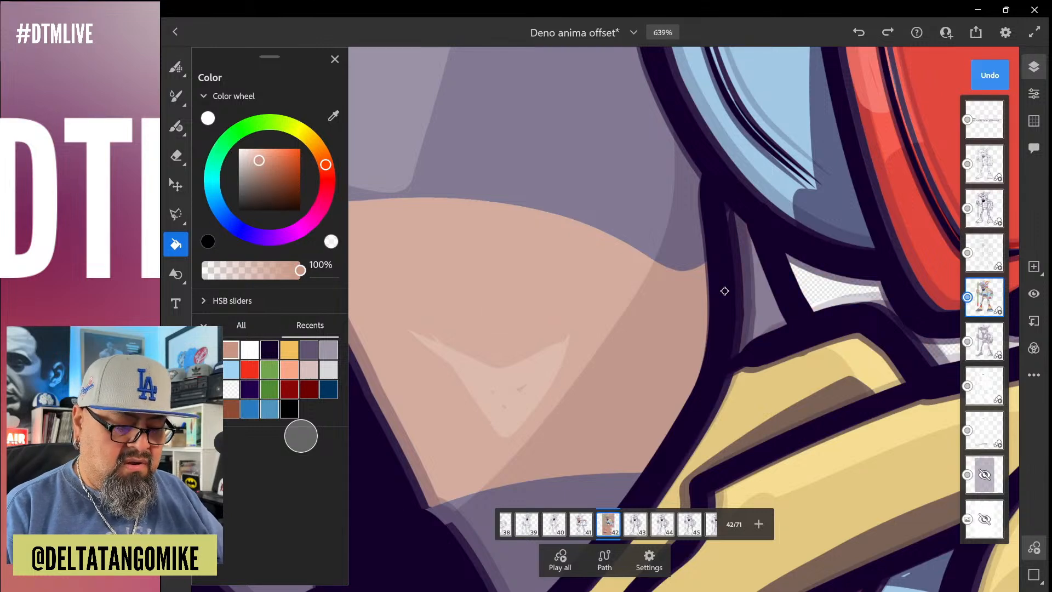
{"action": "scroll", "coordinate": [724, 291], "scroll_direction": "down", "scroll_amount": 2}
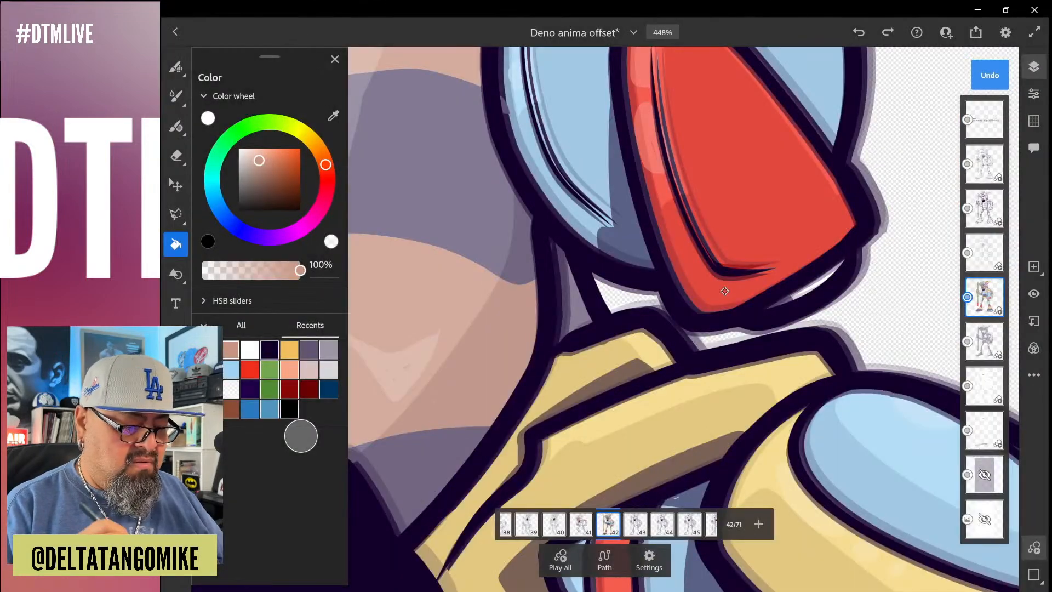
{"action": "scroll", "coordinate": [724, 291], "scroll_direction": "up", "scroll_amount": 2}
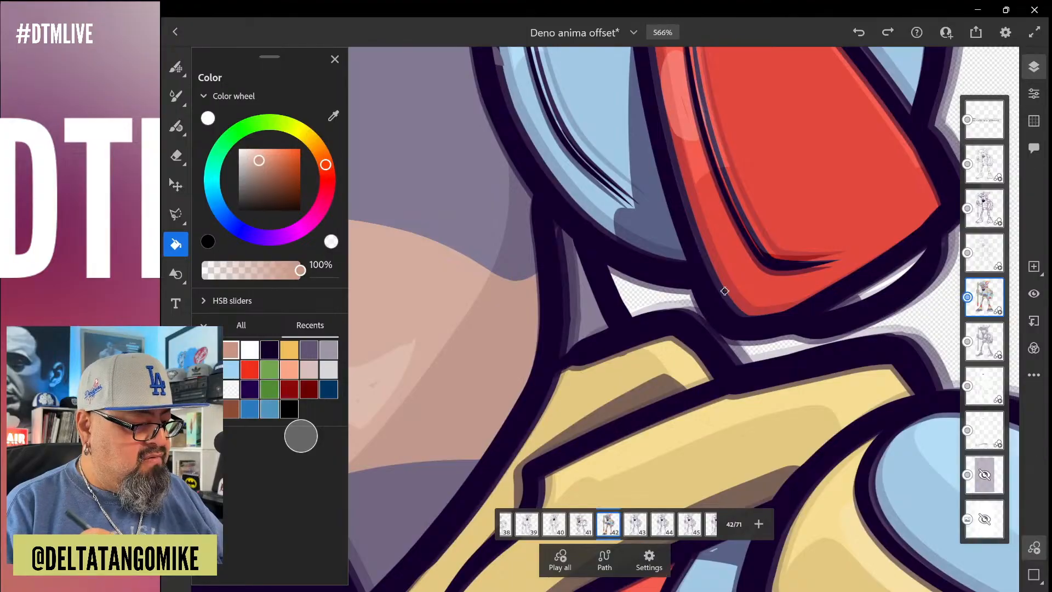
{"action": "key", "text": "b"}
{"action": "mouse_move", "coordinate": [561, 236]}
{"action": "left_mouse_down"}
{"action": "mouse_move", "coordinate": [583, 329]}
{"action": "mouse_move", "coordinate": [567, 336]}
{"action": "mouse_move", "coordinate": [564, 353]}
{"action": "mouse_move", "coordinate": [555, 222]}
{"action": "left_mouse_up"}
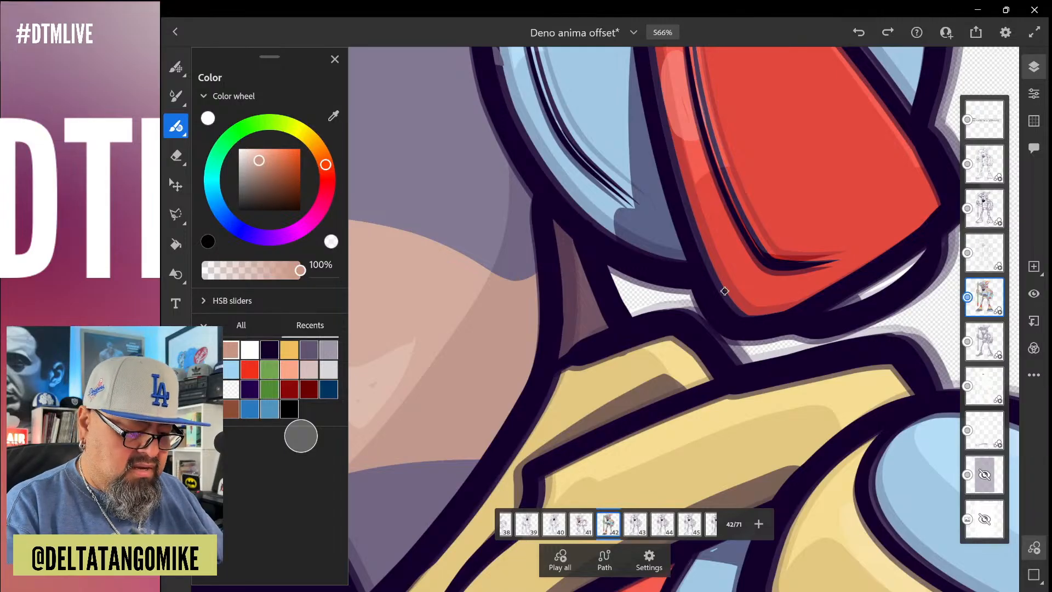
Compare the neck gap with and without its skin tone by undoing and redoing the stroke
{"action": "left_click", "coordinate": [859, 33]}
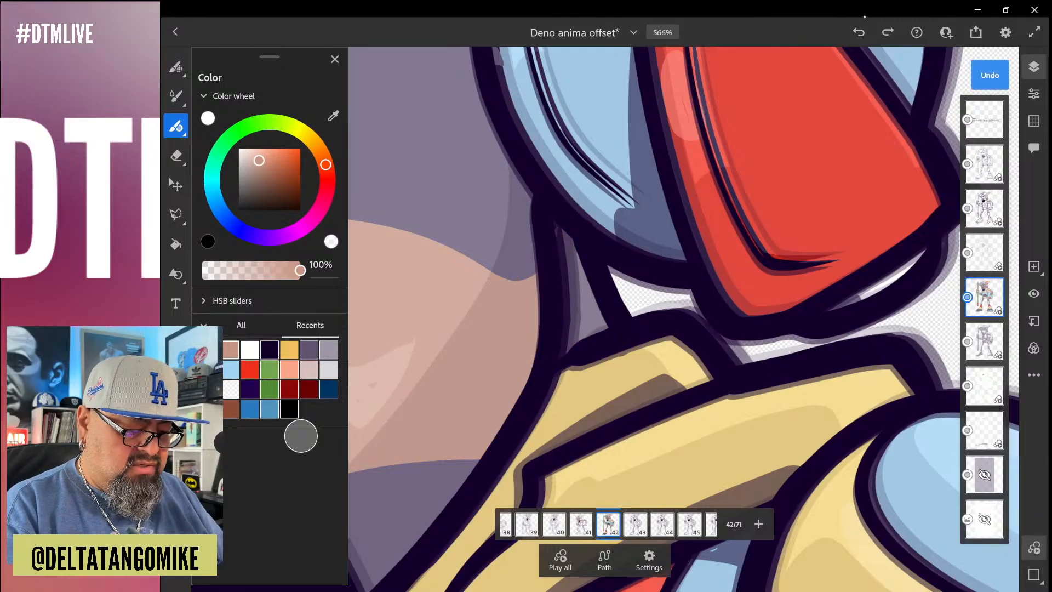
{"action": "key", "text": "ctrl+shift+z"}
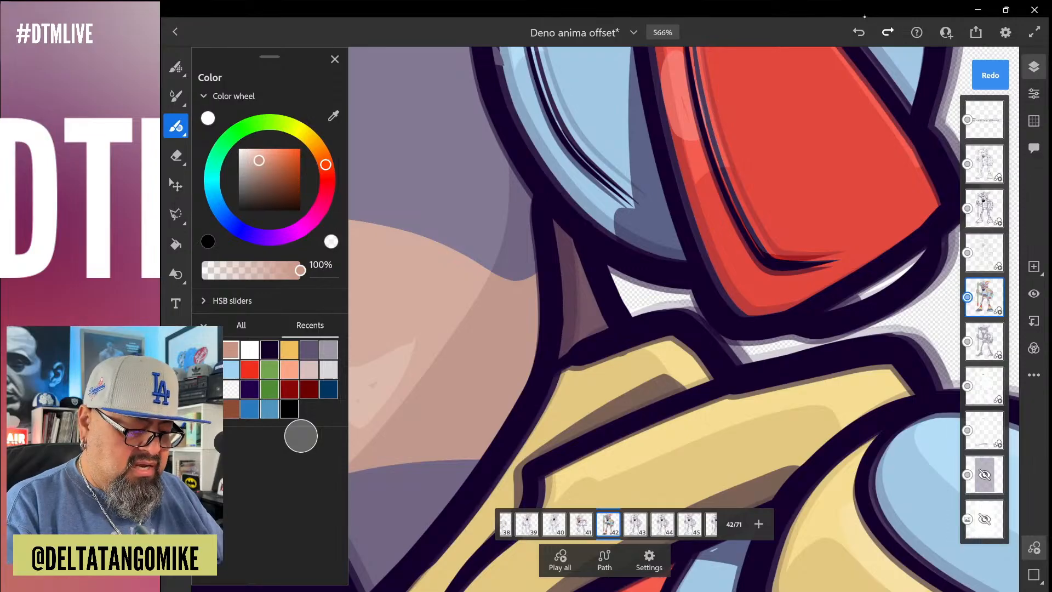
{"action": "key", "text": "ctrl+z"}
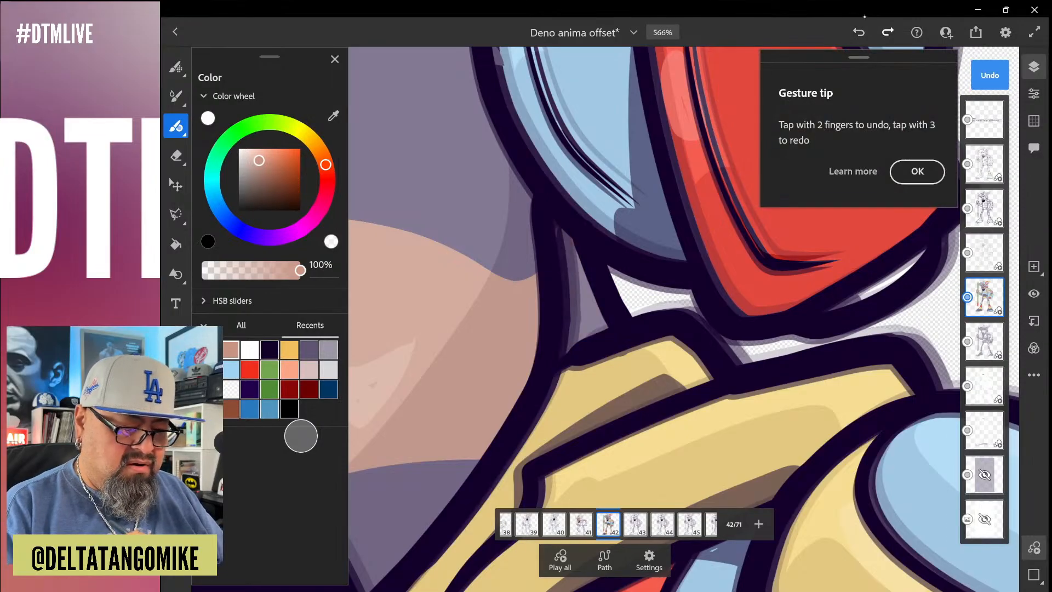
{"action": "key", "text": "ctrl+shift+z"}
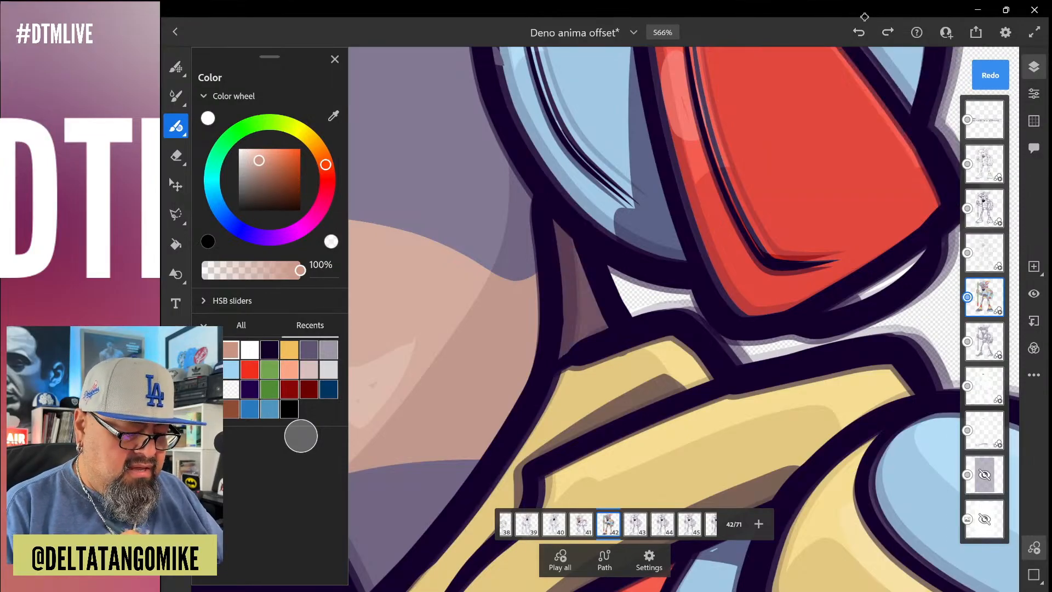
On frame 41 of the Colors layer, color the small arm gaps between the torso and the pencil-holding forearm with the skin tone
{"action": "scroll", "coordinate": [683, 319], "scroll_direction": "down", "scroll_amount": 1}
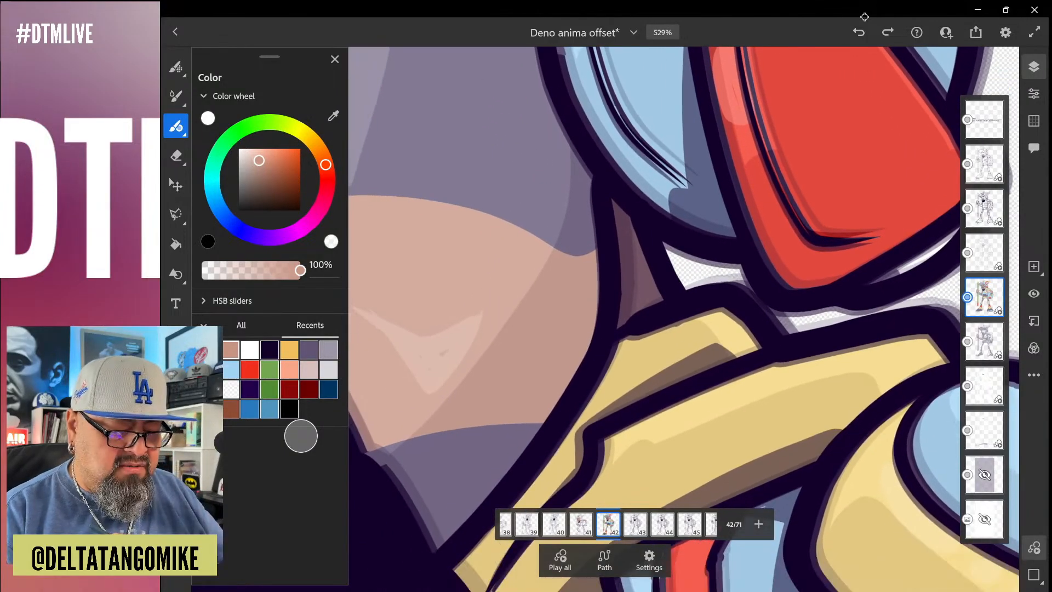
{"action": "scroll", "coordinate": [684, 319], "scroll_direction": "down", "scroll_amount": 5}
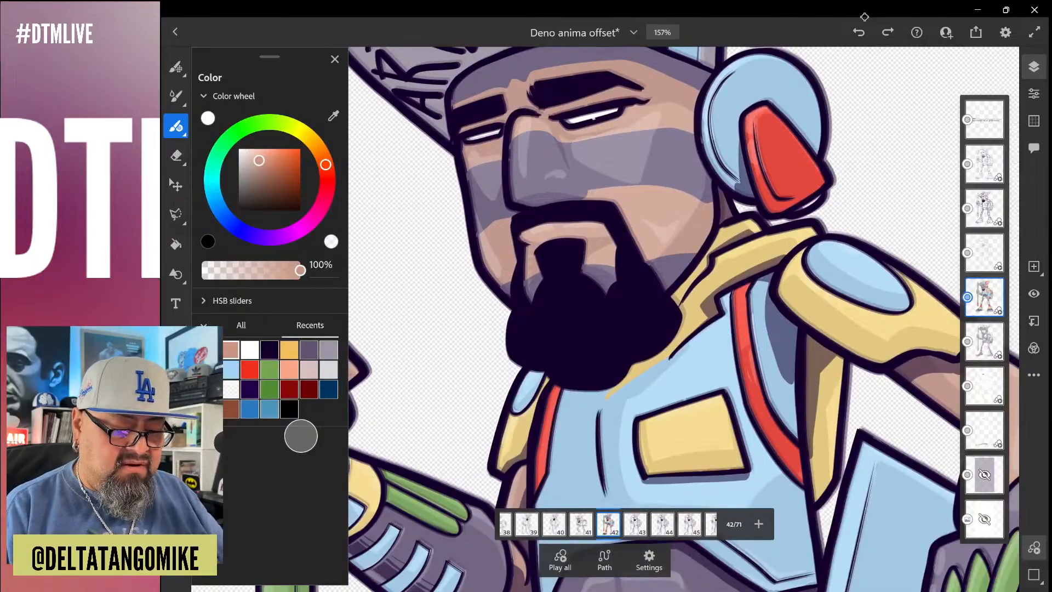
{"action": "scroll", "coordinate": [684, 319], "scroll_direction": "down", "scroll_amount": 4}
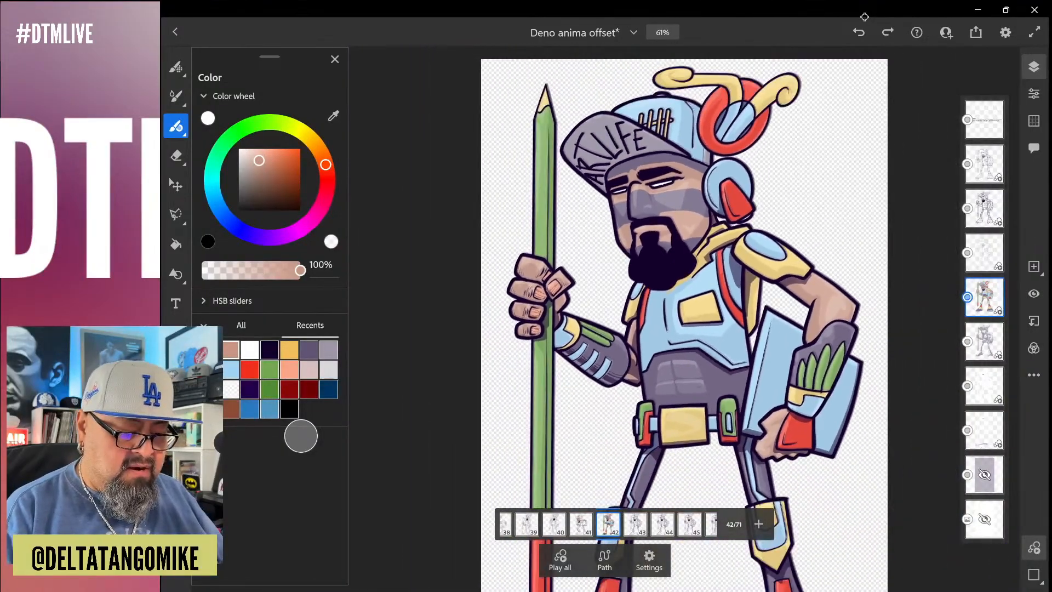
{"action": "key", "text": "Left"}
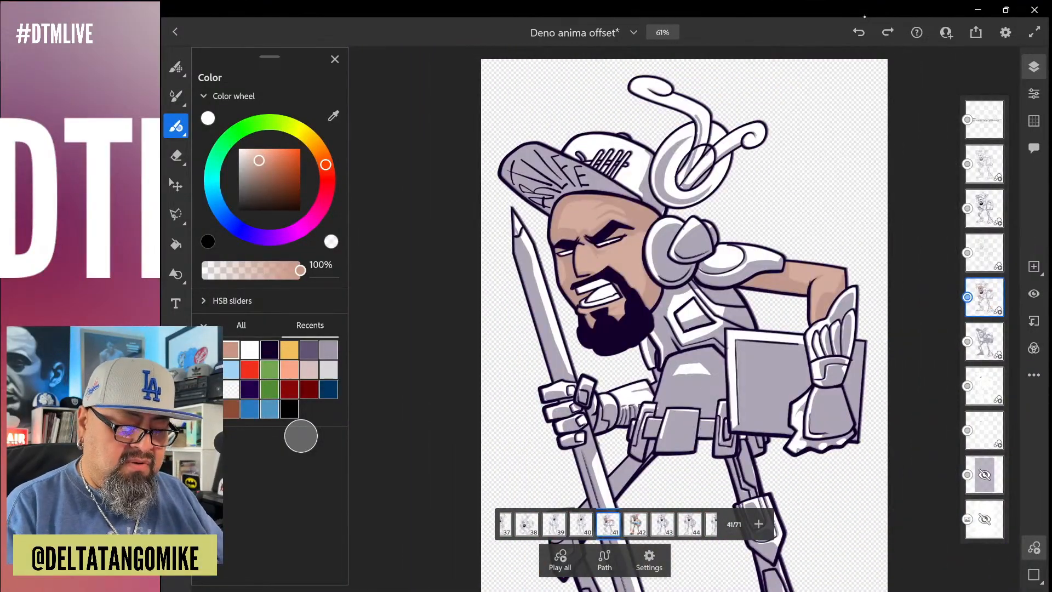
{"action": "scroll", "coordinate": [600, 423], "scroll_direction": "up", "scroll_amount": 5}
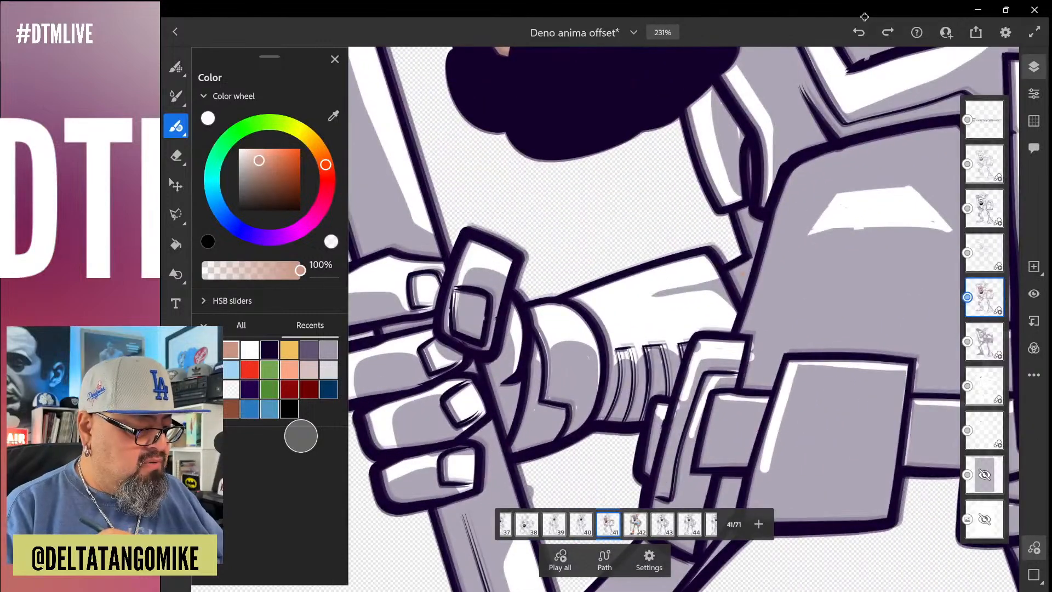
{"action": "key", "text": "g"}
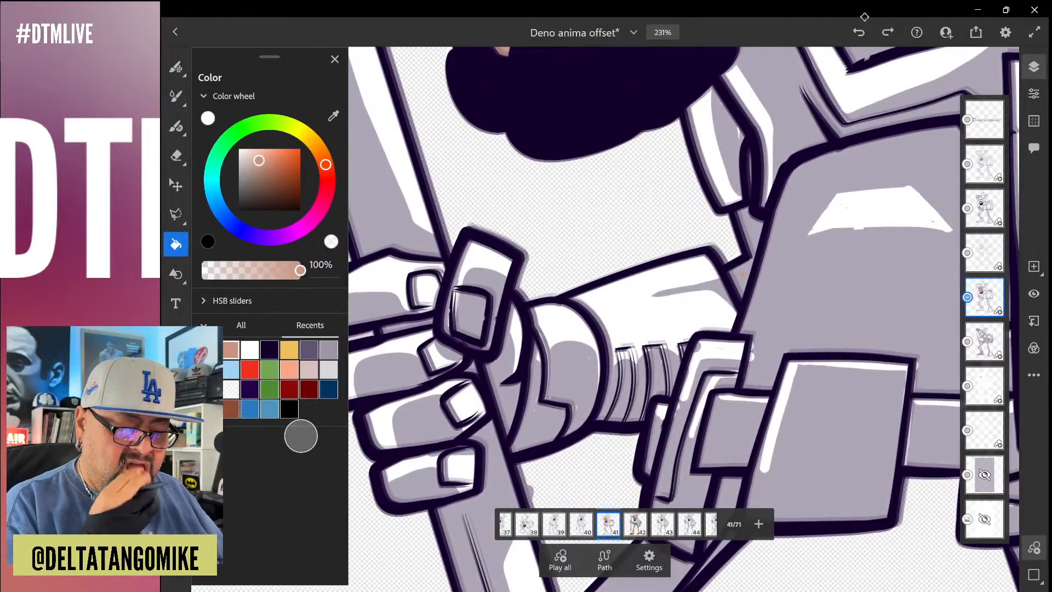
{"action": "scroll", "coordinate": [683, 319], "scroll_direction": "up", "scroll_amount": 5}
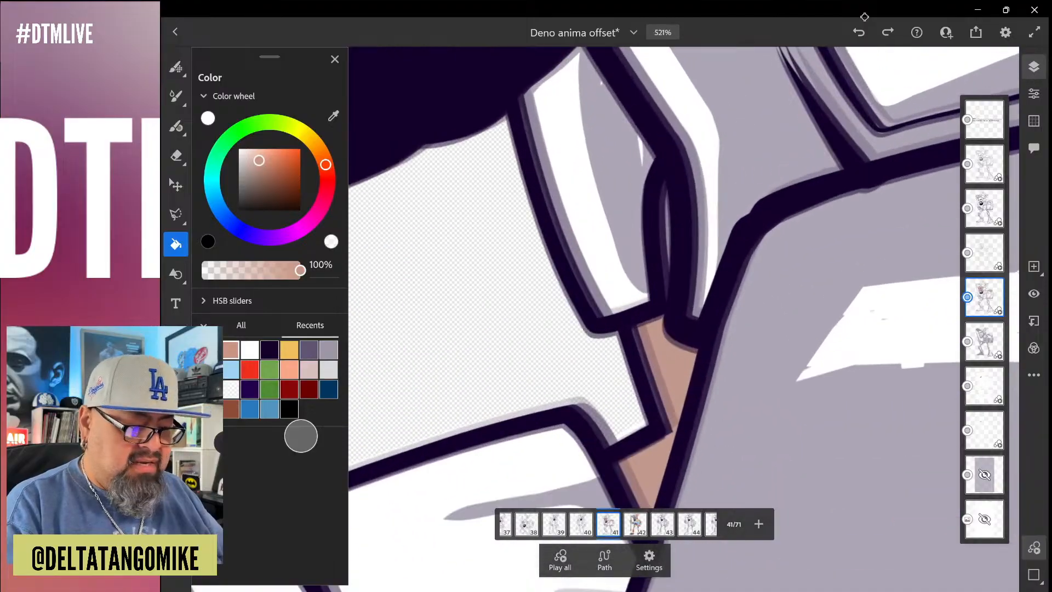
{"action": "key", "text": "b"}
{"action": "left_click_drag", "start_coordinate": [664, 181], "coordinate": [666, 289]}
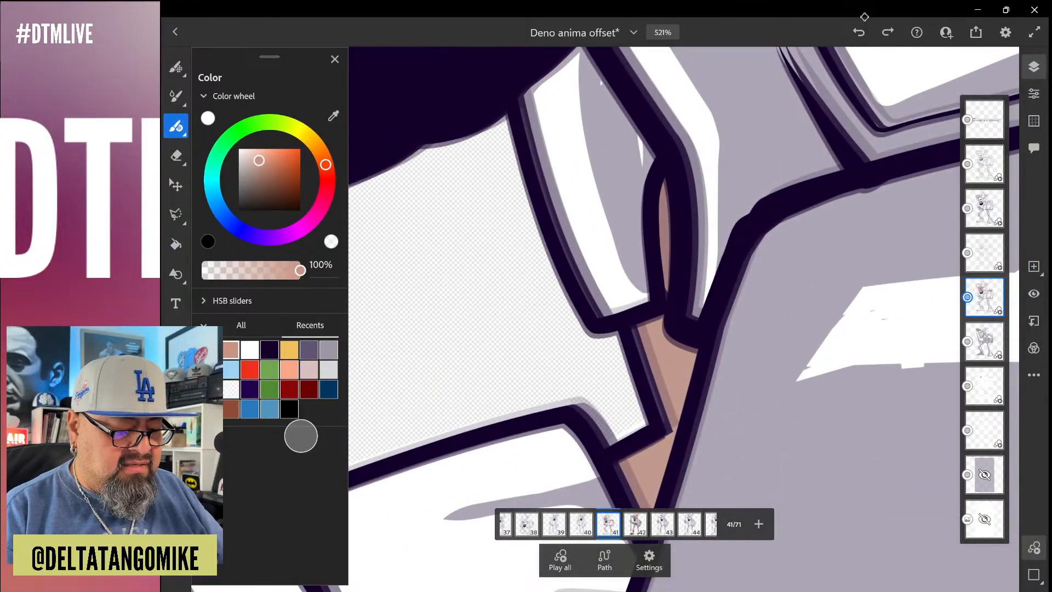
Fill the thumb, palm and all four fingers of the pencil-holding hand on frame 41 with the skin tone
{"action": "scroll", "coordinate": [697, 219], "scroll_direction": "down", "scroll_amount": 8}
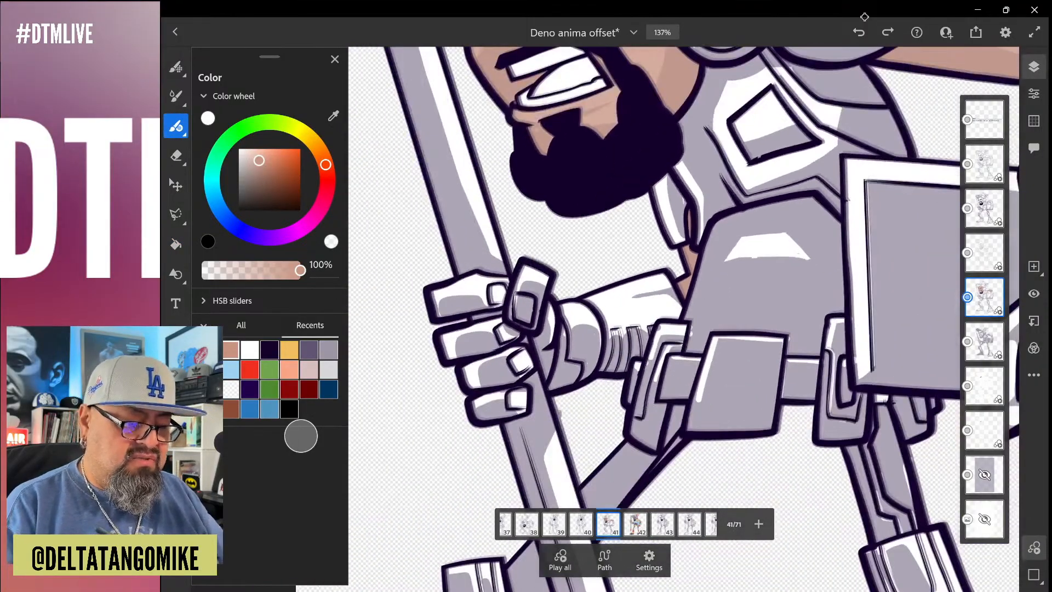
{"action": "scroll", "coordinate": [526, 318], "scroll_direction": "up", "scroll_amount": 4}
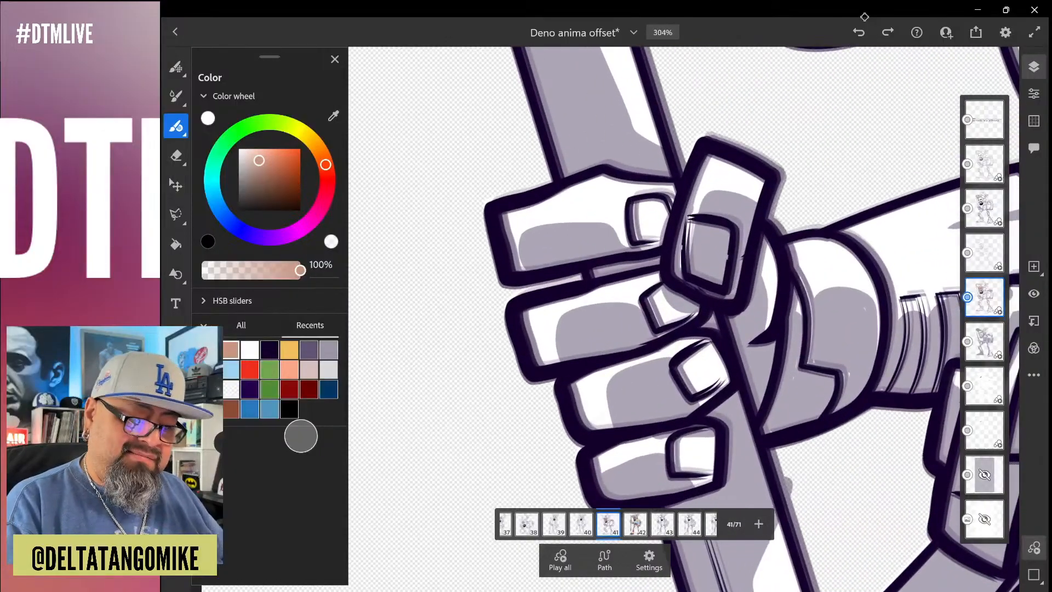
{"action": "left_click", "coordinate": [176, 244]}
{"action": "left_click", "coordinate": [724, 187]}
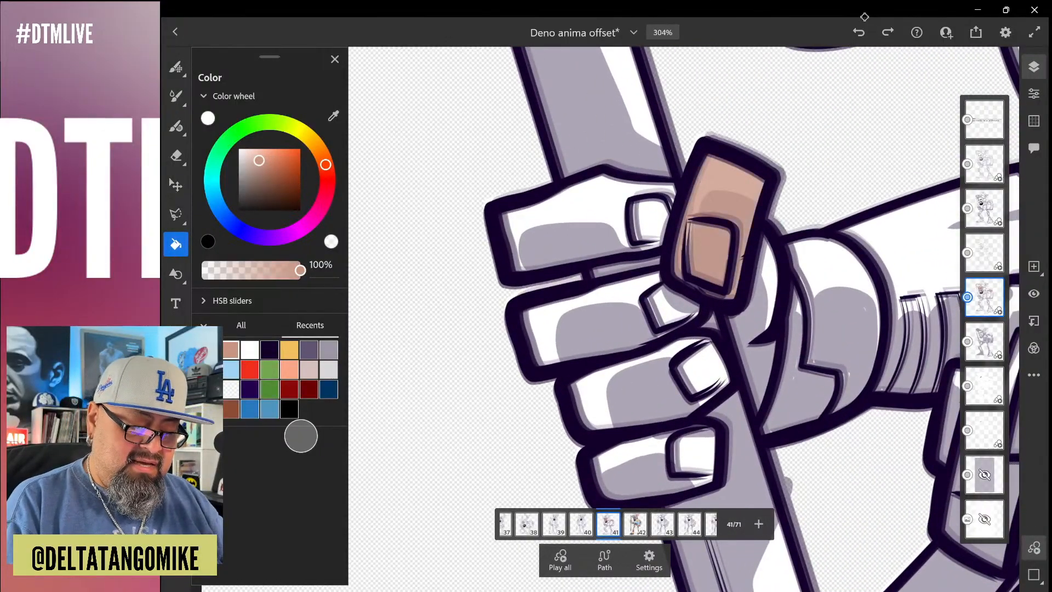
{"action": "left_click", "coordinate": [769, 285]}
{"action": "left_click", "coordinate": [630, 460]}
{"action": "left_click", "coordinate": [695, 458]}
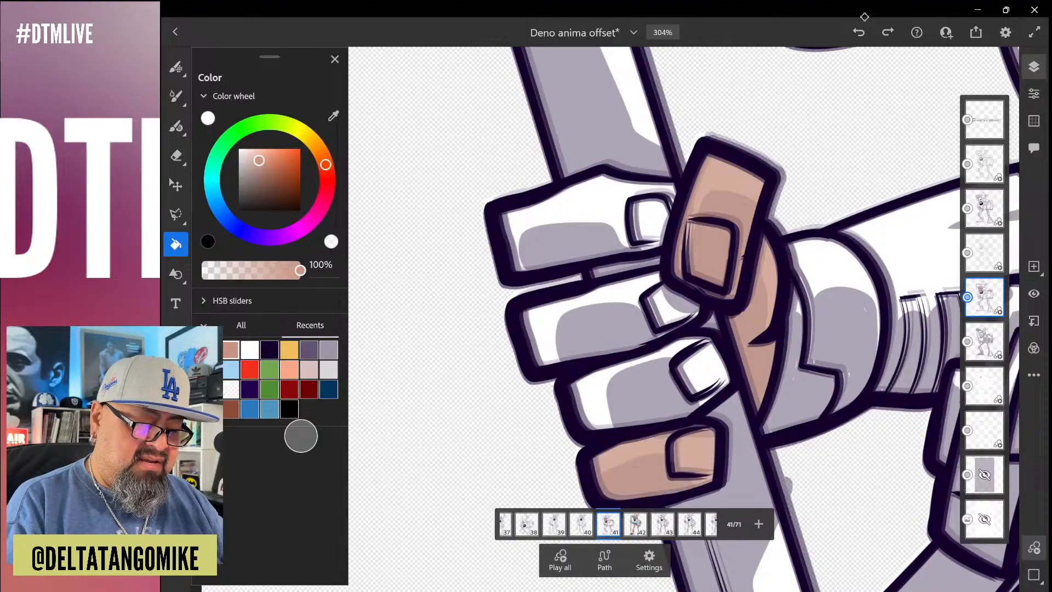
{"action": "left_click", "coordinate": [630, 384]}
{"action": "left_click", "coordinate": [707, 399]}
{"action": "left_click", "coordinate": [592, 323]}
{"action": "left_click", "coordinate": [671, 307]}
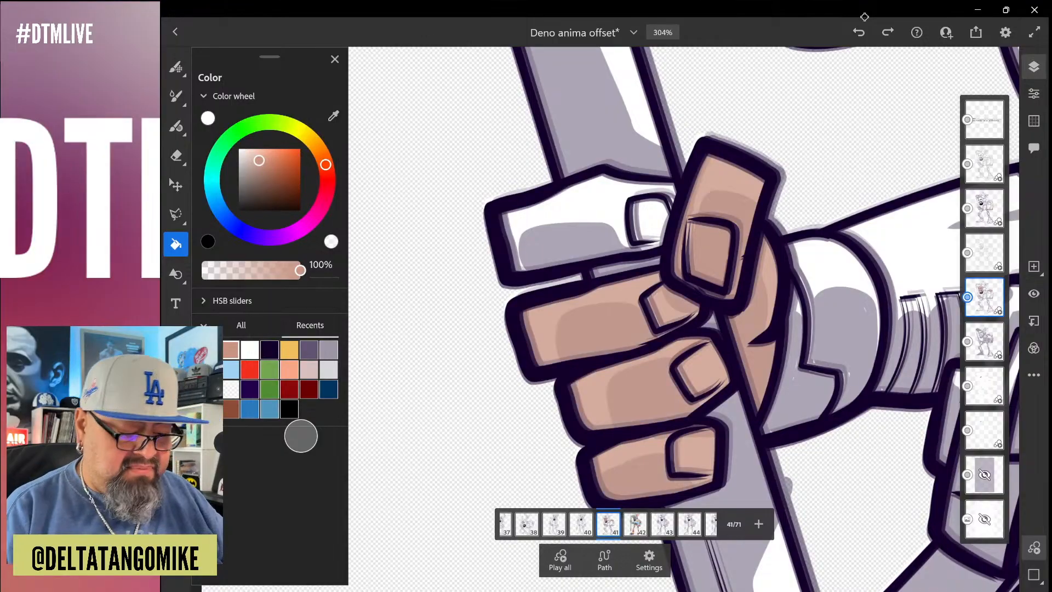
{"action": "left_click", "coordinate": [565, 241]}
Fill the exposed hand at the lower corner of the book on frame 41 with the skin tone
{"action": "scroll", "coordinate": [602, 285], "scroll_direction": "down", "scroll_amount": 10}
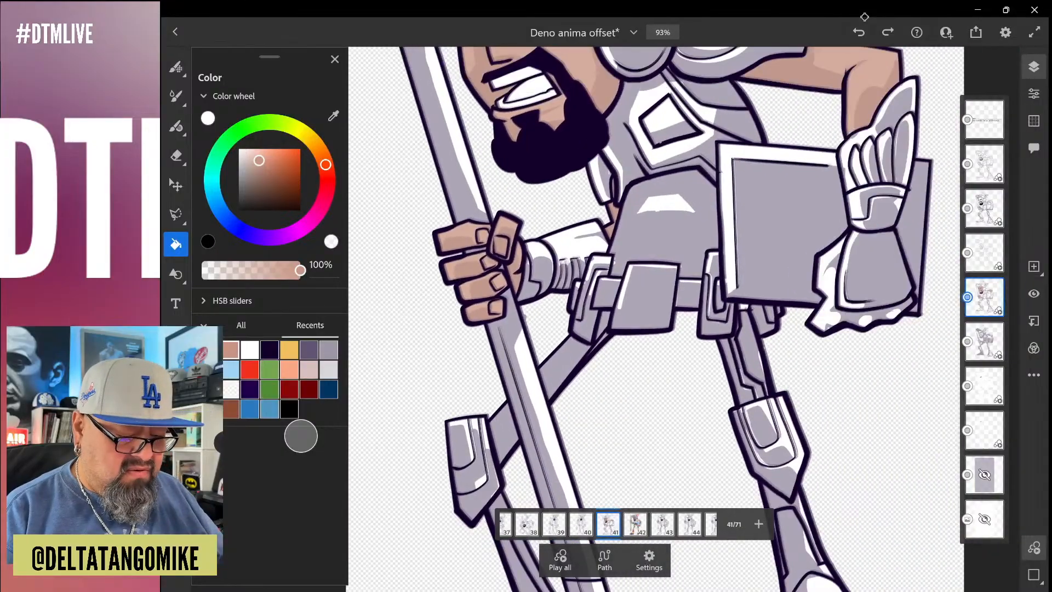
{"action": "scroll", "coordinate": [603, 285], "scroll_direction": "down", "scroll_amount": 4}
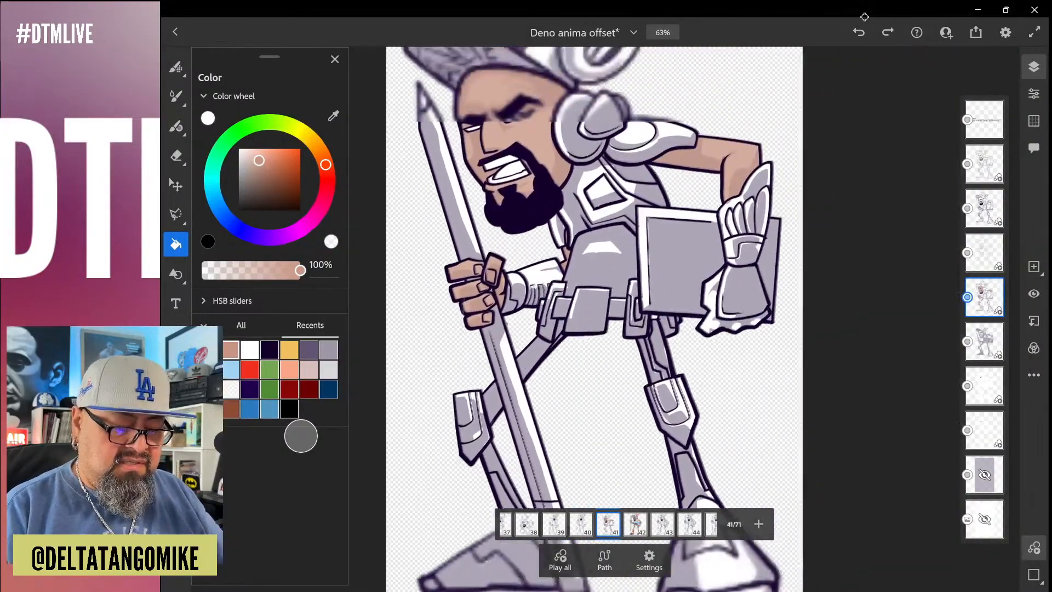
{"action": "scroll", "coordinate": [685, 302], "scroll_direction": "up", "scroll_amount": 5}
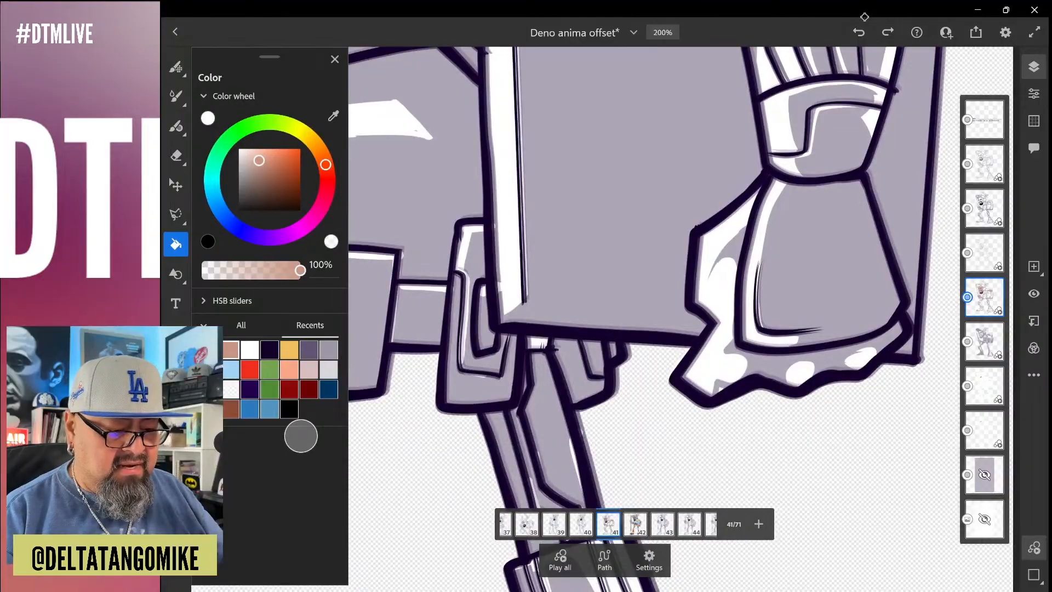
{"action": "left_click", "coordinate": [713, 263]}
{"action": "scroll", "coordinate": [685, 301], "scroll_direction": "down", "scroll_amount": 6}
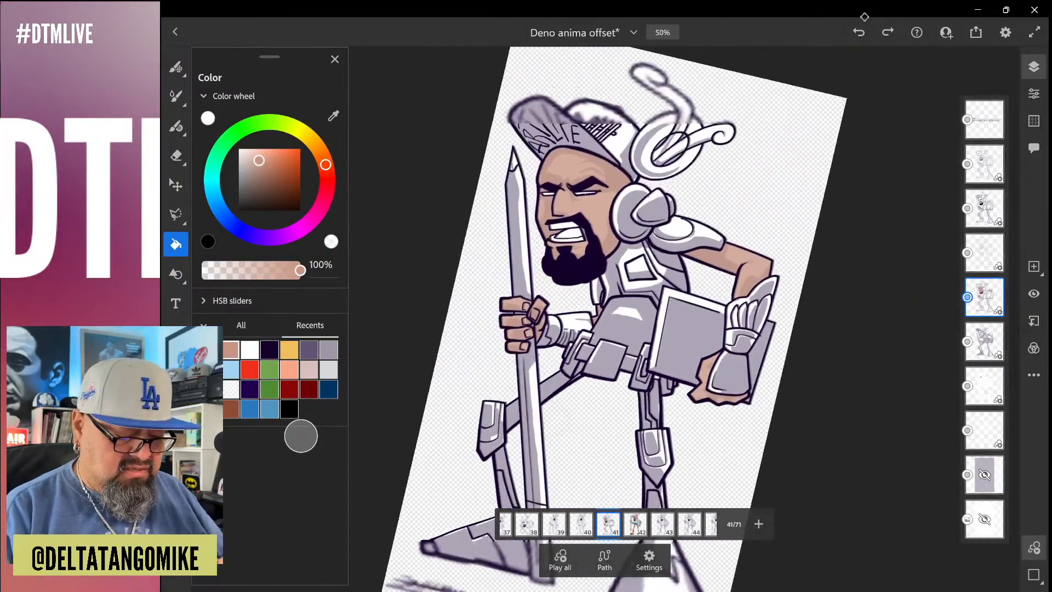
On frame 40, fill the bare upper arm, the hand at the book, the face and the mouth area with the skin tone
{"action": "key", "text": "Left"}
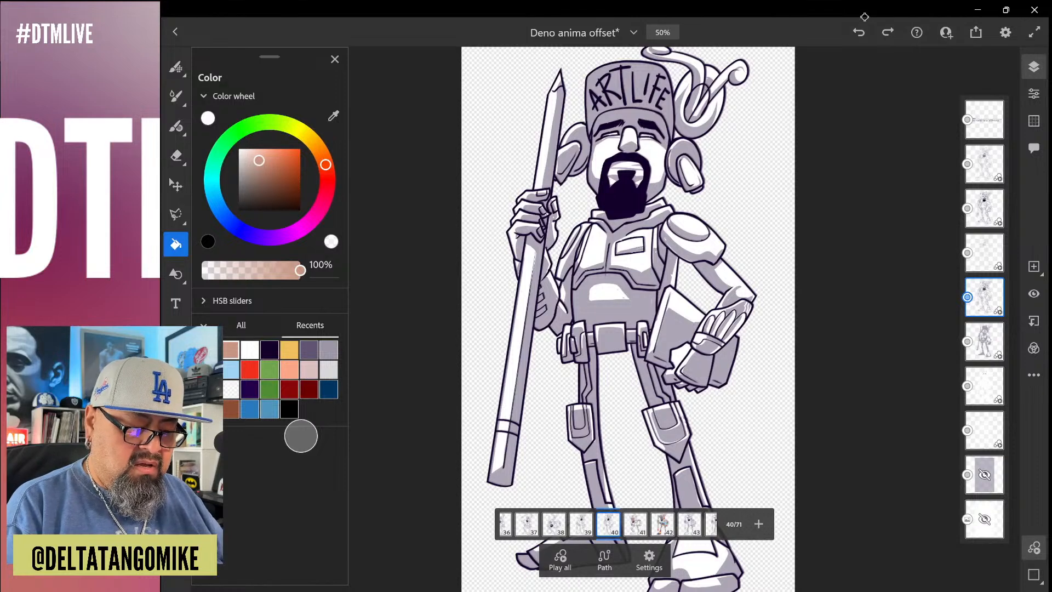
{"action": "left_click", "coordinate": [730, 282]}
{"action": "left_click", "coordinate": [678, 363]}
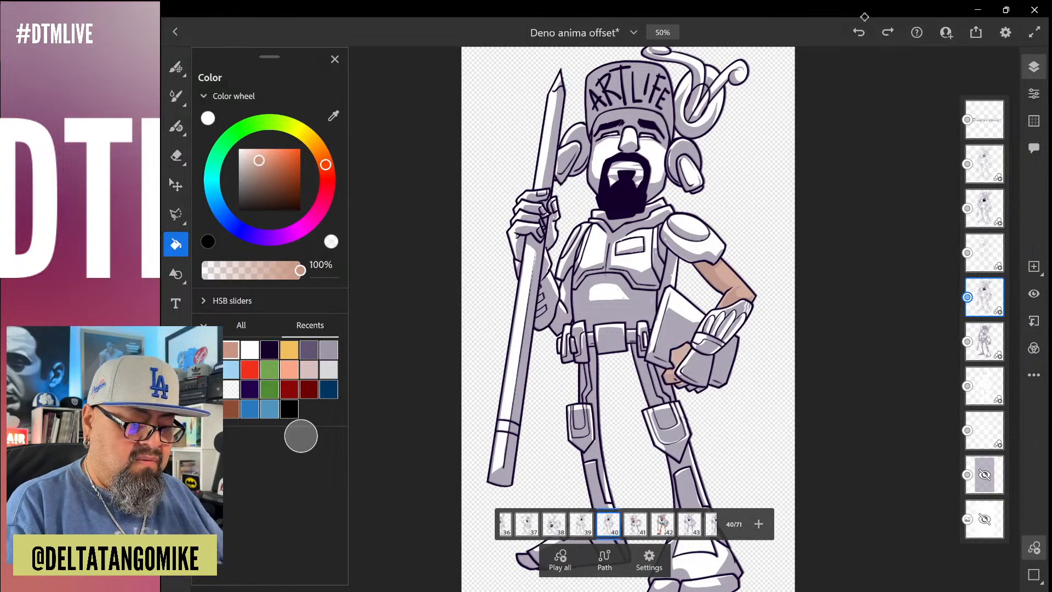
{"action": "left_click", "coordinate": [603, 159]}
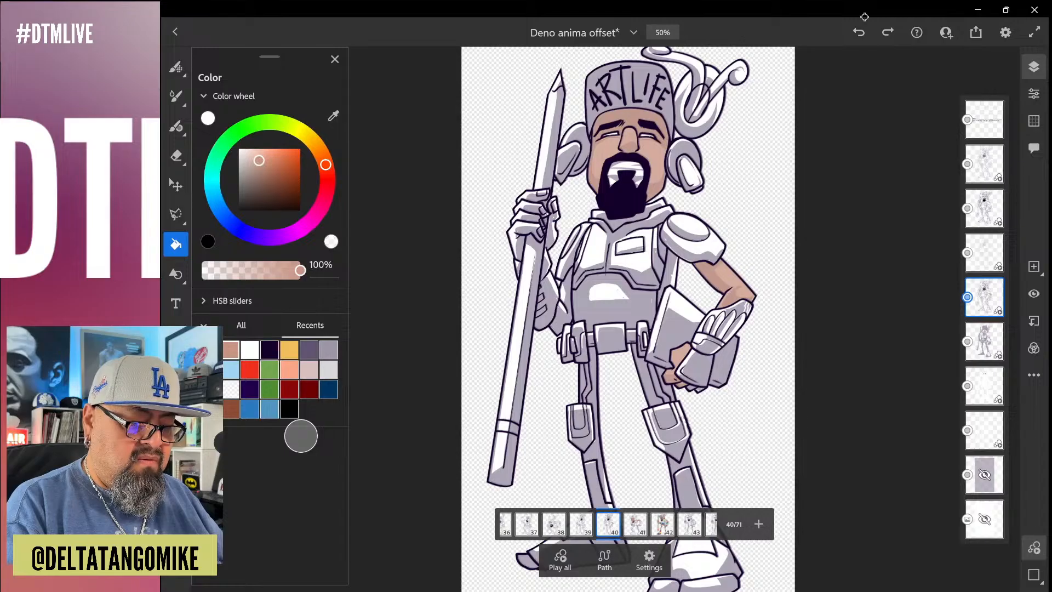
{"action": "left_click", "coordinate": [624, 173]}
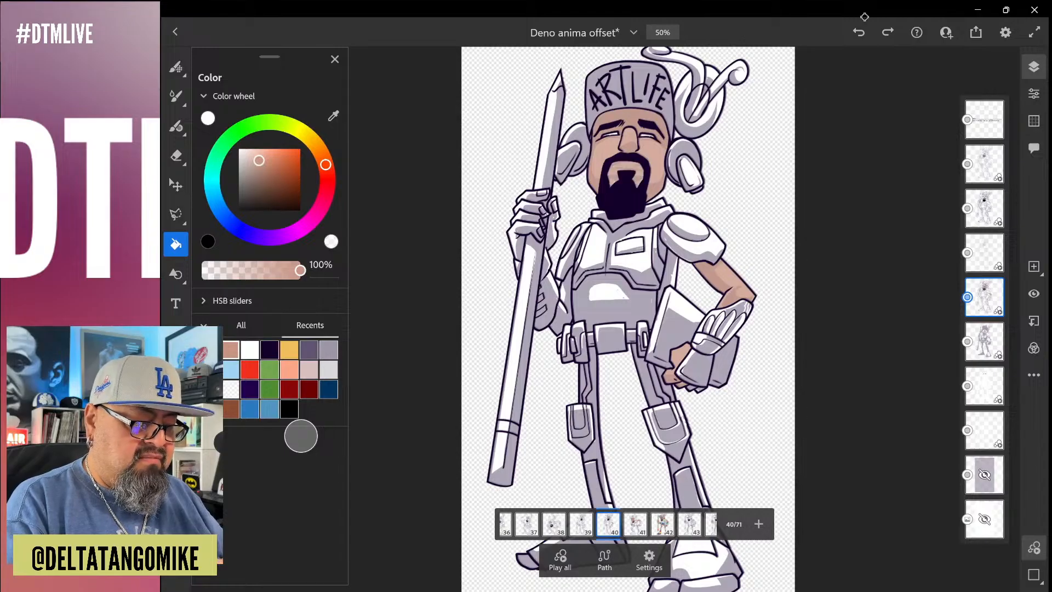
Fill the lowest finger, wrist, thumb side and forearm of the pencil-holding arm on frame 40 with the skin tone
{"action": "left_click", "coordinate": [519, 235]}
{"action": "scroll", "coordinate": [476, 197], "scroll_direction": "up", "scroll_amount": 6}
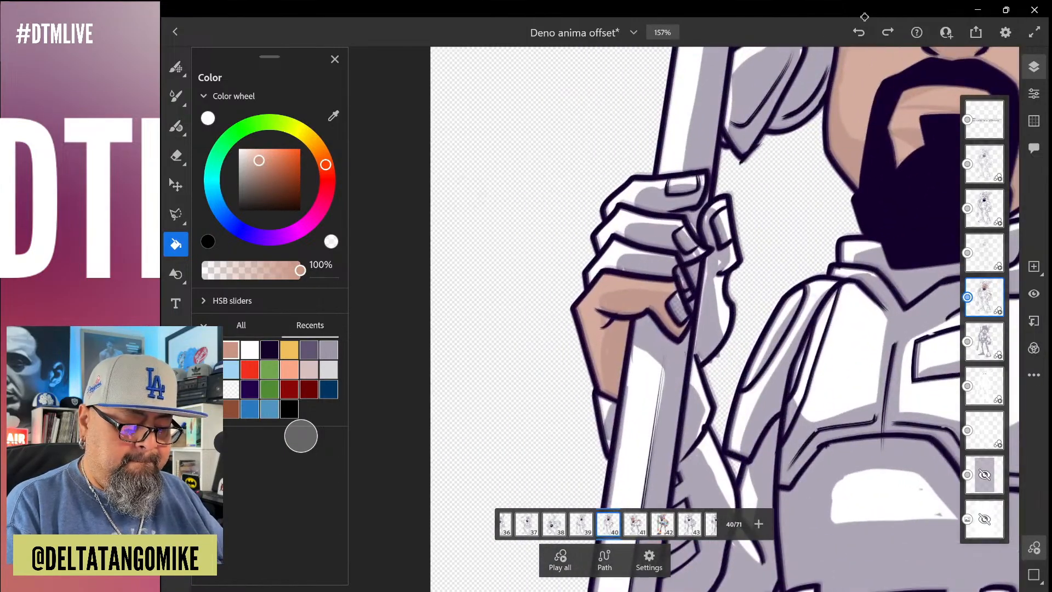
{"action": "left_click", "coordinate": [715, 307]}
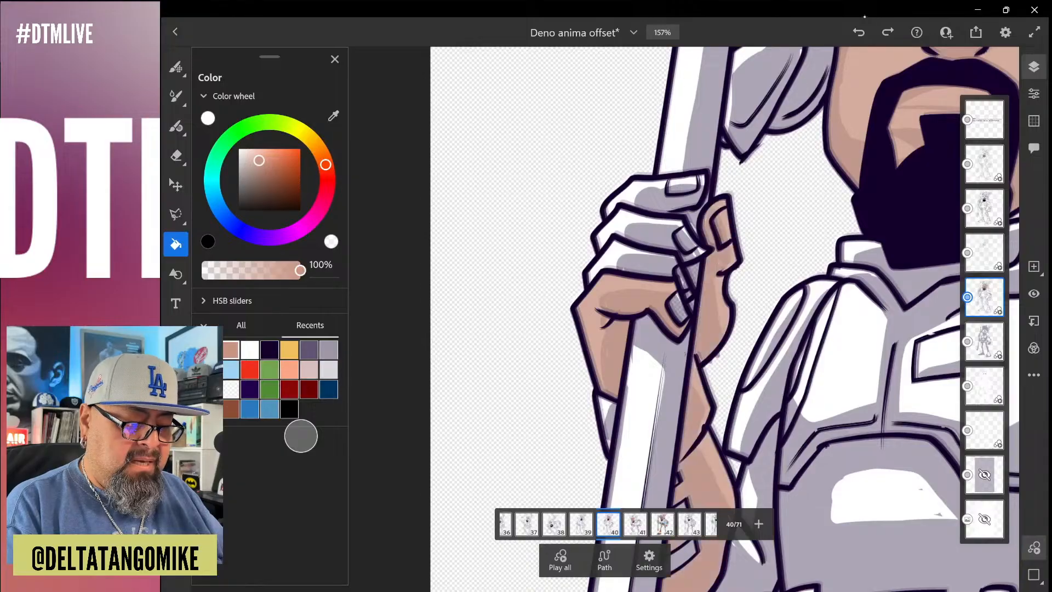
Try to fill the two upper fingers of the pencil-holding hand with the skin tone
{"action": "left_click", "coordinate": [637, 196]}
{"action": "left_click", "coordinate": [651, 234]}
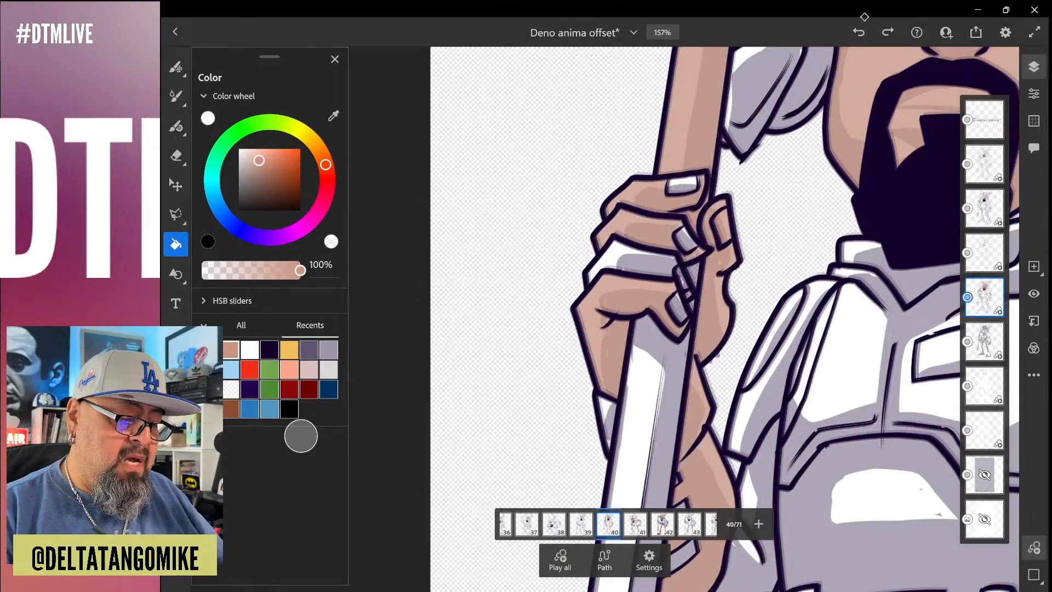
{"action": "key", "text": "ctrl+z"}
{"action": "key", "text": "ctrl+z"}
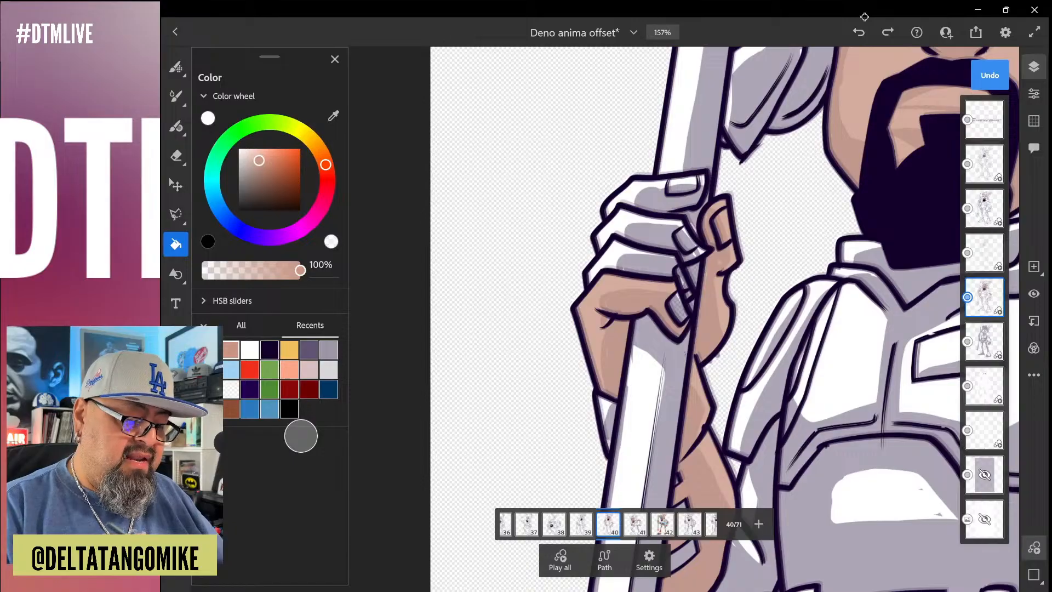
Fill the two middle fingers of the pencil-holding hand on frame 40 with the skin tone
{"action": "left_click", "coordinate": [647, 230]}
{"action": "left_click", "coordinate": [636, 259]}
Close the outline gap beneath the top finger with a brush stroke in the dark purple line color
{"action": "scroll", "coordinate": [717, 307], "scroll_direction": "up", "scroll_amount": 5}
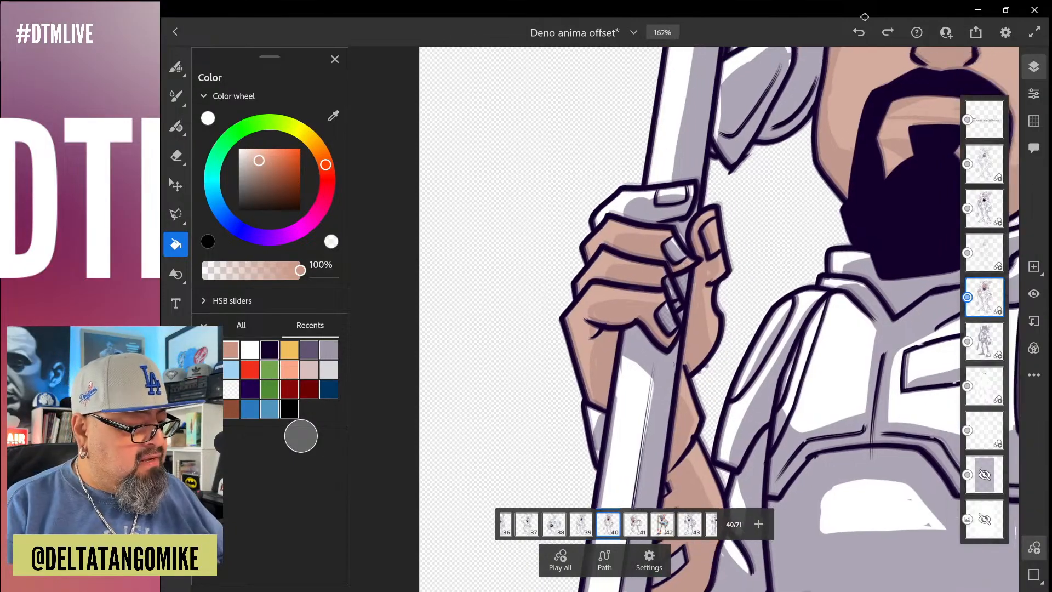
{"action": "left_click", "coordinate": [178, 132]}
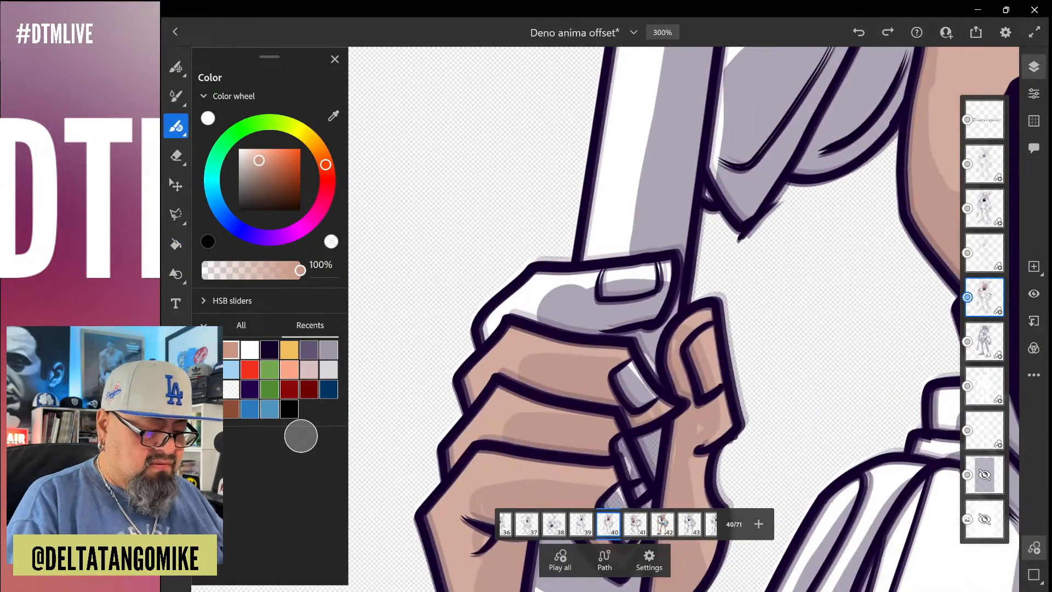
{"action": "left_click", "coordinate": [269, 349]}
{"action": "left_click_drag", "start_coordinate": [629, 328], "coordinate": [585, 332]}
Fill the top finger of the pencil-holding hand with the recent skin tone
{"action": "left_click", "coordinate": [176, 244]}
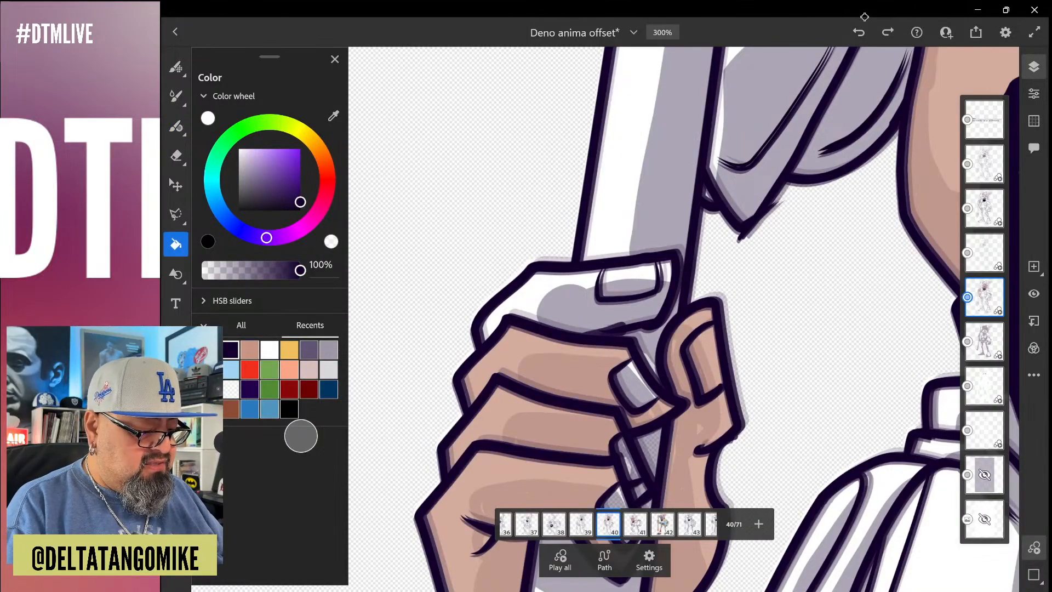
{"action": "left_click", "coordinate": [249, 350]}
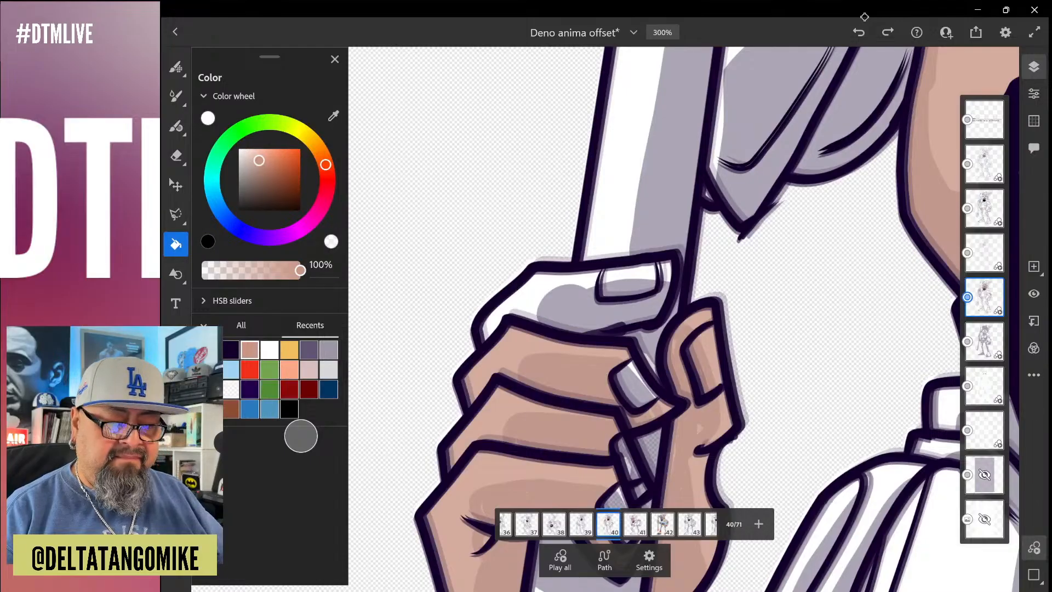
{"action": "left_click", "coordinate": [540, 296]}
{"action": "scroll", "coordinate": [550, 217], "scroll_direction": "down", "scroll_amount": 5}
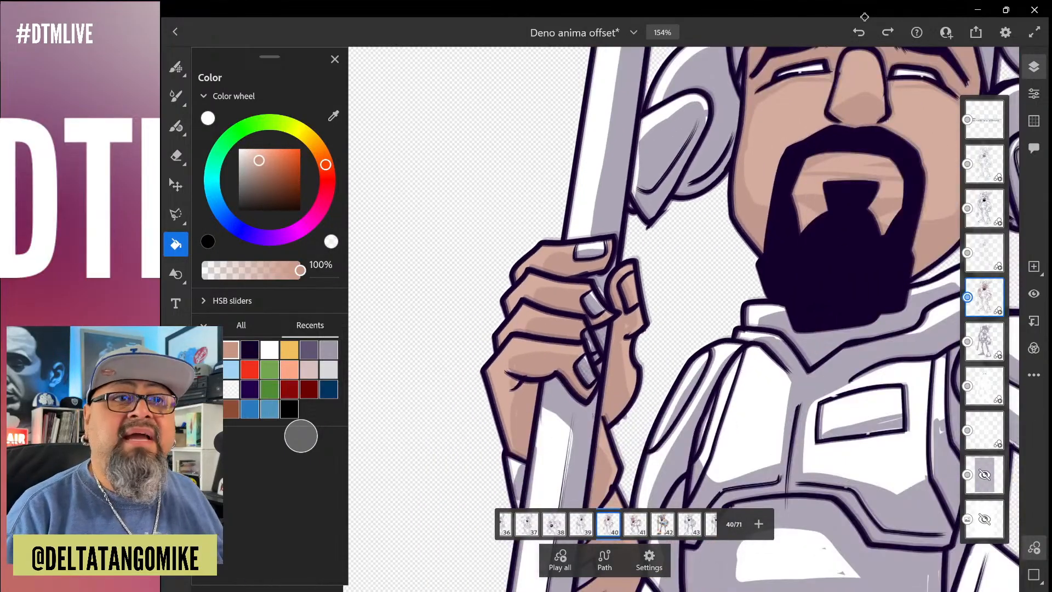
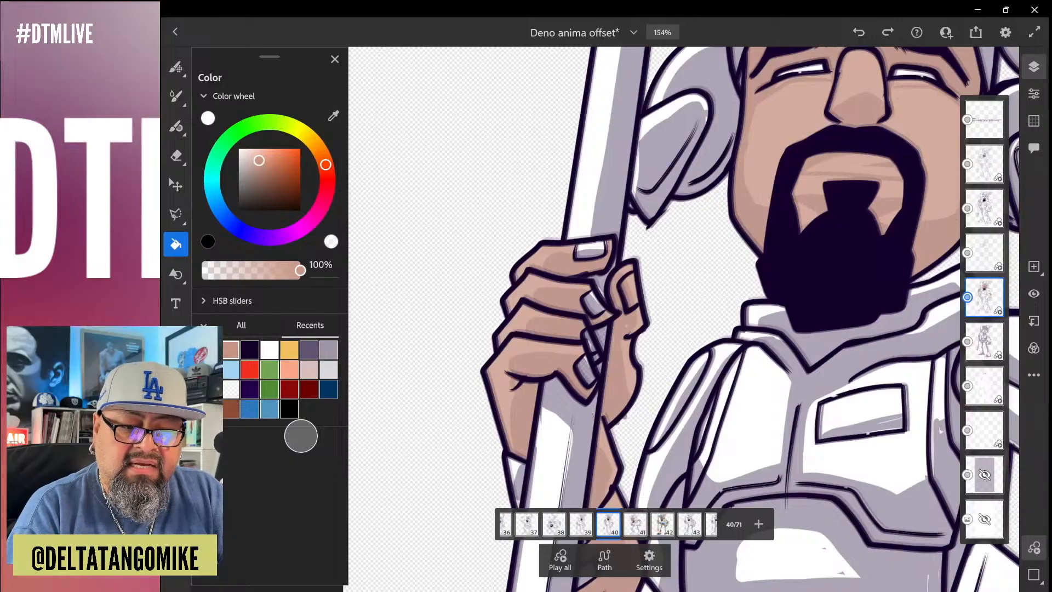
Show the layer properties and check the layers from Colors up to Hard shadow
{"action": "left_click", "coordinate": [1034, 93]}
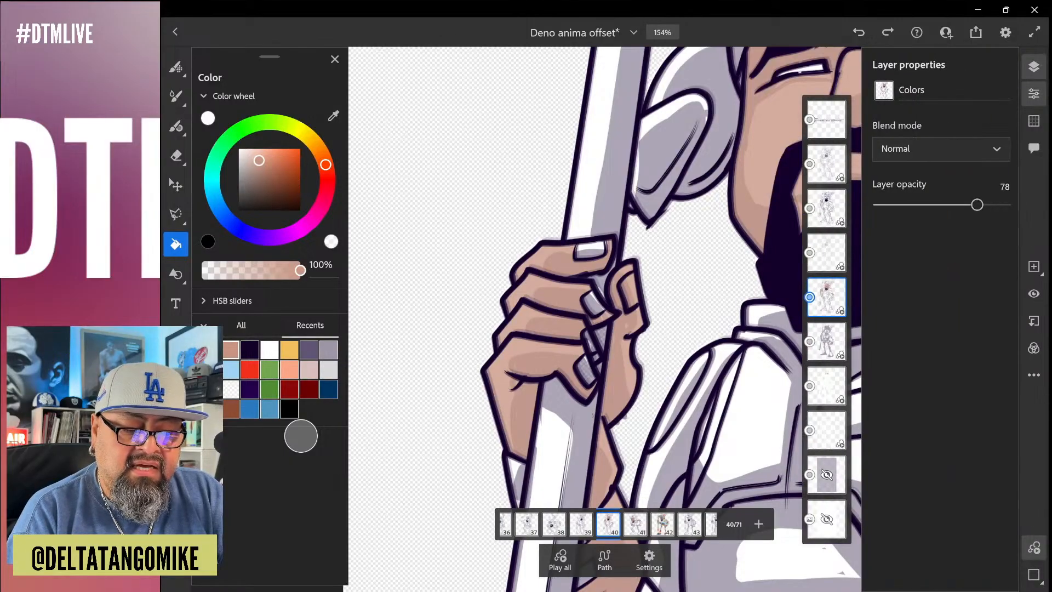
{"action": "left_click", "coordinate": [827, 252]}
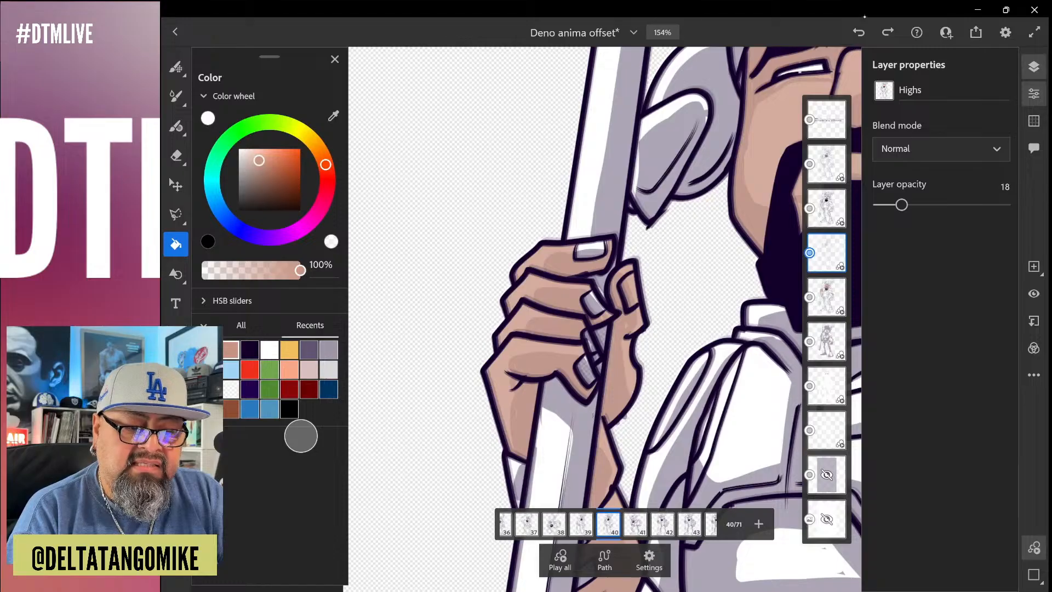
{"action": "left_click", "coordinate": [827, 208]}
{"action": "left_click", "coordinate": [827, 163]}
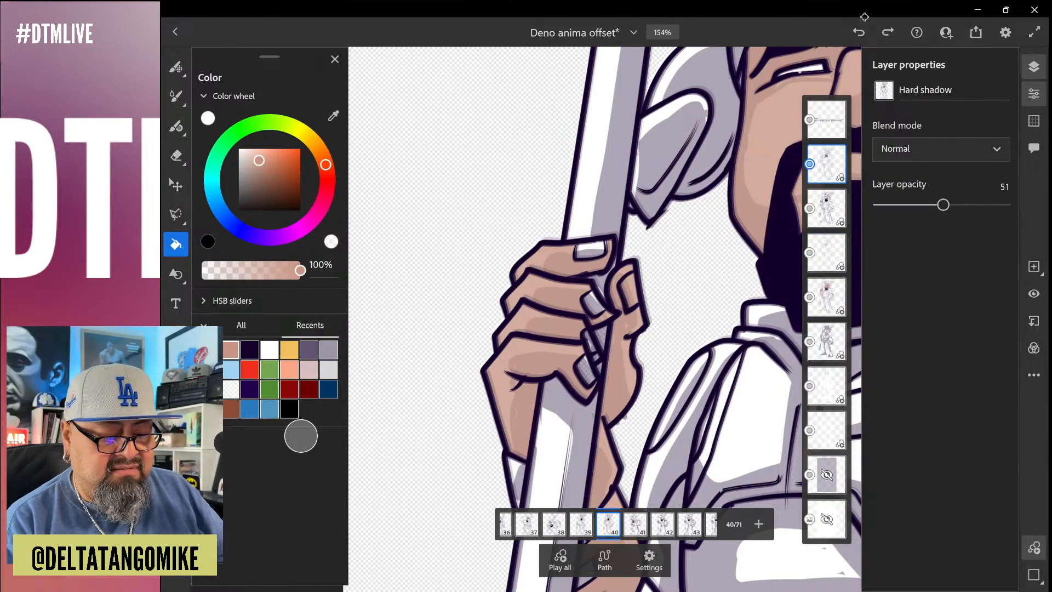
Compare the coloring and shading of frames 41 and 42 with frame 40
{"action": "scroll", "coordinate": [605, 319], "scroll_direction": "down", "scroll_amount": 5}
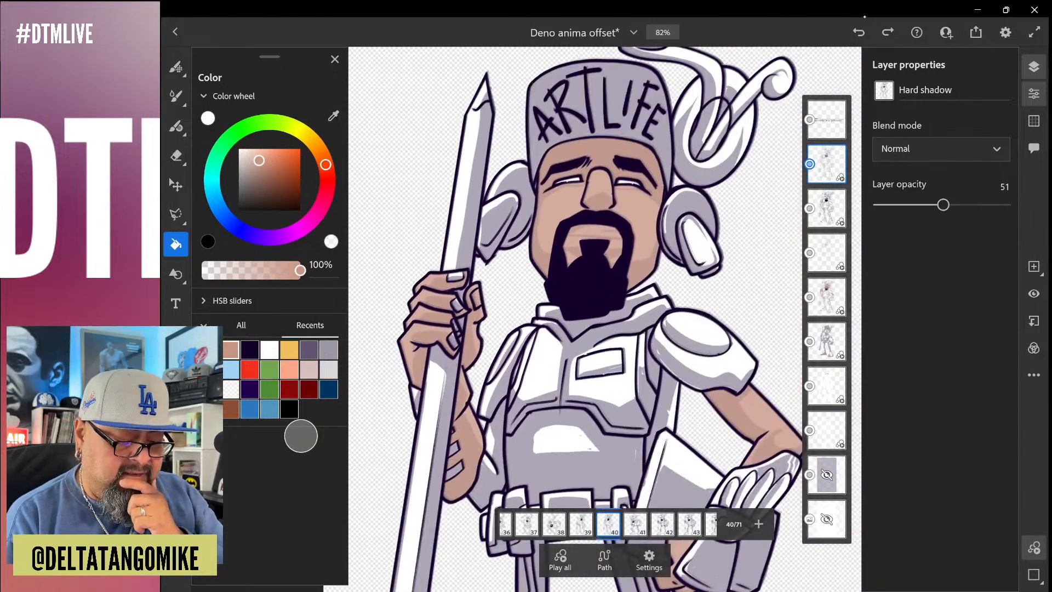
{"action": "key", "text": "Right"}
{"action": "key", "text": "Right"}
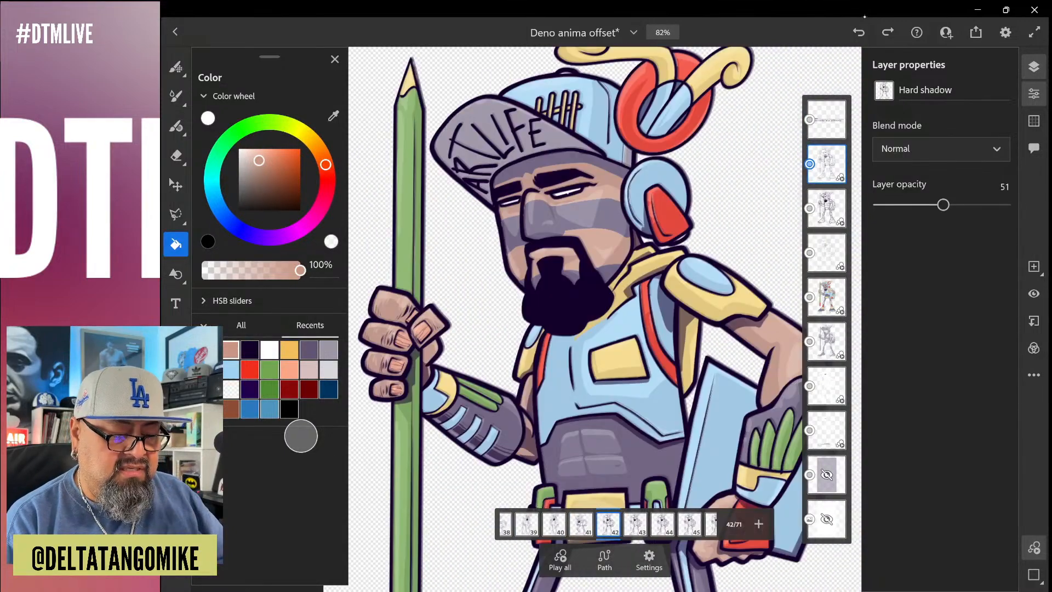
{"action": "scroll", "coordinate": [690, 325], "scroll_direction": "up", "scroll_amount": 6}
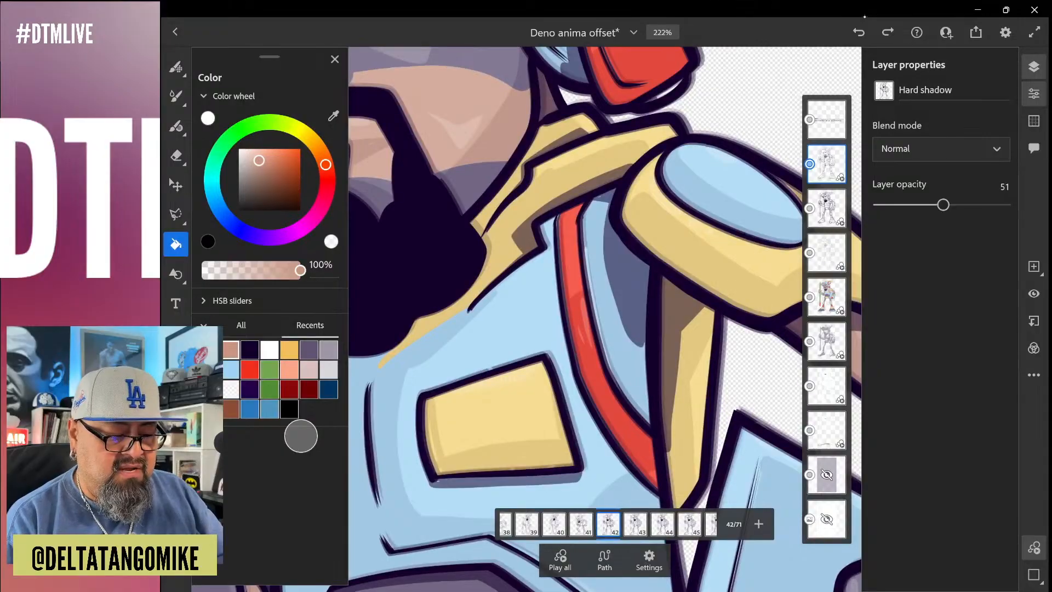
{"action": "scroll", "coordinate": [602, 318], "scroll_direction": "down", "scroll_amount": 7}
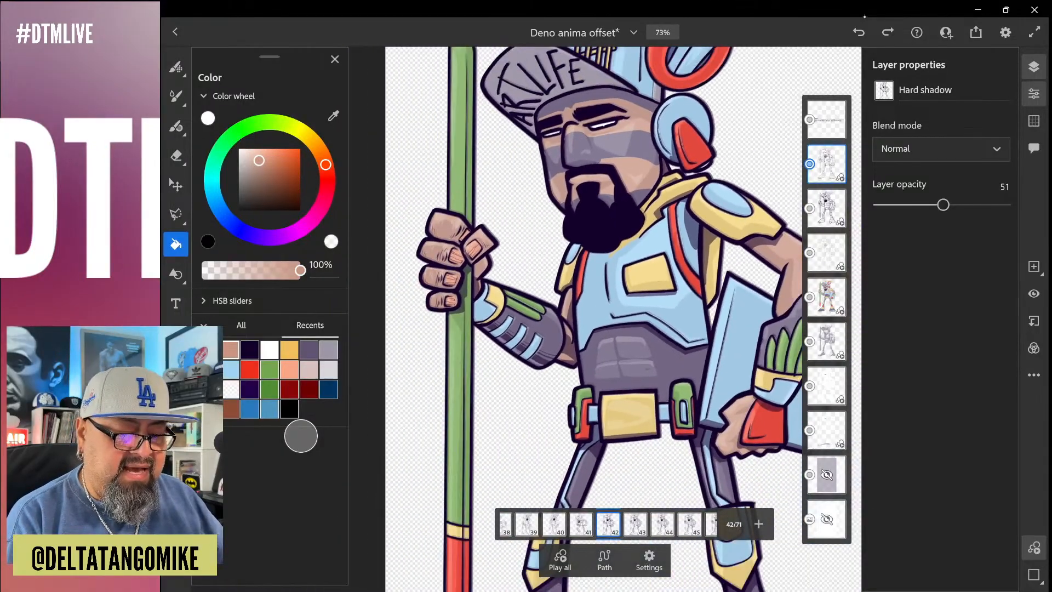
{"action": "key", "text": "Left"}
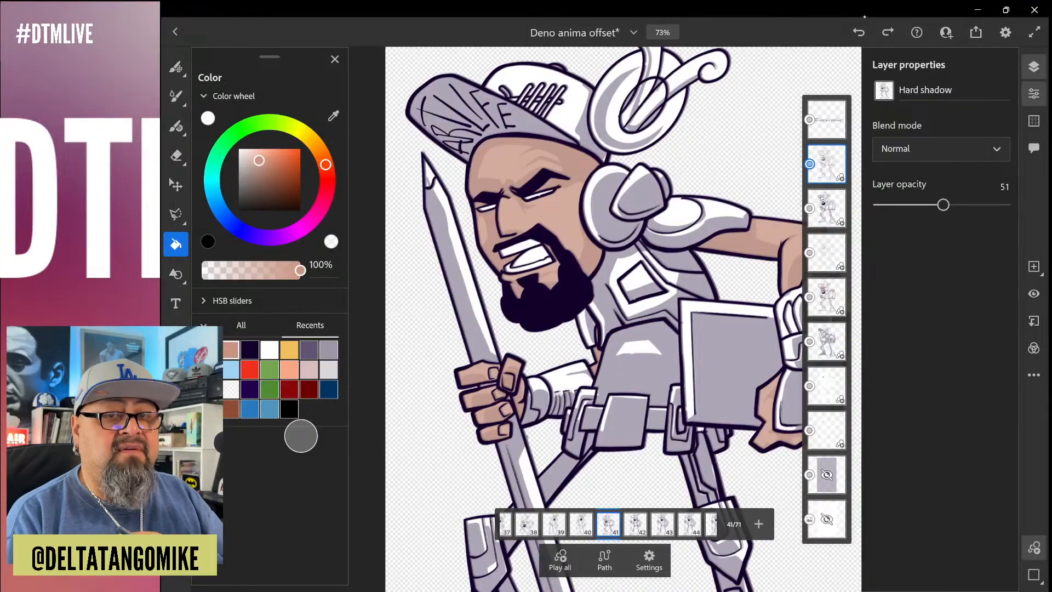
{"action": "key", "text": "Left"}
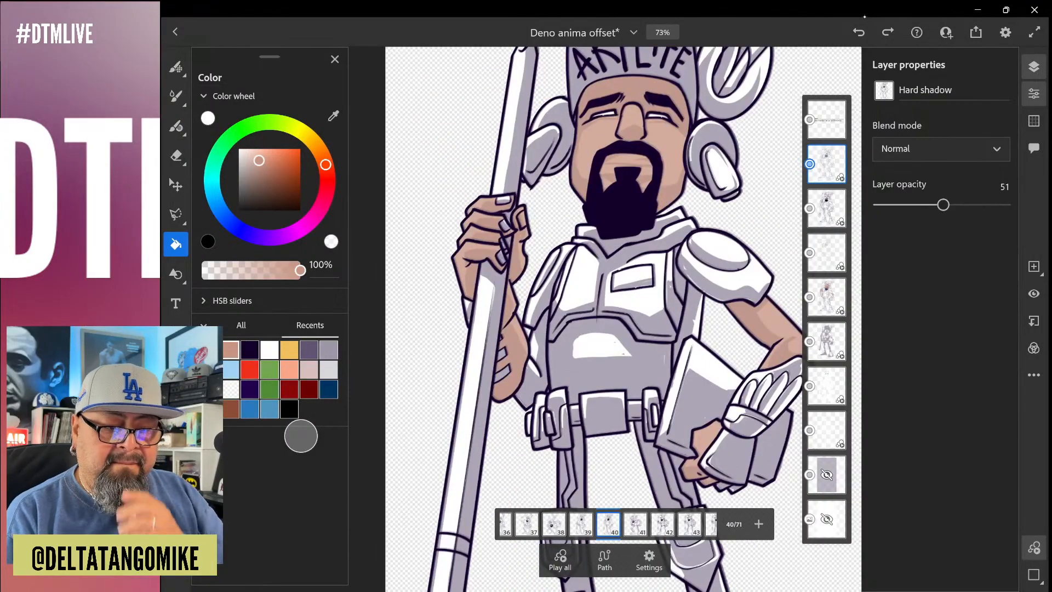
Make the hidden purple backdrop layer visible and select the Floor layer
{"action": "left_click", "coordinate": [827, 296]}
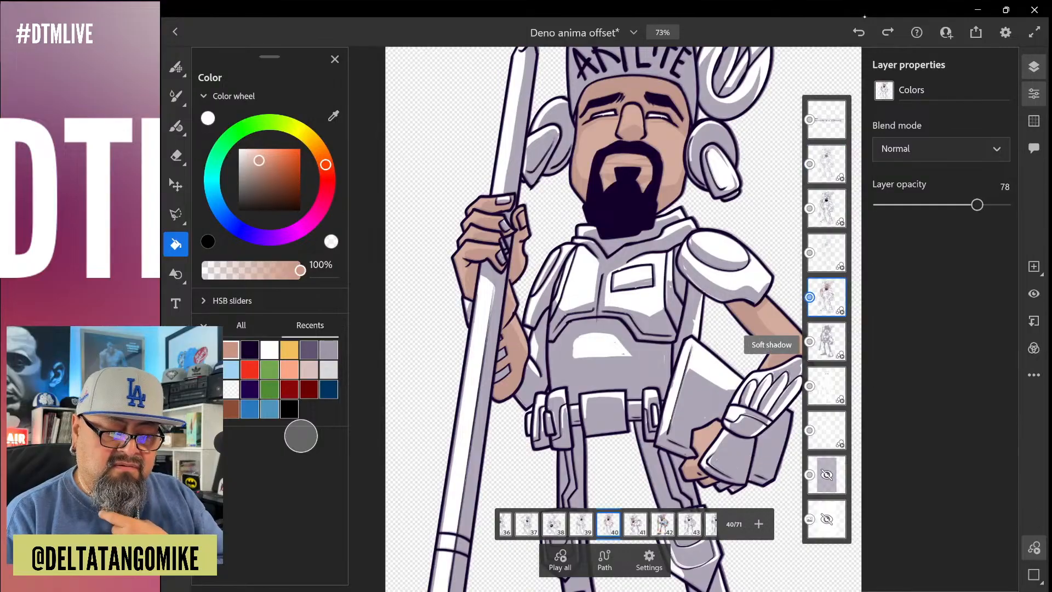
{"action": "left_click", "coordinate": [826, 342]}
{"action": "left_click", "coordinate": [826, 386]}
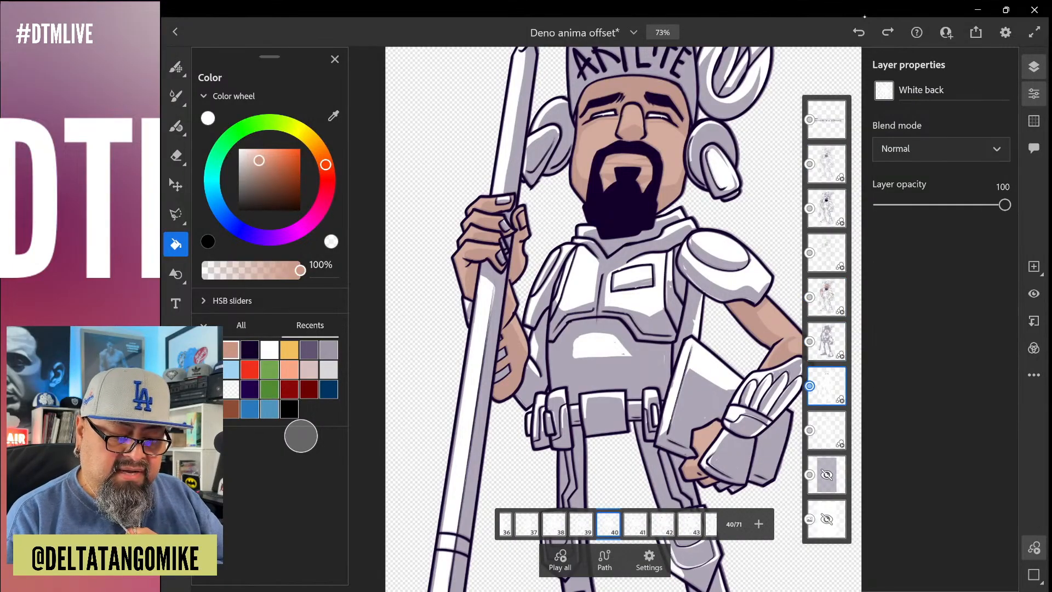
{"action": "left_click", "coordinate": [826, 475]}
{"action": "left_click", "coordinate": [826, 474]}
{"action": "left_click", "coordinate": [826, 430]}
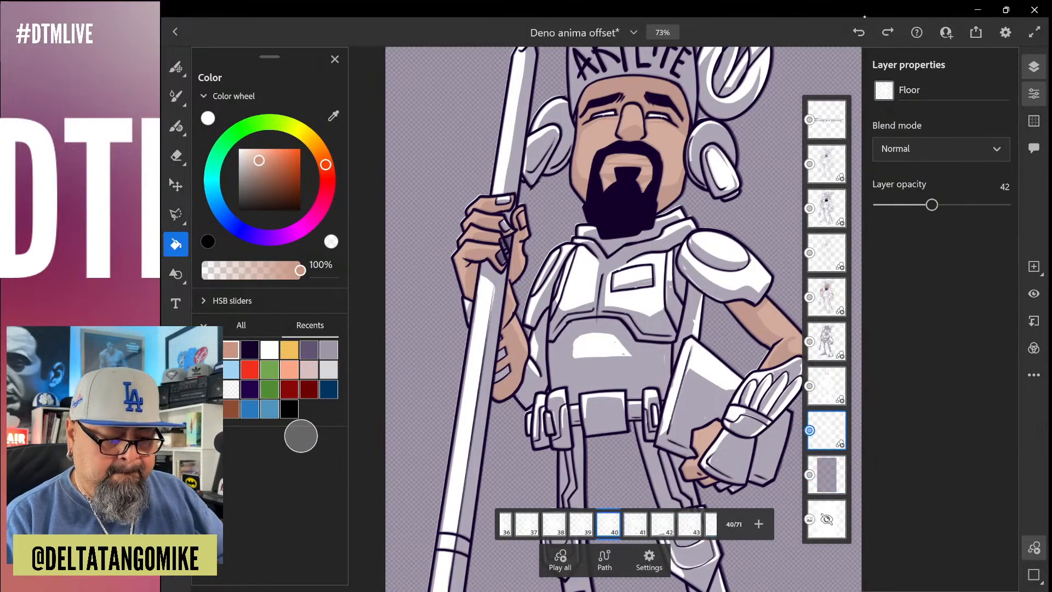
Go to frame 42, make the white Background layer visible and reselect the Floor layer
{"action": "scroll", "coordinate": [603, 307], "scroll_direction": "down", "scroll_amount": 5}
{"action": "scroll", "coordinate": [603, 307], "scroll_direction": "up", "scroll_amount": 2}
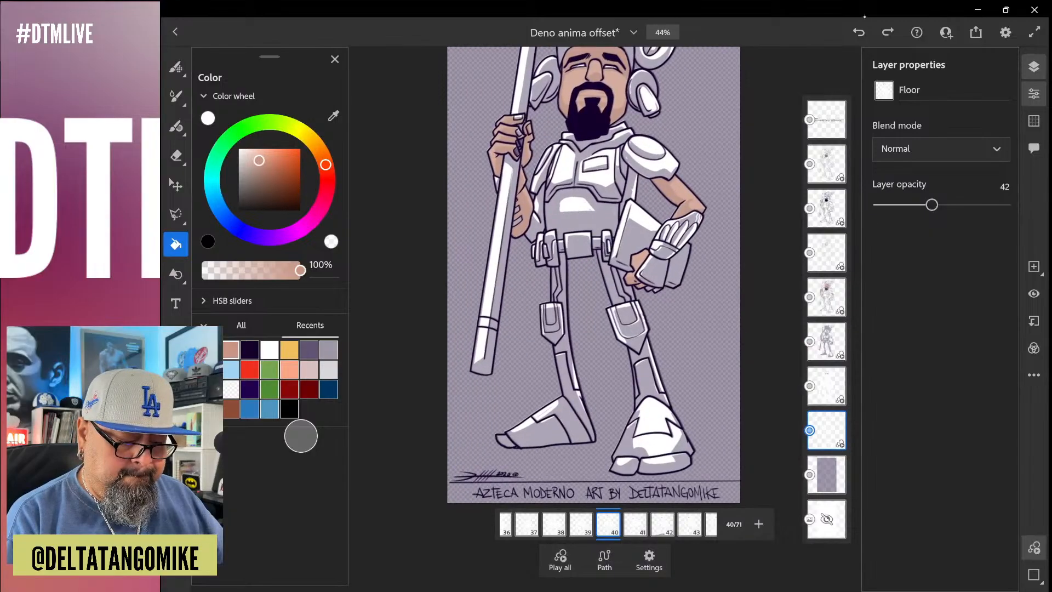
{"action": "left_click", "coordinate": [663, 524]}
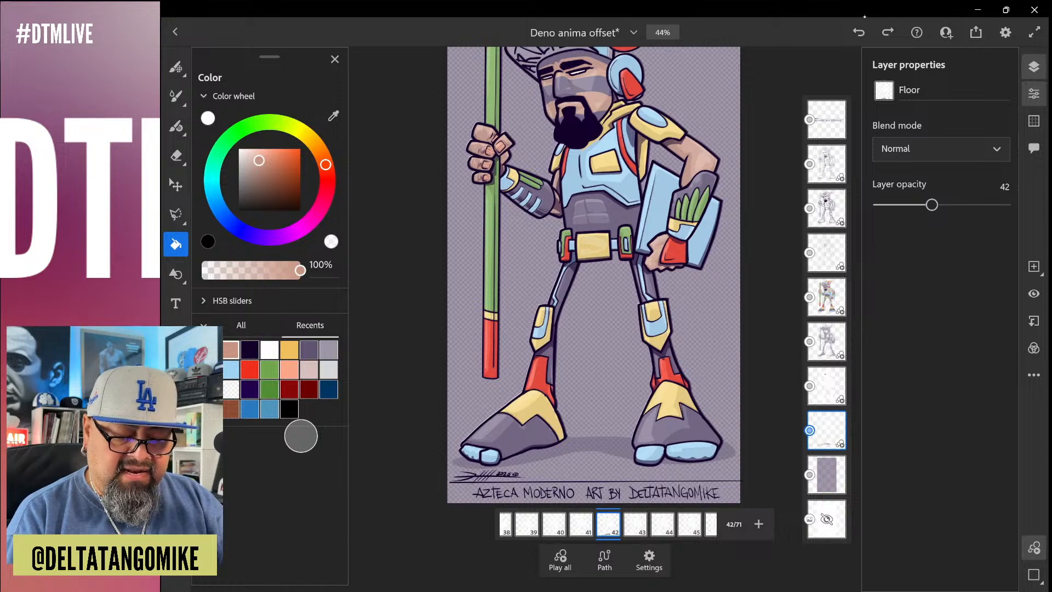
{"action": "double_click", "coordinate": [827, 519]}
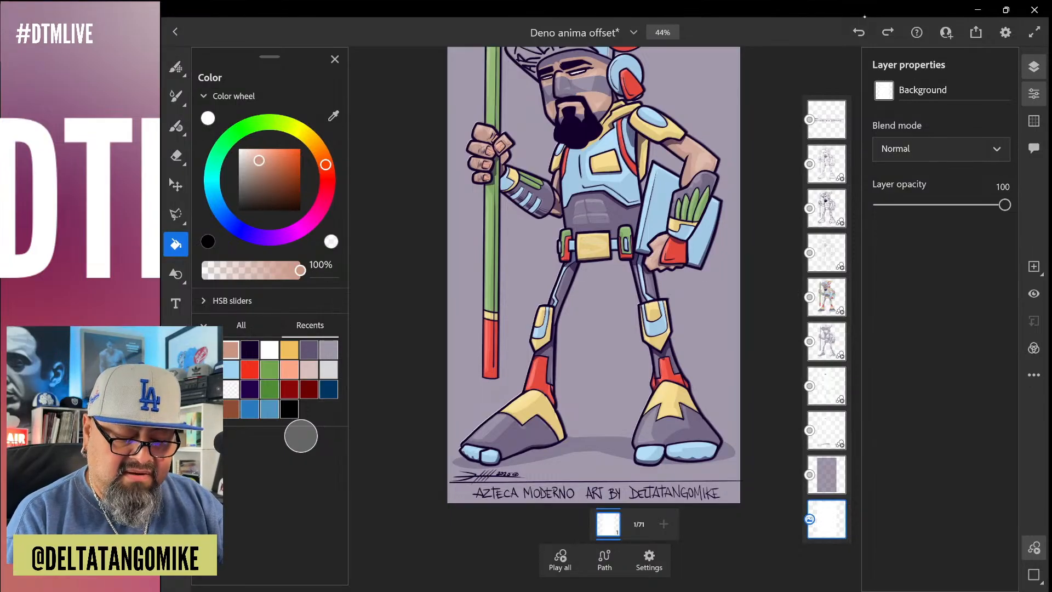
{"action": "left_click", "coordinate": [826, 474]}
{"action": "left_click", "coordinate": [827, 430]}
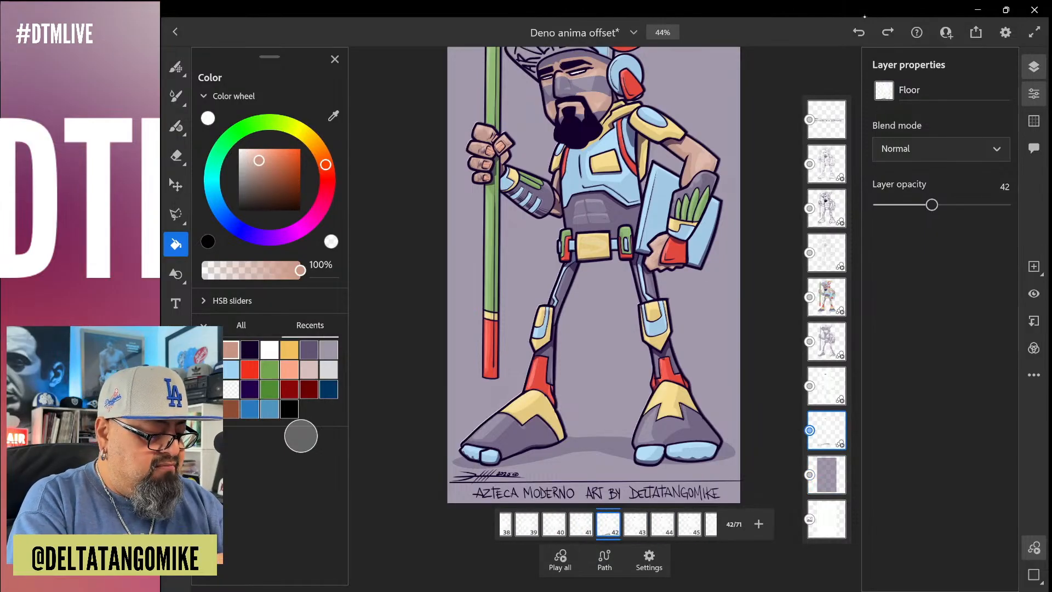
Choose the recent dark purple color with the vector brush and go to frame 41 of the Floor layer
{"action": "left_click", "coordinate": [249, 350]}
{"action": "left_click", "coordinate": [176, 126]}
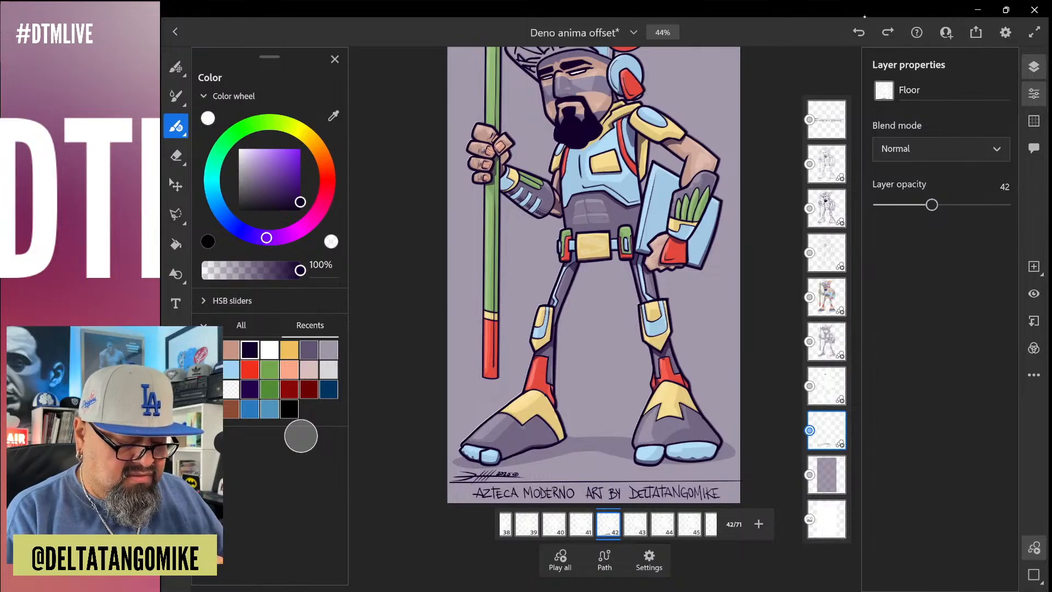
{"action": "left_click", "coordinate": [581, 524]}
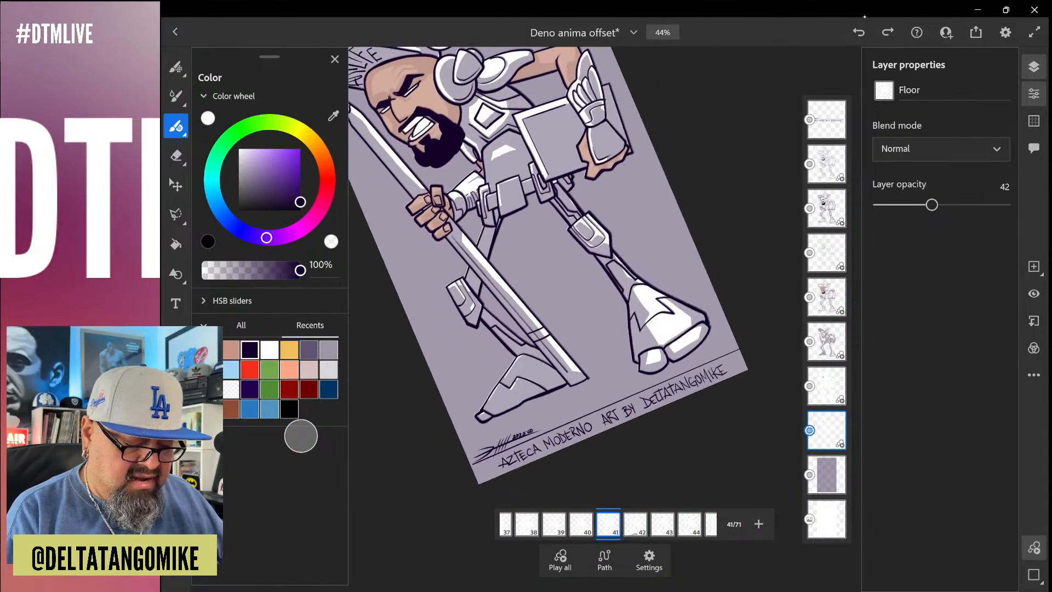
Turn on onion skin in the motion settings and adjust its number of frames and opacity
{"action": "left_click", "coordinate": [648, 559]}
{"action": "left_click", "coordinate": [706, 493]}
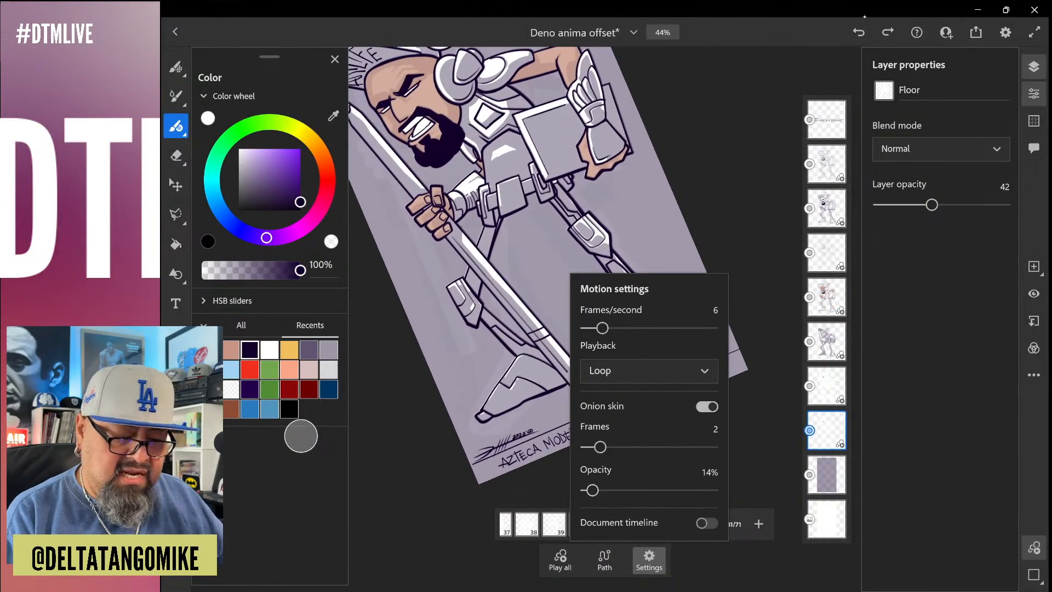
{"action": "left_click", "coordinate": [649, 558]}
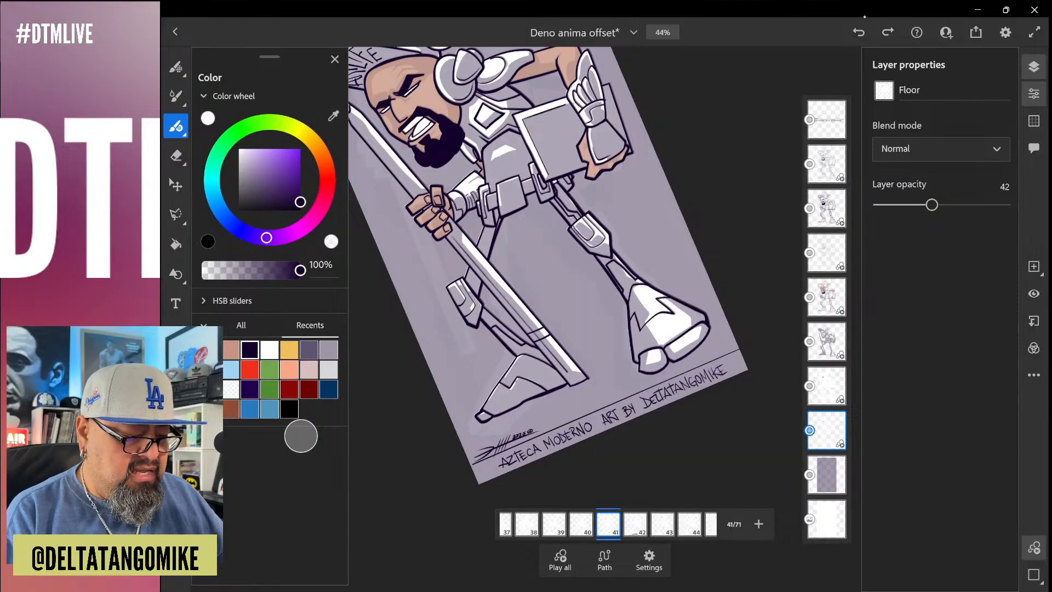
{"action": "scroll", "coordinate": [640, 367], "scroll_direction": "up", "scroll_amount": 5}
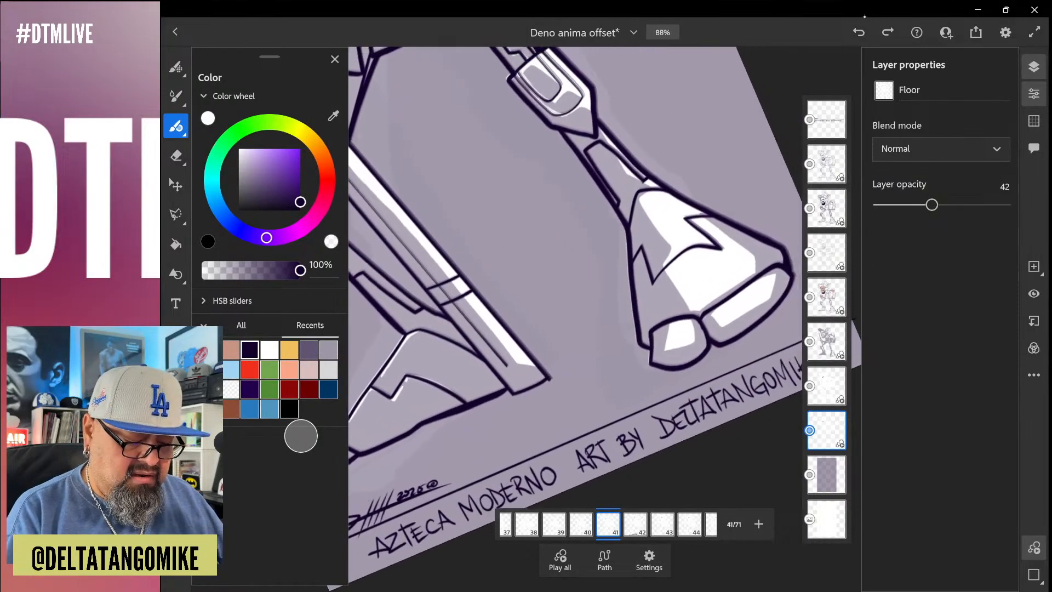
{"action": "left_click", "coordinate": [648, 559]}
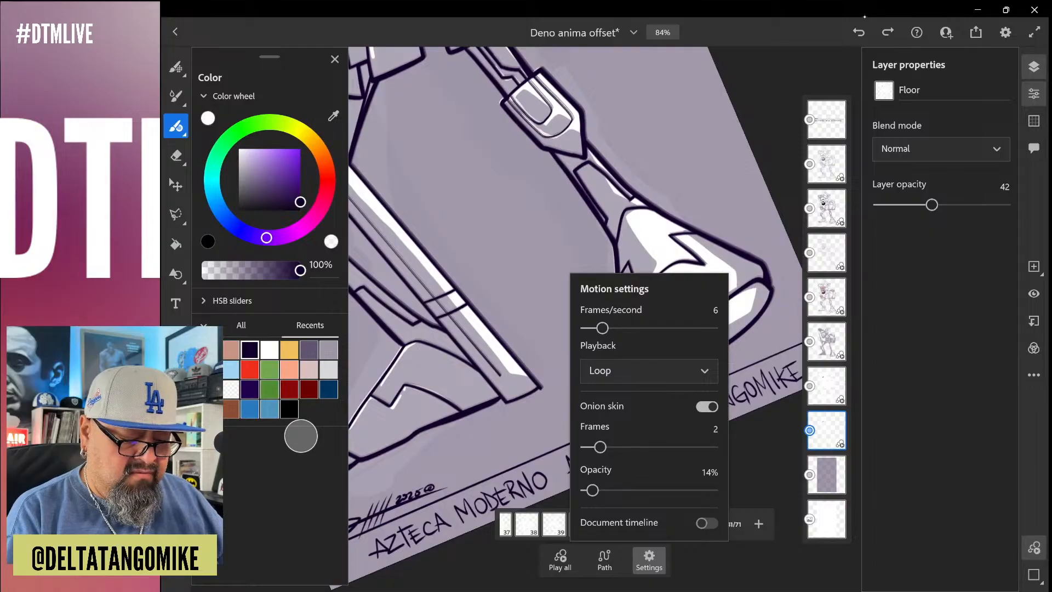
{"action": "left_click_drag", "start_coordinate": [600, 447], "coordinate": [614, 447]}
{"action": "left_click_drag", "start_coordinate": [592, 490], "coordinate": [606, 490]}
{"action": "left_click", "coordinate": [649, 559]}
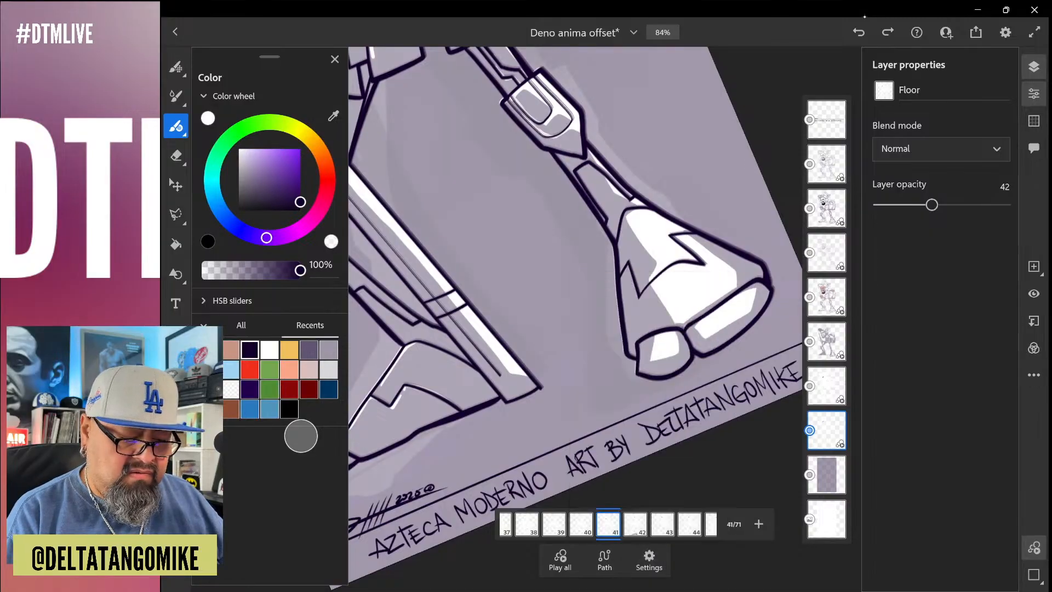
Outline the floor shadow between the two feet on frame 41 and fill it with dark purple
{"action": "scroll", "coordinate": [605, 318], "scroll_direction": "up", "scroll_amount": 4}
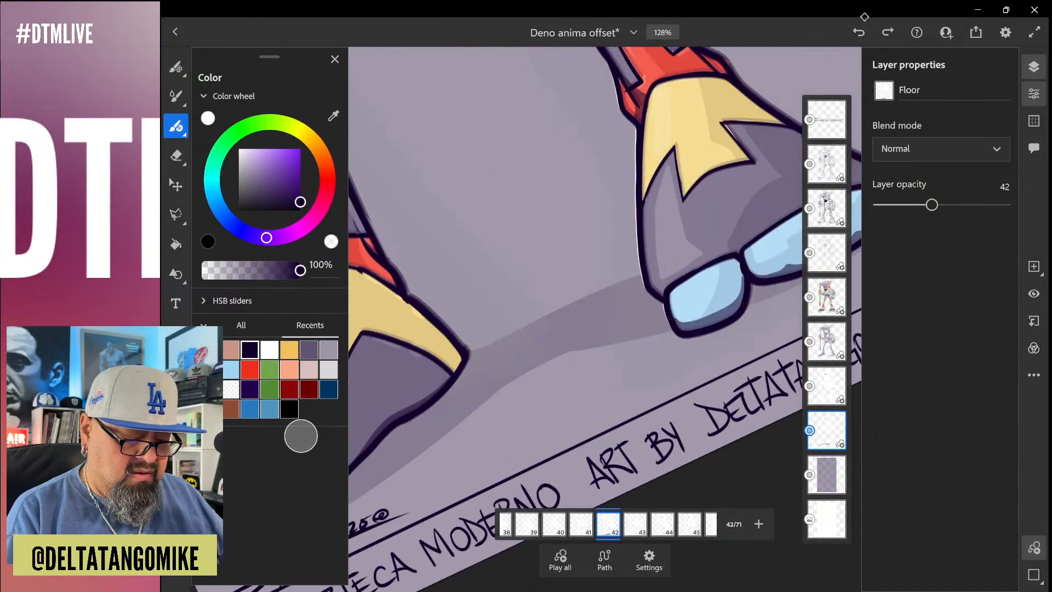
{"action": "scroll", "coordinate": [605, 318], "scroll_direction": "down", "scroll_amount": 1}
{"action": "scroll", "coordinate": [605, 317], "scroll_direction": "down", "scroll_amount": 1}
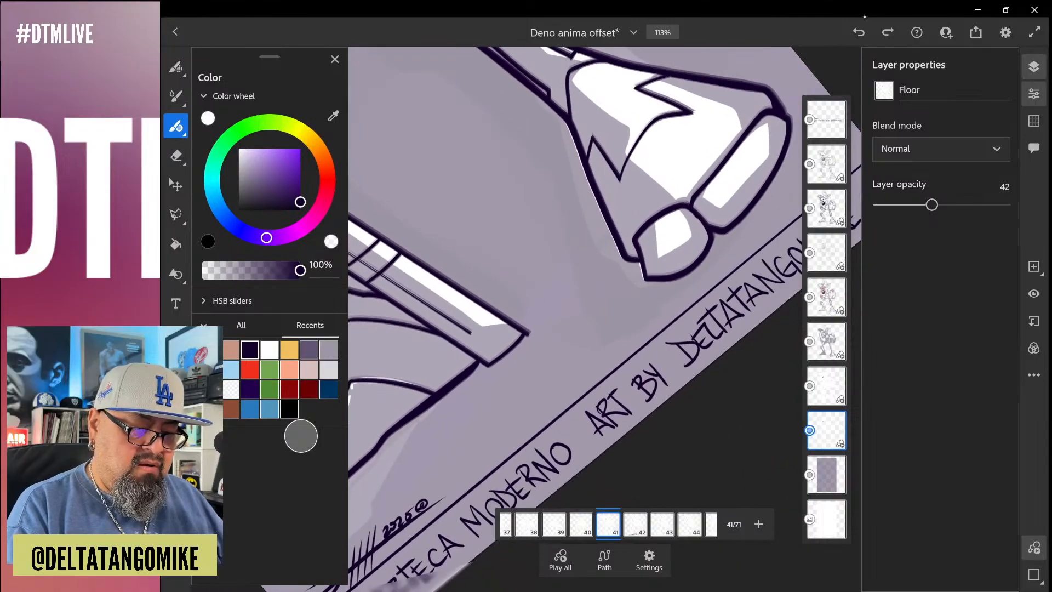
{"action": "left_click_drag", "start_coordinate": [732, 230], "coordinate": [370, 460]}
{"action": "left_click_drag", "start_coordinate": [512, 320], "coordinate": [611, 235]}
{"action": "left_click_drag", "start_coordinate": [745, 223], "coordinate": [763, 194]}
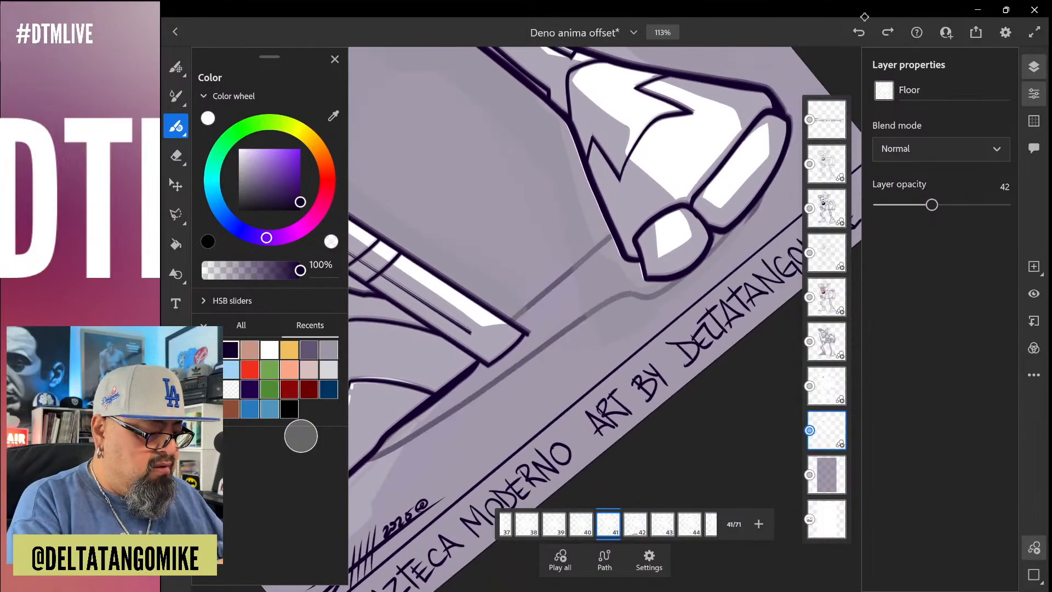
{"action": "key", "text": "g"}
{"action": "left_click", "coordinate": [568, 305]}
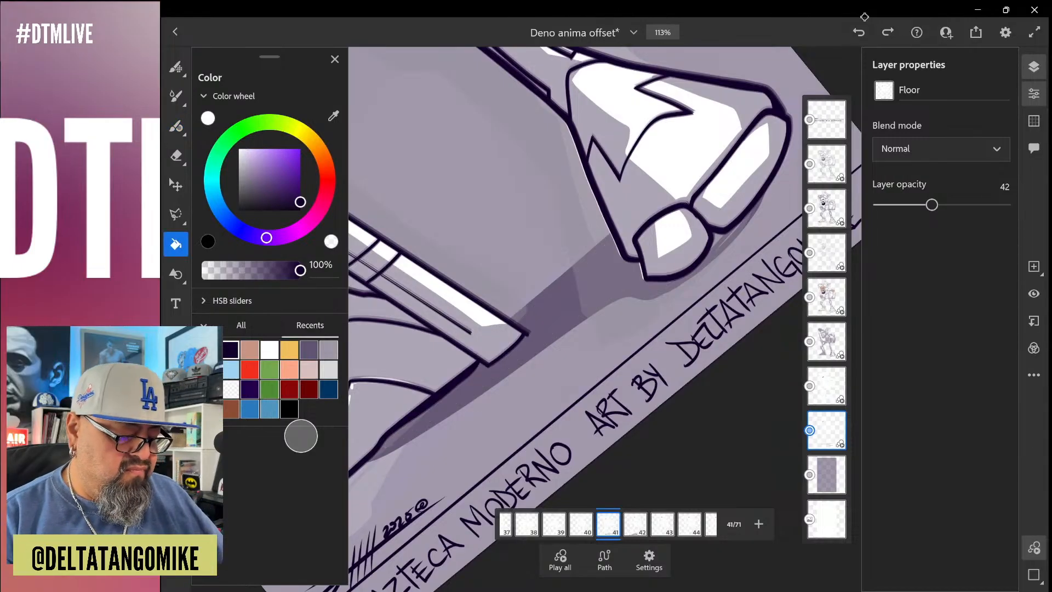
Extend the floor shadow beneath the rear foot to its toe with dark purple brush strokes
{"action": "scroll", "coordinate": [605, 318], "scroll_direction": "down", "scroll_amount": 5}
{"action": "scroll", "coordinate": [605, 318], "scroll_direction": "up", "scroll_amount": 3}
{"action": "scroll", "coordinate": [410, 419], "scroll_direction": "up", "scroll_amount": 2}
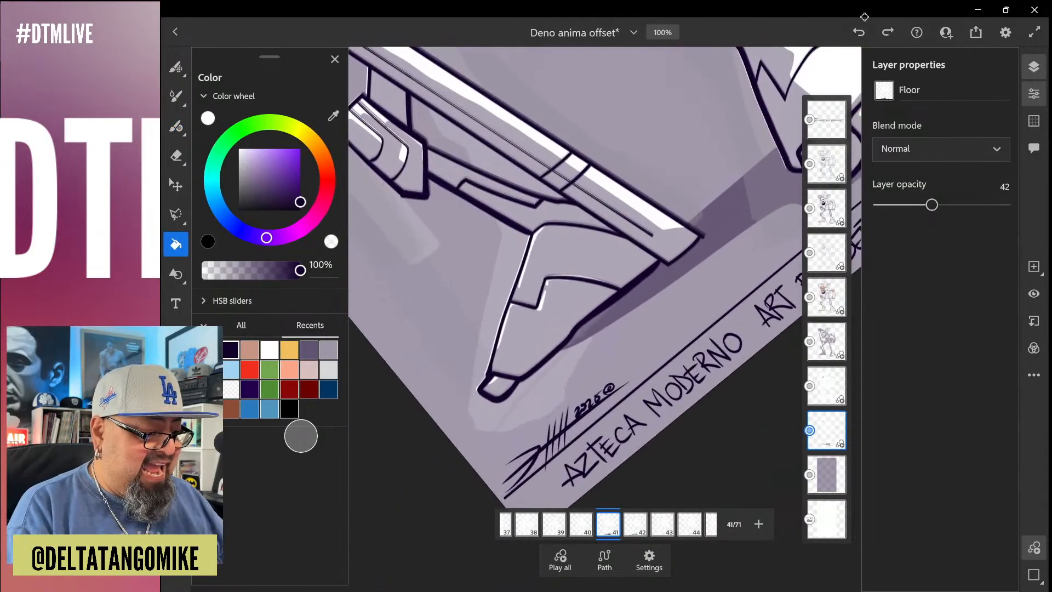
{"action": "key", "text": "b"}
{"action": "left_click_drag", "start_coordinate": [583, 343], "coordinate": [495, 406]}
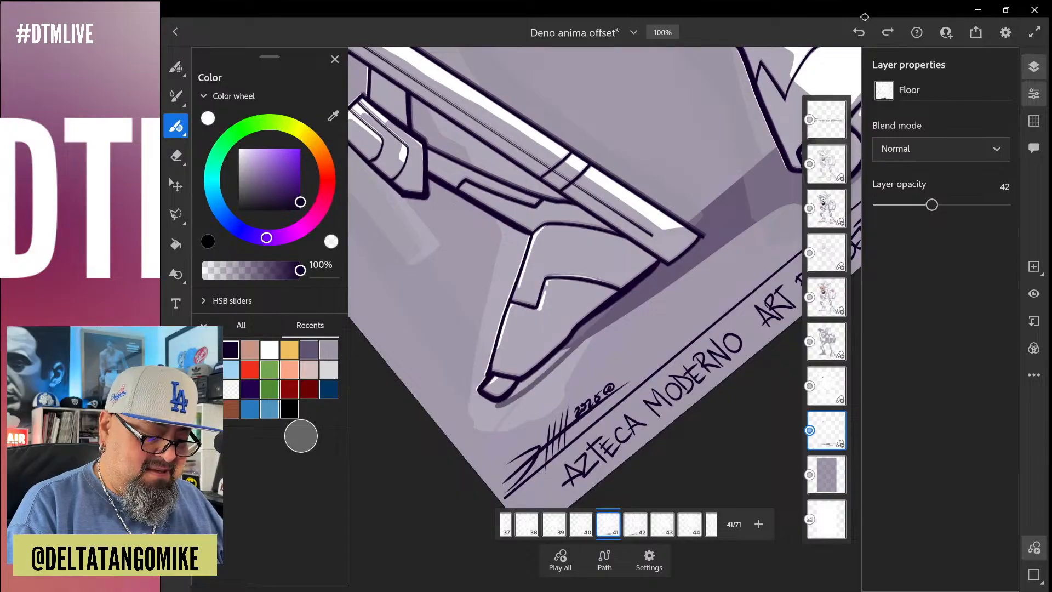
{"action": "left_click_drag", "start_coordinate": [569, 349], "coordinate": [510, 397]}
{"action": "left_click_drag", "start_coordinate": [552, 365], "coordinate": [505, 400]}
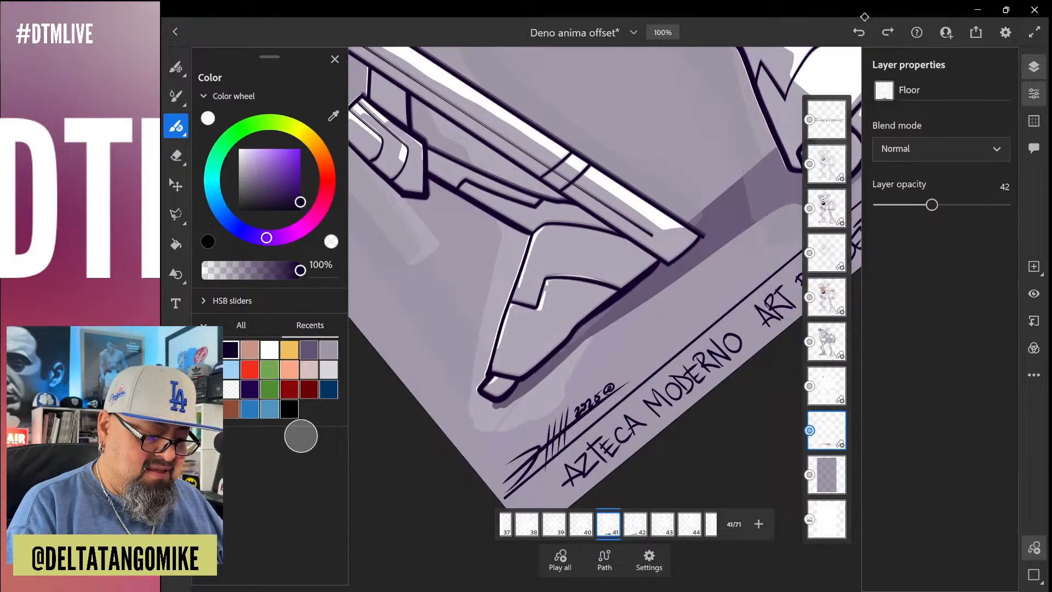
Check the floor shadow against the whole figure on frame 41 and select the Colors layer
{"action": "scroll", "coordinate": [575, 306], "scroll_direction": "down", "scroll_amount": 5}
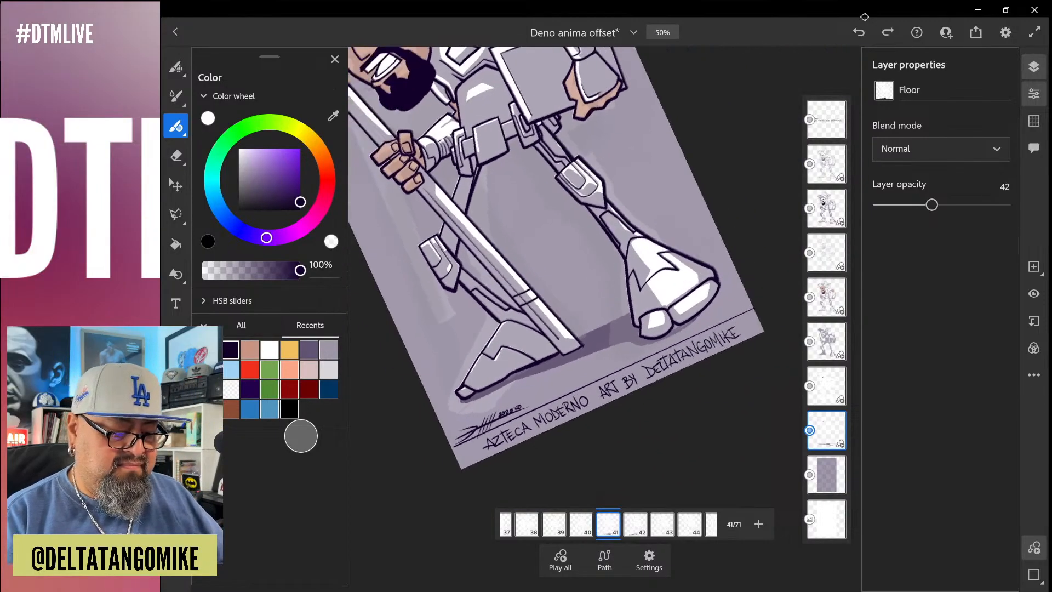
{"action": "scroll", "coordinate": [603, 307], "scroll_direction": "up", "scroll_amount": 5}
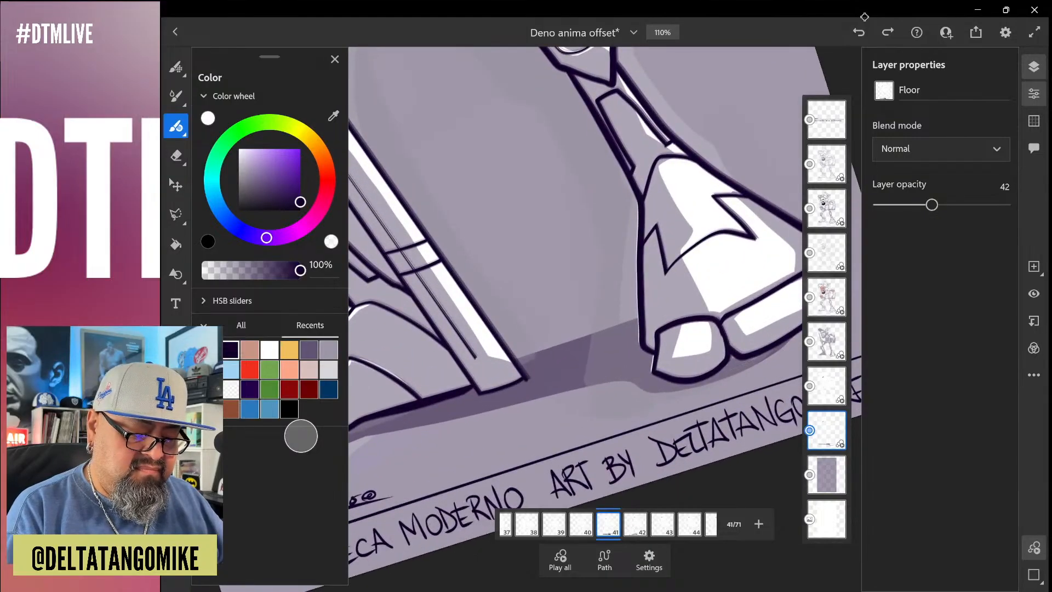
{"action": "scroll", "coordinate": [603, 307], "scroll_direction": "down", "scroll_amount": 5}
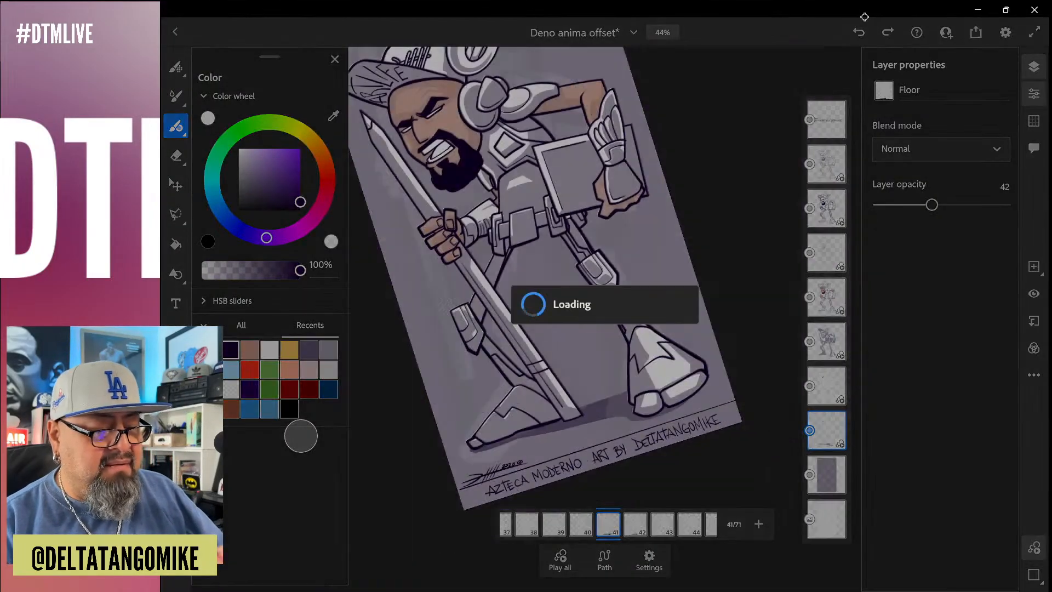
{"action": "scroll", "coordinate": [581, 296], "scroll_direction": "down", "scroll_amount": 3}
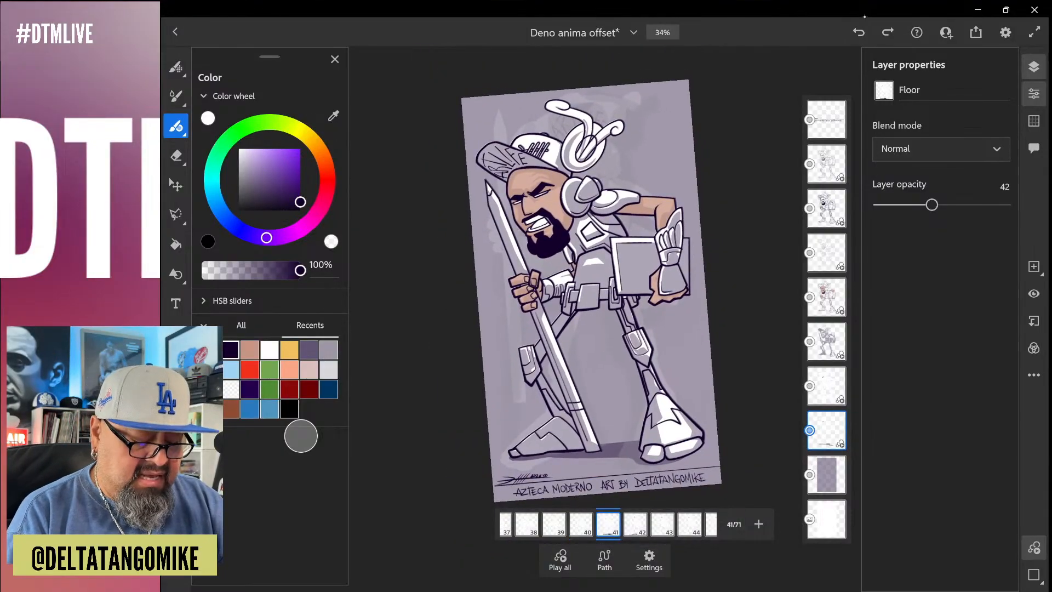
{"action": "left_click", "coordinate": [827, 297]}
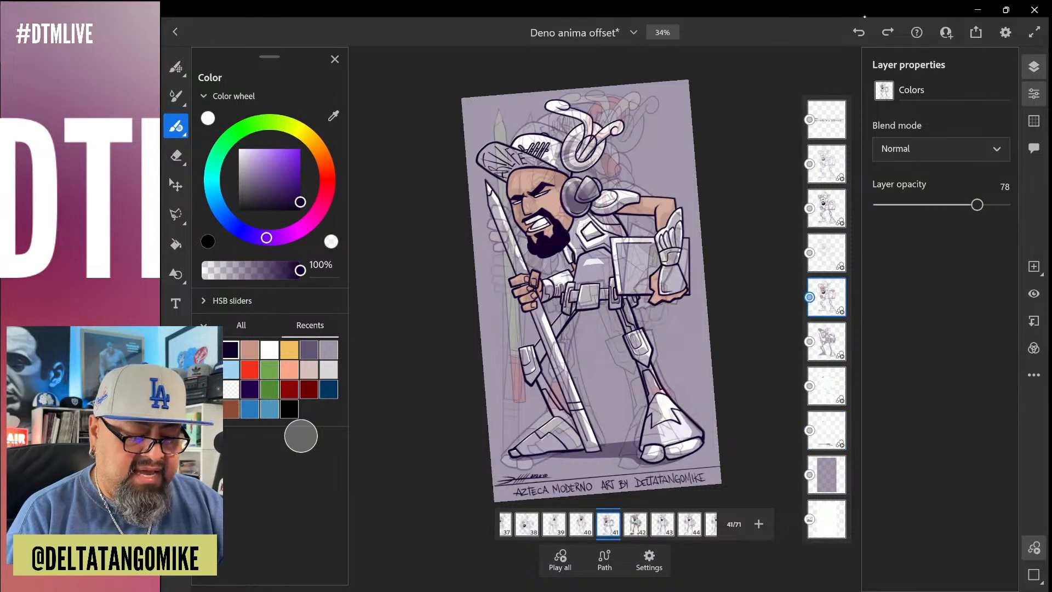
Turn off onion skin in the motion settings
{"action": "left_click", "coordinate": [649, 560]}
{"action": "left_click", "coordinate": [707, 406]}
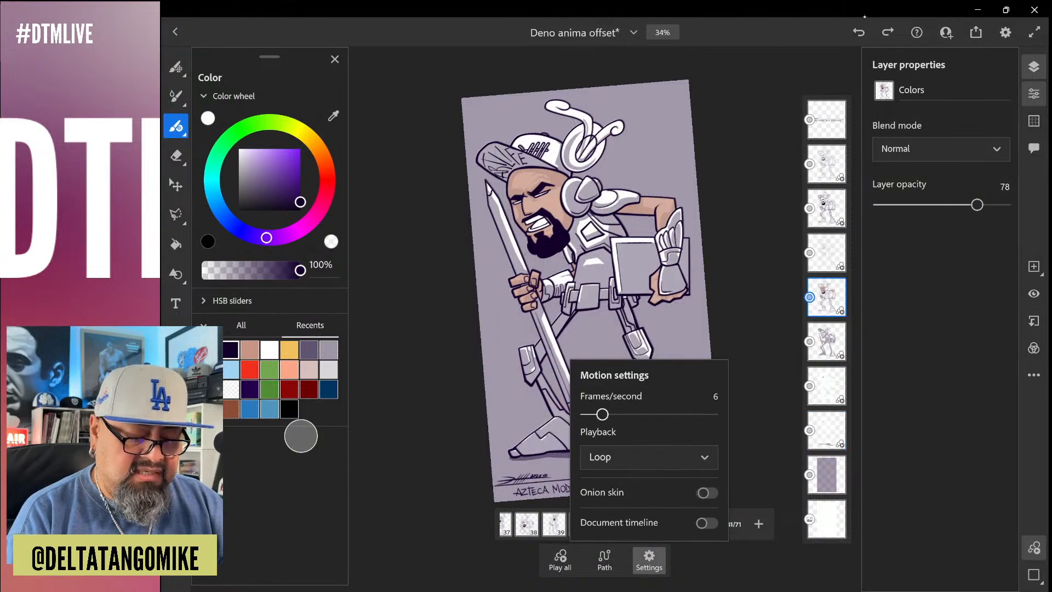
{"action": "left_click", "coordinate": [649, 560]}
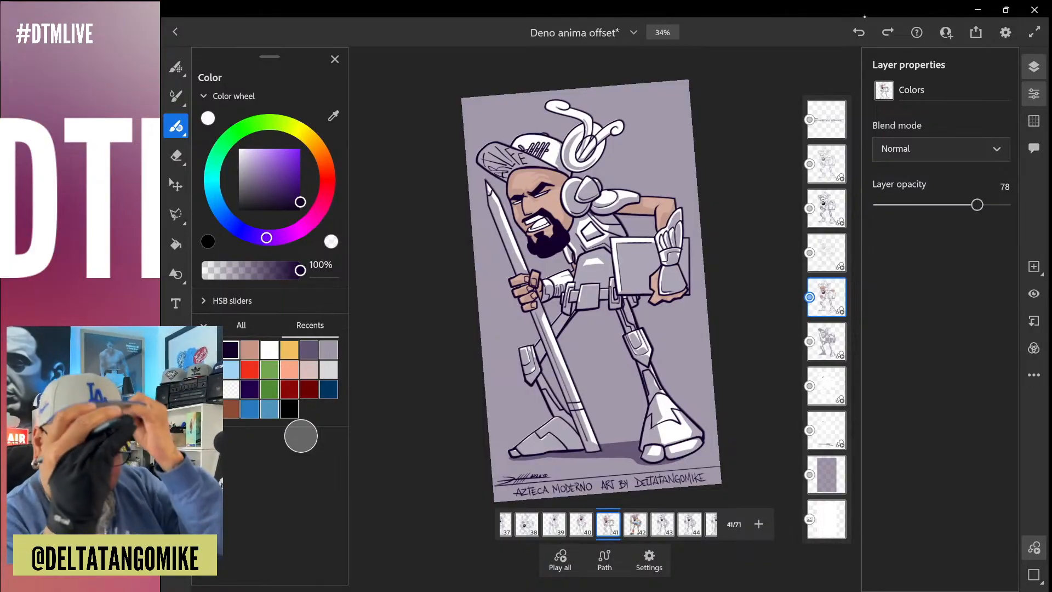
Fill the bare skin of both arms on frame 39 with the light brown skin tone from the recent colors
{"action": "scroll", "coordinate": [603, 295], "scroll_direction": "up", "scroll_amount": 2}
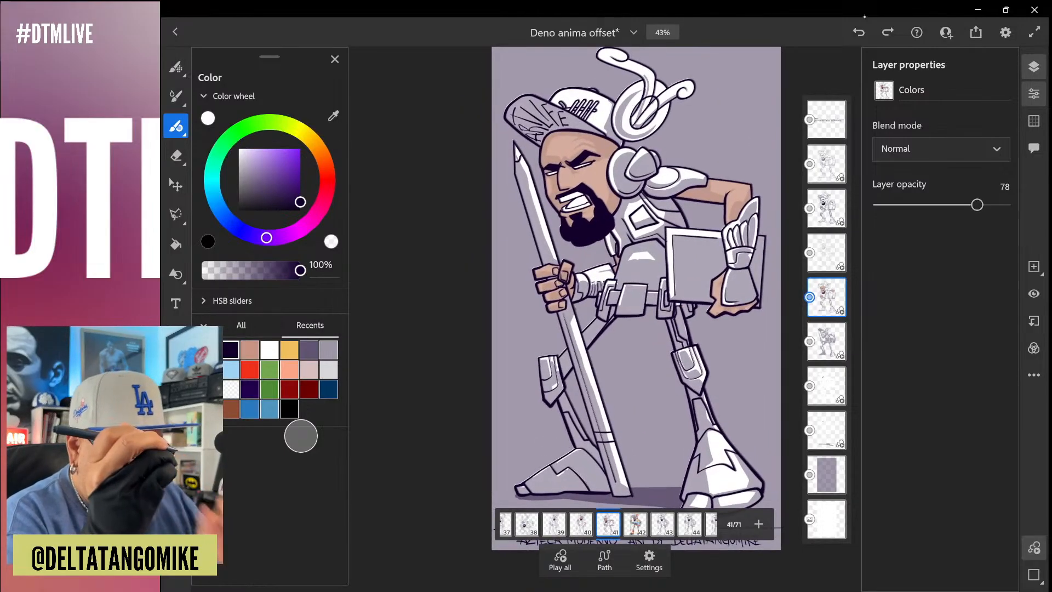
{"action": "left_click", "coordinate": [246, 348]}
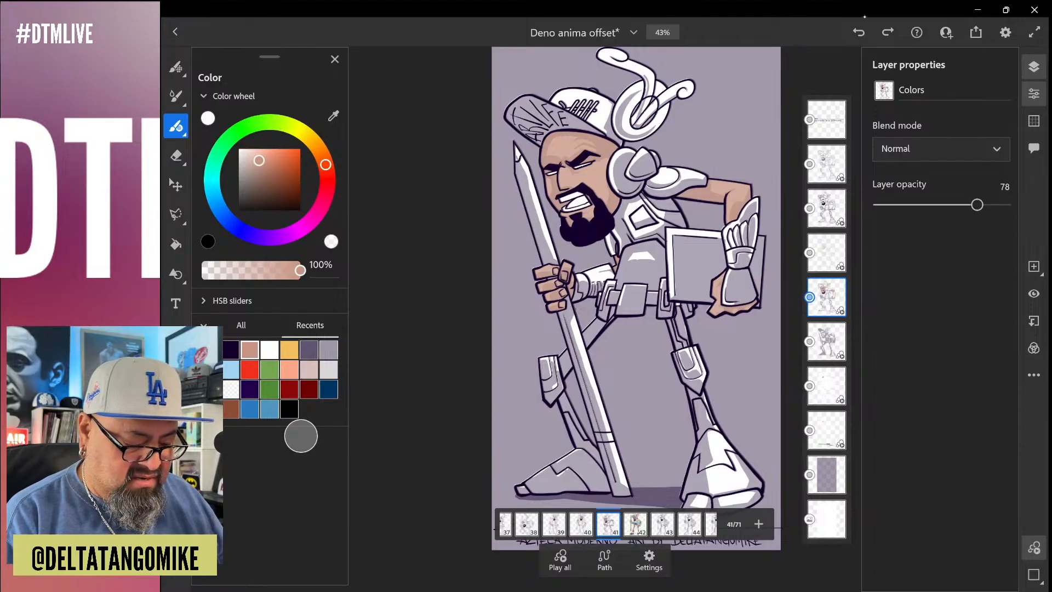
{"action": "key", "text": "Left"}
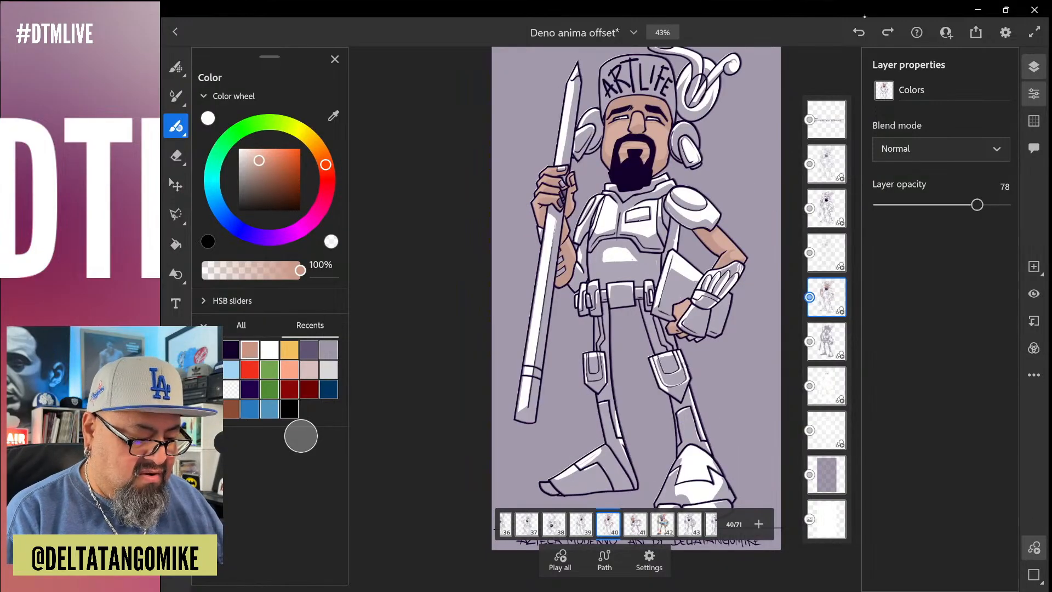
{"action": "key", "text": "Left"}
{"action": "left_click", "coordinate": [178, 241]}
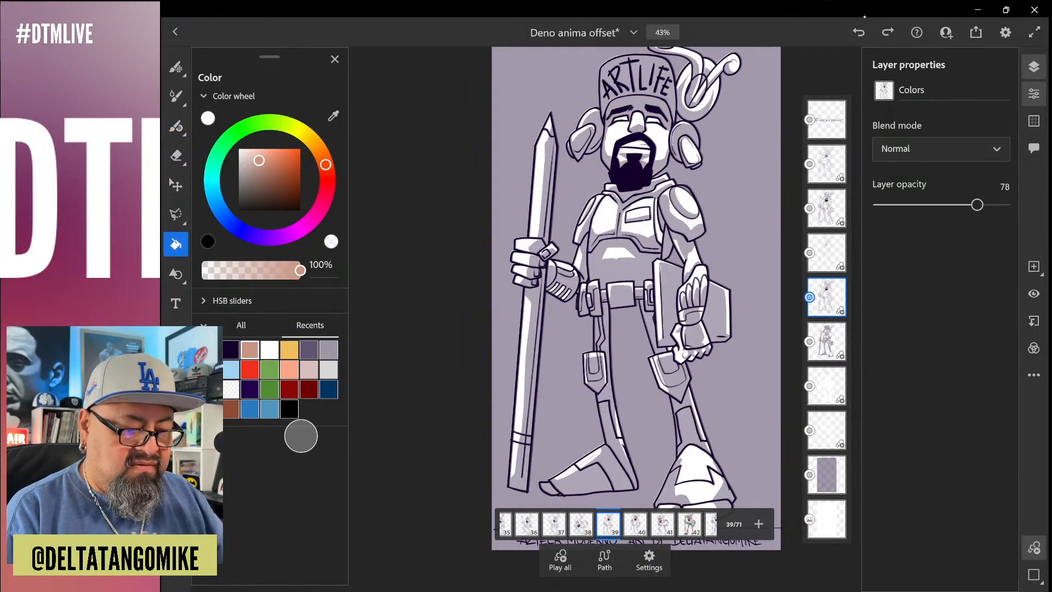
{"action": "scroll", "coordinate": [657, 260], "scroll_direction": "up", "scroll_amount": 5}
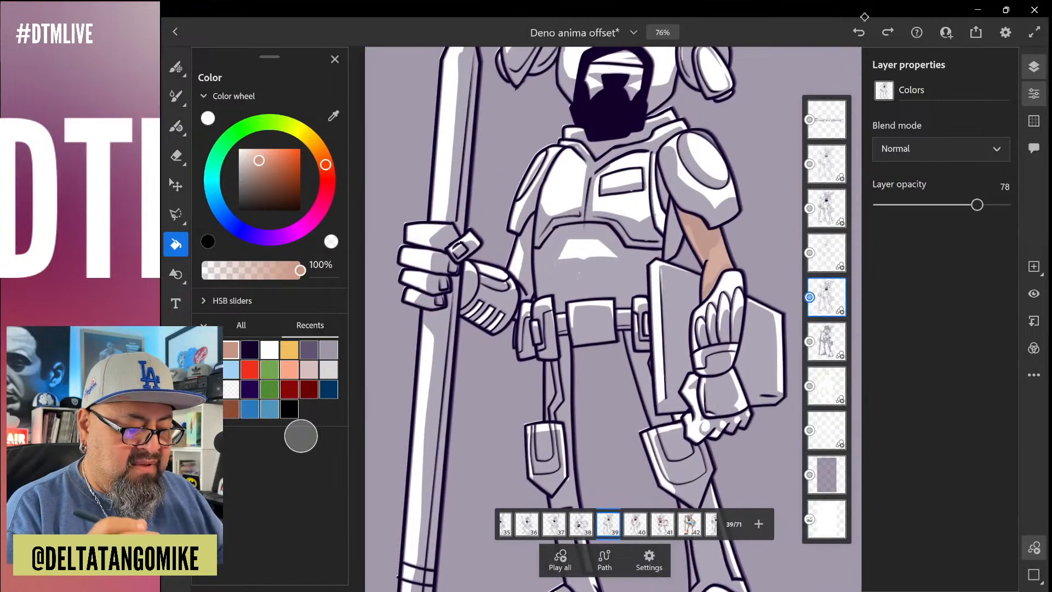
{"action": "scroll", "coordinate": [422, 295], "scroll_direction": "up", "scroll_amount": 5}
{"action": "left_click", "coordinate": [588, 216]}
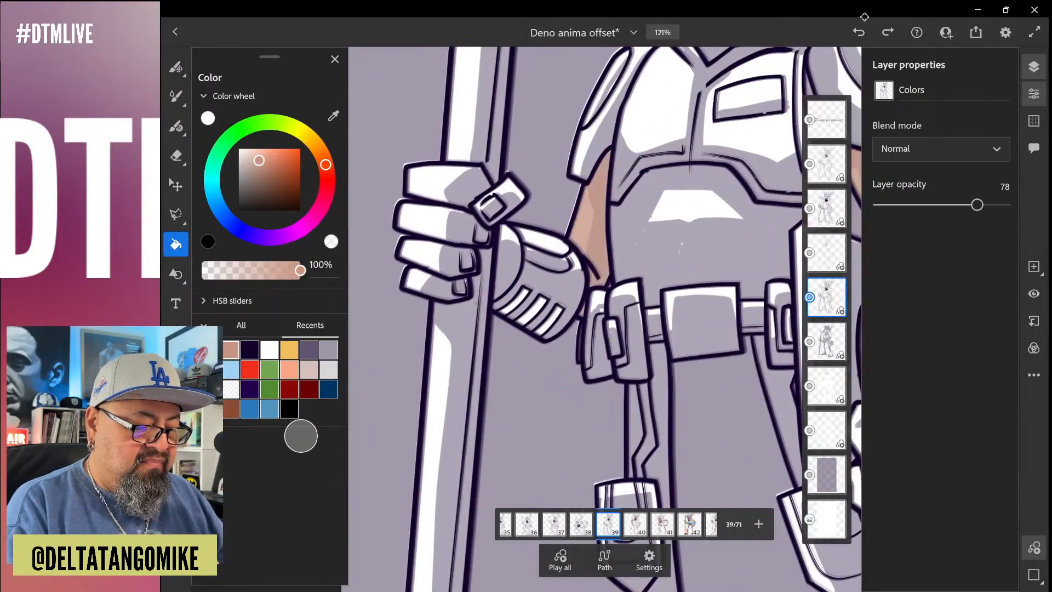
Fill the thumb and all four fingers of the hand gripping the pencil on frame 39 with the skin tone
{"action": "scroll", "coordinate": [383, 225], "scroll_direction": "up", "scroll_amount": 4}
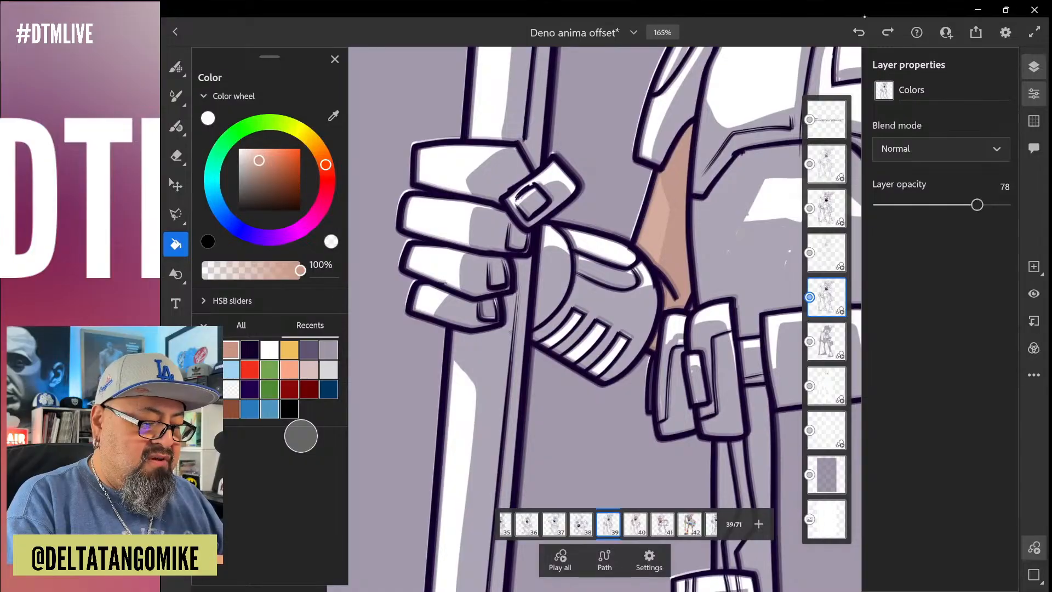
{"action": "left_click", "coordinate": [466, 170]}
{"action": "left_click", "coordinate": [554, 184]}
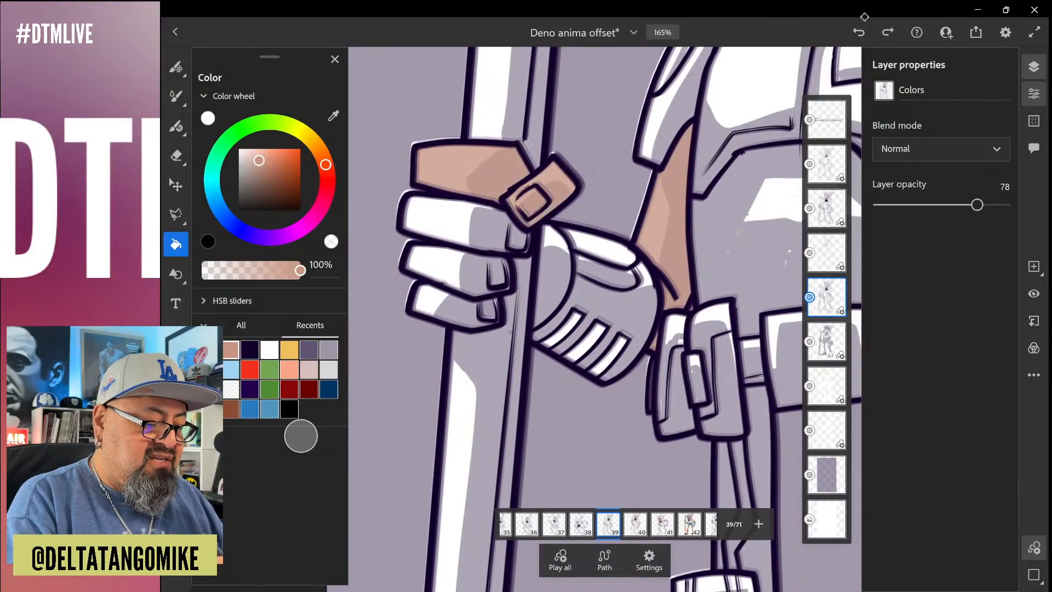
{"action": "left_click", "coordinate": [450, 219]}
{"action": "left_click", "coordinate": [443, 266]}
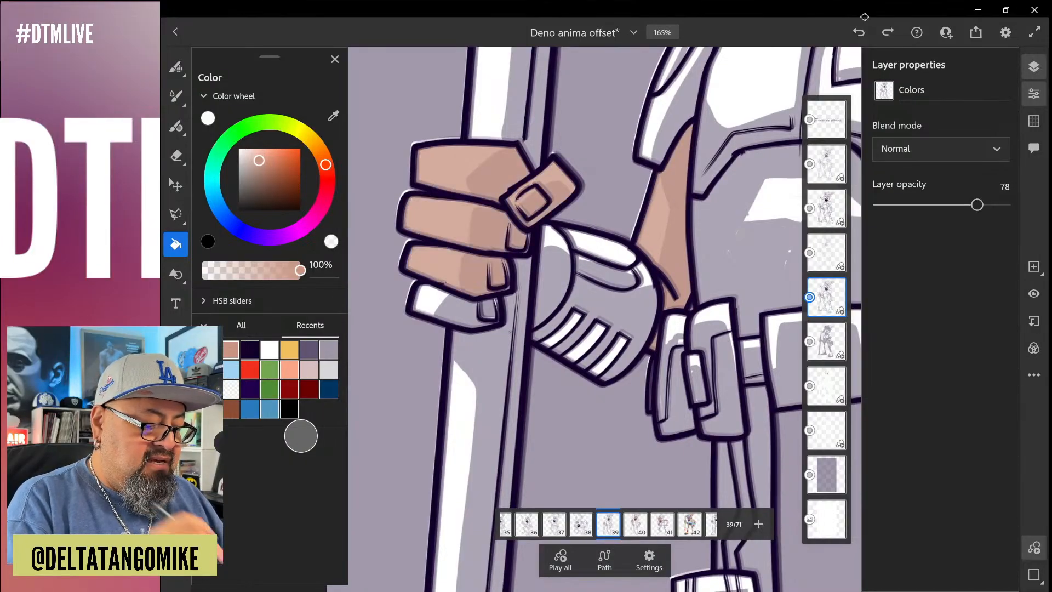
{"action": "left_click", "coordinate": [433, 299]}
{"action": "scroll", "coordinate": [455, 333], "scroll_direction": "up", "scroll_amount": 5}
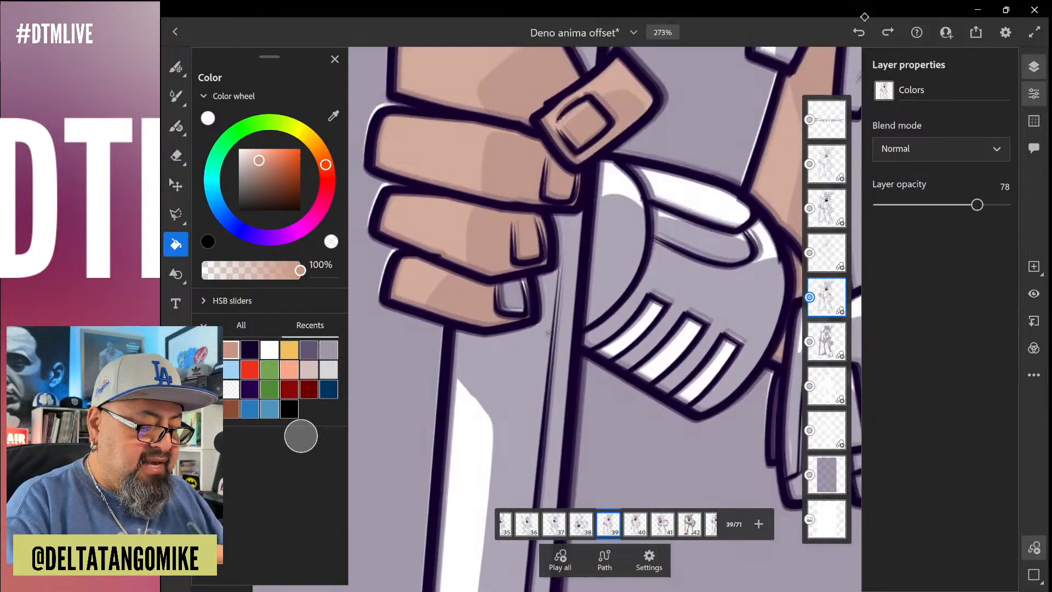
Fill the face and the chin area inside the beard on frame 39 with the skin tone
{"action": "scroll", "coordinate": [480, 305], "scroll_direction": "down", "scroll_amount": 5}
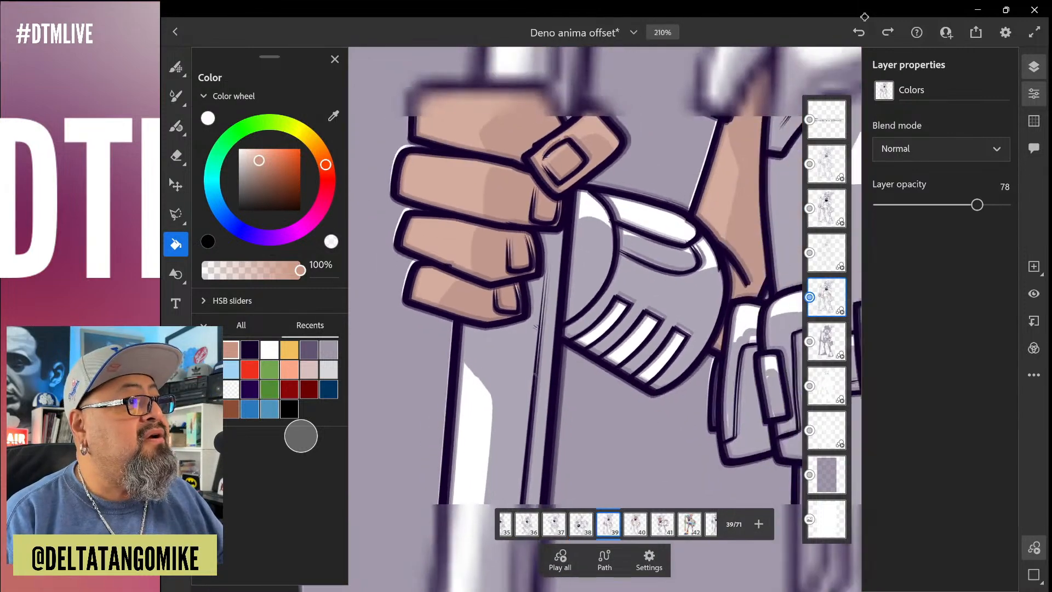
{"action": "scroll", "coordinate": [445, 329], "scroll_direction": "down", "scroll_amount": 4}
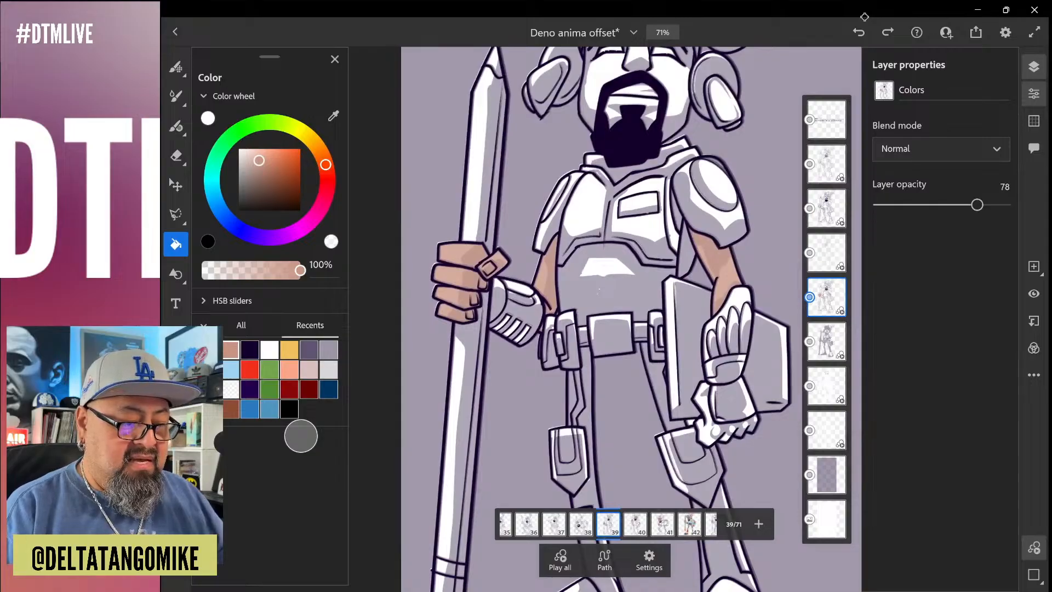
{"action": "scroll", "coordinate": [597, 274], "scroll_direction": "up", "scroll_amount": 4}
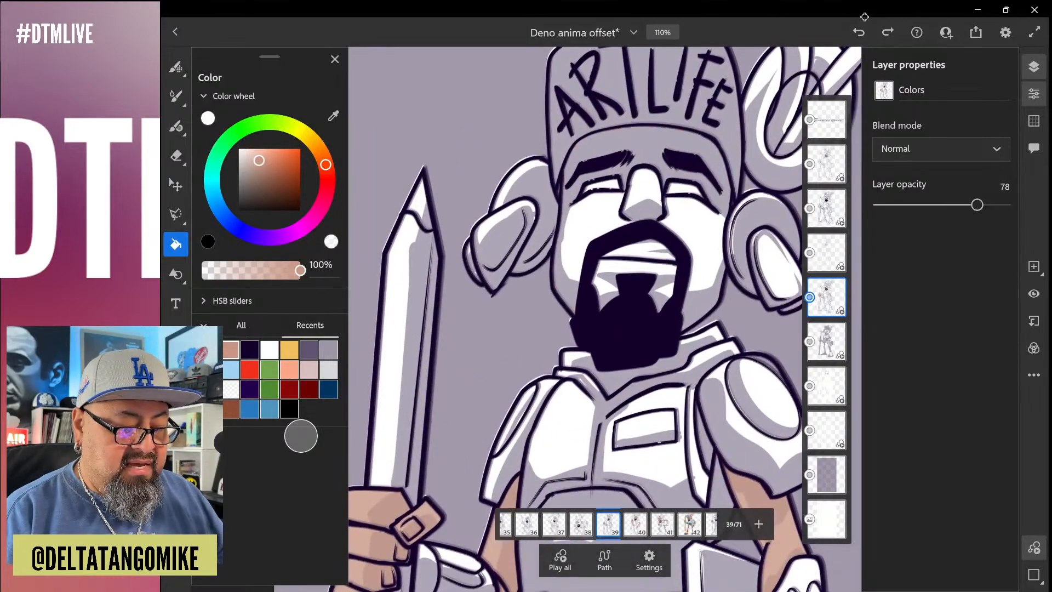
{"action": "left_click", "coordinate": [694, 236]}
{"action": "scroll", "coordinate": [532, 276], "scroll_direction": "up", "scroll_amount": 3}
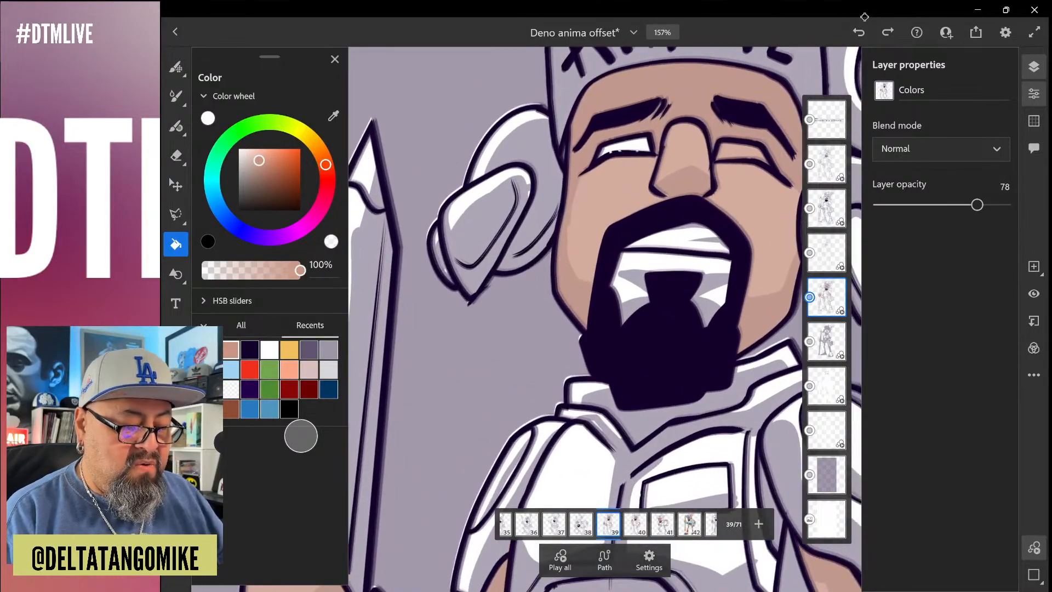
{"action": "left_click", "coordinate": [675, 263]}
Examine the eyes, nose and mouth on frame 39 up close for missed or wrongly filled areas
{"action": "scroll", "coordinate": [603, 318], "scroll_direction": "down", "scroll_amount": 4}
{"action": "scroll", "coordinate": [603, 318], "scroll_direction": "up", "scroll_amount": 2}
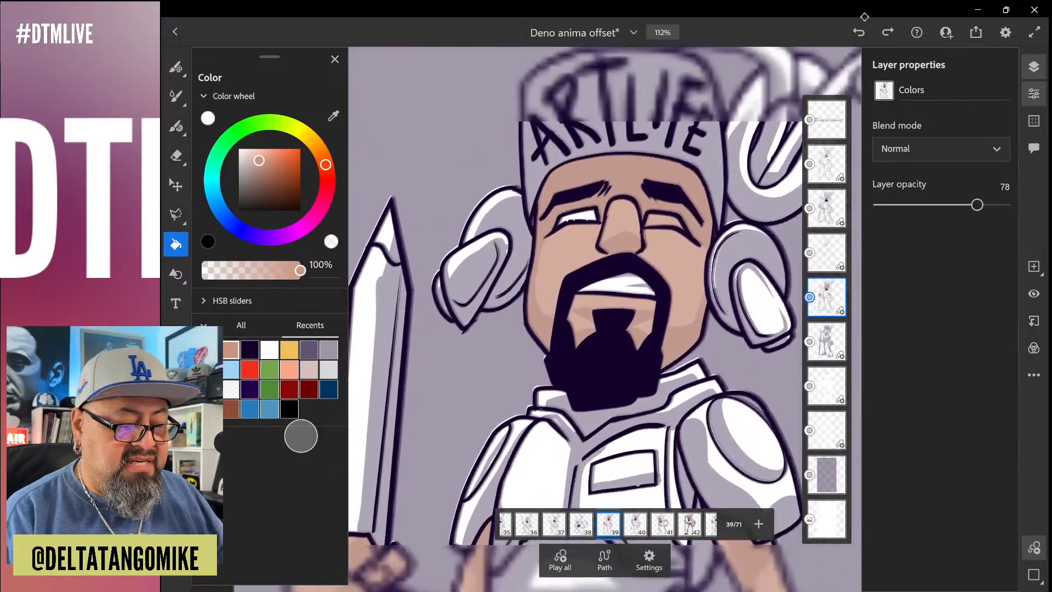
{"action": "scroll", "coordinate": [608, 224], "scroll_direction": "up", "scroll_amount": 5}
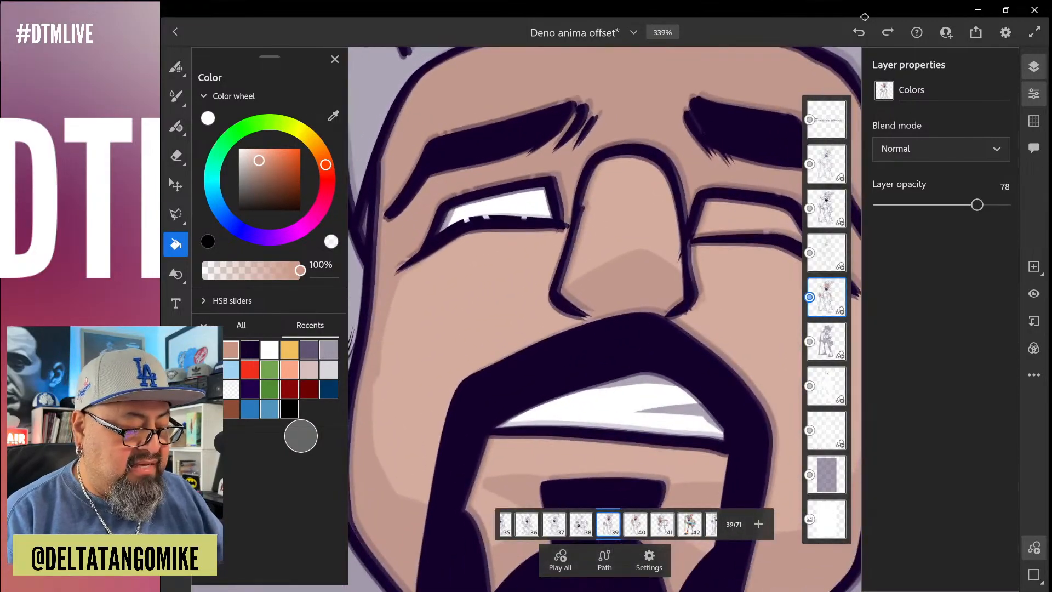
{"action": "scroll", "coordinate": [605, 318], "scroll_direction": "right", "scroll_amount": 2}
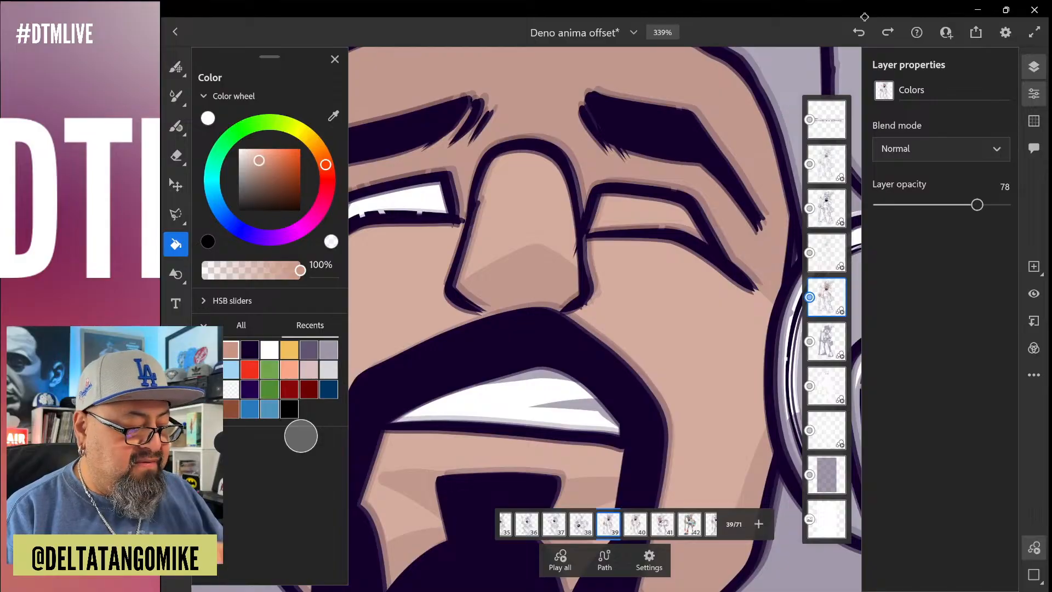
{"action": "scroll", "coordinate": [575, 247], "scroll_direction": "down", "scroll_amount": 4}
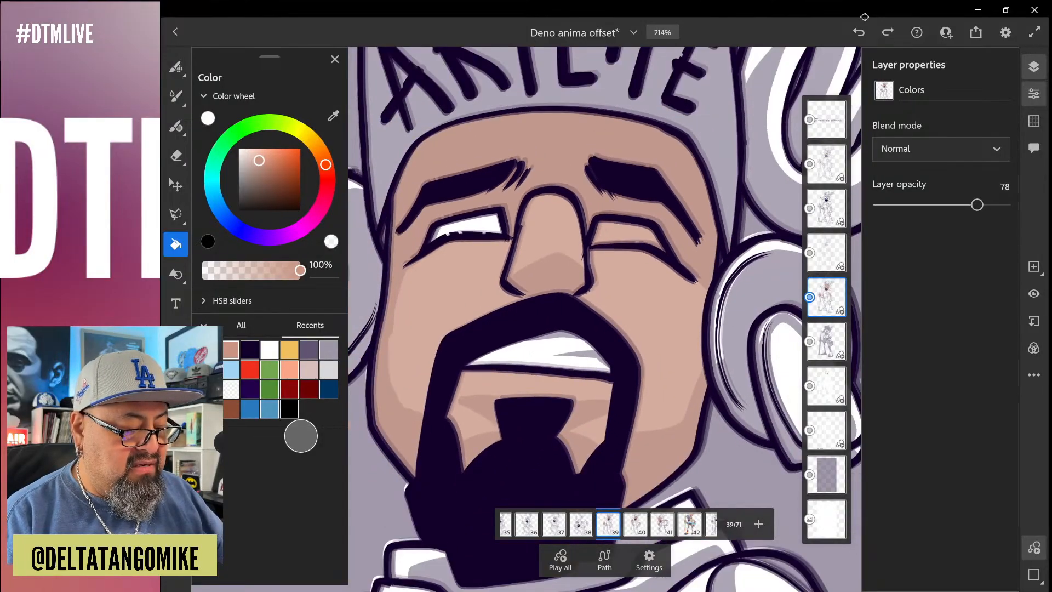
{"action": "scroll", "coordinate": [438, 219], "scroll_direction": "up", "scroll_amount": 5}
{"action": "scroll", "coordinate": [603, 318], "scroll_direction": "down", "scroll_amount": 10}
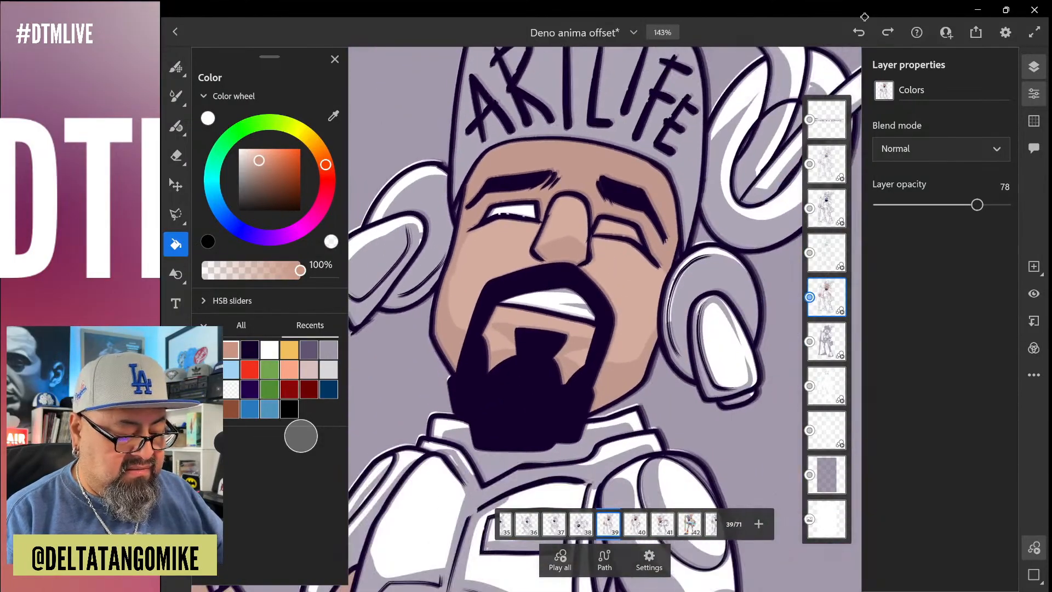
{"action": "scroll", "coordinate": [602, 318], "scroll_direction": "down", "scroll_amount": 2}
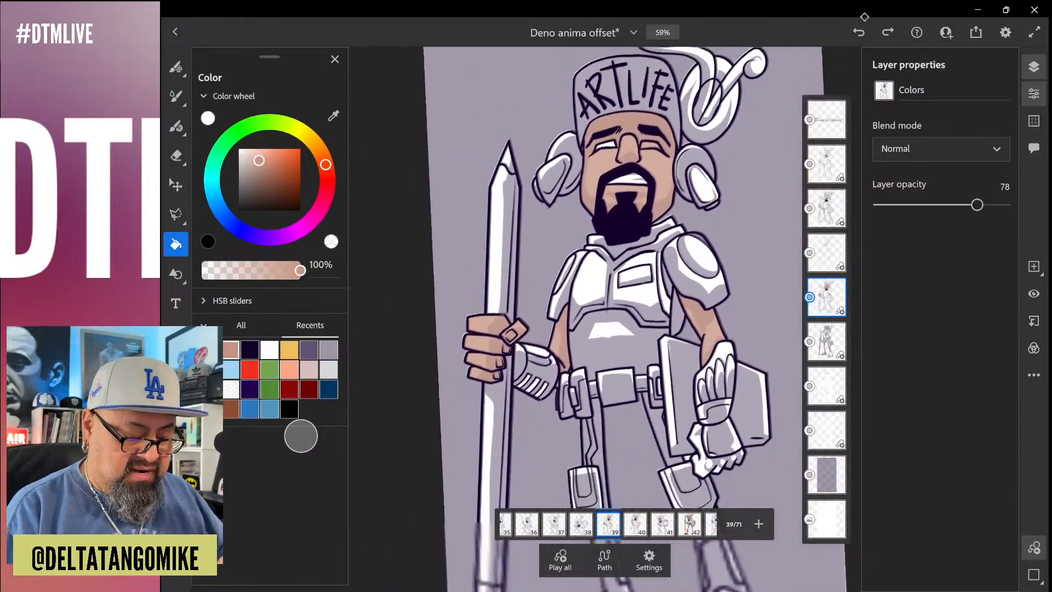
Go to frame 38 and fill the bare part of the raised arm with the skin tone
{"action": "left_click", "coordinate": [581, 524]}
{"action": "scroll", "coordinate": [602, 317], "scroll_direction": "up", "scroll_amount": 3}
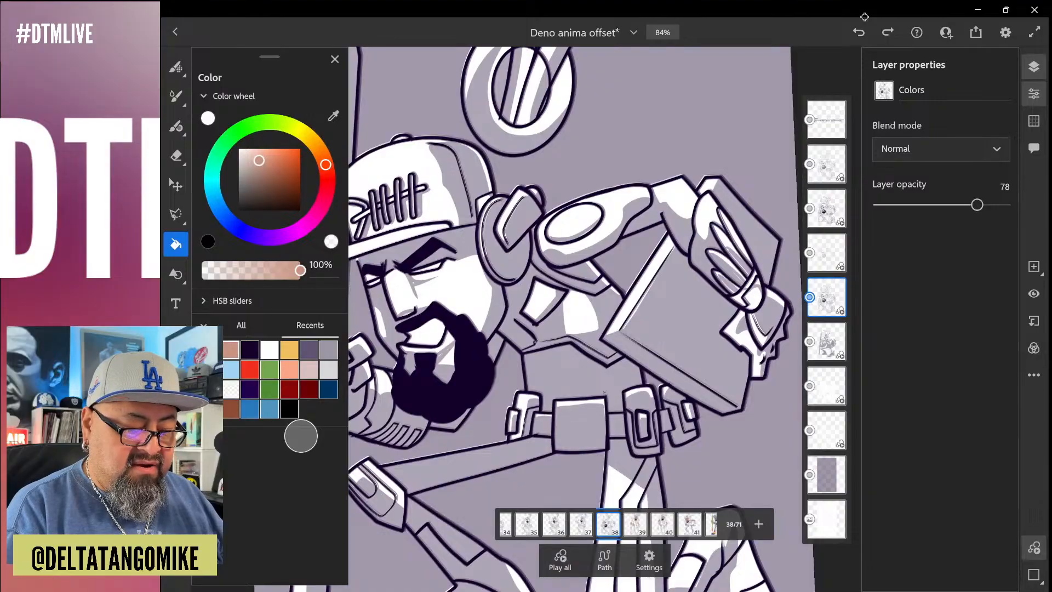
{"action": "left_click", "coordinate": [673, 204]}
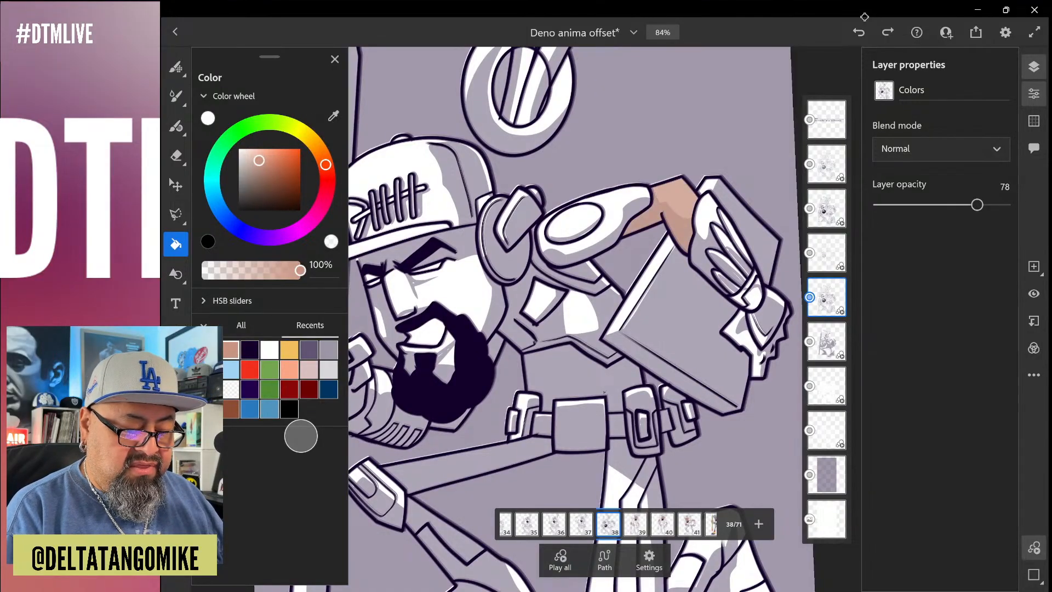
Fill the palm, thumb and four fingers of the hand gripping the pencil on frame 38 with the skin tone
{"action": "scroll", "coordinate": [602, 318], "scroll_direction": "up", "scroll_amount": 3}
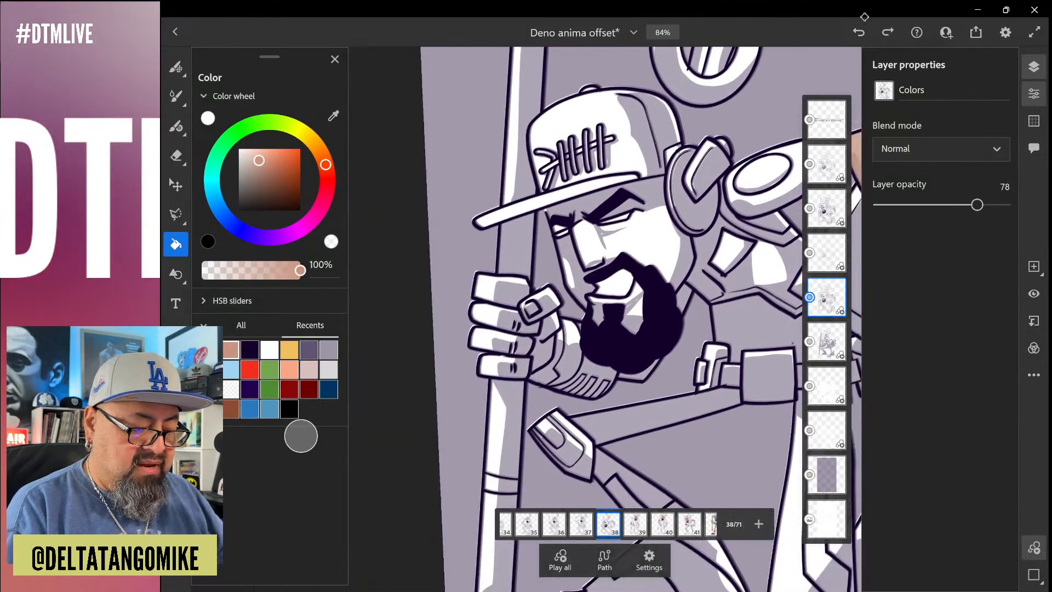
{"action": "scroll", "coordinate": [603, 318], "scroll_direction": "up", "scroll_amount": 2}
{"action": "left_click", "coordinate": [595, 351]}
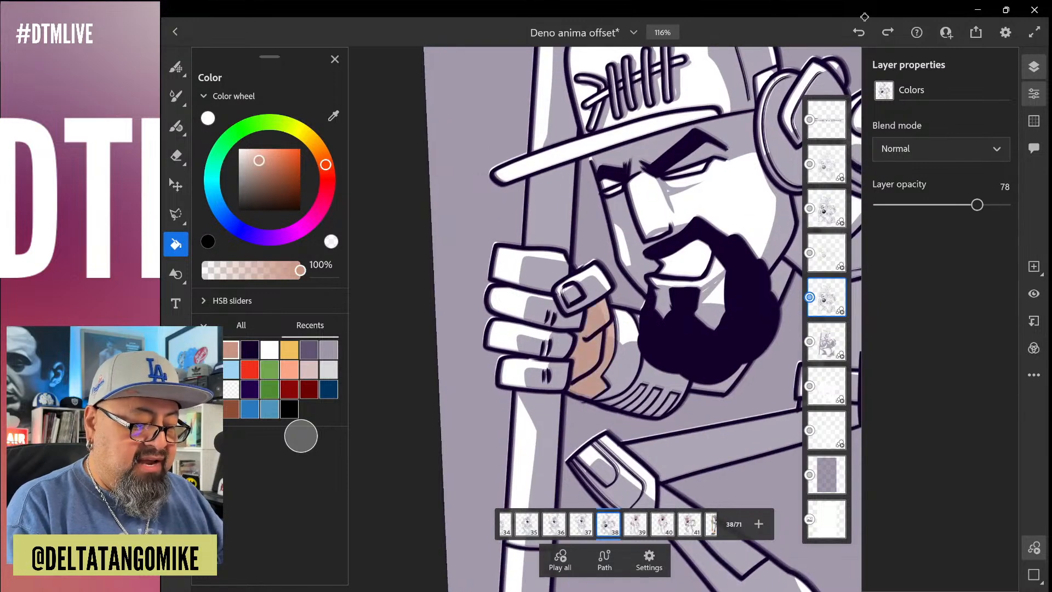
{"action": "left_click", "coordinate": [591, 276]}
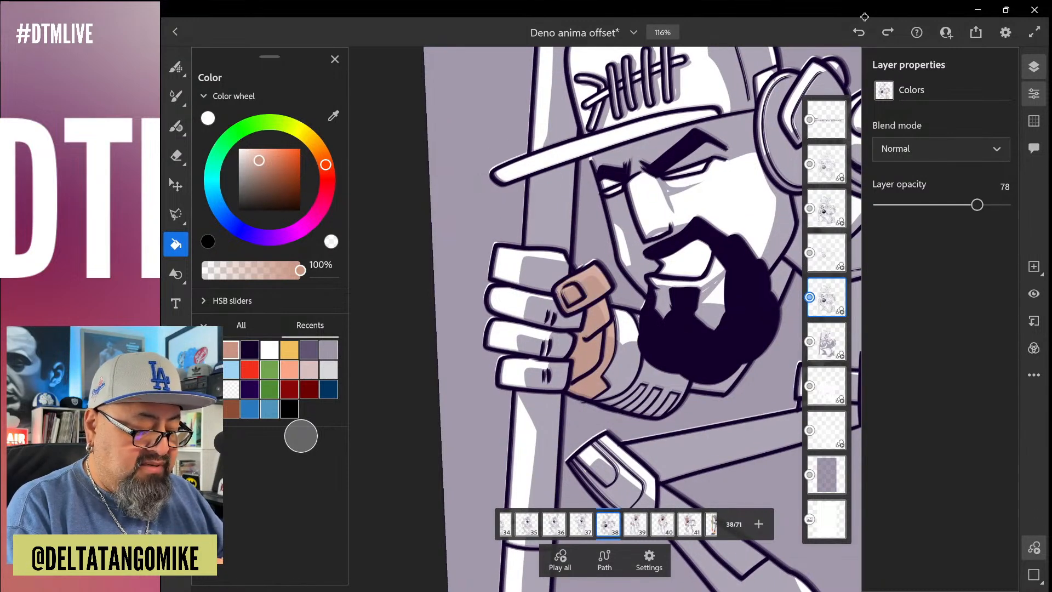
{"action": "left_click", "coordinate": [529, 263]}
{"action": "left_click", "coordinate": [521, 301]}
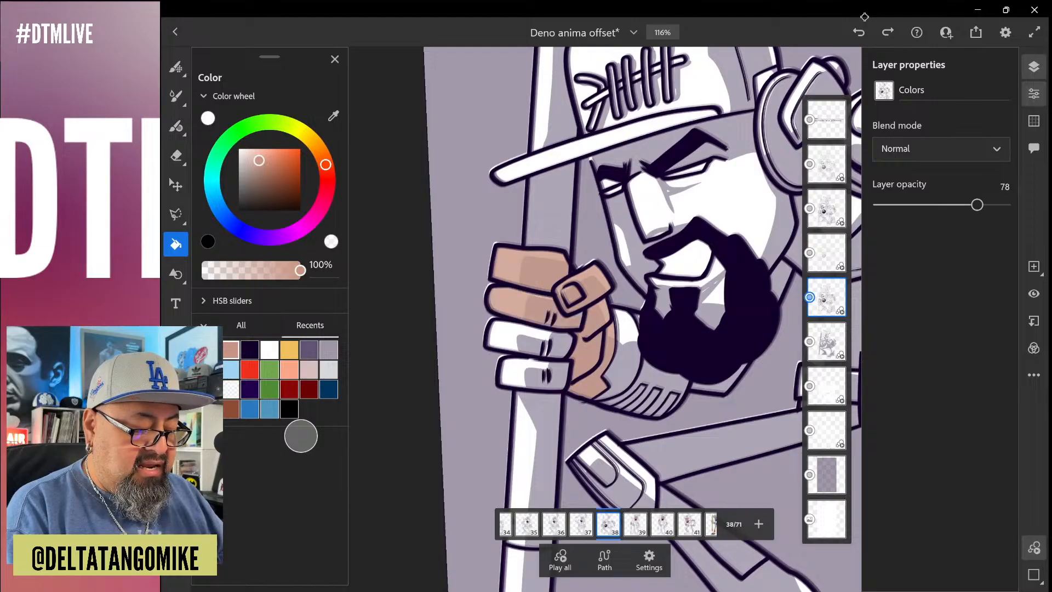
{"action": "left_click", "coordinate": [523, 337]}
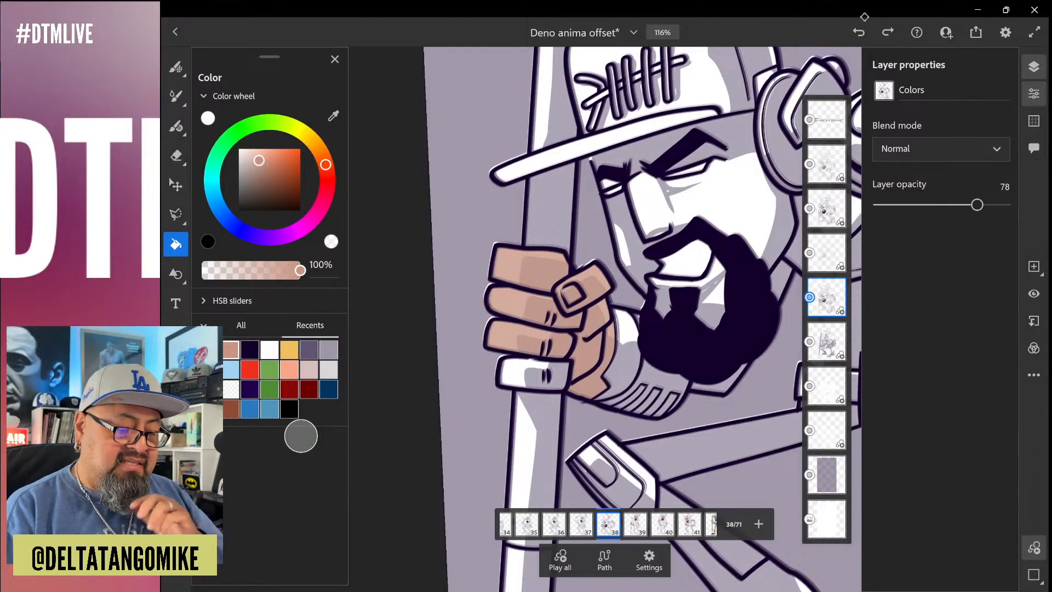
{"action": "left_click", "coordinate": [529, 372]}
Fill the face and the chin area inside the beard on frame 38 with the skin tone
{"action": "scroll", "coordinate": [616, 319], "scroll_direction": "down", "scroll_amount": 3}
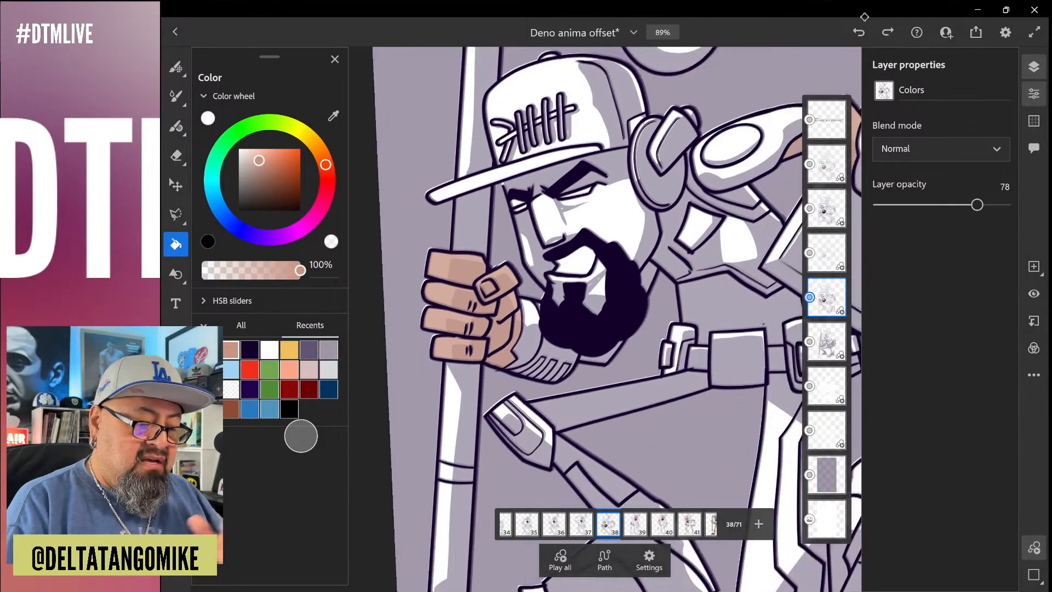
{"action": "left_click", "coordinate": [608, 219]}
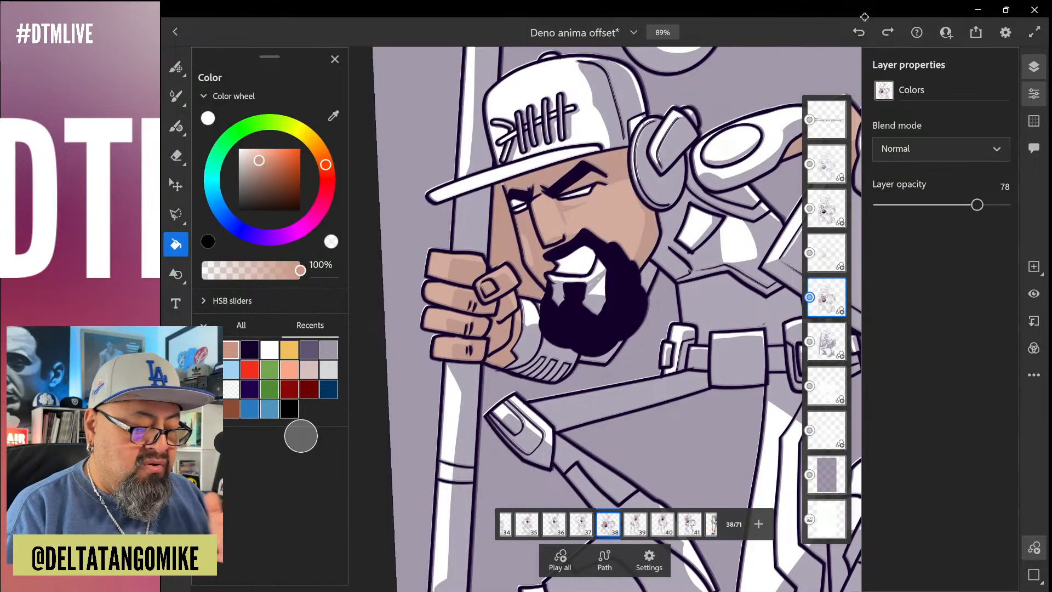
{"action": "left_click", "coordinate": [595, 291]}
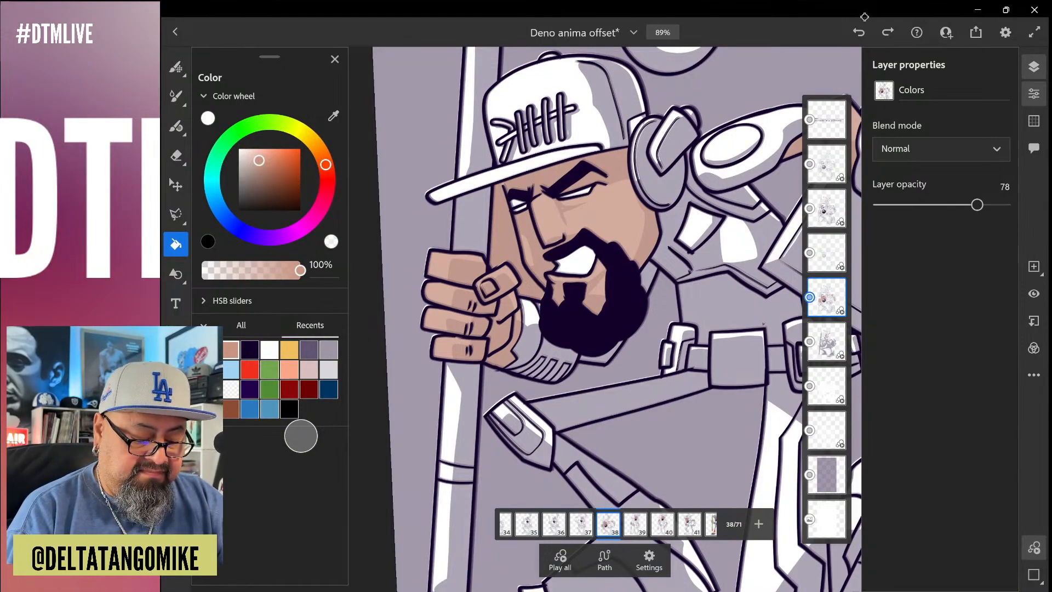
Go to frame 37 of the animation
{"action": "key", "text": "Left"}
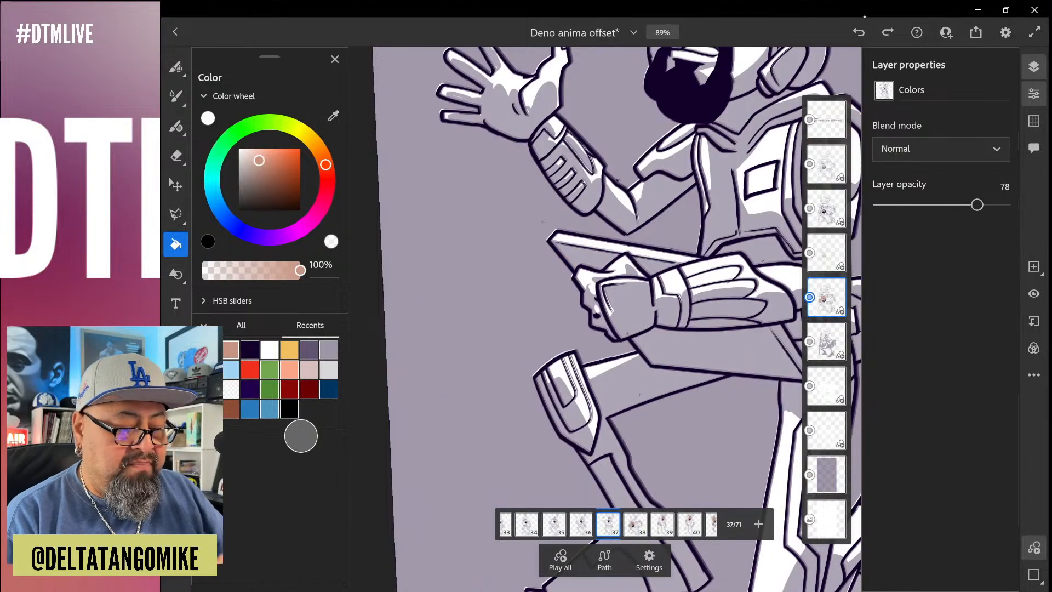
{"action": "scroll", "coordinate": [605, 274], "scroll_direction": "up", "scroll_amount": 5}
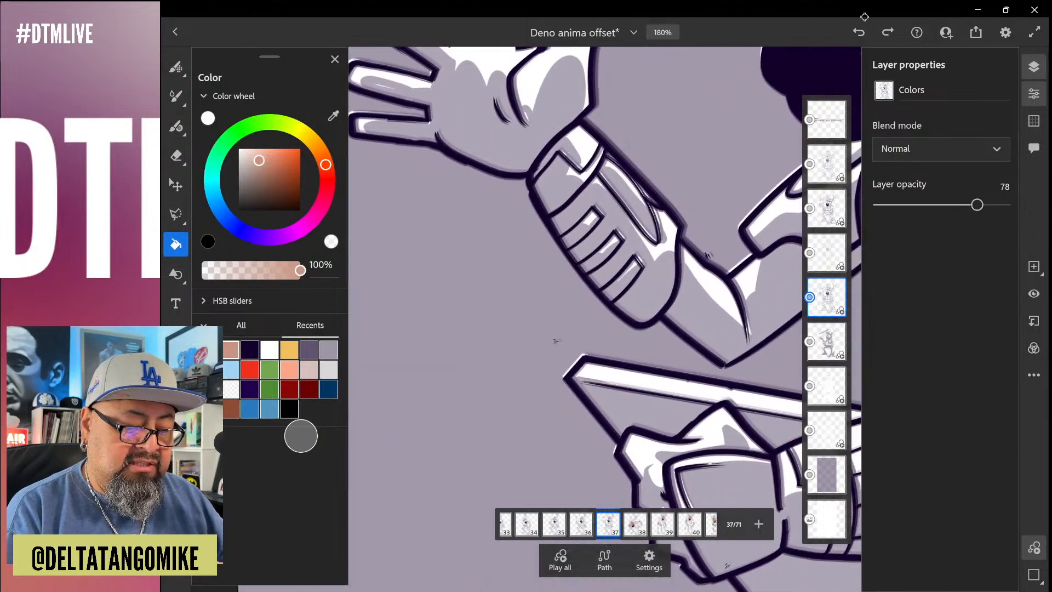
{"action": "left_click", "coordinate": [556, 341]}
{"action": "scroll", "coordinate": [605, 274], "scroll_direction": "down", "scroll_amount": 1}
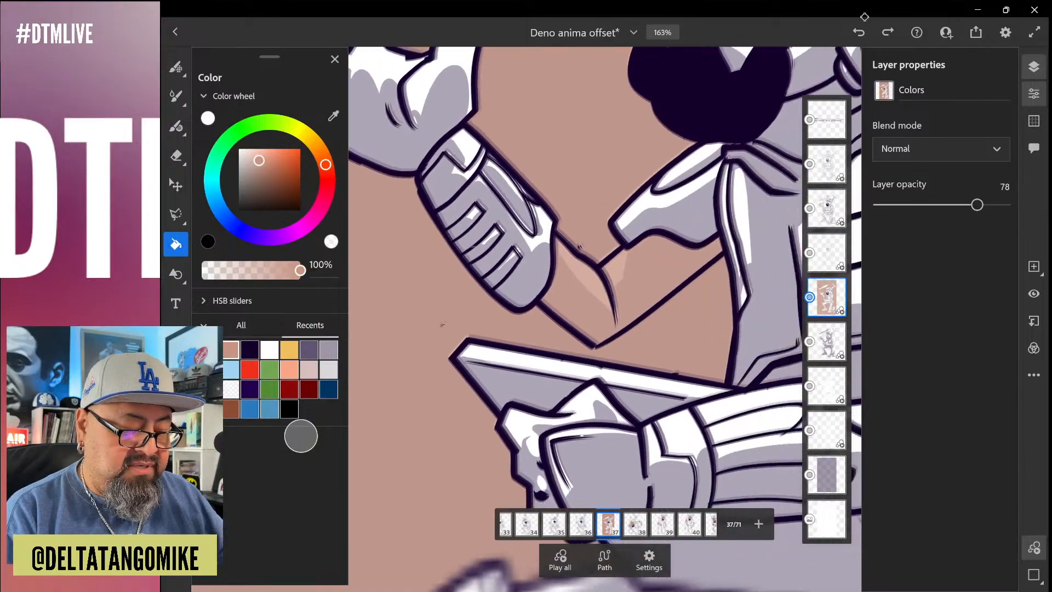
{"action": "left_click", "coordinate": [507, 274]}
{"action": "scroll", "coordinate": [512, 265], "scroll_direction": "up", "scroll_amount": 2}
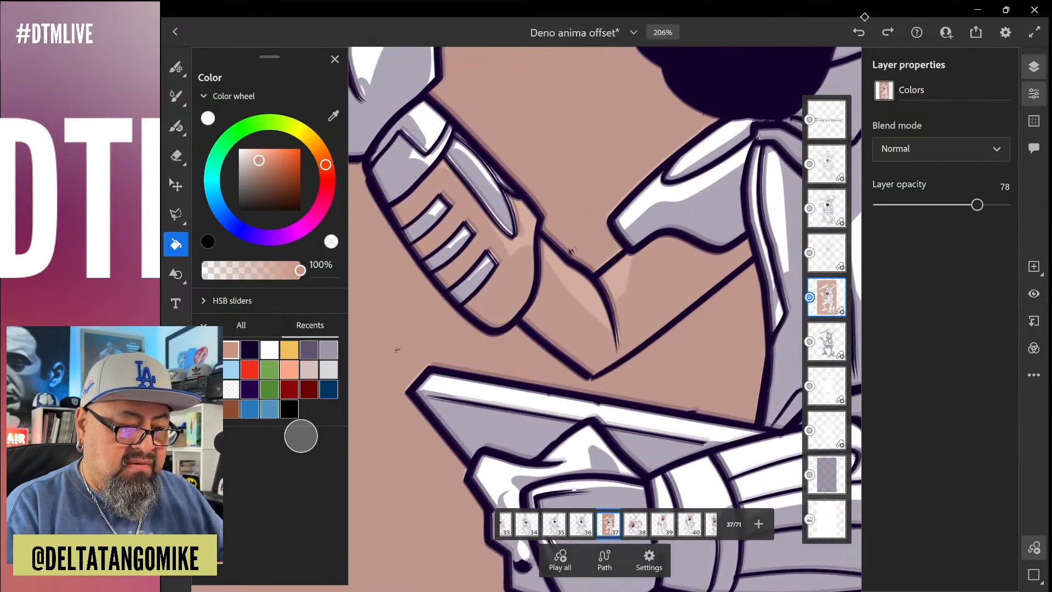
{"action": "left_click", "coordinate": [859, 32]}
{"action": "left_click", "coordinate": [858, 32]}
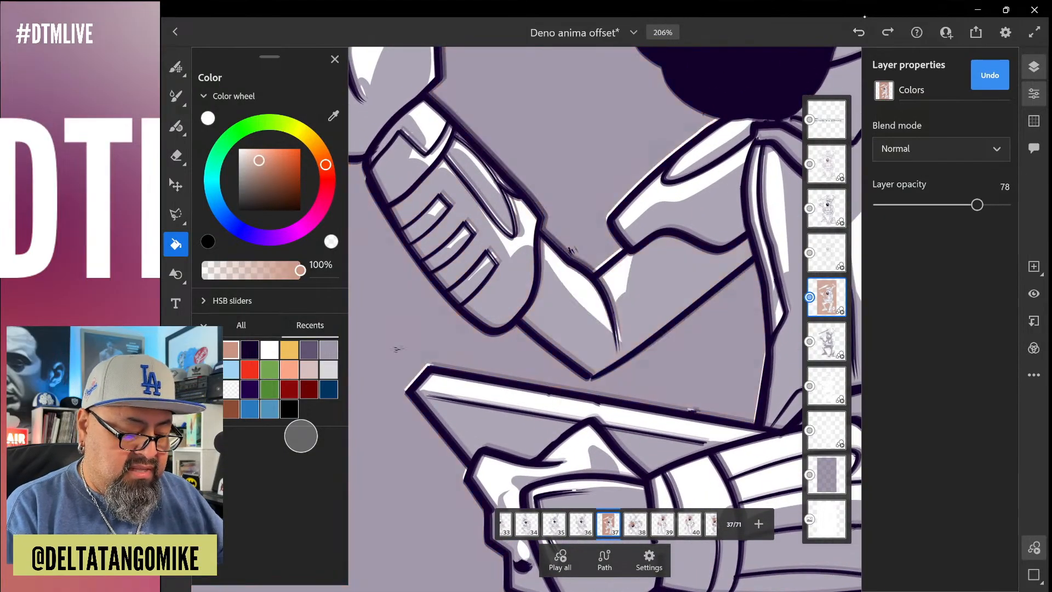
Fill the bare fingers of the hand holding the board on frame 37 with the skin tone
{"action": "scroll", "coordinate": [605, 319], "scroll_direction": "down", "scroll_amount": 2}
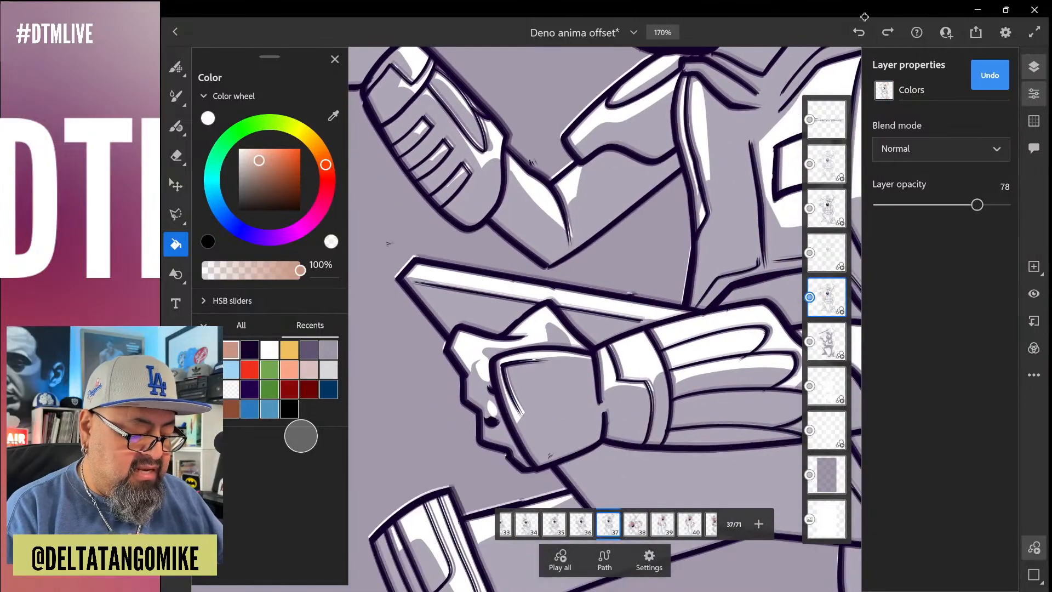
{"action": "left_click", "coordinate": [481, 351]}
{"action": "scroll", "coordinate": [605, 318], "scroll_direction": "down", "scroll_amount": 3}
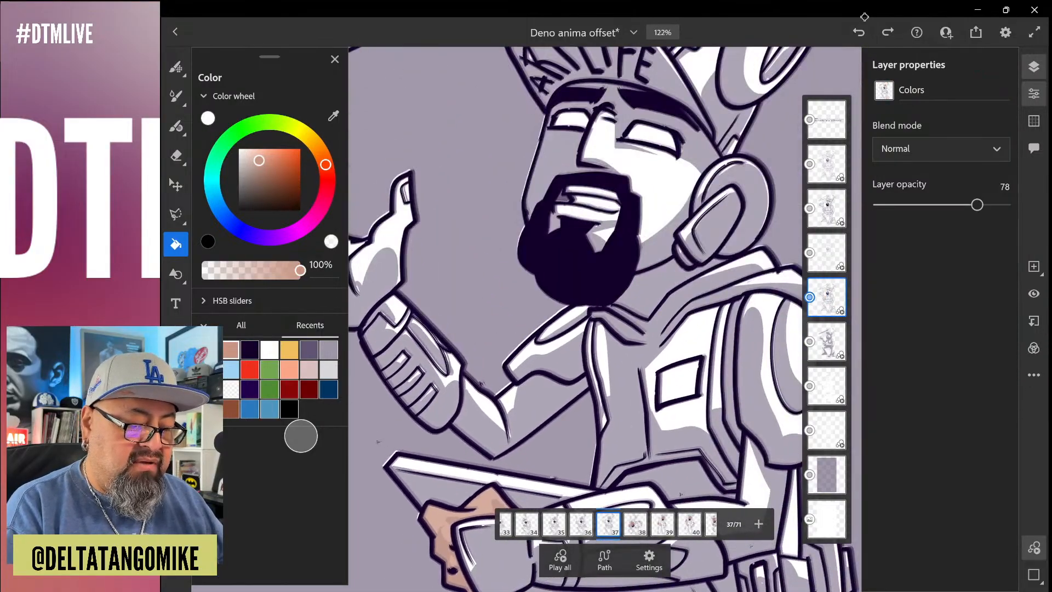
Fill the face, lips and chin area inside the beard on frame 37 with the skin tone
{"action": "left_click", "coordinate": [603, 137]}
{"action": "scroll", "coordinate": [605, 319], "scroll_direction": "up", "scroll_amount": 2}
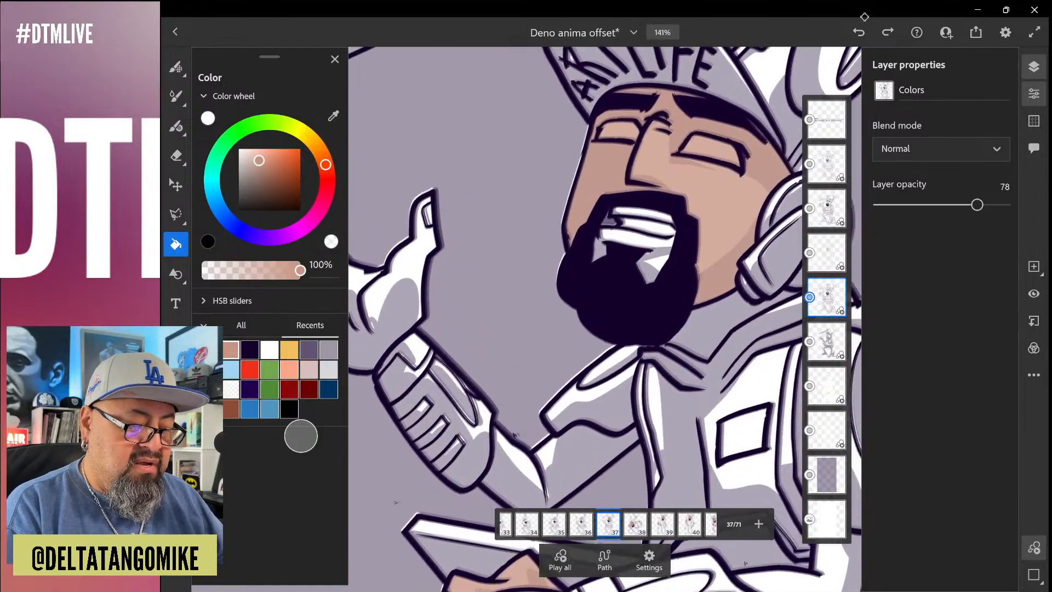
{"action": "left_click", "coordinate": [640, 236]}
{"action": "scroll", "coordinate": [605, 318], "scroll_direction": "up", "scroll_amount": 10}
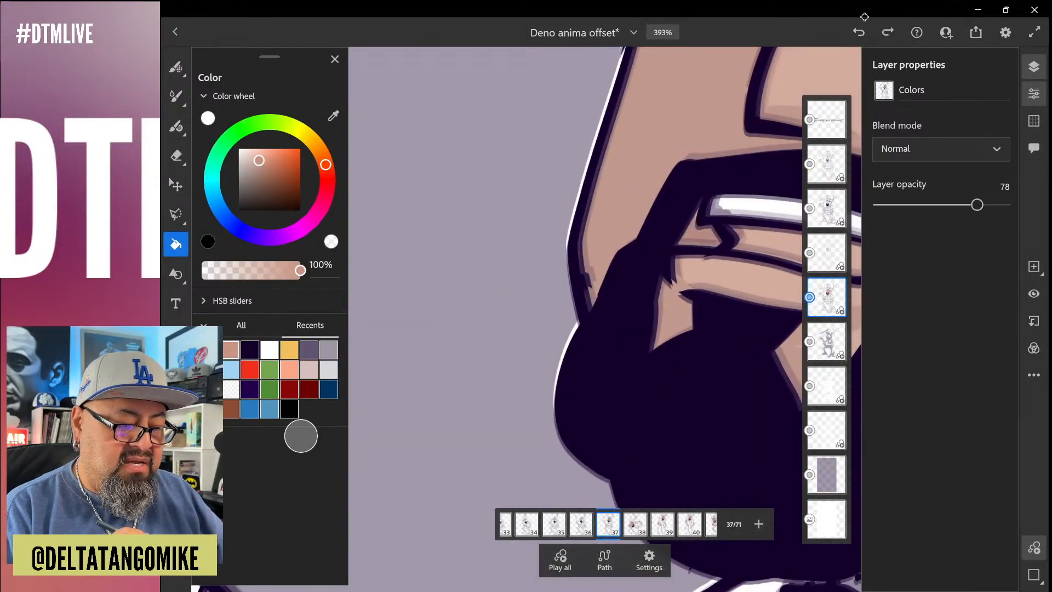
{"action": "scroll", "coordinate": [605, 319], "scroll_direction": "down", "scroll_amount": 10}
Fill the palm, fingers and thumbnail of the raised open hand on frame 37 with the skin tone
{"action": "left_click_drag", "start_coordinate": [427, 536], "coordinate": [572, 487]}
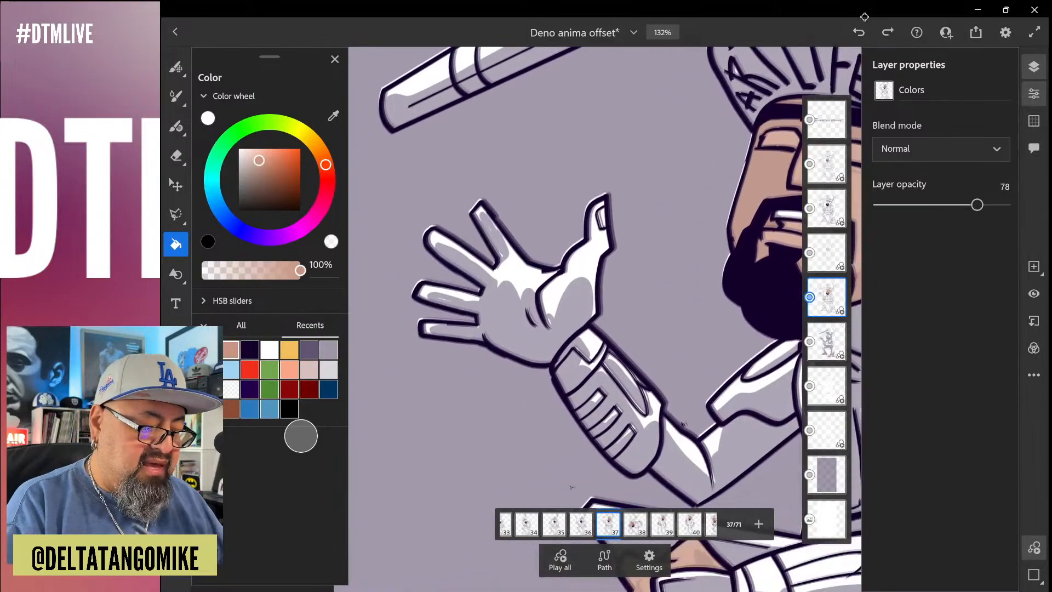
{"action": "left_click", "coordinate": [520, 320]}
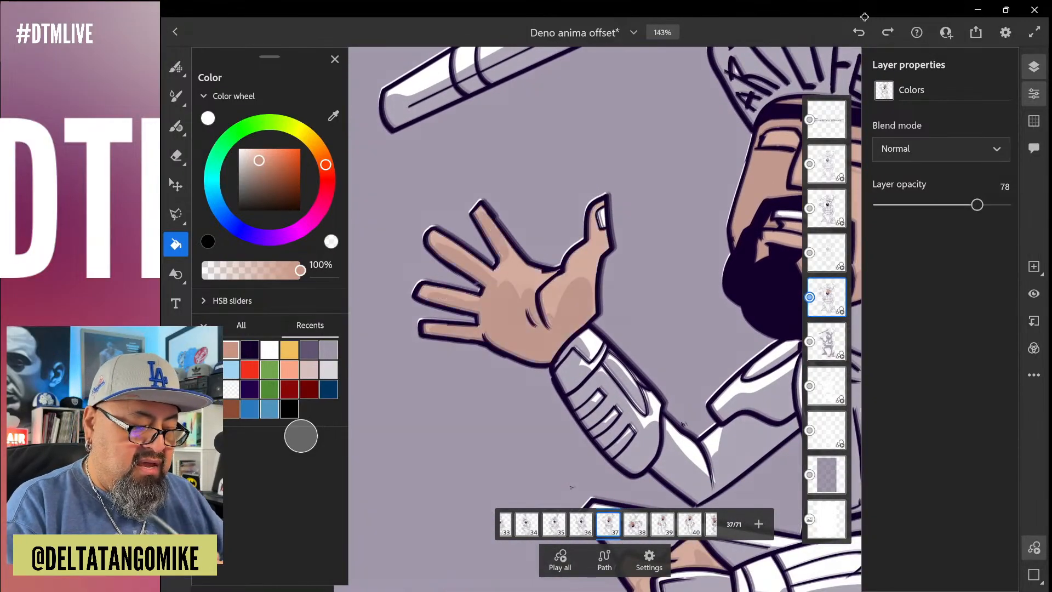
{"action": "scroll", "coordinate": [612, 330], "scroll_direction": "up", "scroll_amount": 5}
{"action": "left_click", "coordinate": [591, 134]}
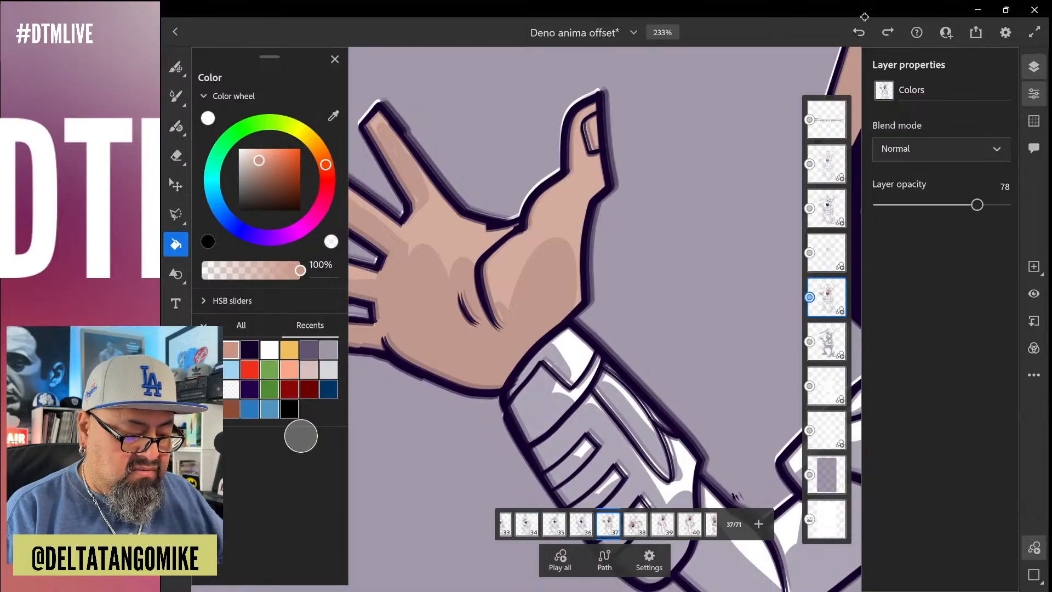
Close the gap in the outline at the raised arm's elbow on frame 37 with a dark purple brush stroke
{"action": "scroll", "coordinate": [473, 215], "scroll_direction": "down", "scroll_amount": 5}
{"action": "scroll", "coordinate": [575, 329], "scroll_direction": "up", "scroll_amount": 6}
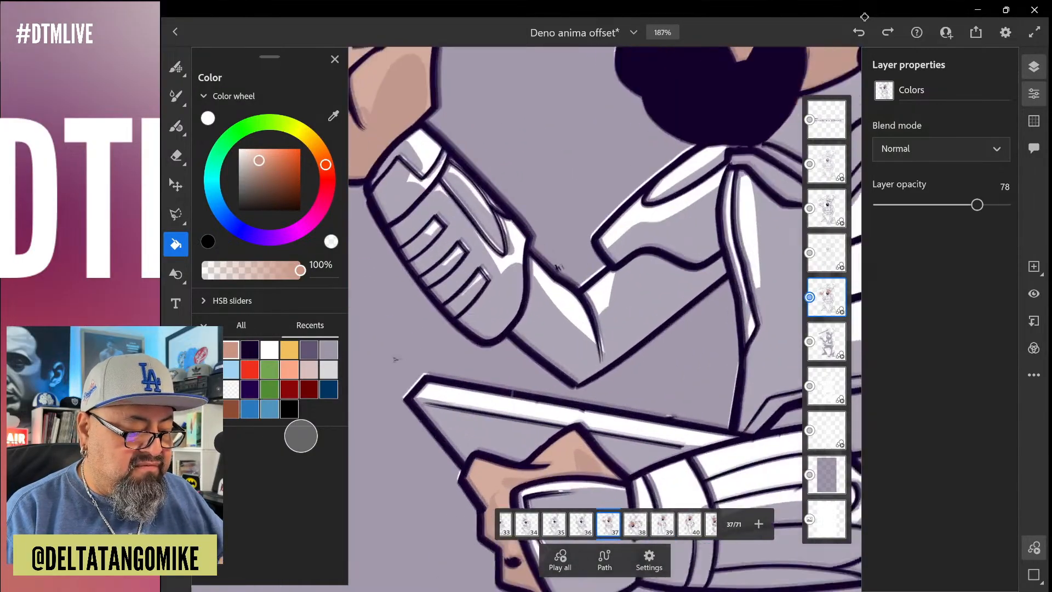
{"action": "scroll", "coordinate": [561, 395], "scroll_direction": "up", "scroll_amount": 5}
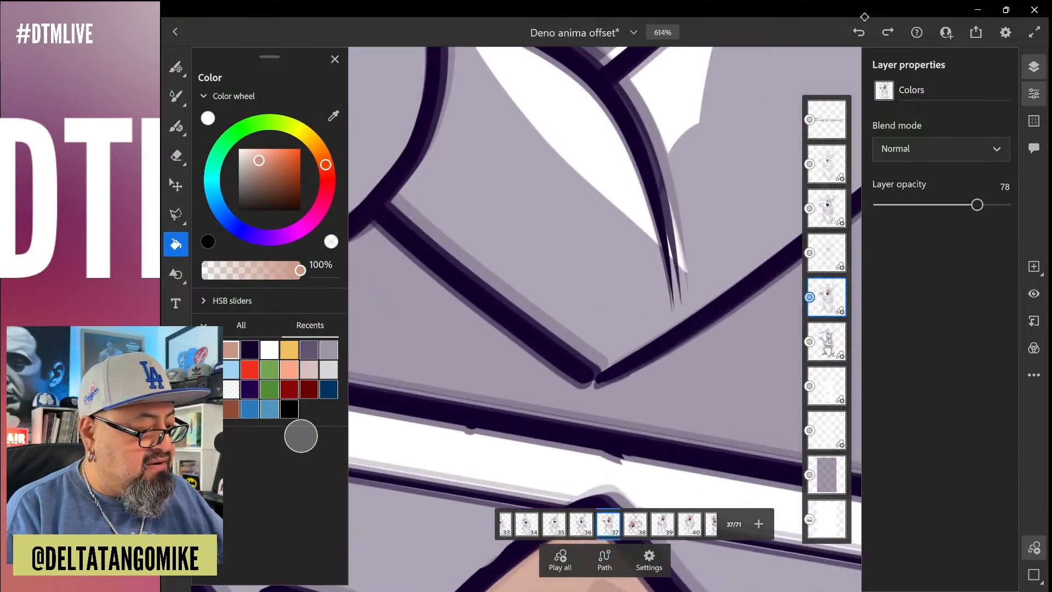
{"action": "left_click", "coordinate": [175, 126]}
{"action": "left_click", "coordinate": [249, 349]}
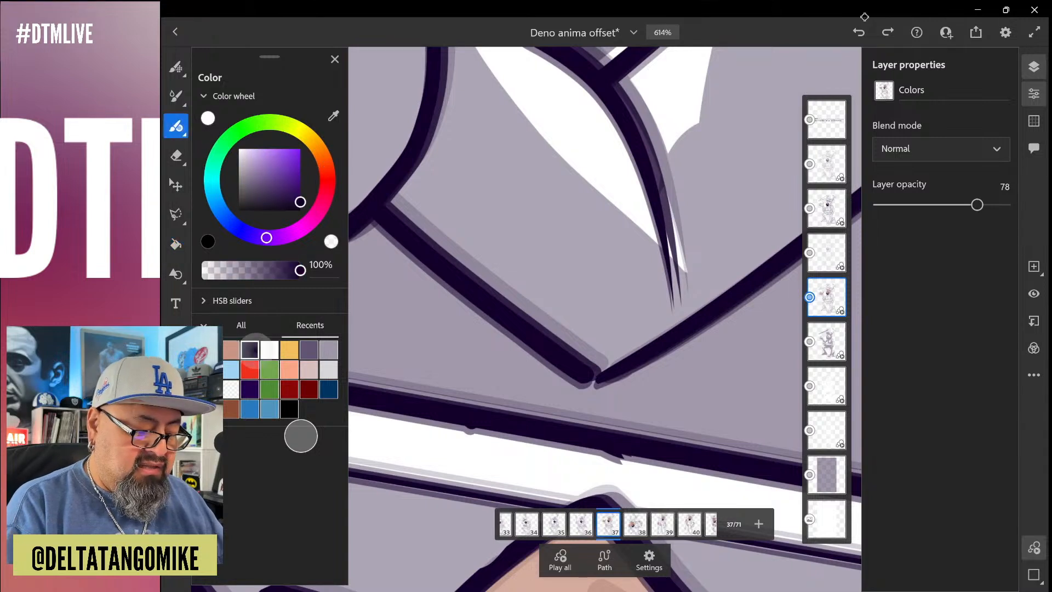
{"action": "left_click_drag", "start_coordinate": [579, 384], "coordinate": [597, 363]}
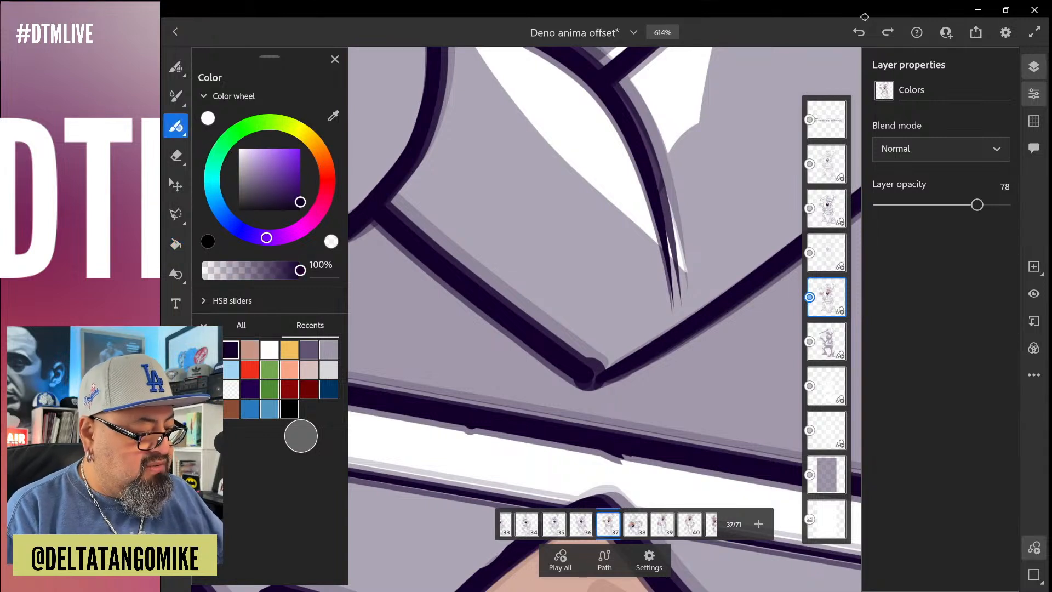
Fill the bare part of the raised arm around the elbow on frame 37 with the skin tone
{"action": "left_click", "coordinate": [175, 244]}
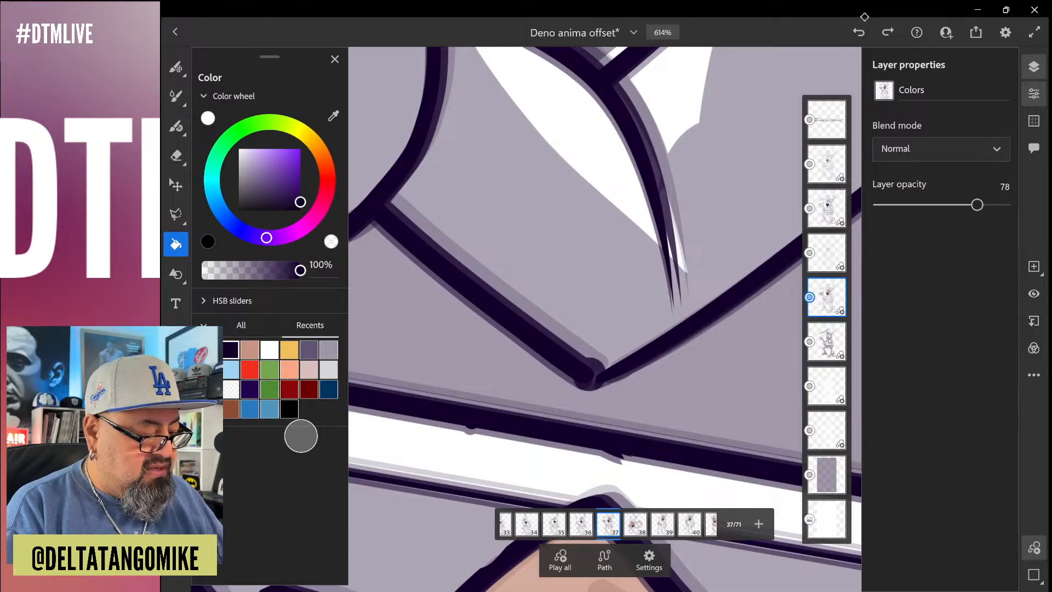
{"action": "left_click", "coordinate": [249, 349]}
{"action": "left_click", "coordinate": [548, 137]}
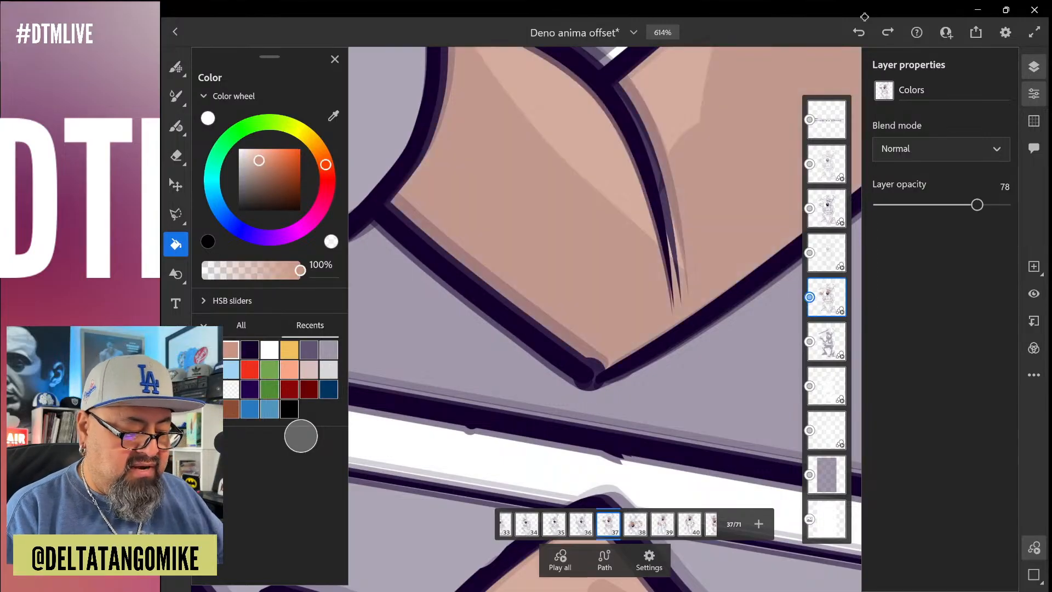
{"action": "scroll", "coordinate": [537, 372], "scroll_direction": "down", "scroll_amount": 10}
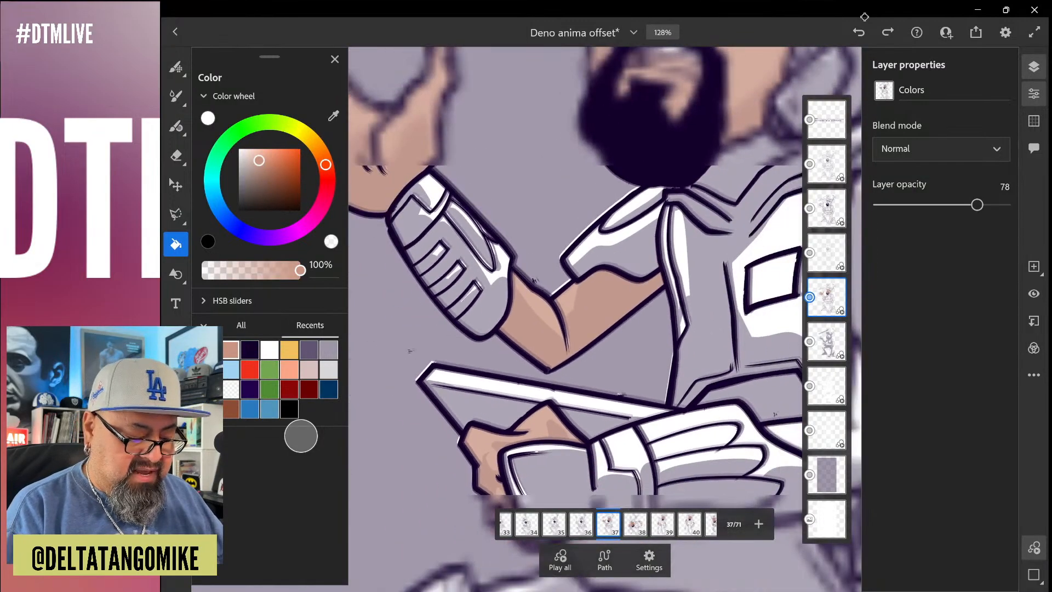
Go to frame 36 and fill the raised arm's bare skin and its open hand on both sides of the pencil with the skin tone
{"action": "key", "text": "Left"}
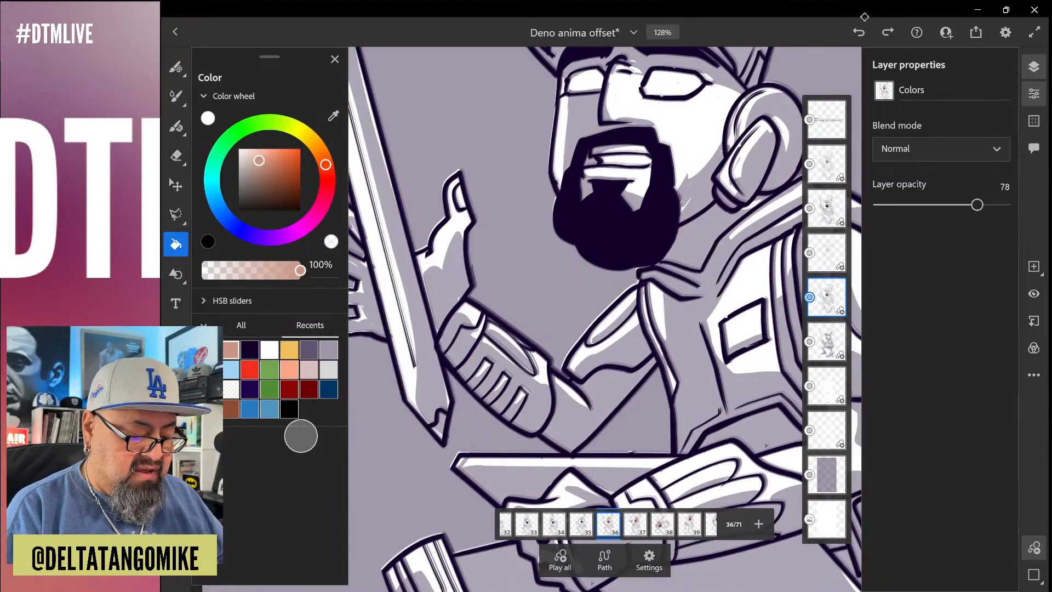
{"action": "left_click", "coordinate": [598, 395]}
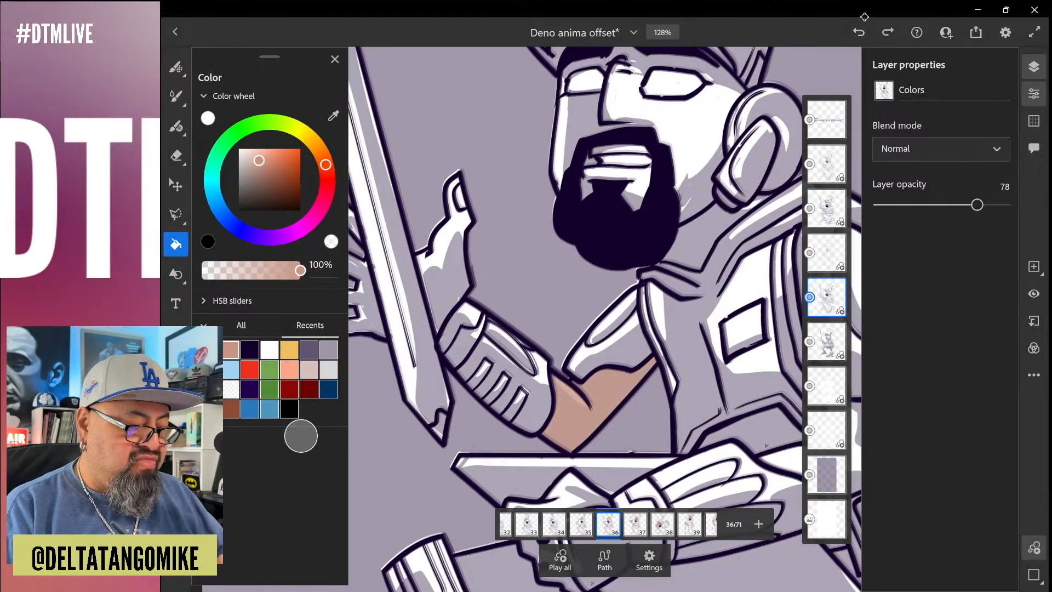
{"action": "left_click", "coordinate": [451, 263]}
{"action": "left_click_drag", "start_coordinate": [526, 329], "coordinate": [687, 336]}
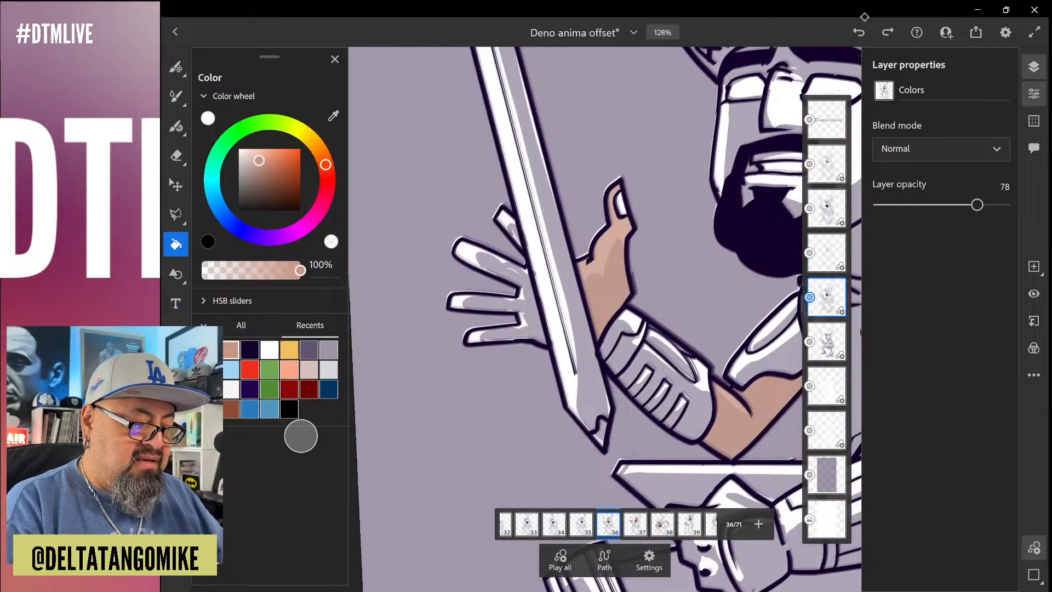
{"action": "left_click", "coordinate": [488, 258]}
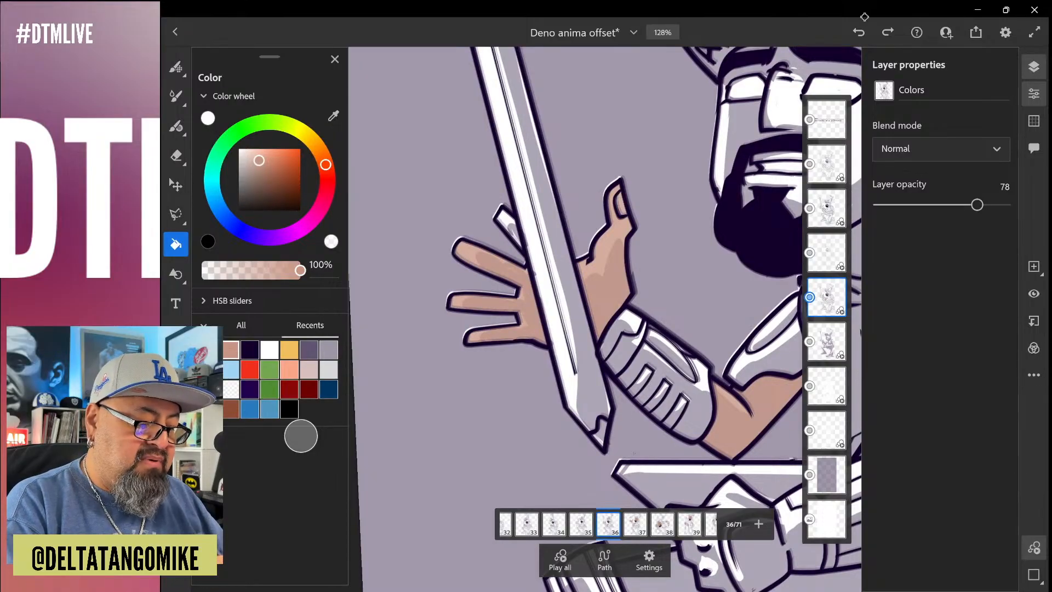
{"action": "left_click", "coordinate": [509, 227]}
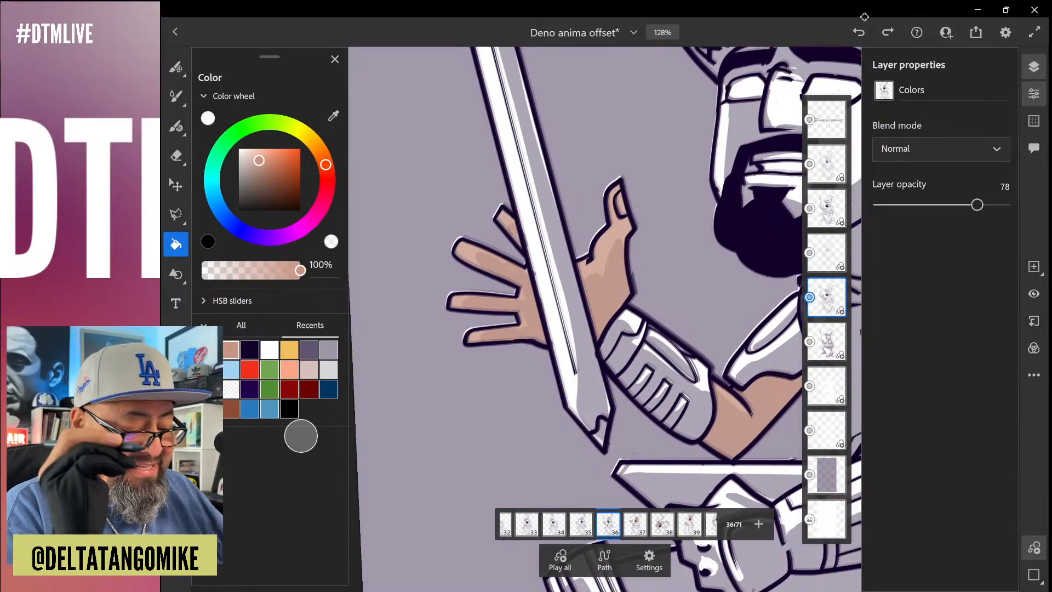
Fill the bare upper arm and elbow of the lowered arm and its hand holding the board on frame 36 with the skin tone
{"action": "scroll", "coordinate": [603, 317], "scroll_direction": "down", "scroll_amount": 5}
{"action": "scroll", "coordinate": [578, 373], "scroll_direction": "up", "scroll_amount": 5}
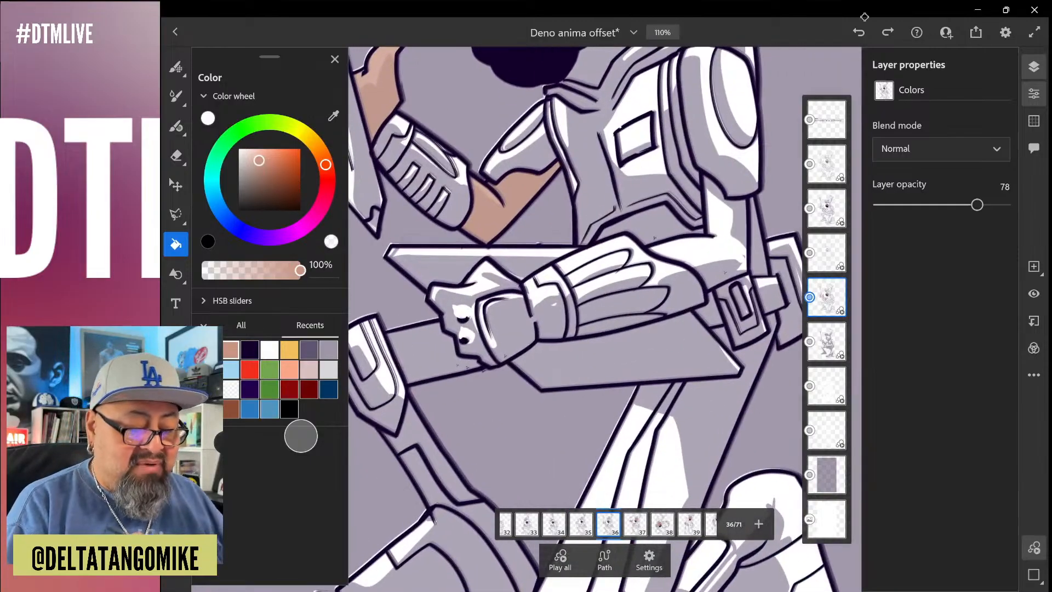
{"action": "left_click", "coordinate": [715, 230]}
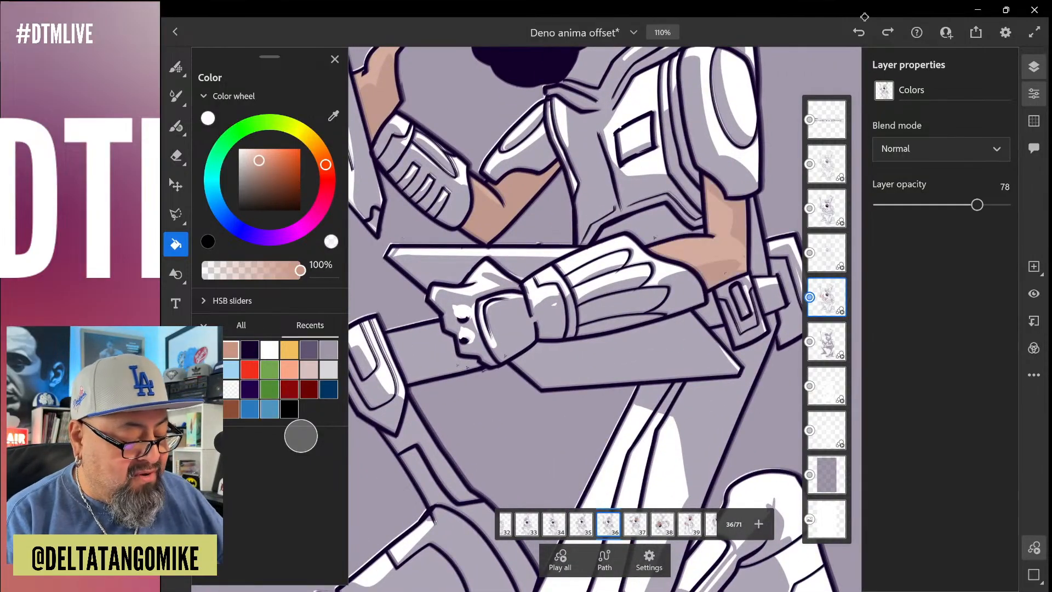
{"action": "left_click", "coordinate": [466, 284]}
{"action": "key", "text": "ctrl+0"}
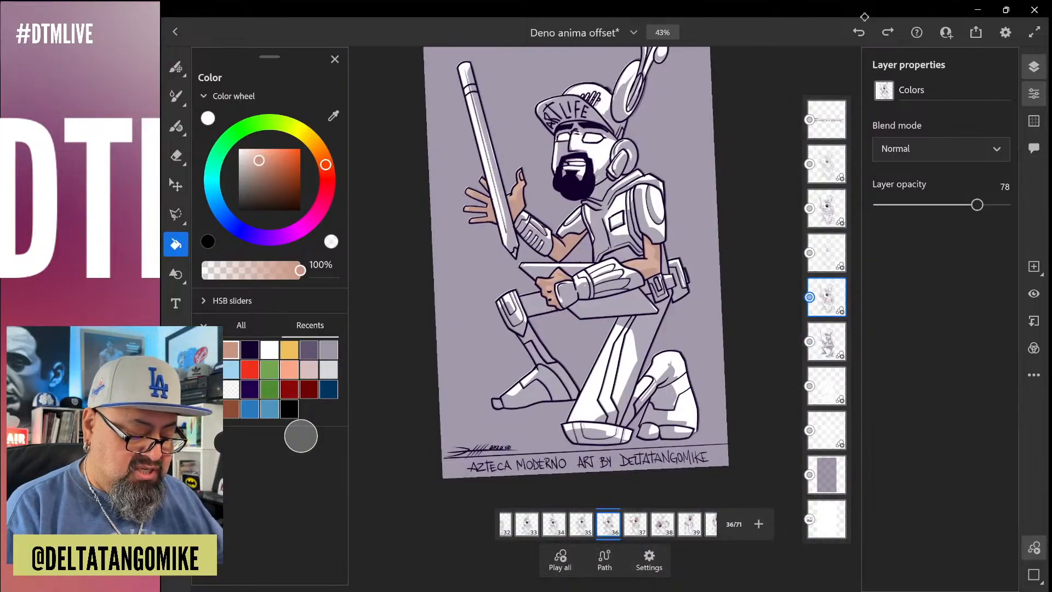
Move to frame 35, and save and close the document
{"action": "key", "text": "Left"}
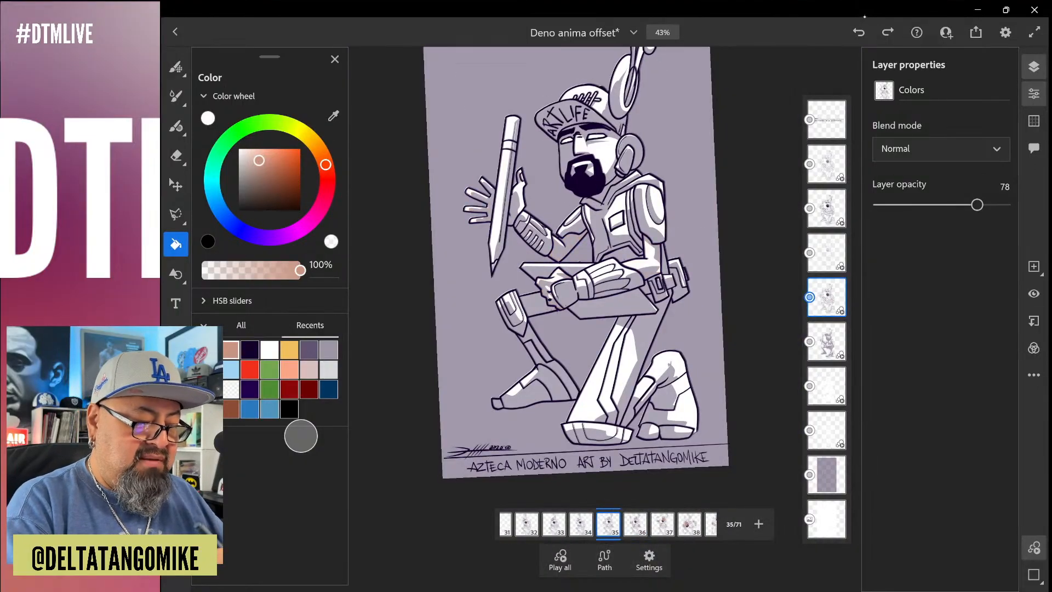
{"action": "key", "text": "ctrl+s"}
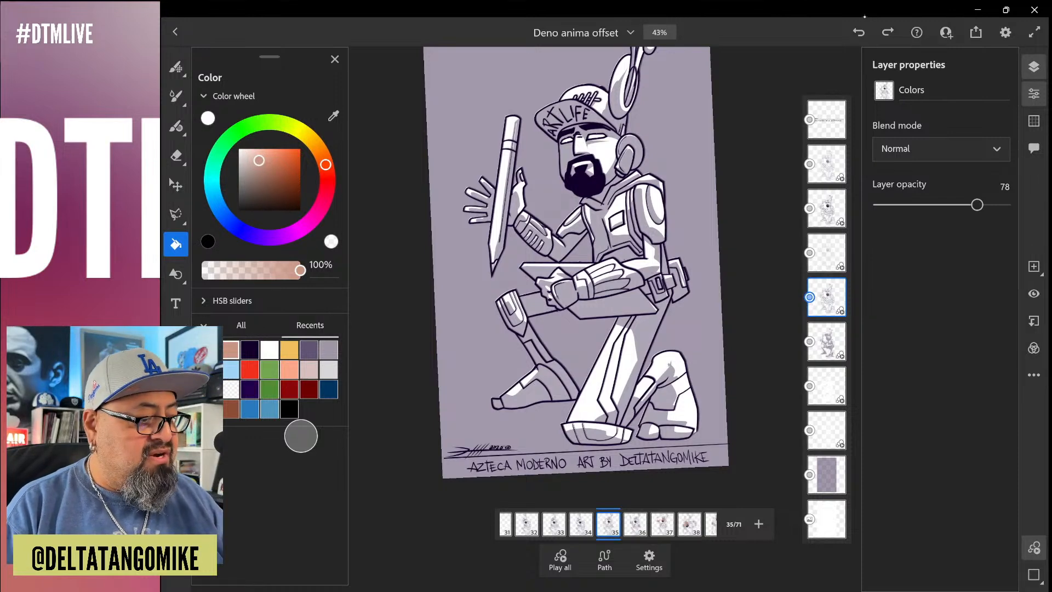
{"action": "left_click", "coordinate": [175, 32]}
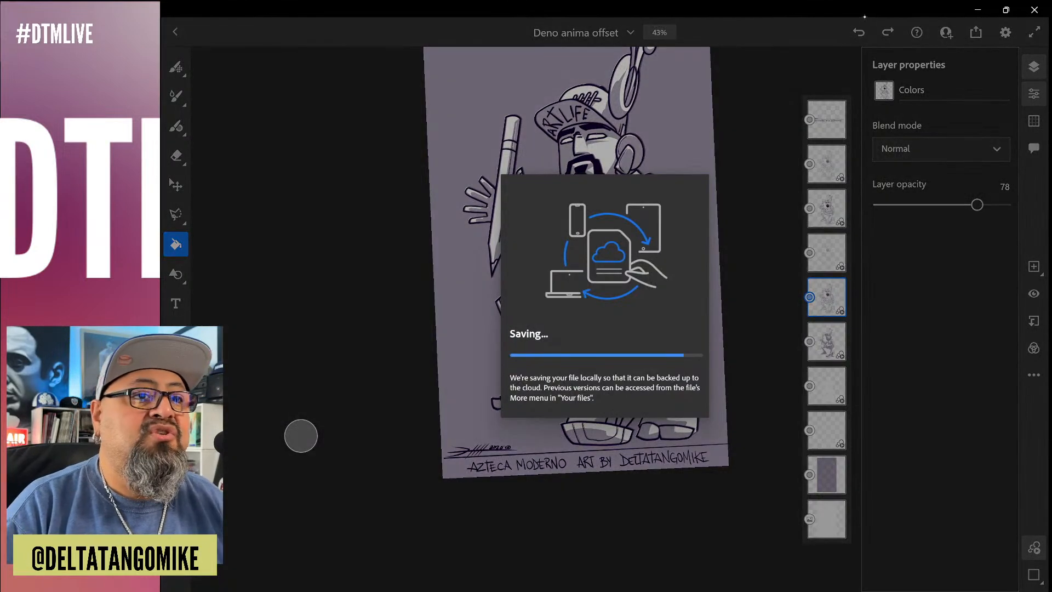